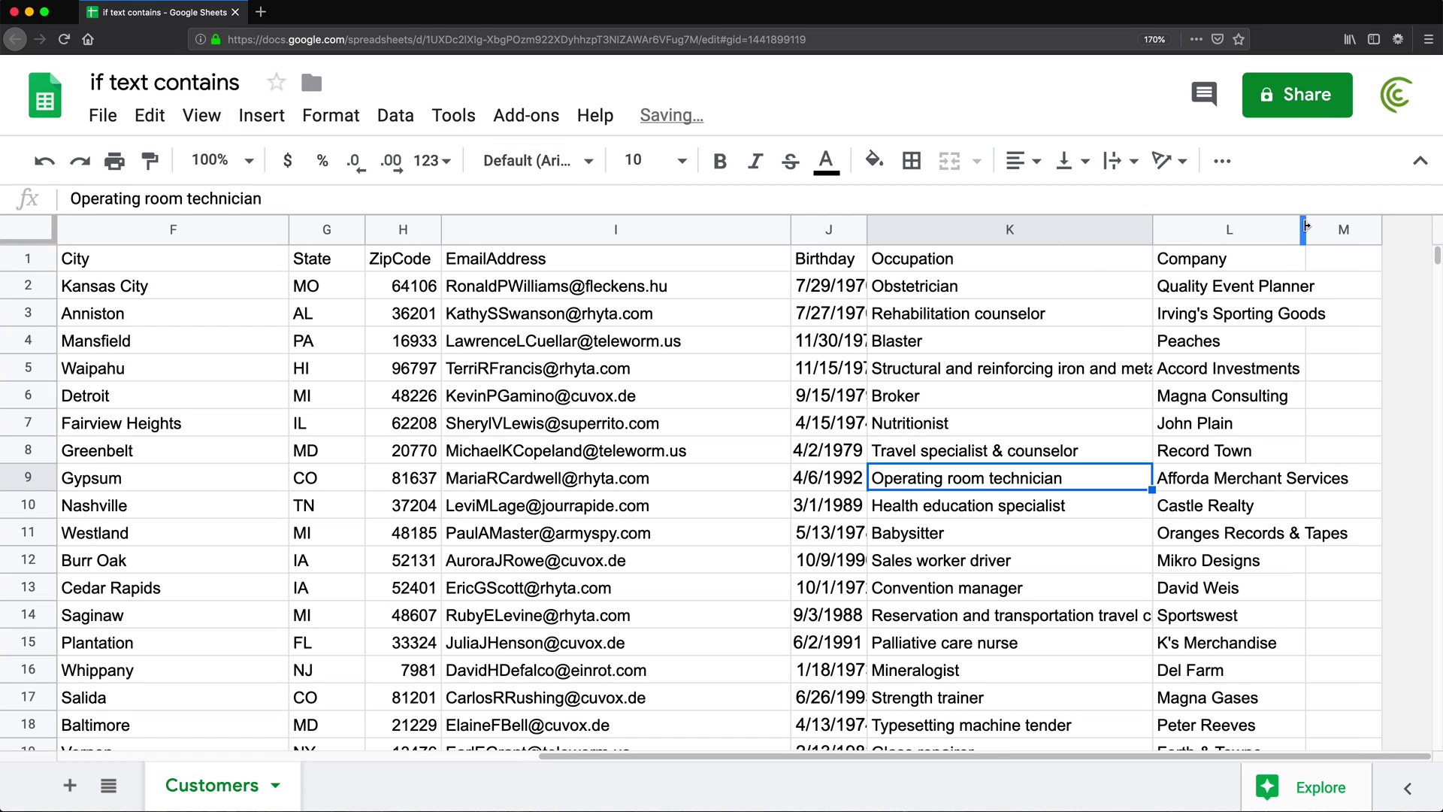
# - Widen the Company column and insert one empty column between Occupation and Company
pyautogui.moveTo(1304, 230); pyautogui.dragTo(1363, 229)
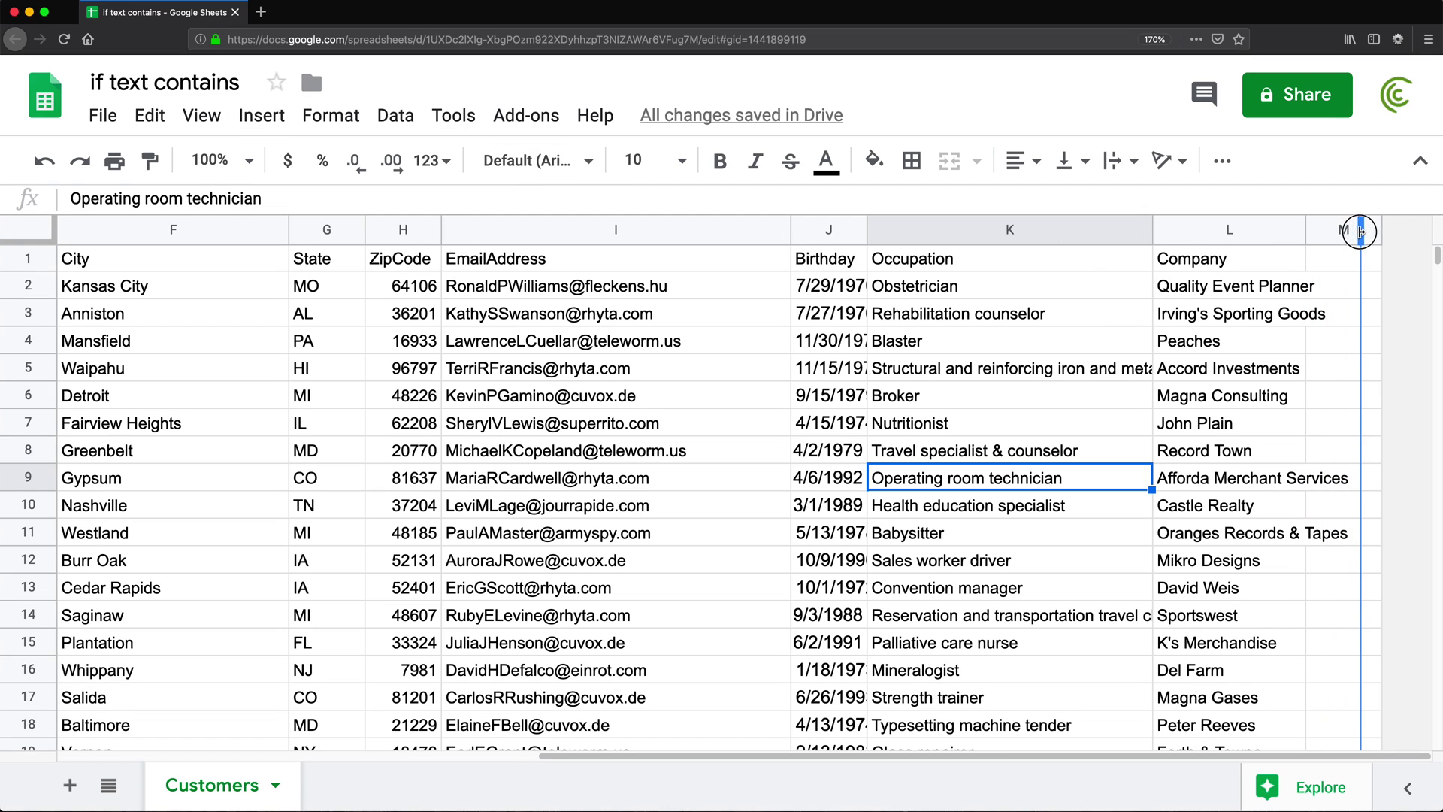
pyautogui.click(1237, 230)
pyautogui.rightClick(1237, 230)
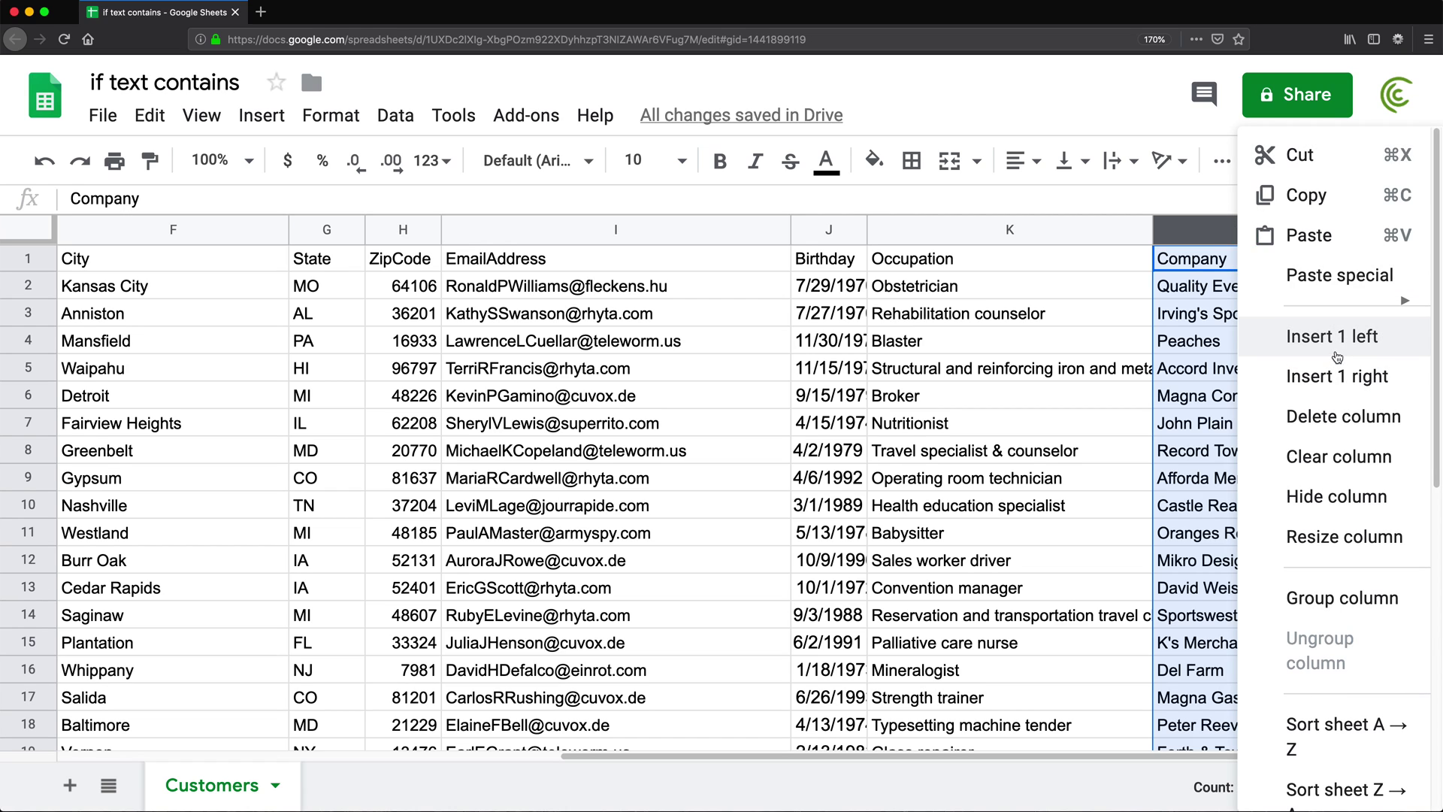
pyautogui.click(1336, 337)
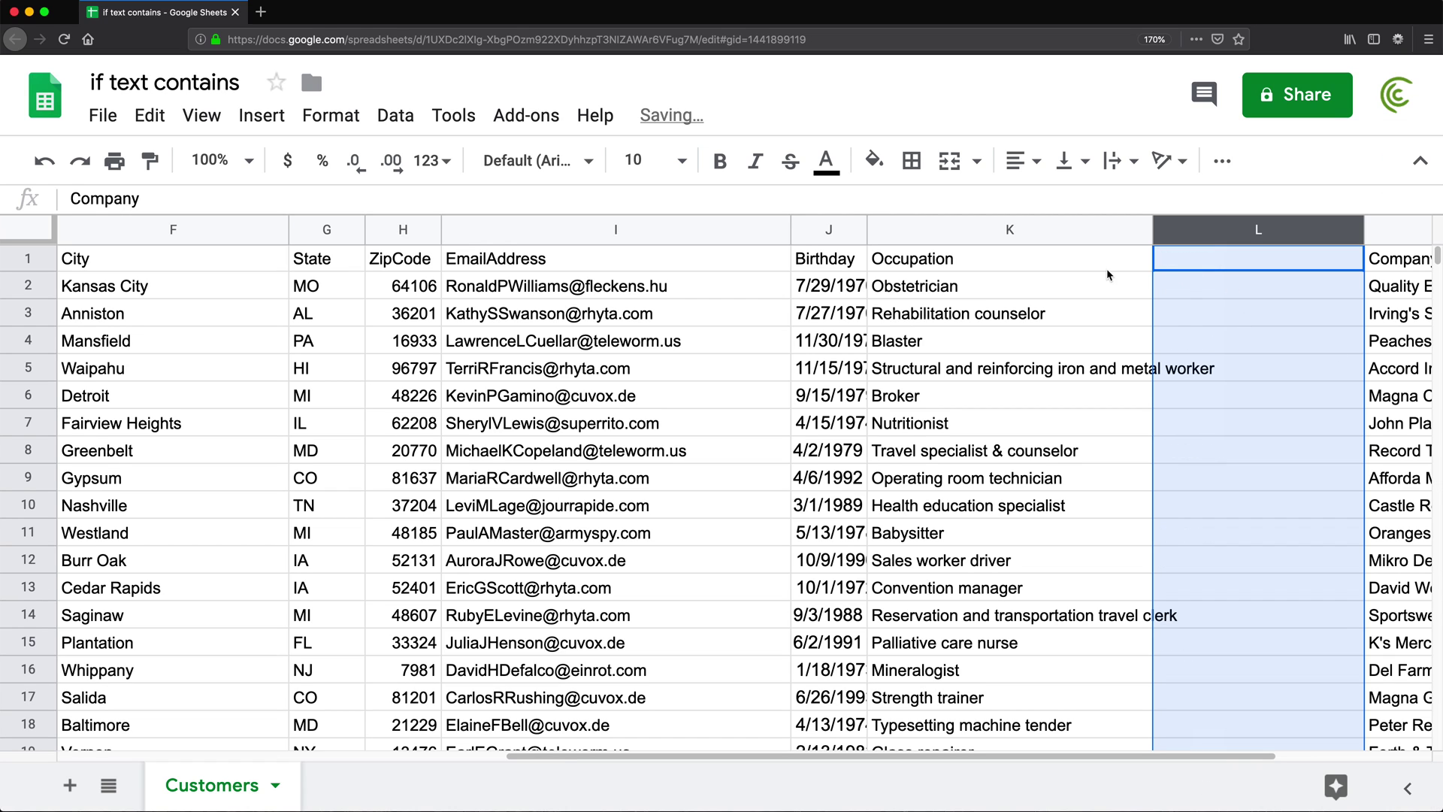
pyautogui.click(1169, 259)
pyautogui.press('super+equal')
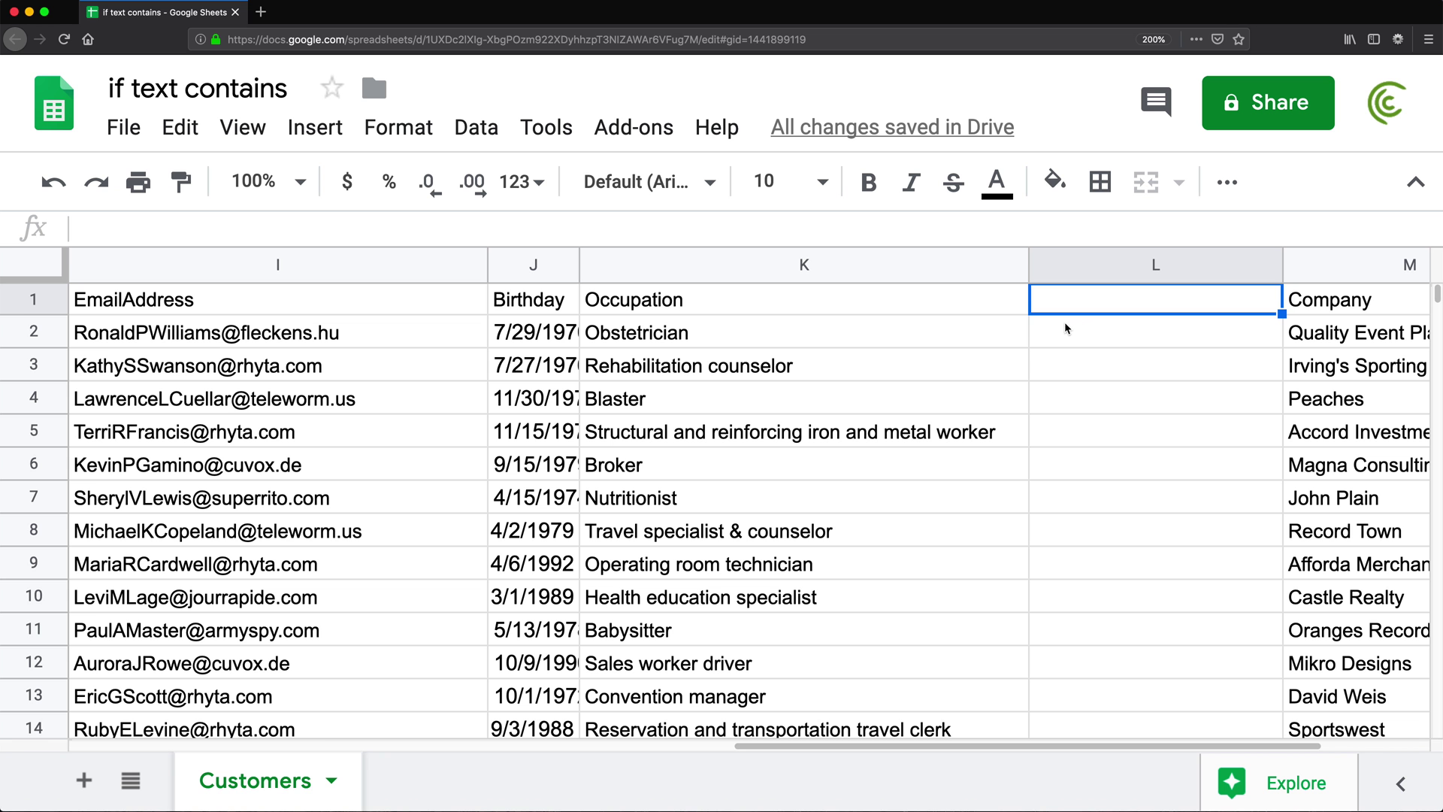
# - Examine the Occupation column for job titles containing the word "specialist", such as the entries in K8 and K10
pyautogui.click(732, 340)
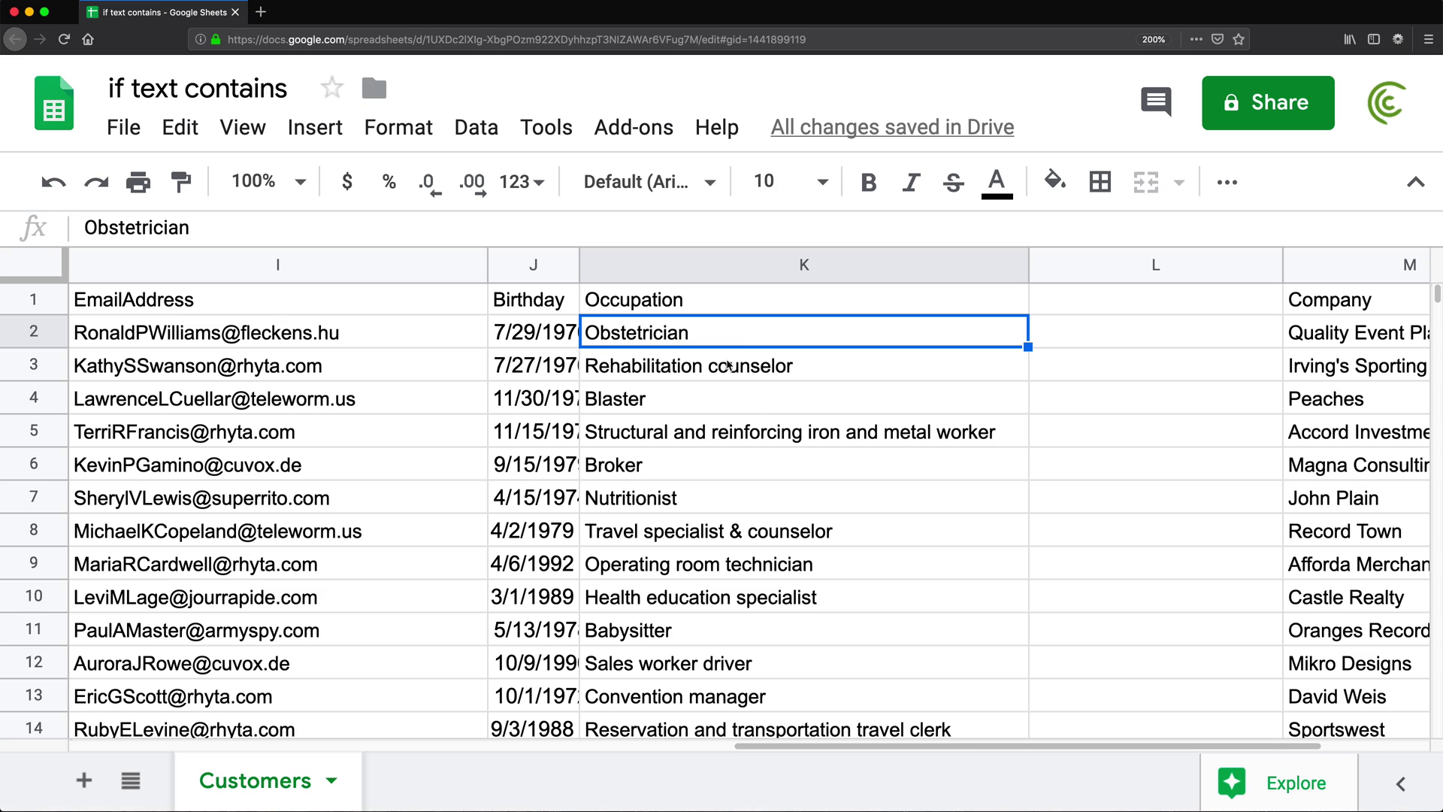
pyautogui.doubleClick(678, 530)
pyautogui.doubleClick(679, 530)
pyautogui.click(778, 597)
pyautogui.doubleClick(777, 596)
pyautogui.doubleClick(779, 596)
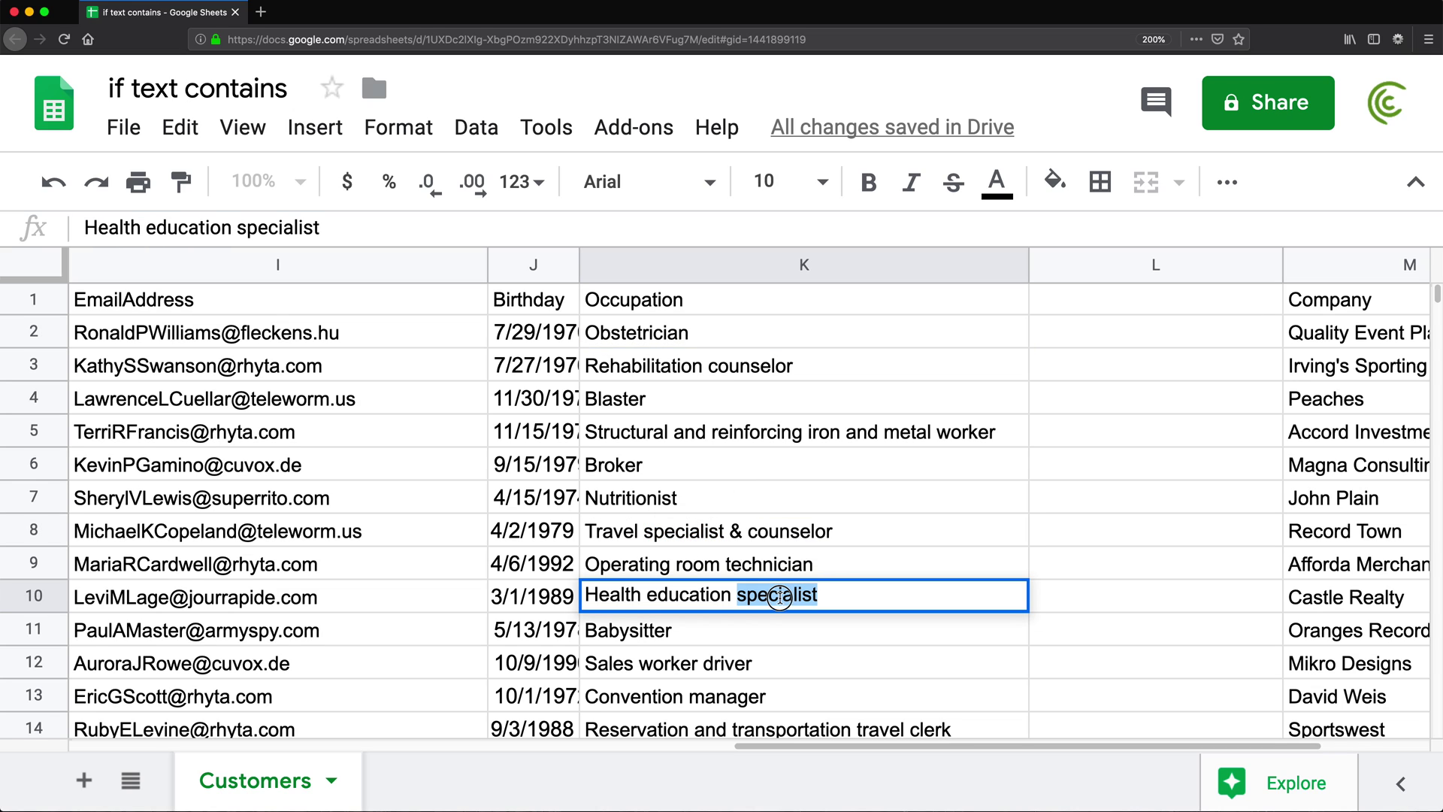
pyautogui.click(800, 632)
pyautogui.scroll(-2, 774, 615)
pyautogui.scroll(-4, 774, 615)
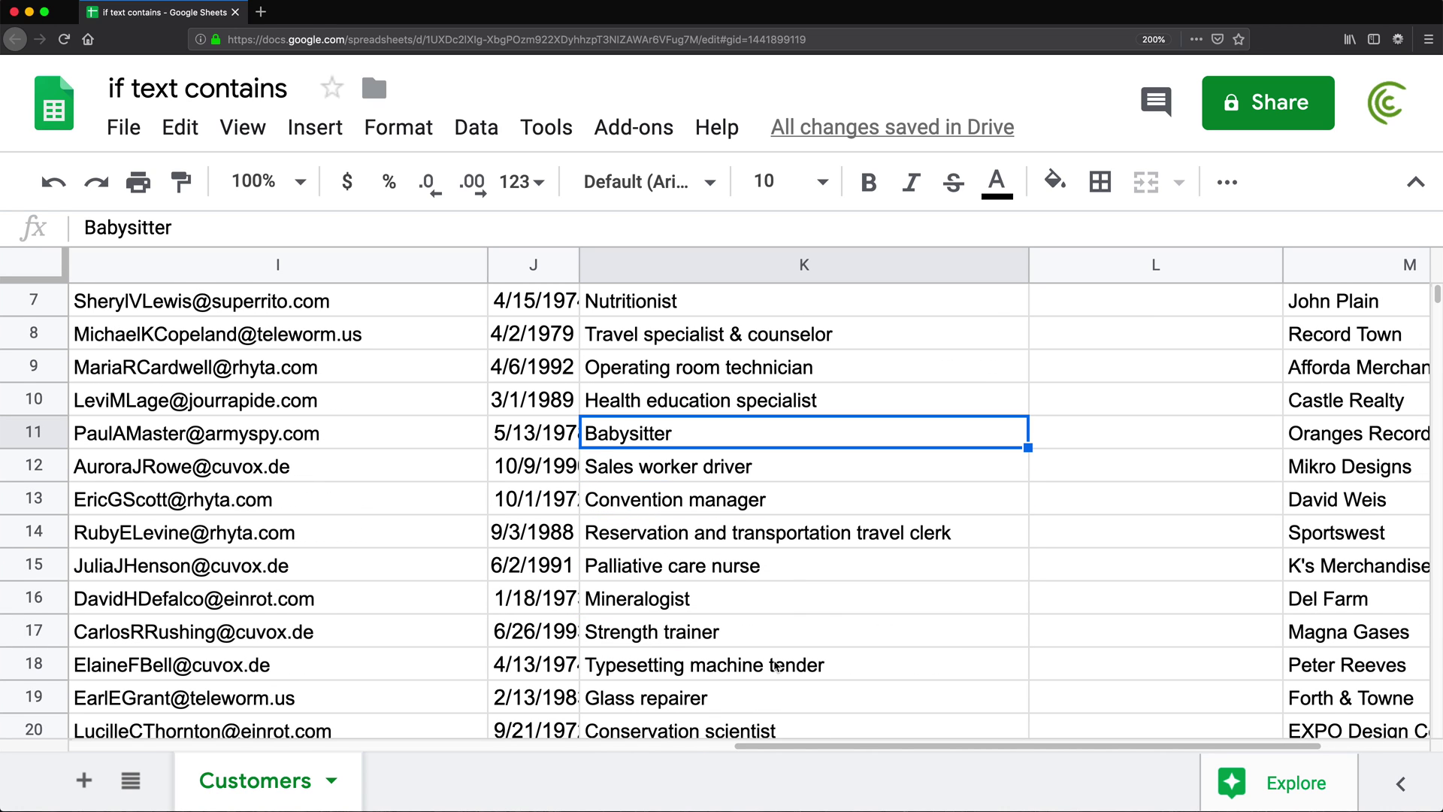
pyautogui.scroll(-1, 766, 624)
pyautogui.scroll(-1, 766, 628)
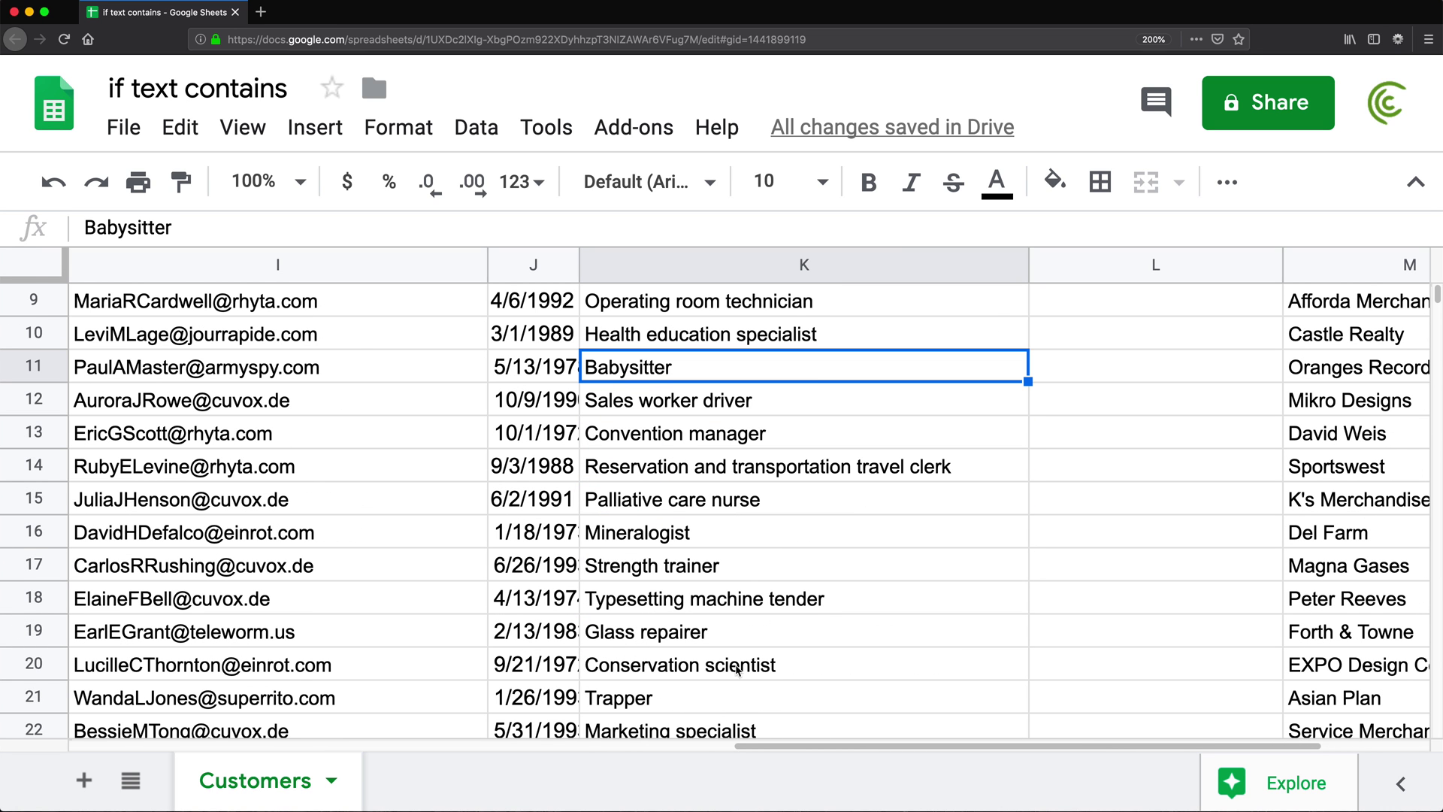
pyautogui.scroll(-1, 732, 671)
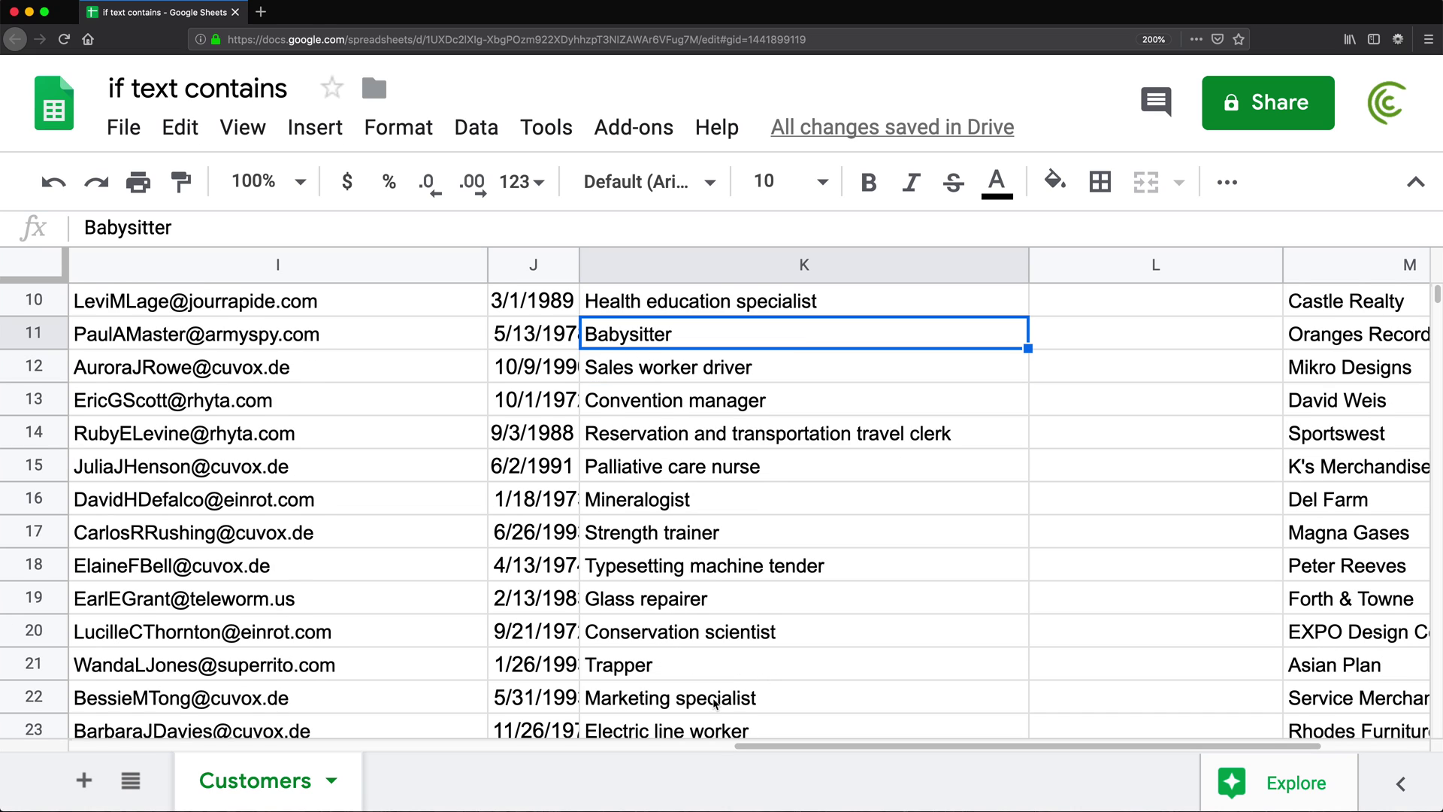
pyautogui.scroll(9, 795, 515)
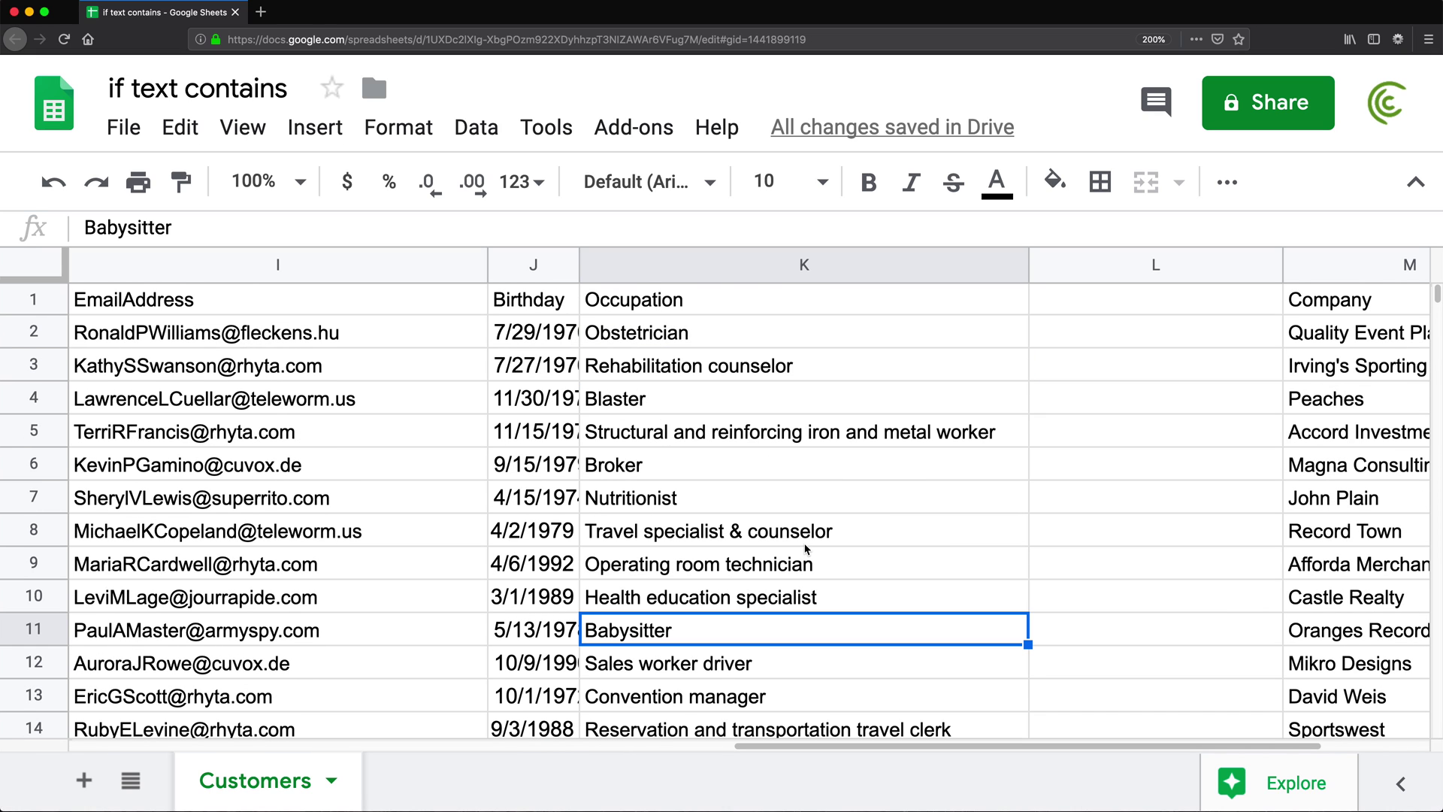
# - Enter the formula =MATCH("specialist",K2,0) in cell L2 to test the first occupation
pyautogui.click(1101, 327)
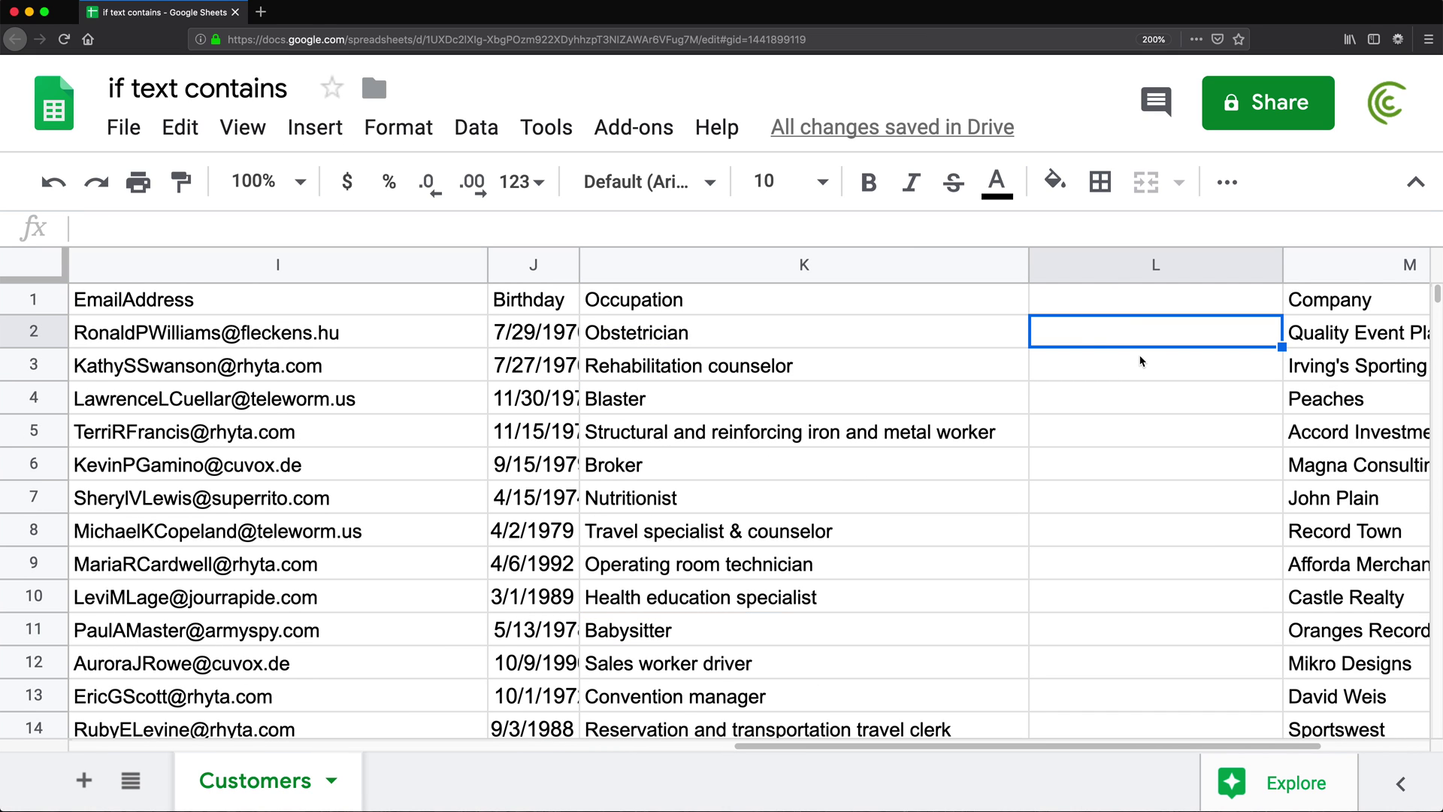
pyautogui.write('=')
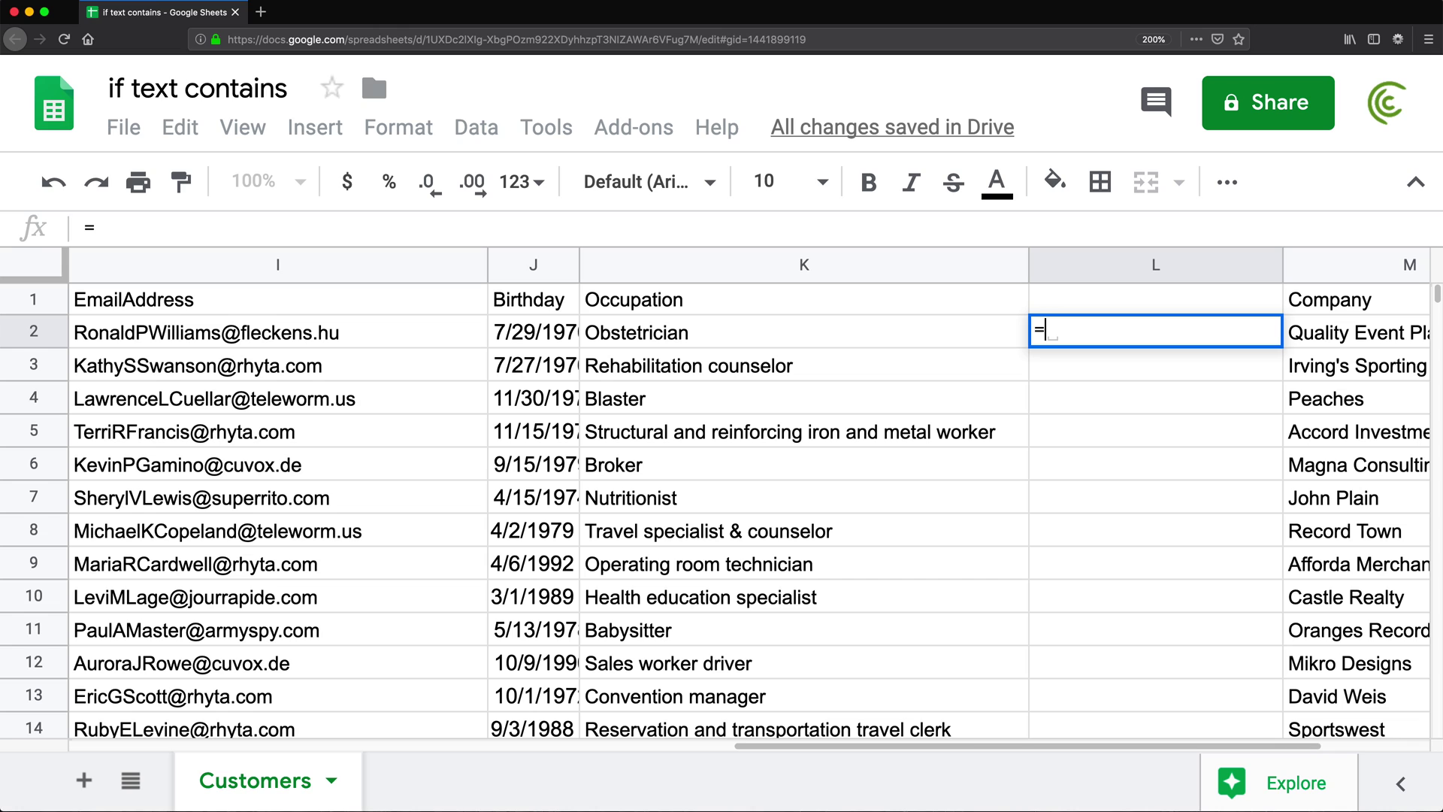
pyautogui.write('ma')
pyautogui.press('Up')
pyautogui.press('Up')
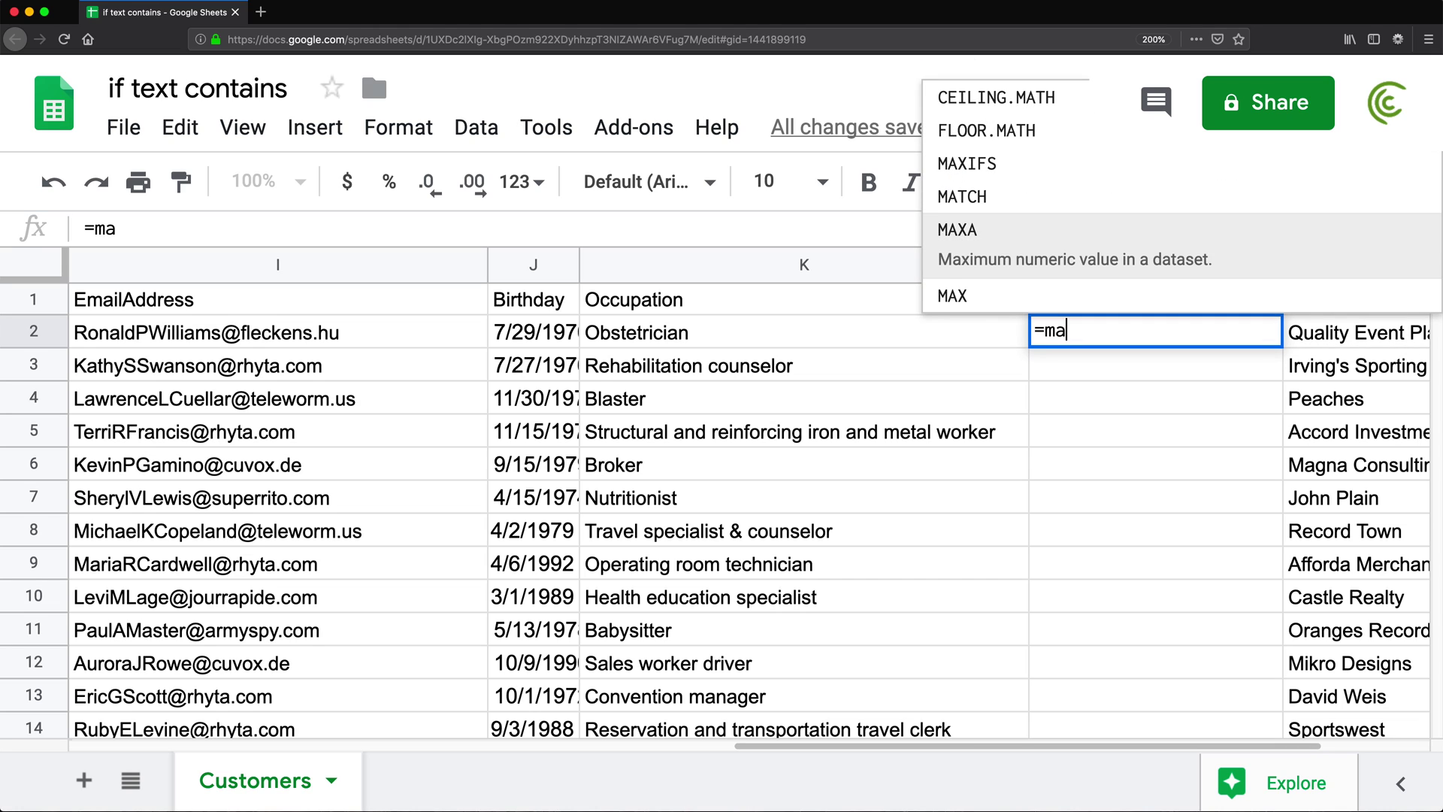
pyautogui.press('Tab')
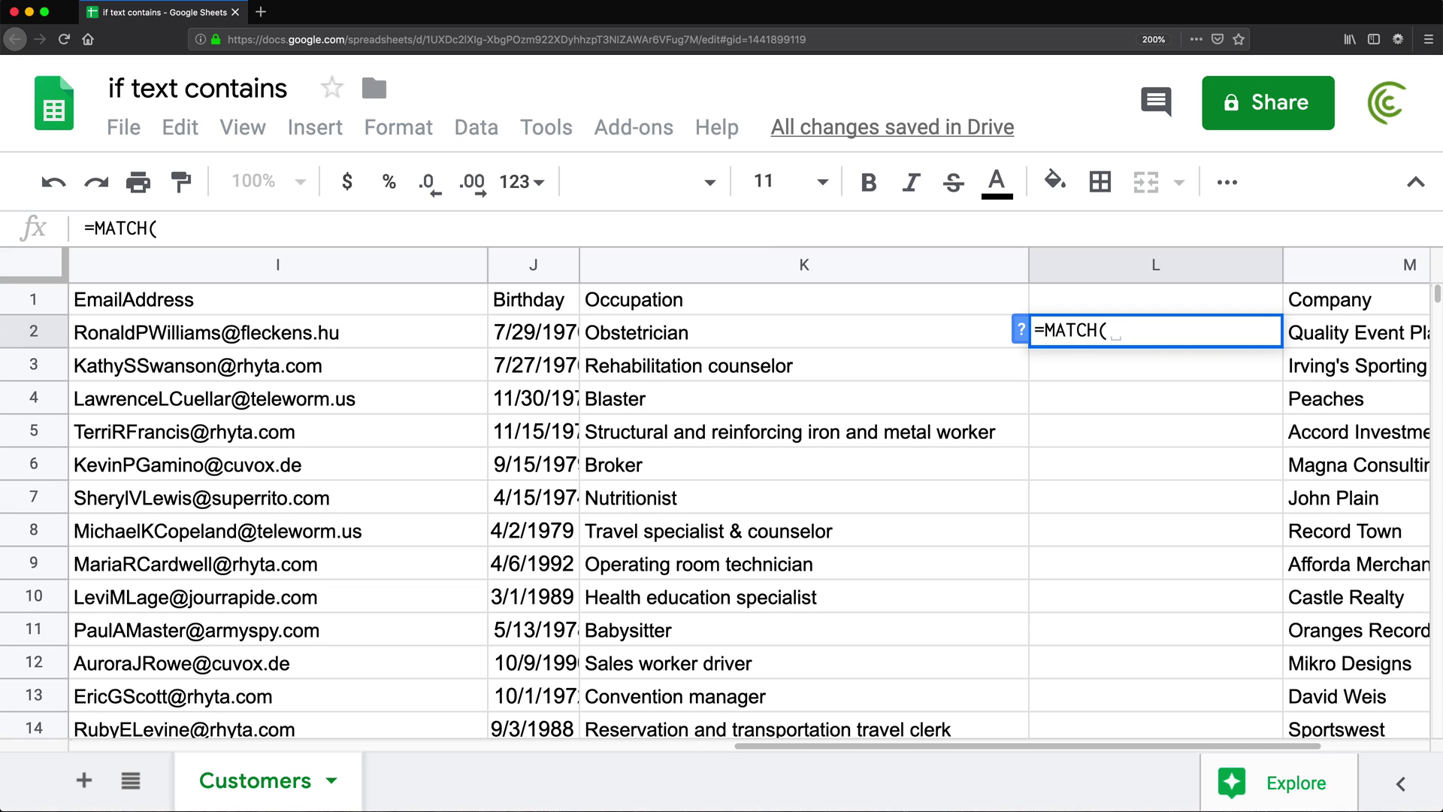
pyautogui.write('"')
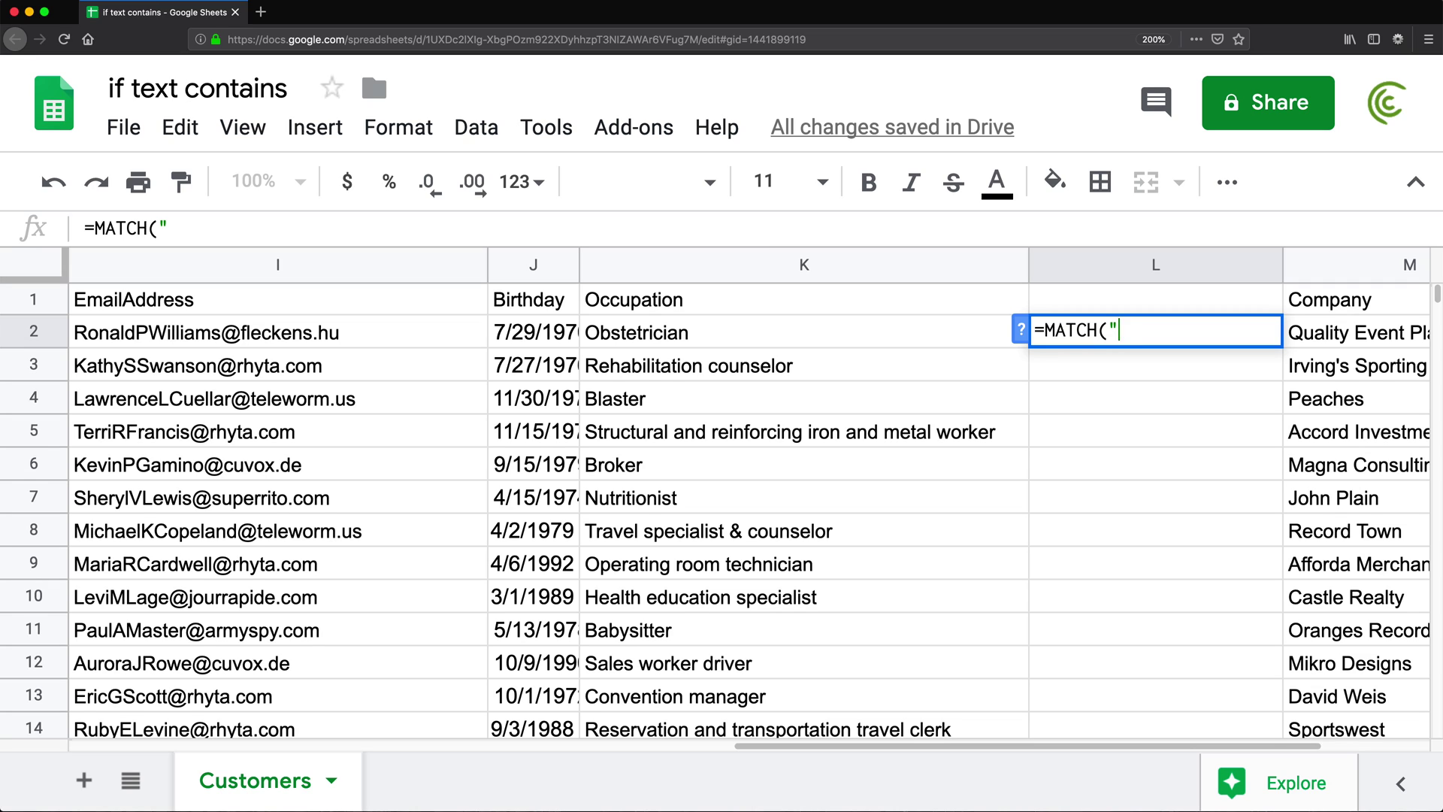
pyautogui.write('specia')
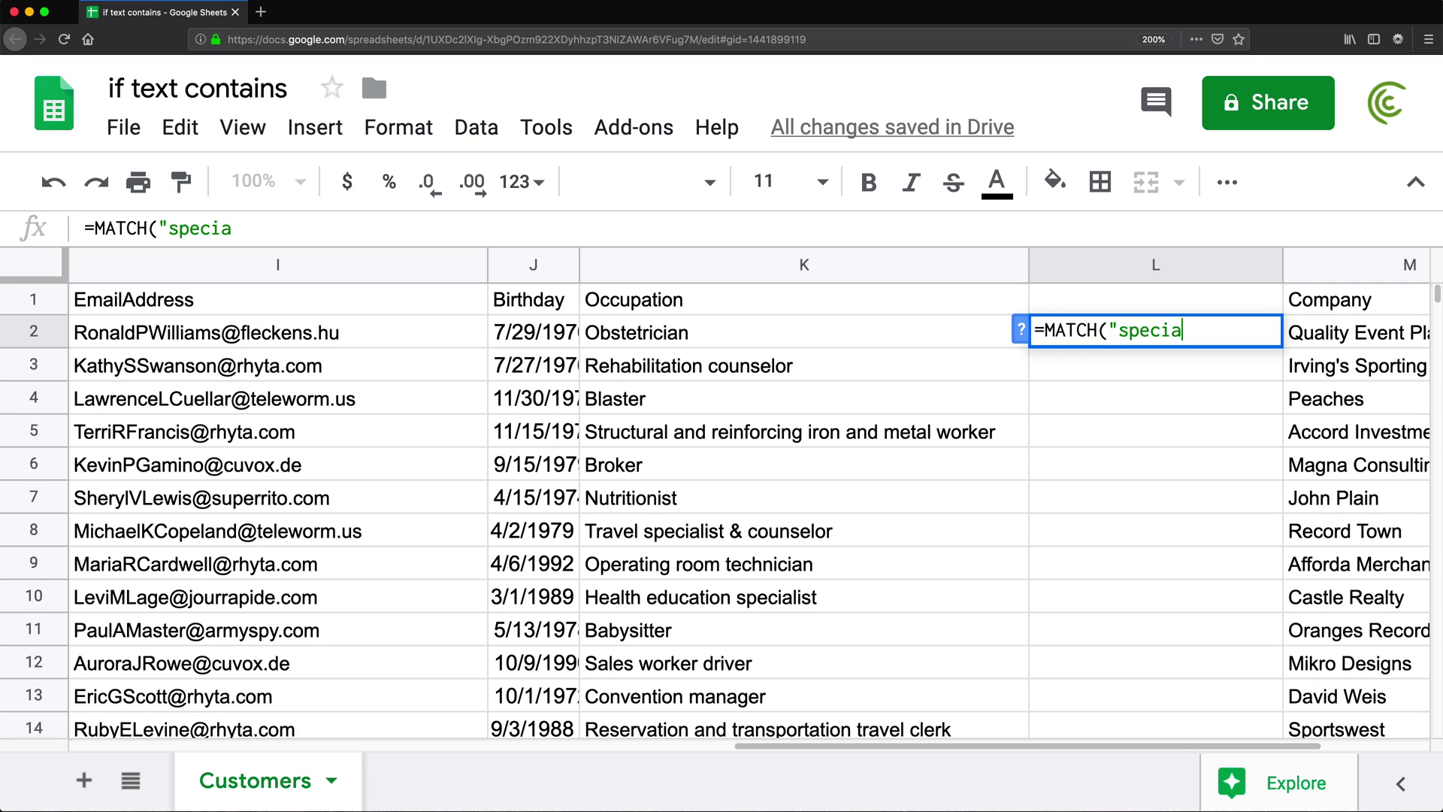
pyautogui.write('list",')
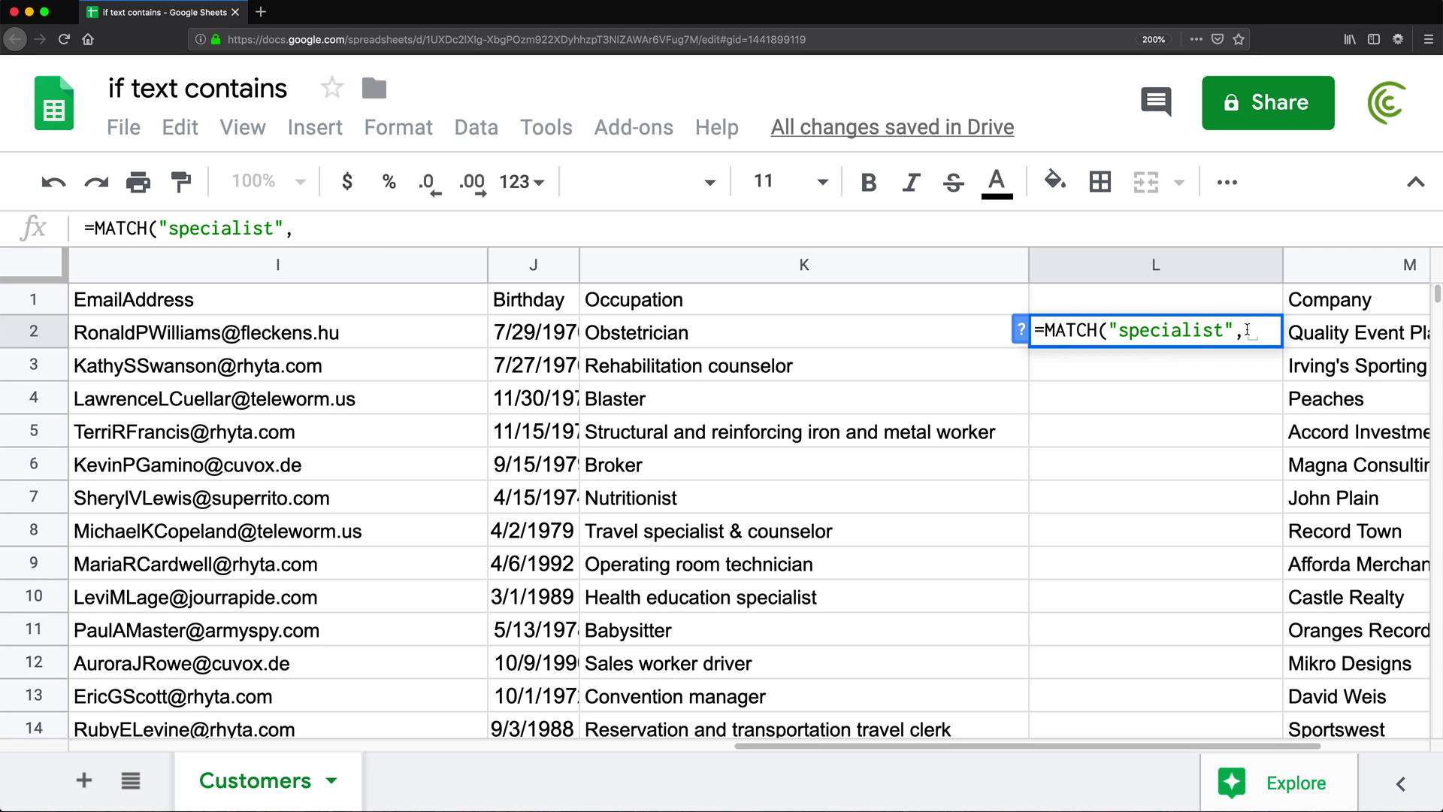
pyautogui.click(645, 338)
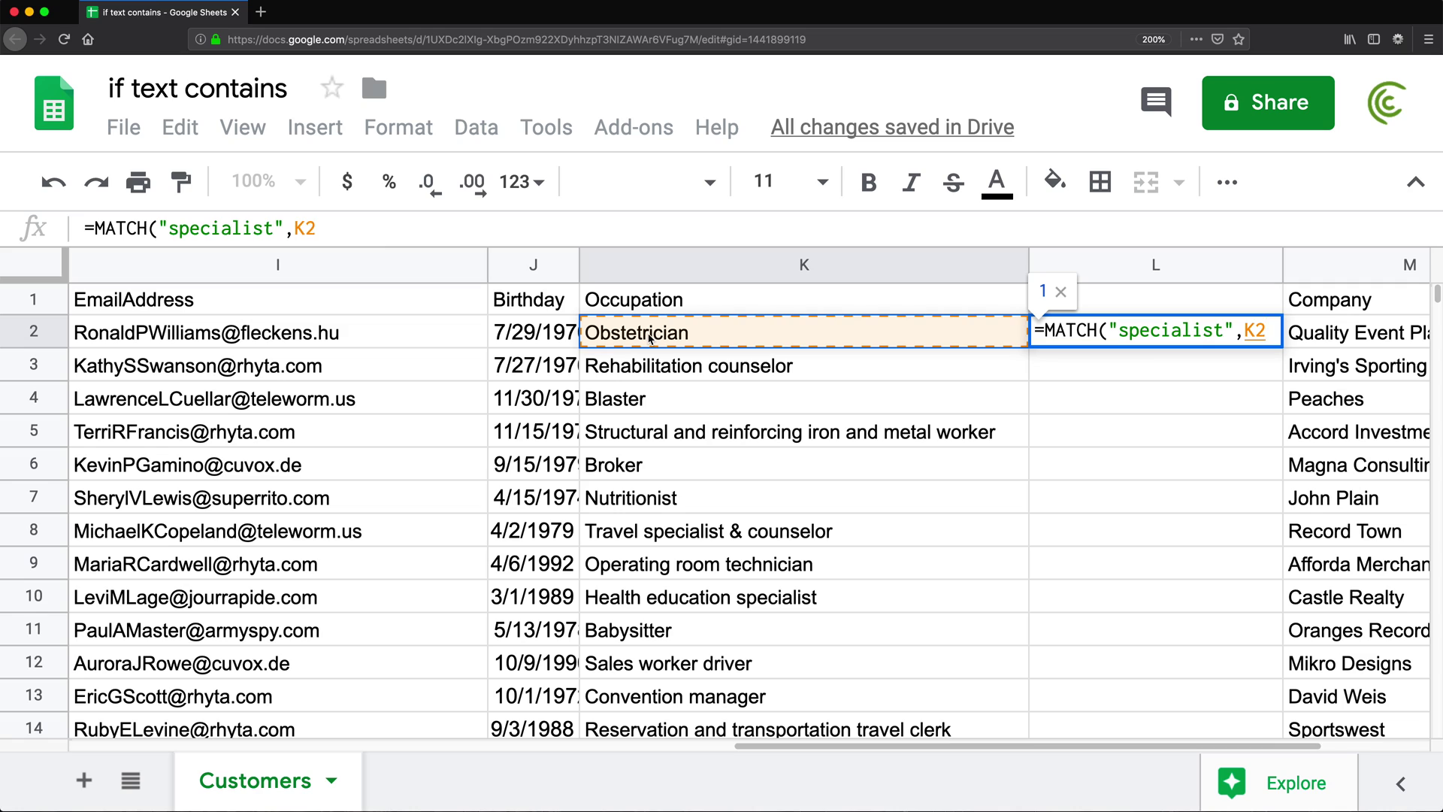
pyautogui.write(',')
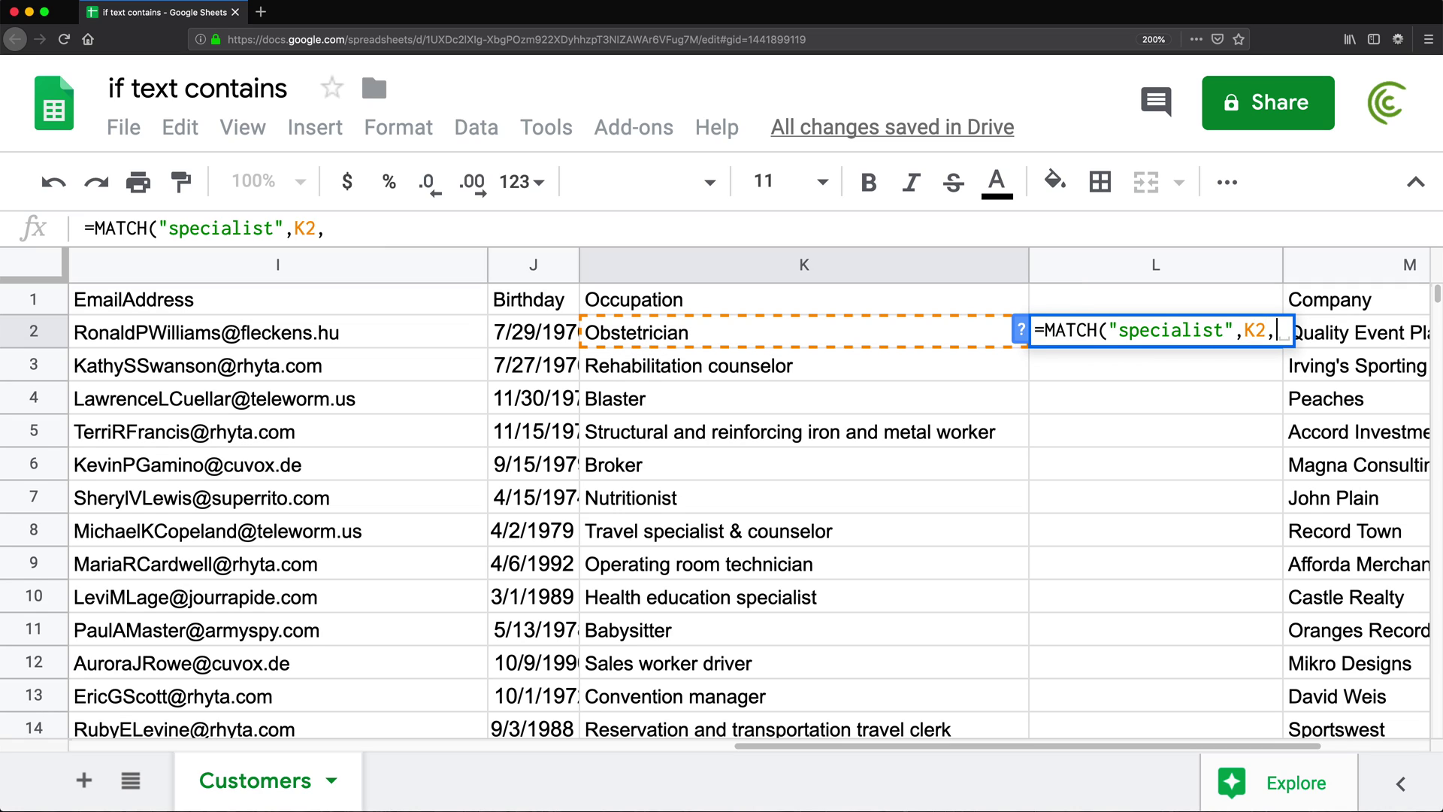
pyautogui.write('0')
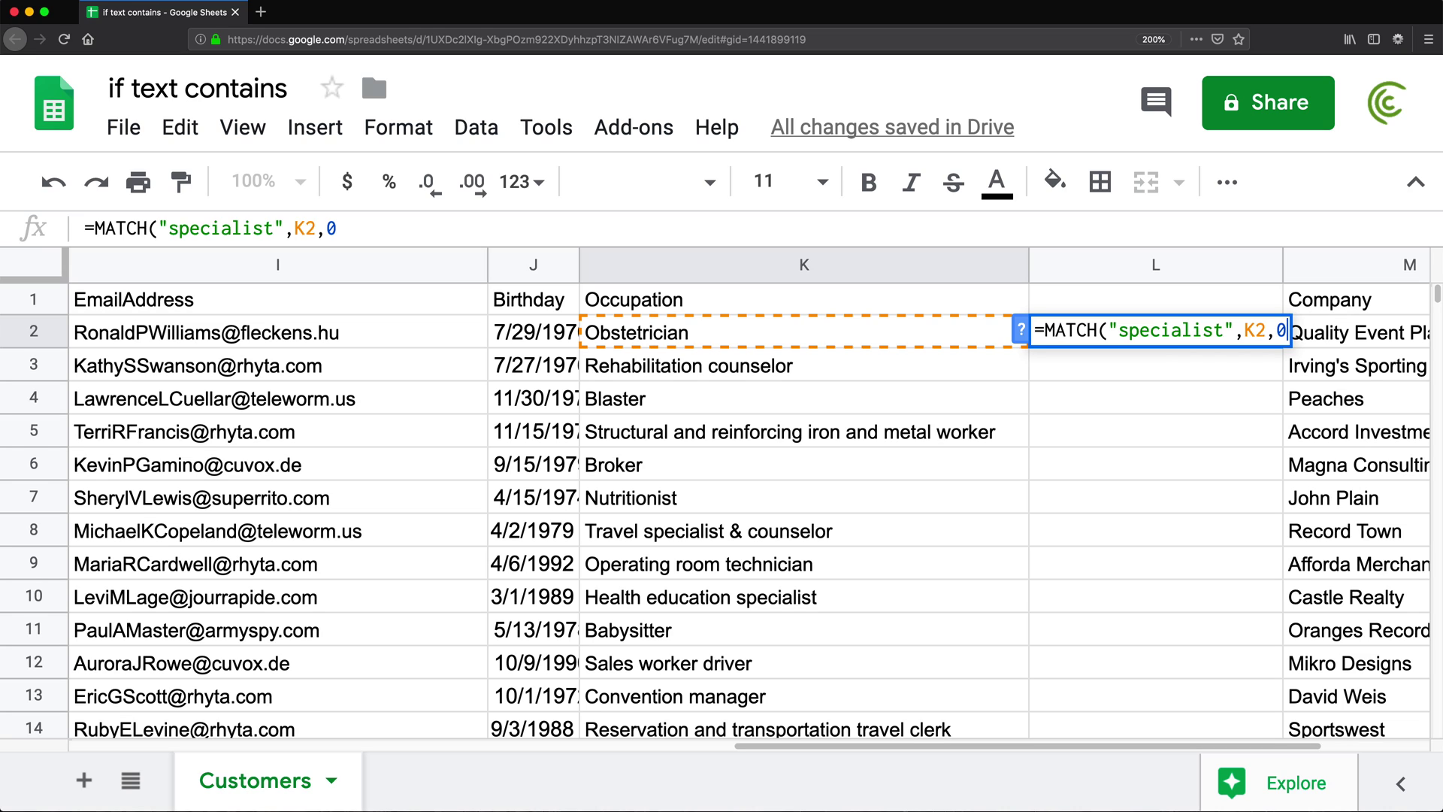
pyautogui.write(')')
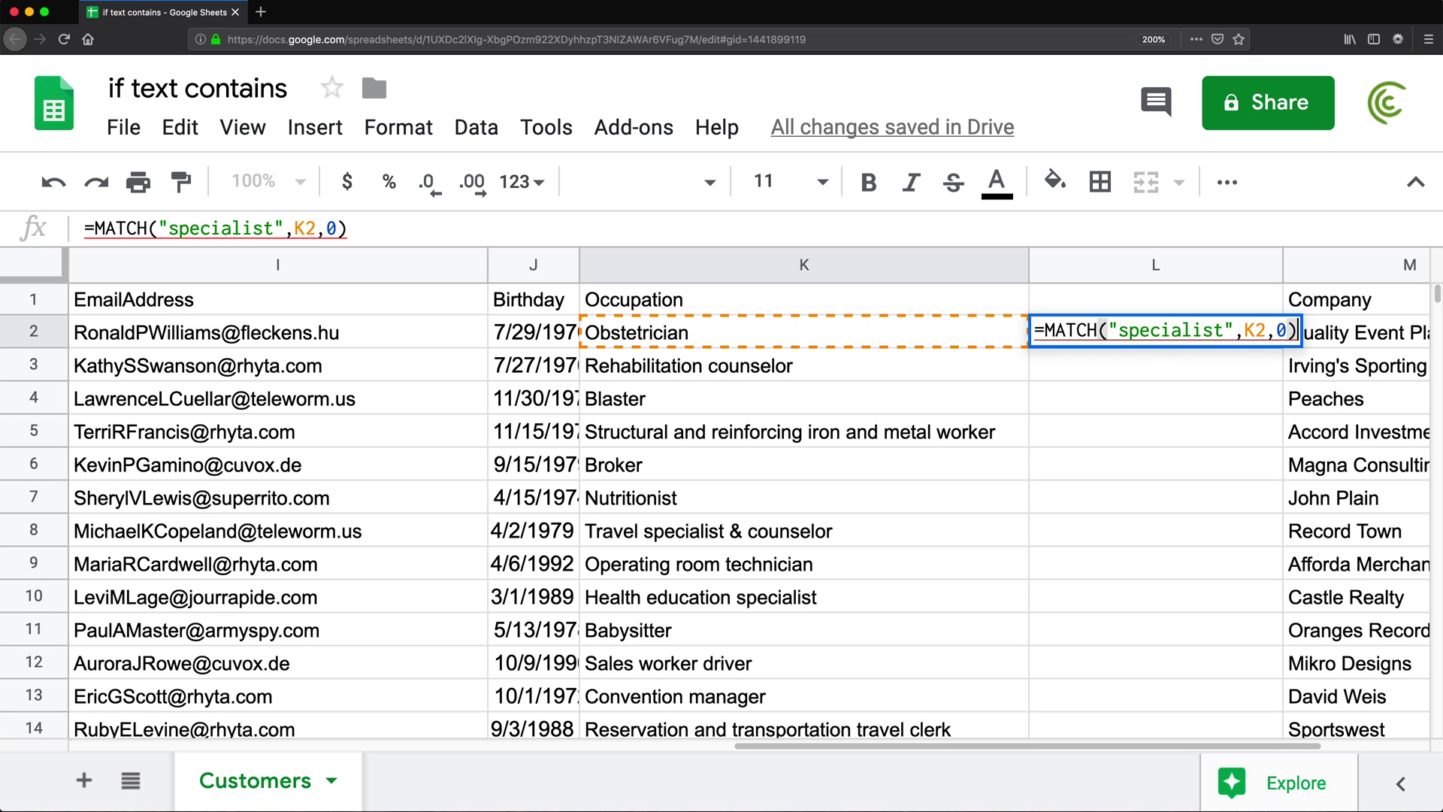
pyautogui.press('Return')
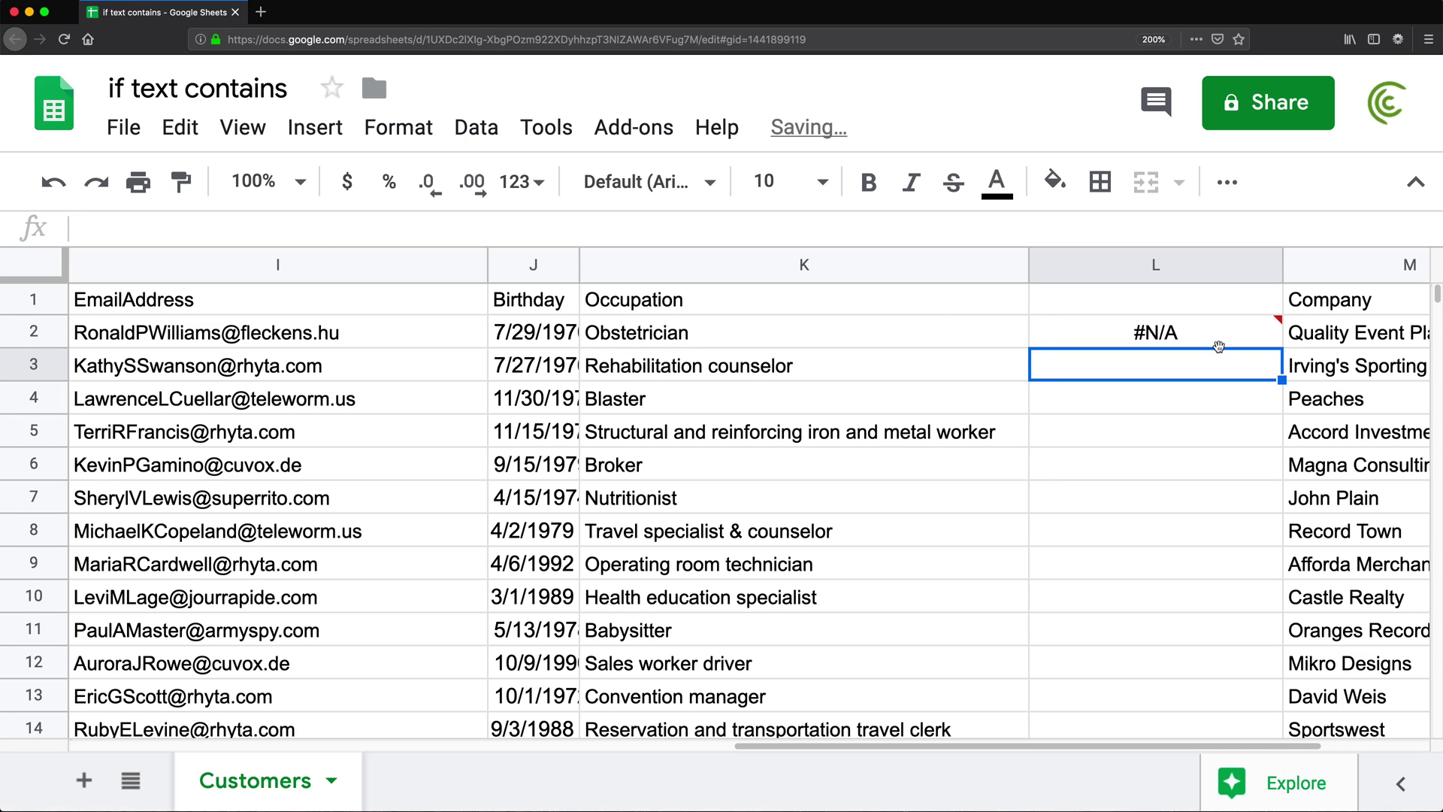
# - Fill the exact-text MATCH formula from L2 down through L13 and review the formula in L2
pyautogui.click(1210, 332)
pyautogui.press('Left')
pyautogui.press('Right')
pyautogui.moveTo(1282, 347); pyautogui.dragTo(1232, 697)
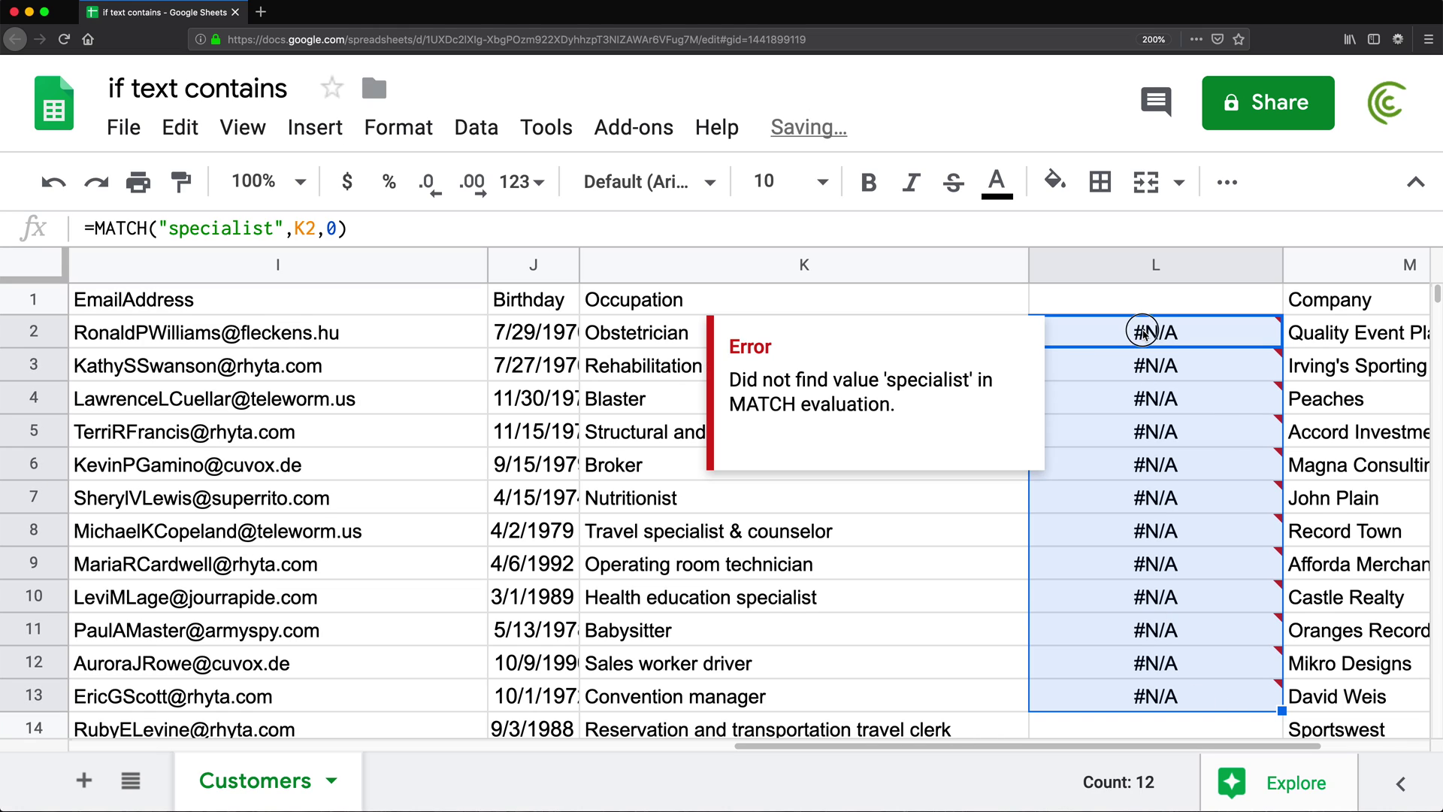
pyautogui.doubleClick(1143, 336)
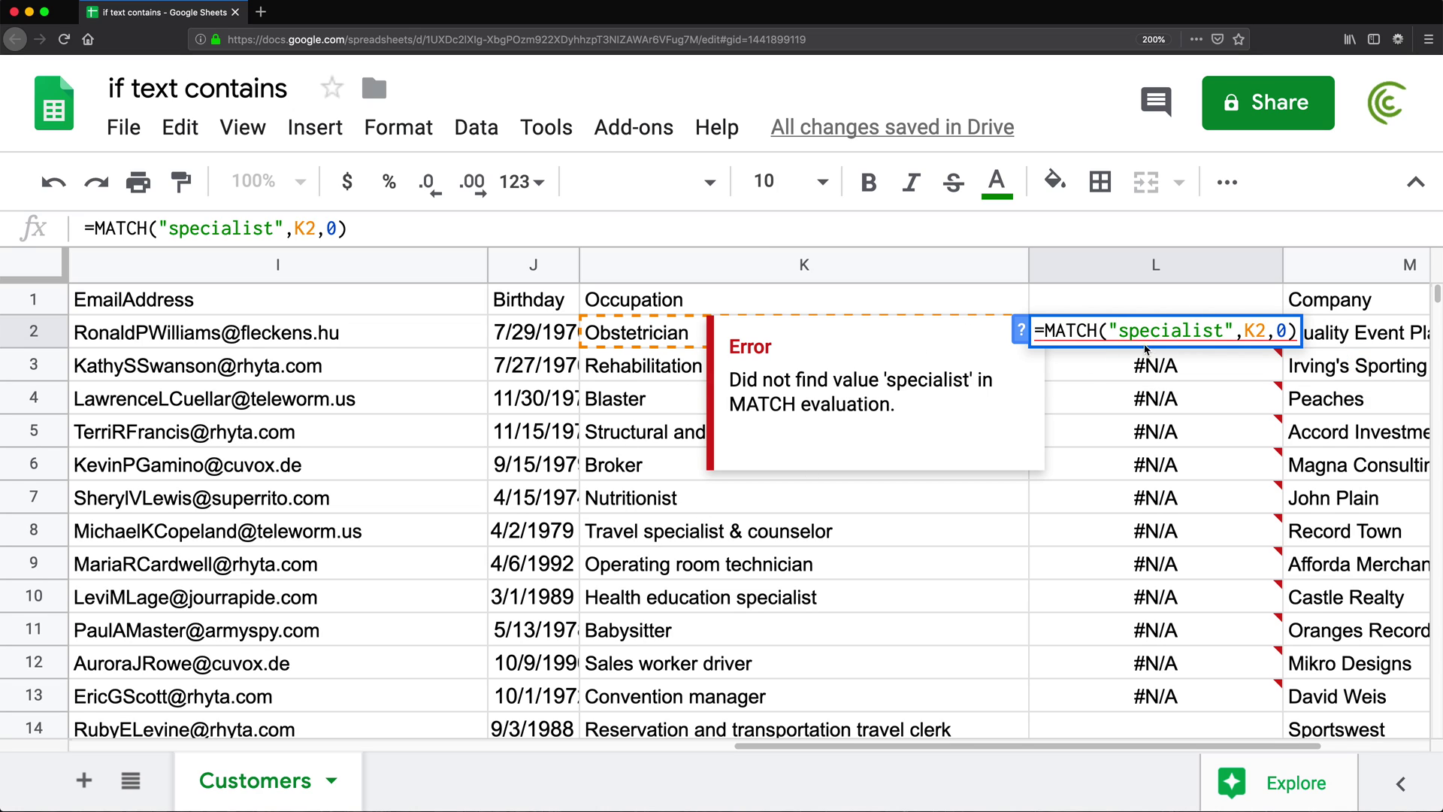
pyautogui.click(658, 460)
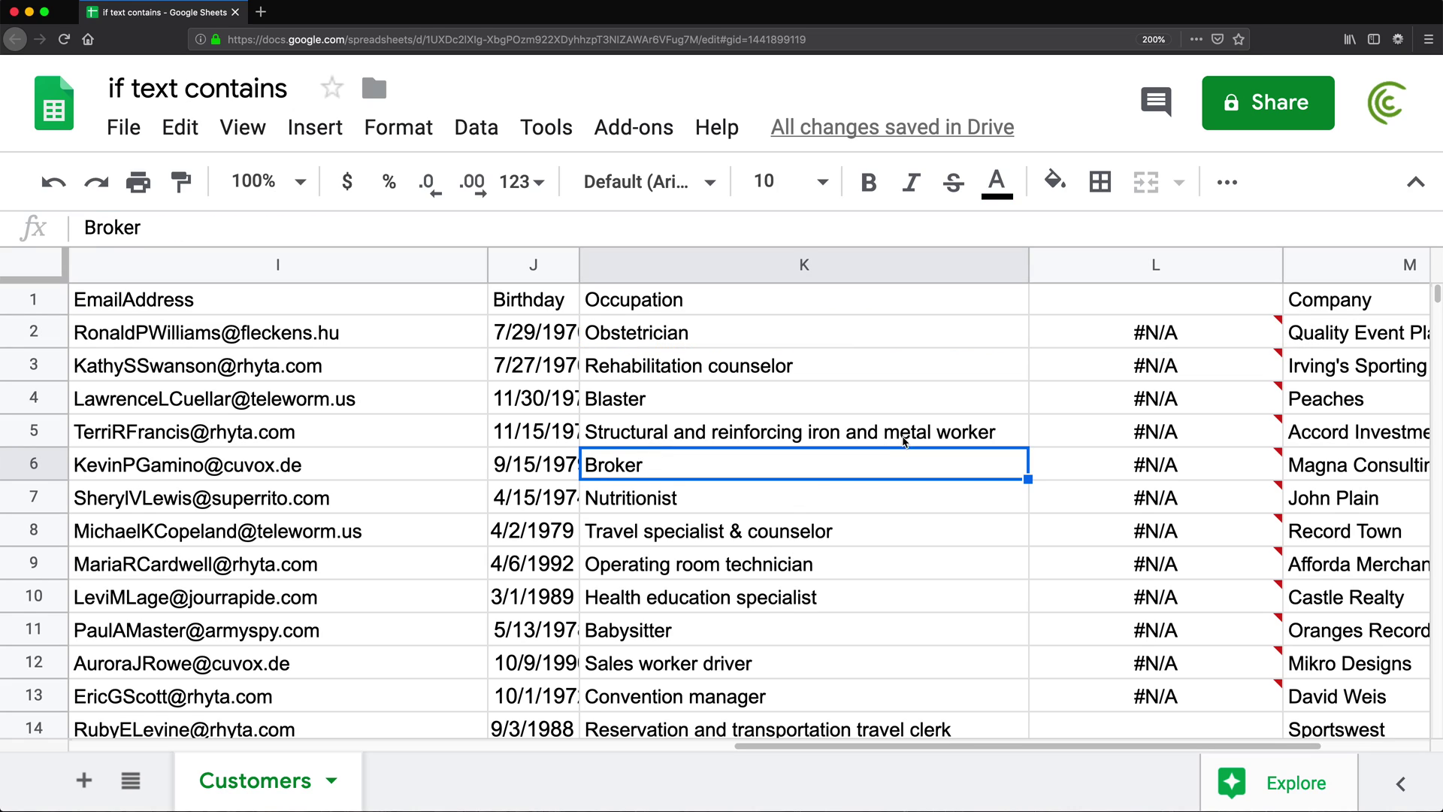
# - Replace the occupation in K6 with the word "specialist" copied from K10, and check the MATCH formula in L6
pyautogui.click(762, 601)
pyautogui.doubleClick(773, 595)
pyautogui.hotkey('ctrl', 'c')
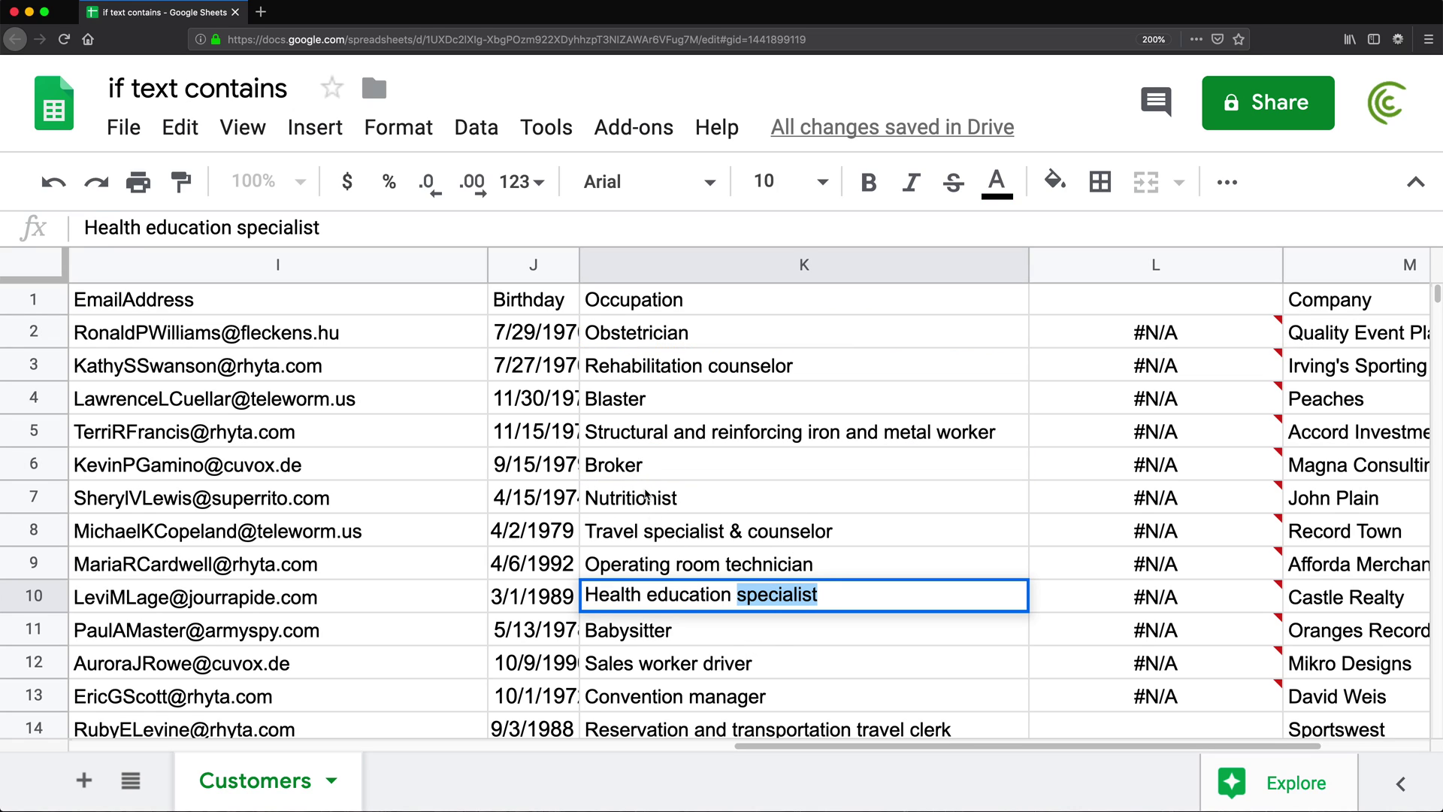
pyautogui.click(638, 464)
pyautogui.hotkey('ctrl', 'v')
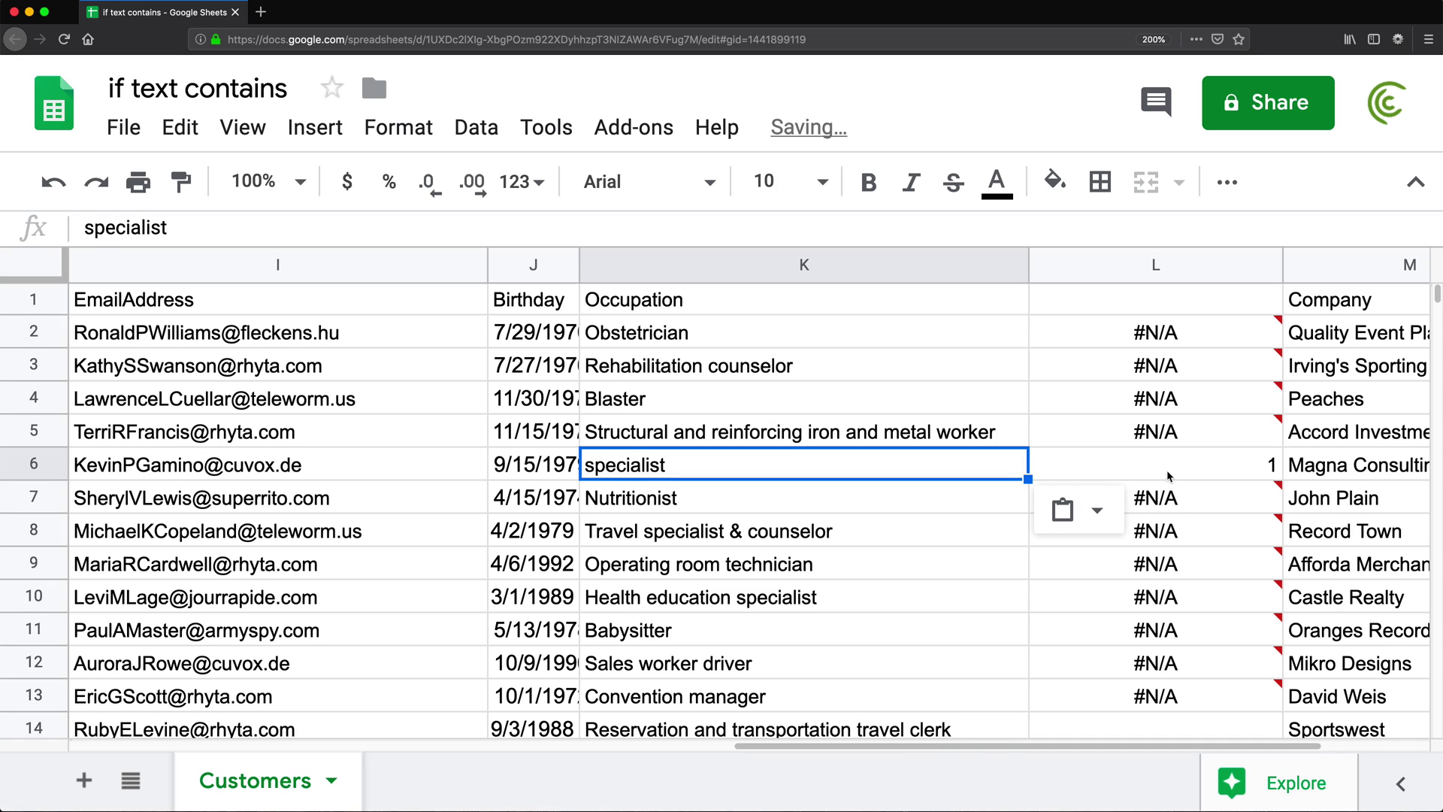
pyautogui.click(1187, 465)
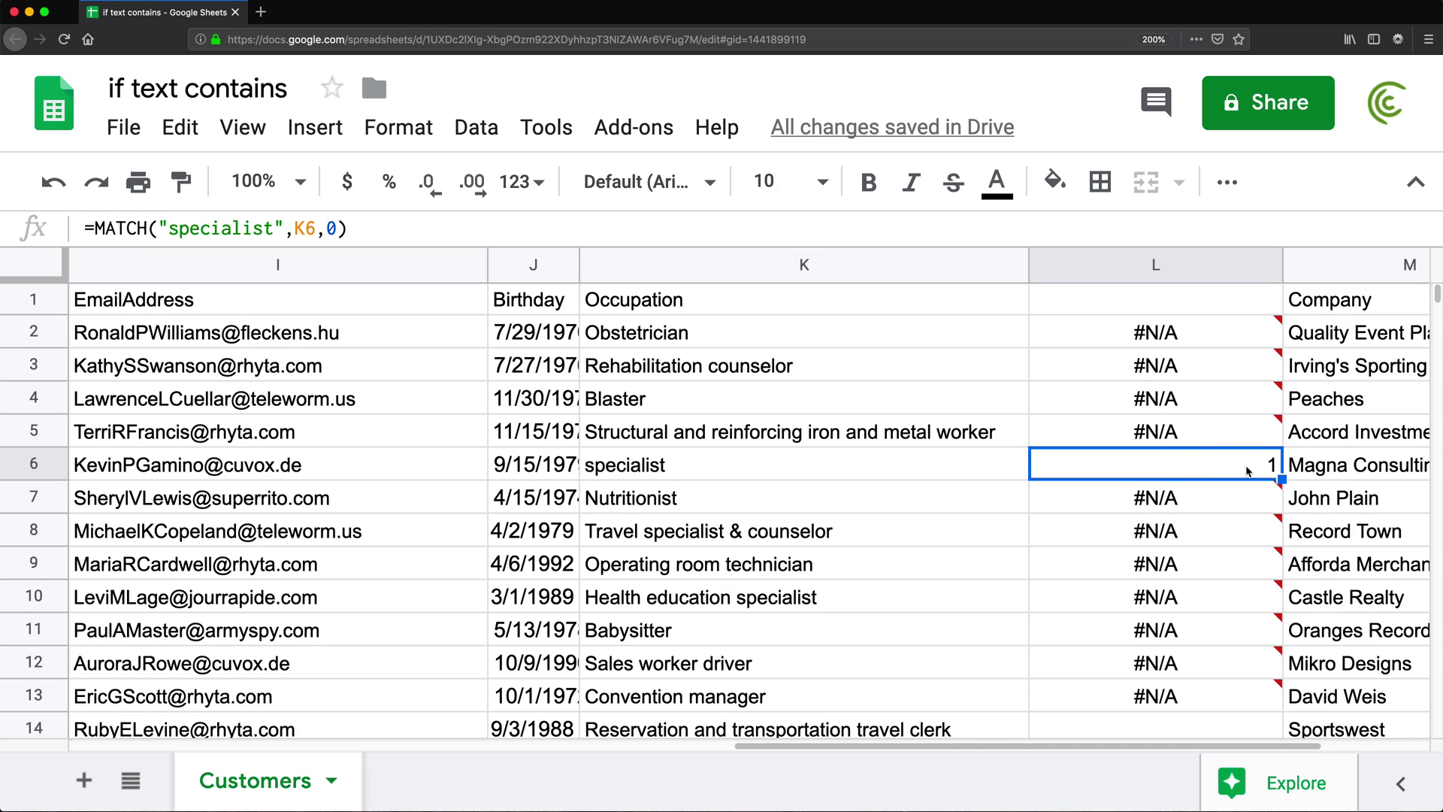
pyautogui.click(702, 465)
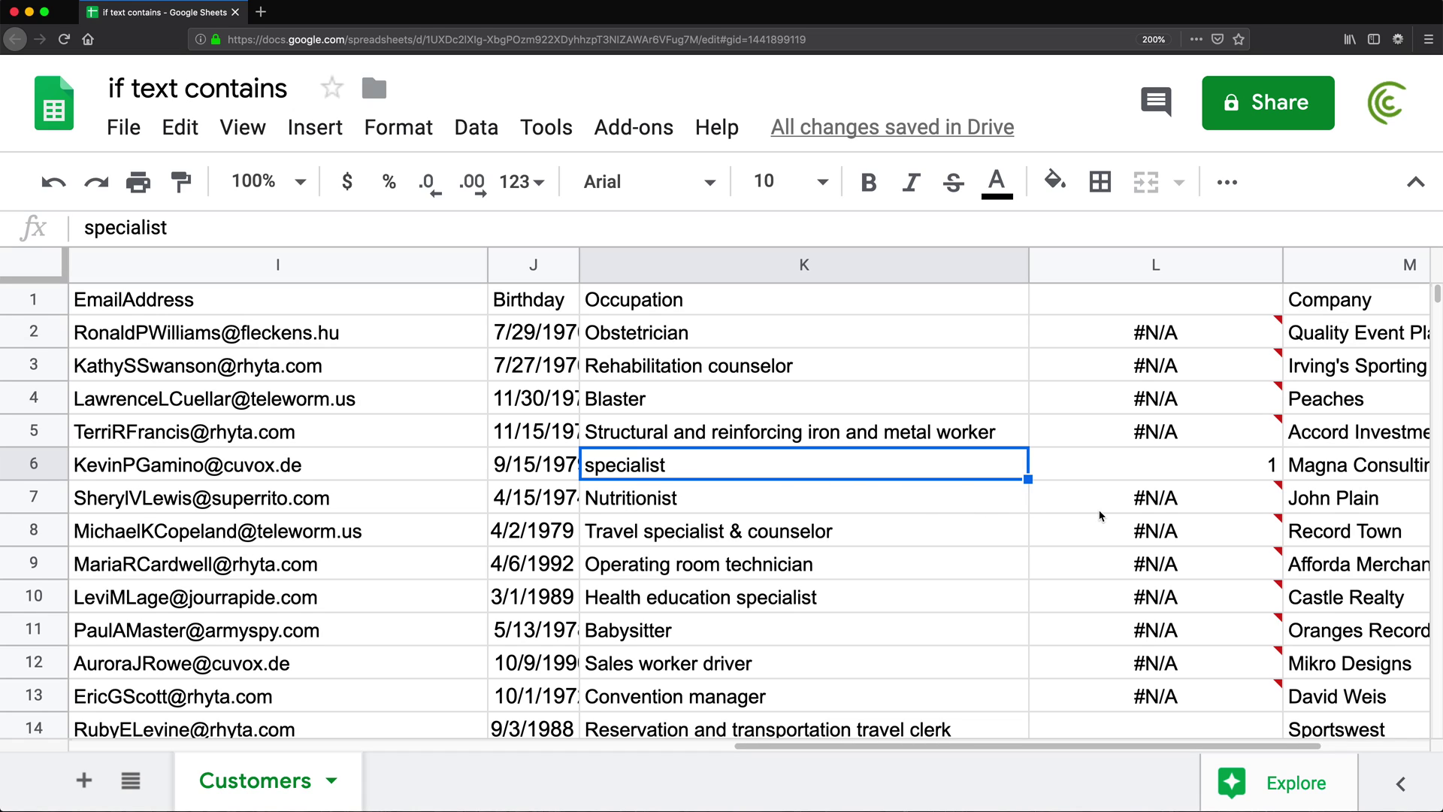
# - Add asterisk wildcards around the search text in L2 so the formula is =MATCH("*specialist*",K2,0)
pyautogui.doubleClick(1149, 331)
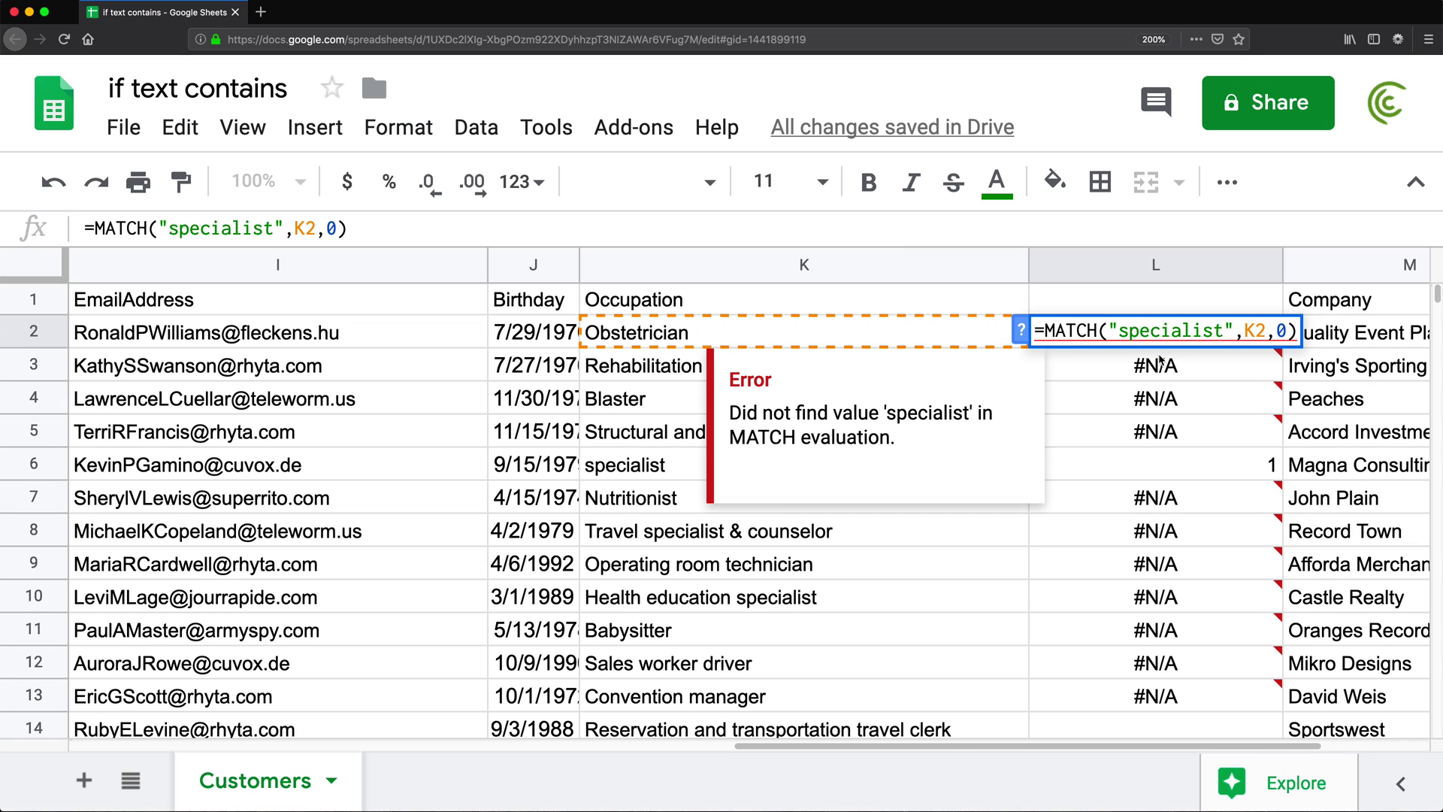
pyautogui.write('*')
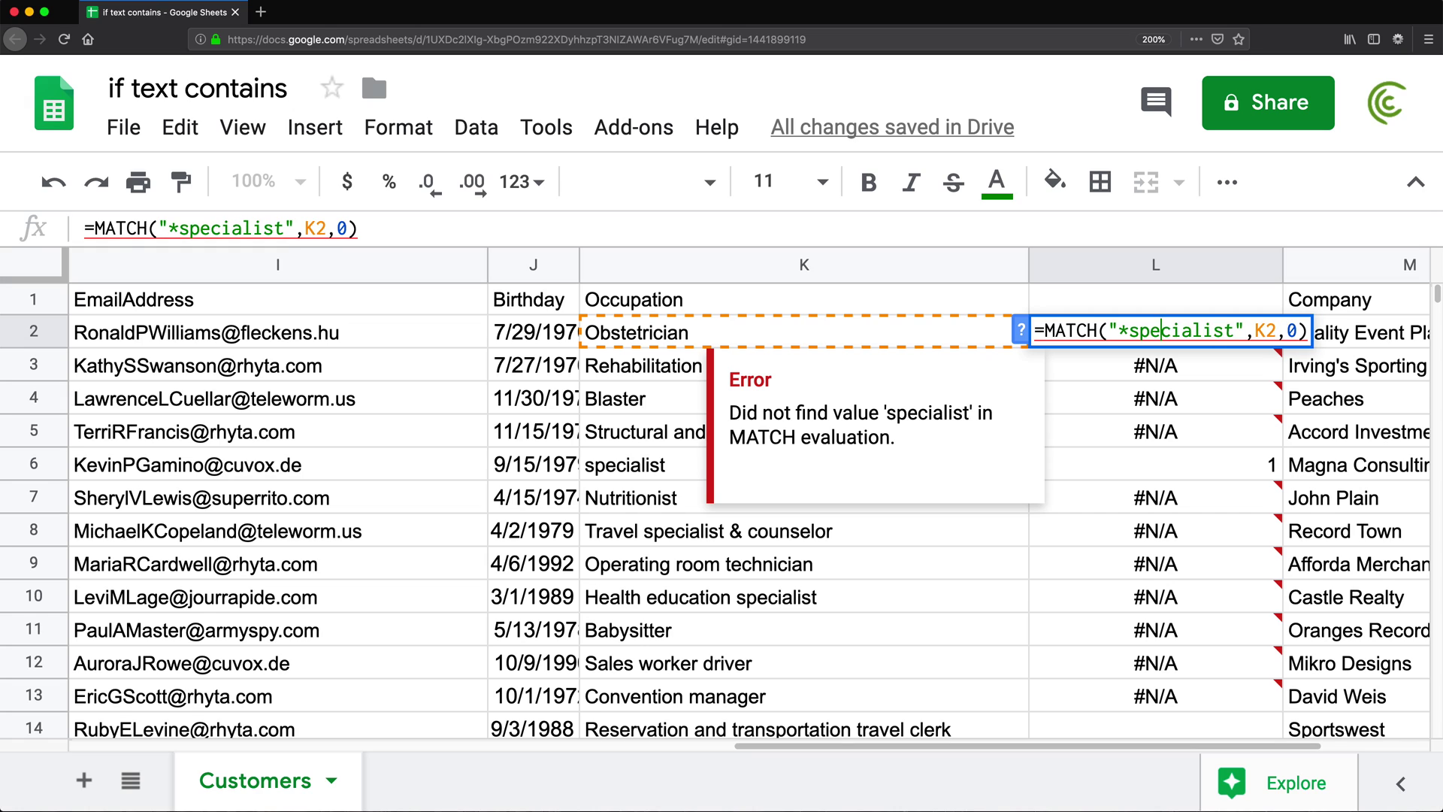
pyautogui.write('*')
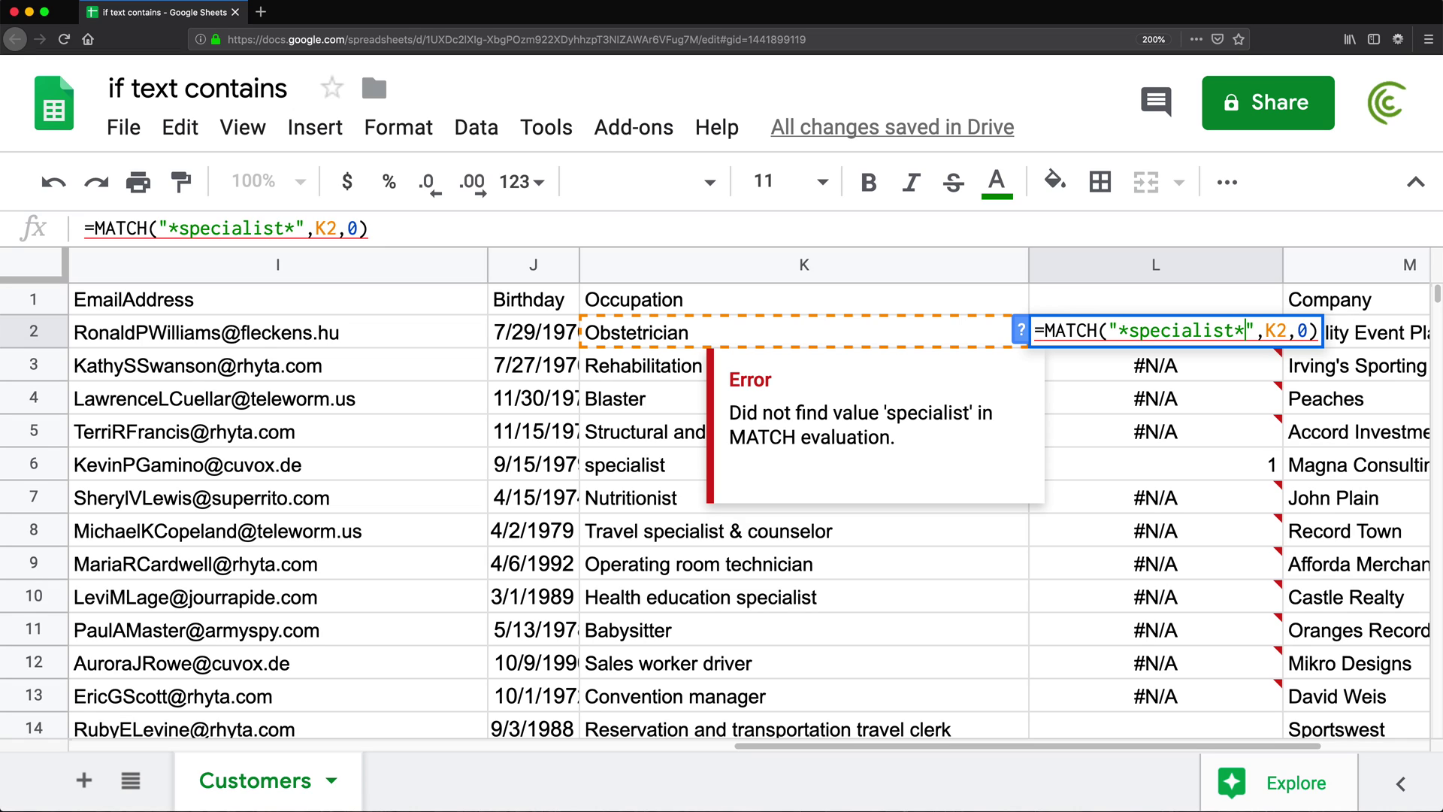
pyautogui.press('Return')
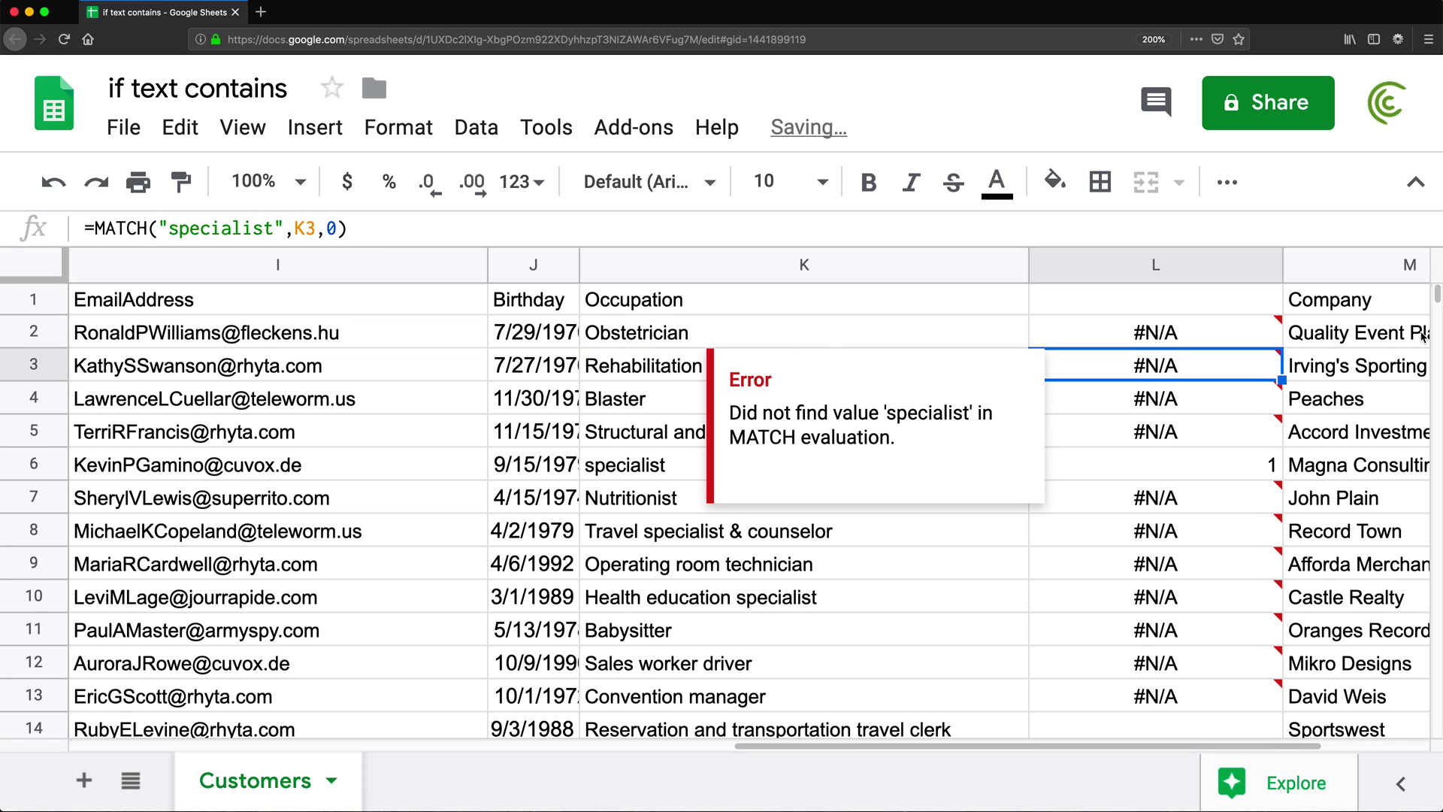
# - Fill the wildcard MATCH formula from L2 down through L14
pyautogui.click(1277, 337)
pyautogui.moveTo(1278, 367); pyautogui.dragTo(1268, 726)
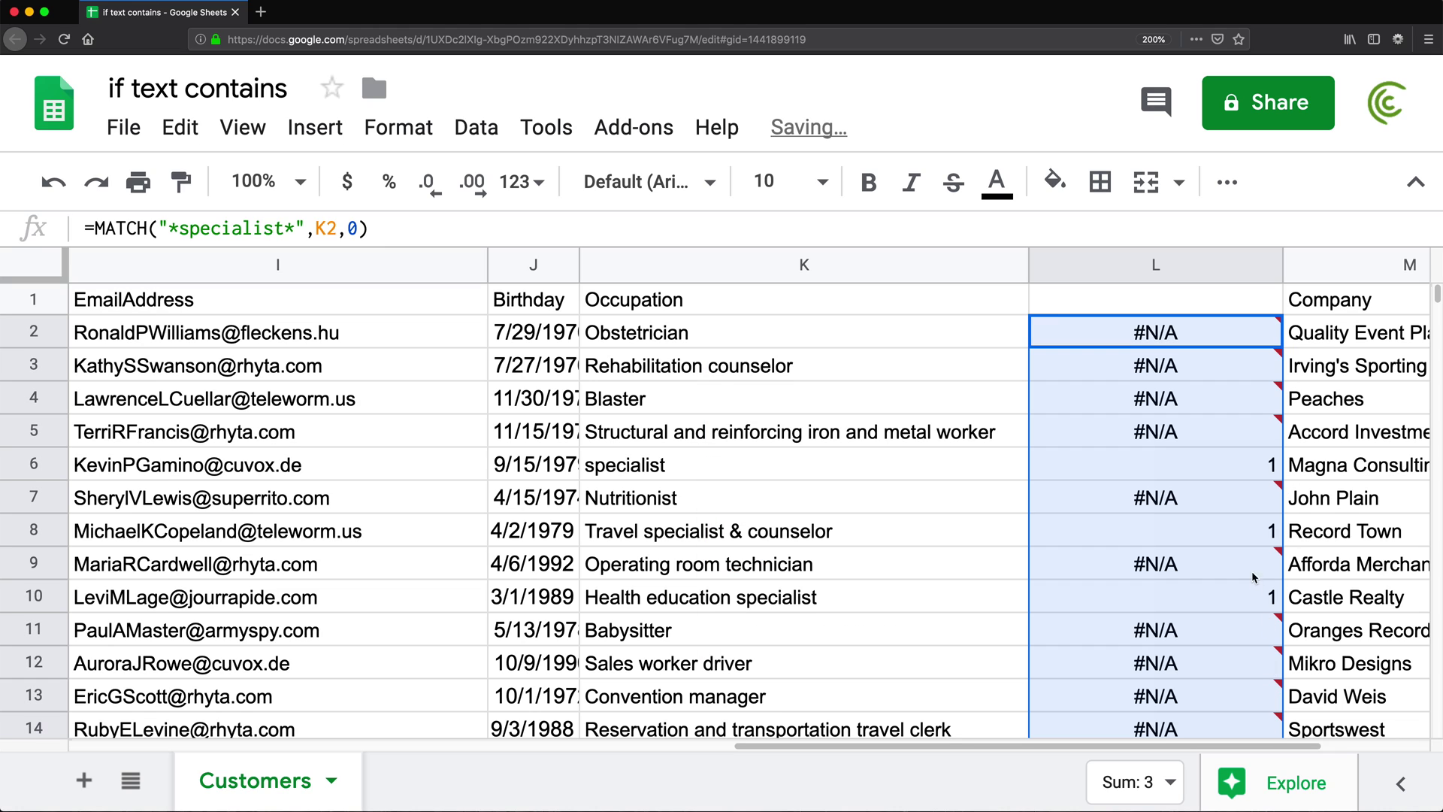
pyautogui.moveTo(1224, 493)
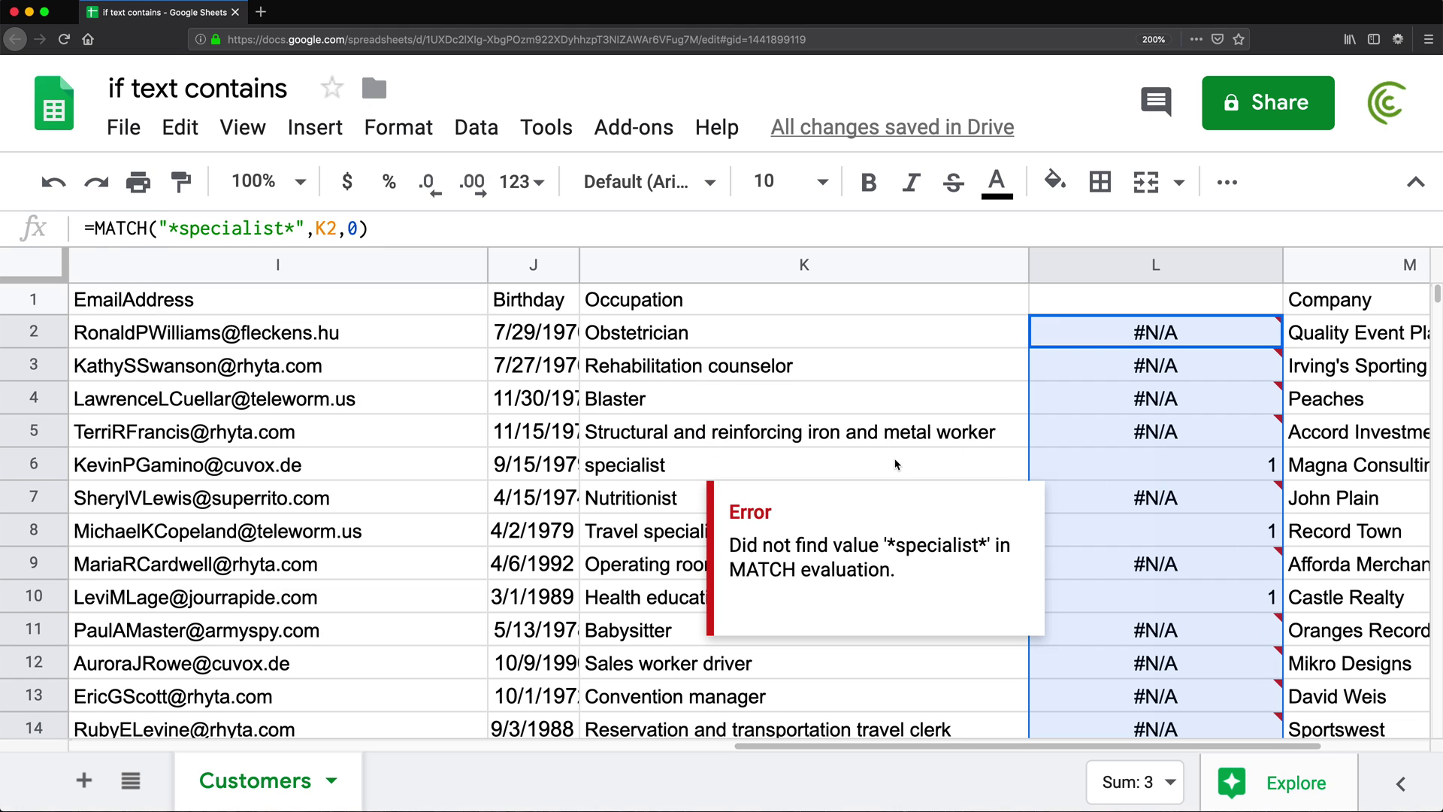
# - Compare the occupations in K6, K8 and K10 with the wildcard MATCH results, including those in L11 to L13
pyautogui.click(896, 463)
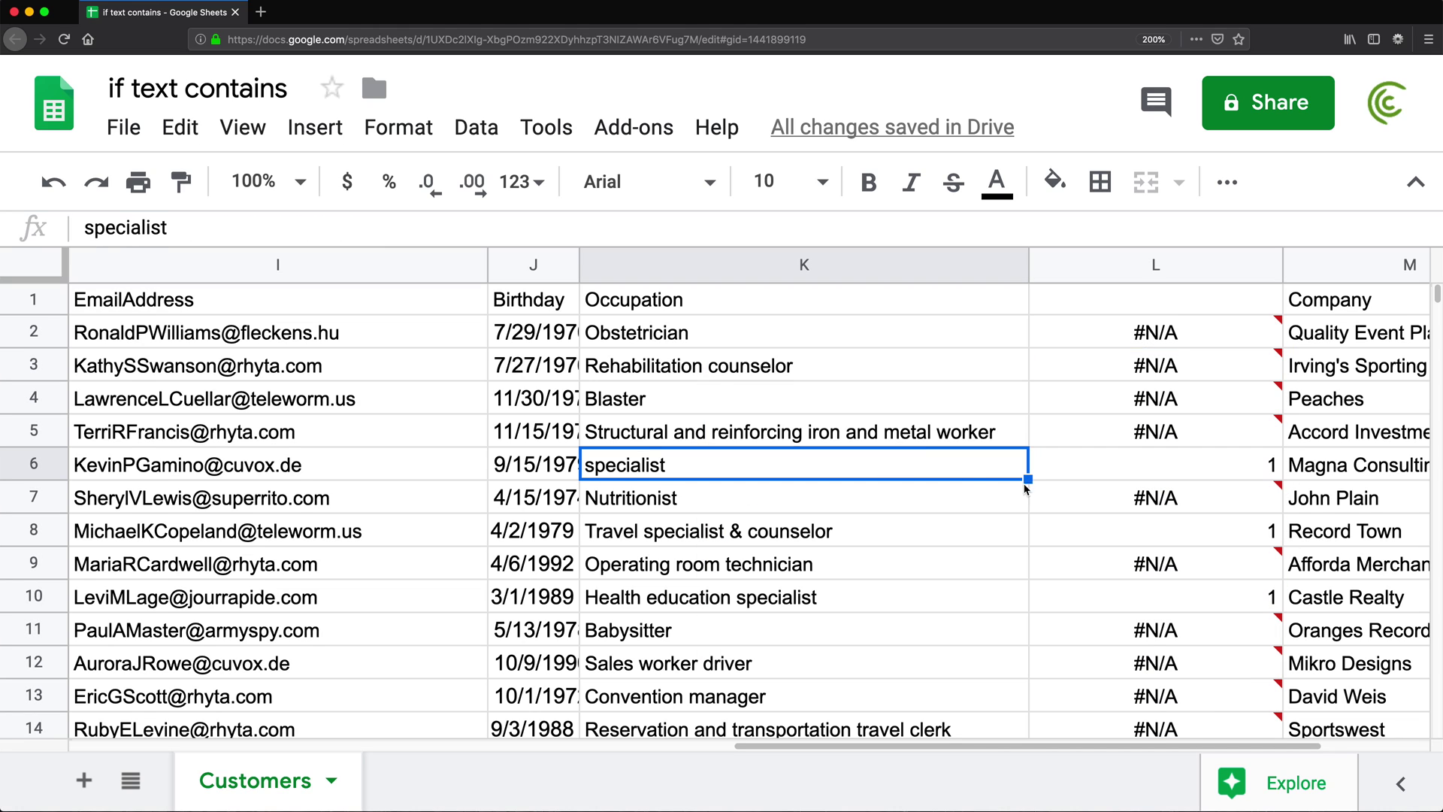
pyautogui.click(784, 539)
pyautogui.click(839, 601)
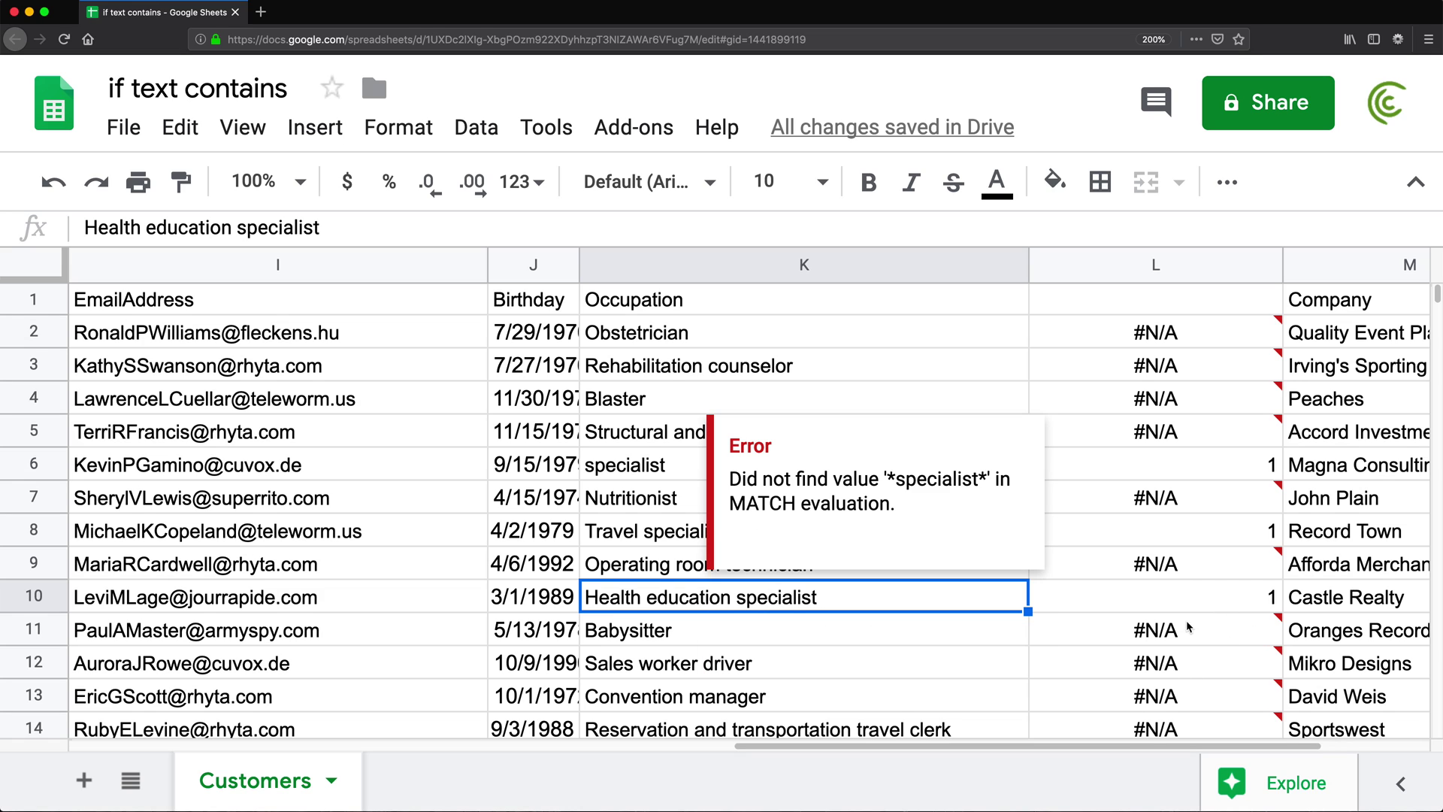
pyautogui.moveTo(1189, 630); pyautogui.dragTo(1188, 678)
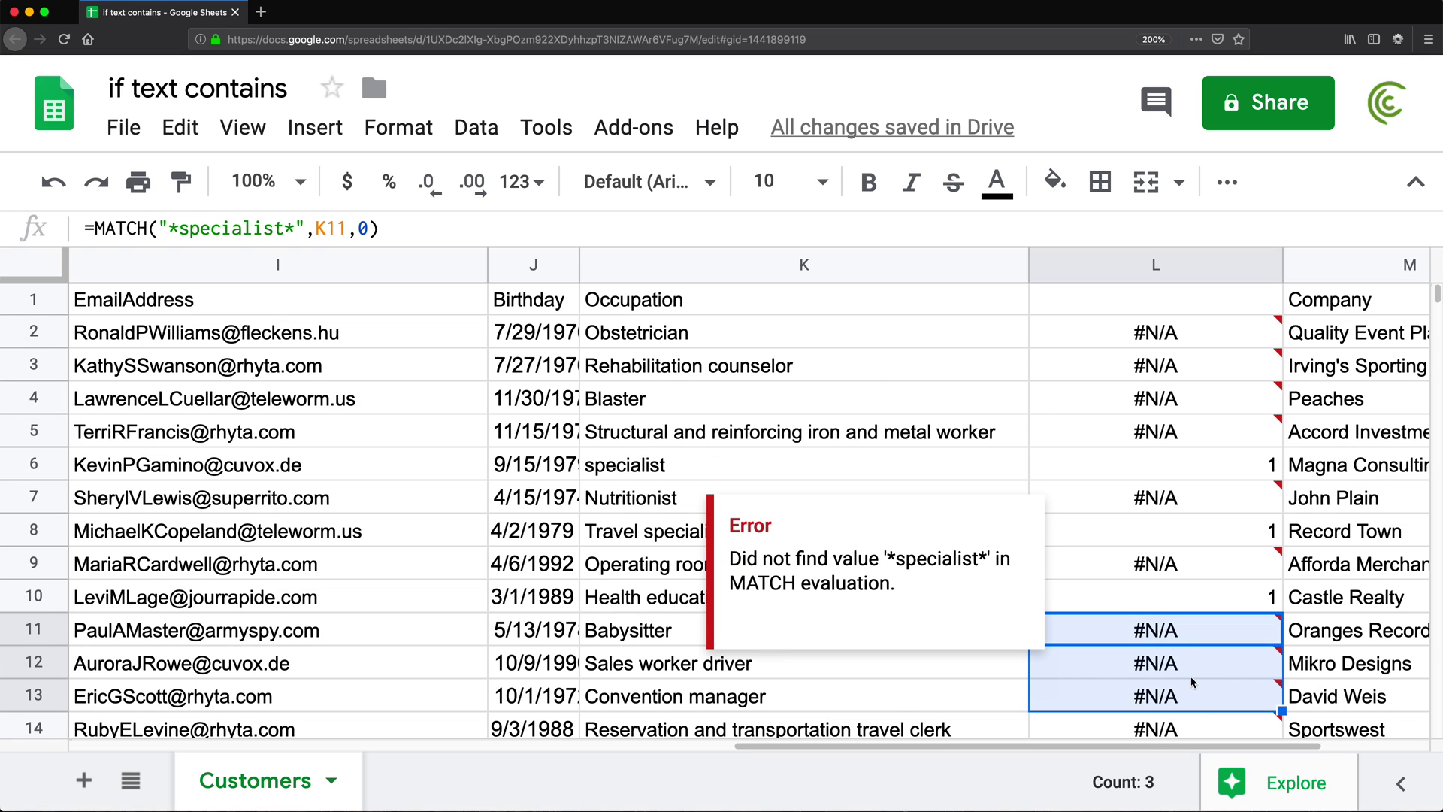
# - Wrap the MATCH in L2 in ISNUMBER so the formula is =isnumber(MATCH("*specialist*",K2,0))
pyautogui.doubleClick(1169, 331)
pyautogui.click(1049, 331)
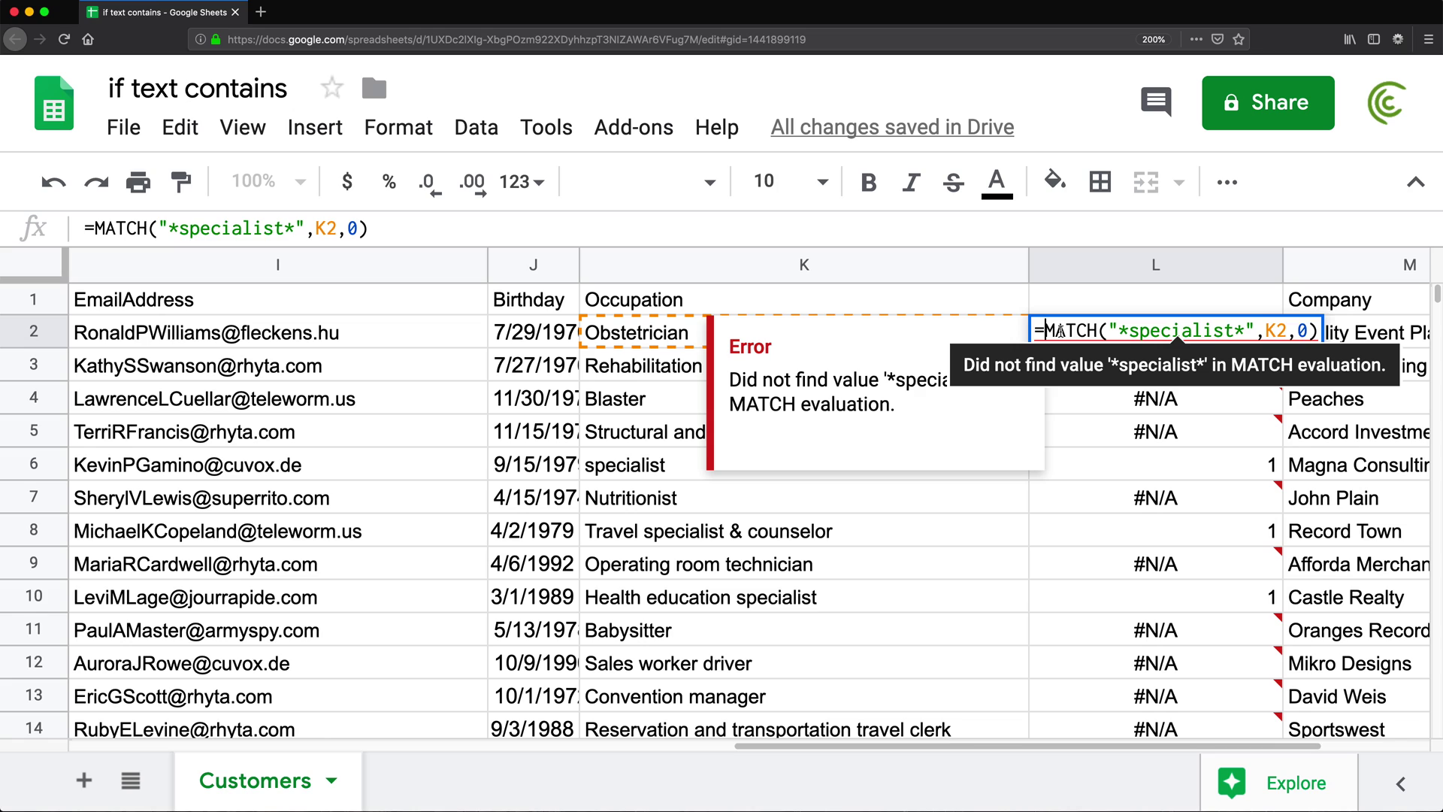
pyautogui.write('isnumber(')
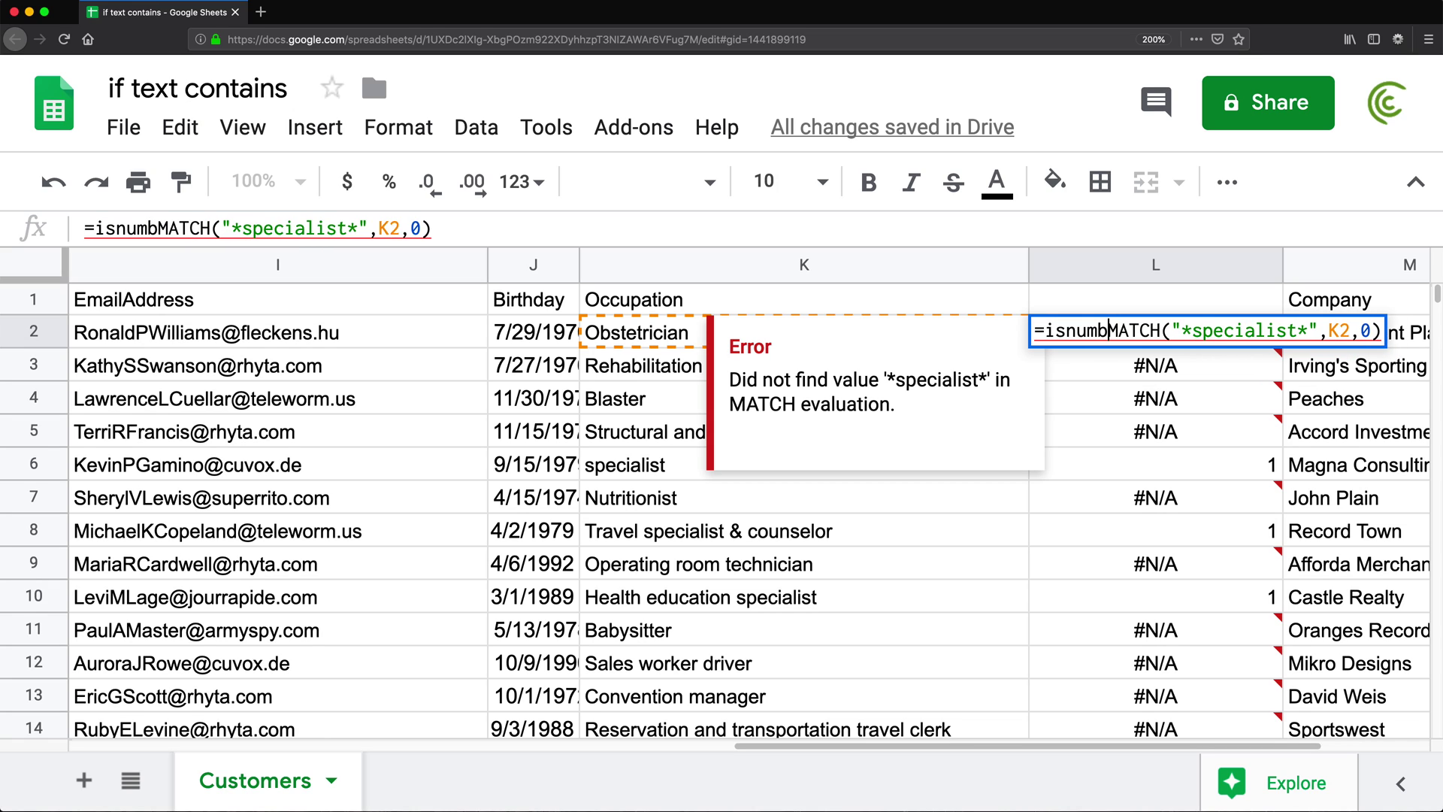
pyautogui.click(1407, 330)
pyautogui.write(')')
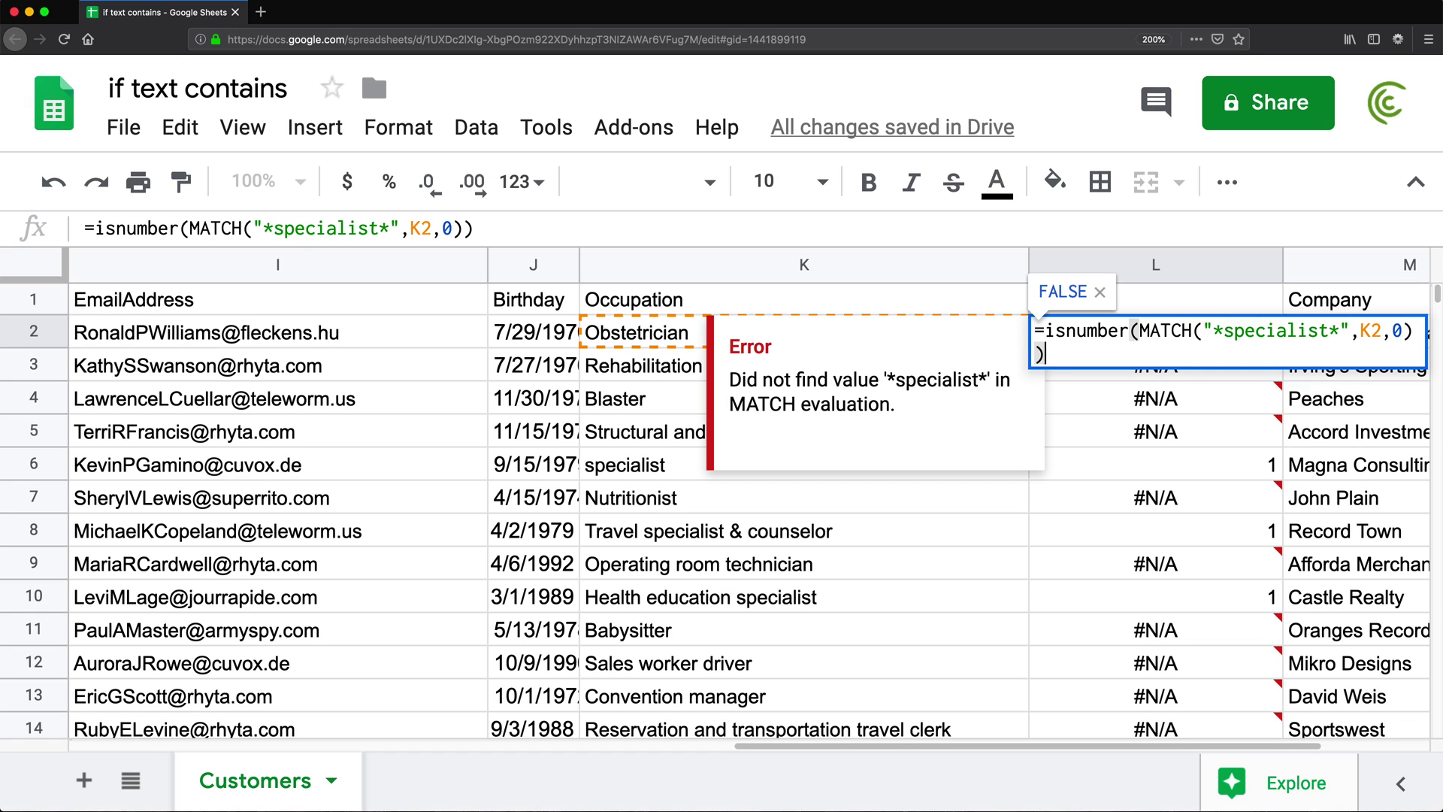
pyautogui.press('Return')
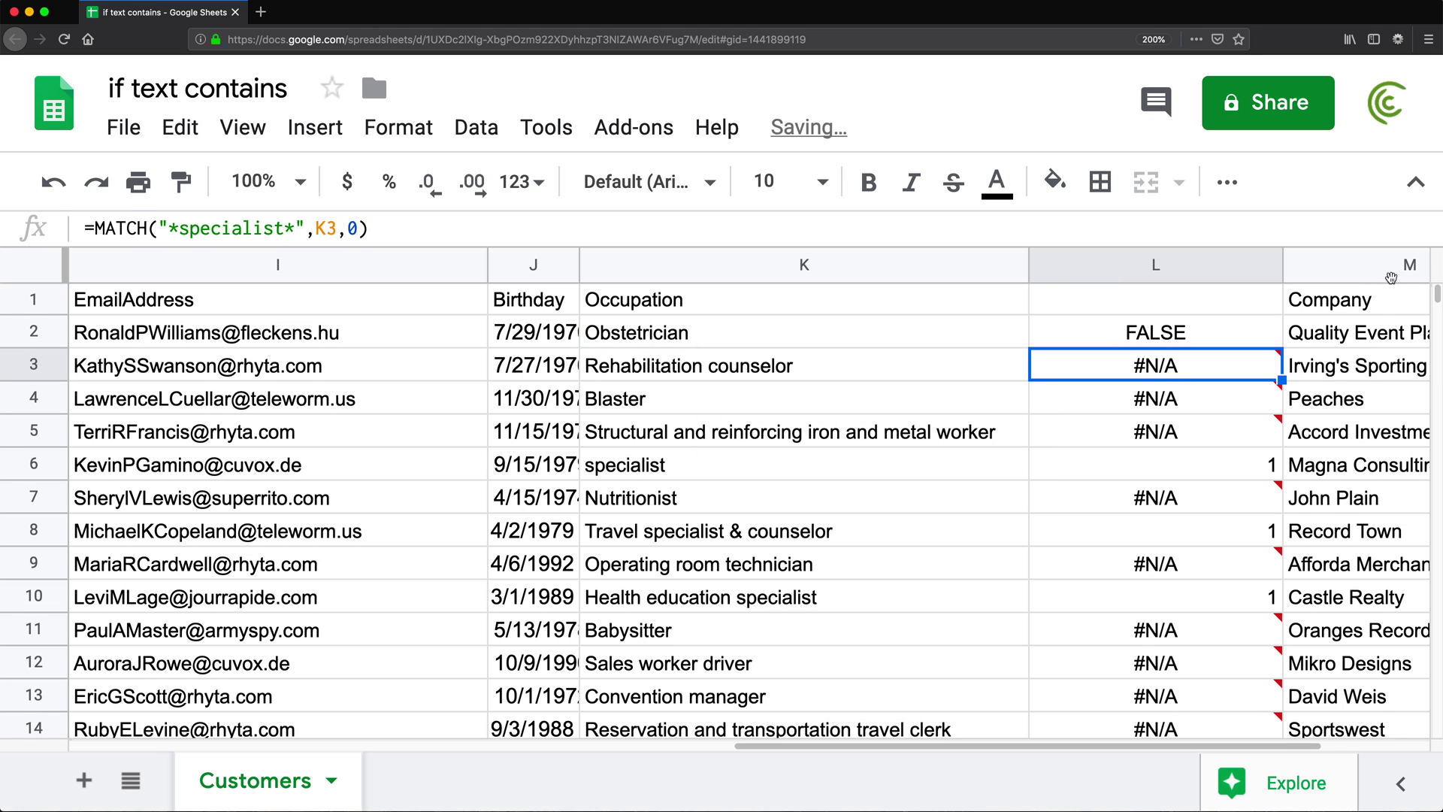
# - Fill the ISNUMBER formula from L2 down through L14 and check it against the occupations in K6 and K8
pyautogui.moveTo(1280, 348); pyautogui.dragTo(1269, 723)
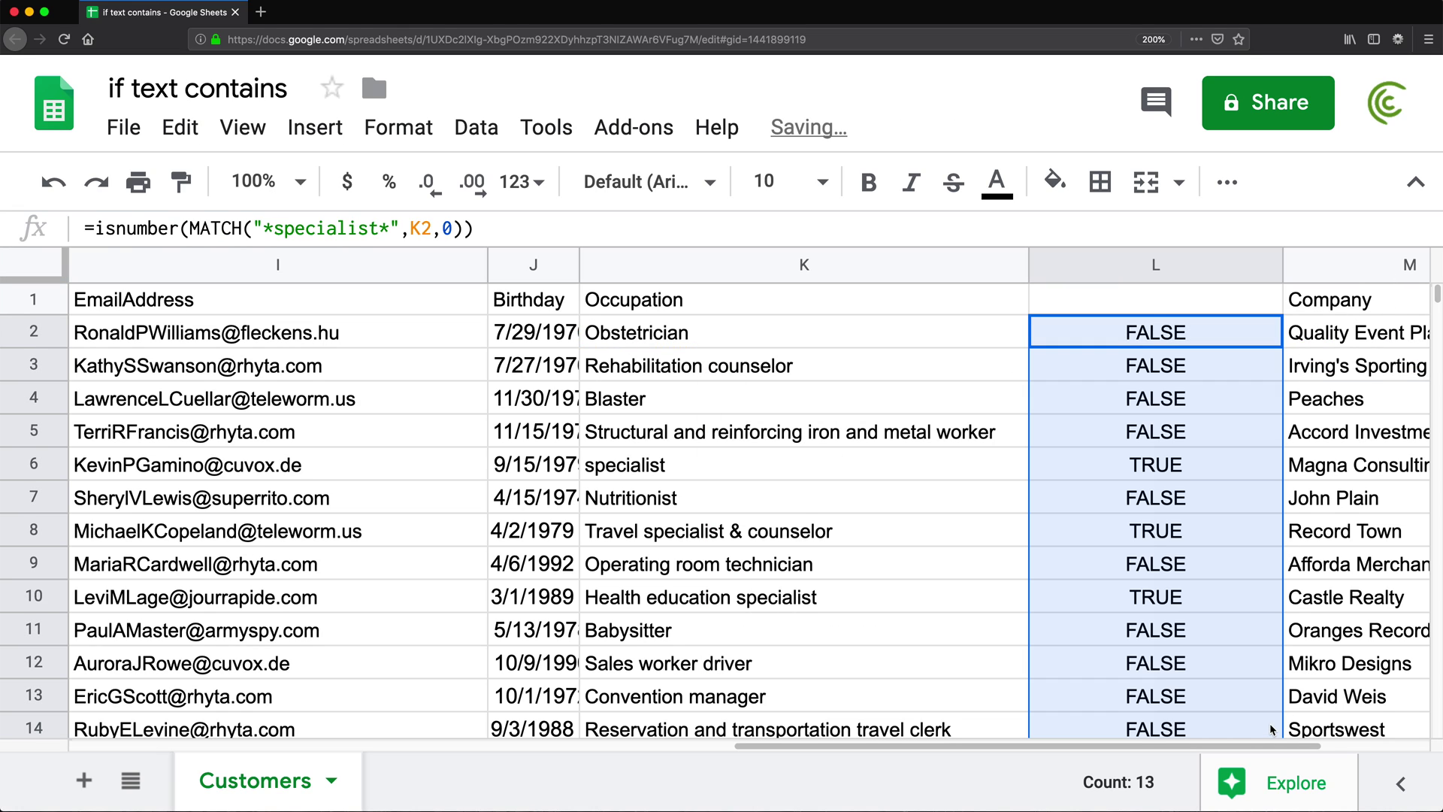
pyautogui.click(1152, 465)
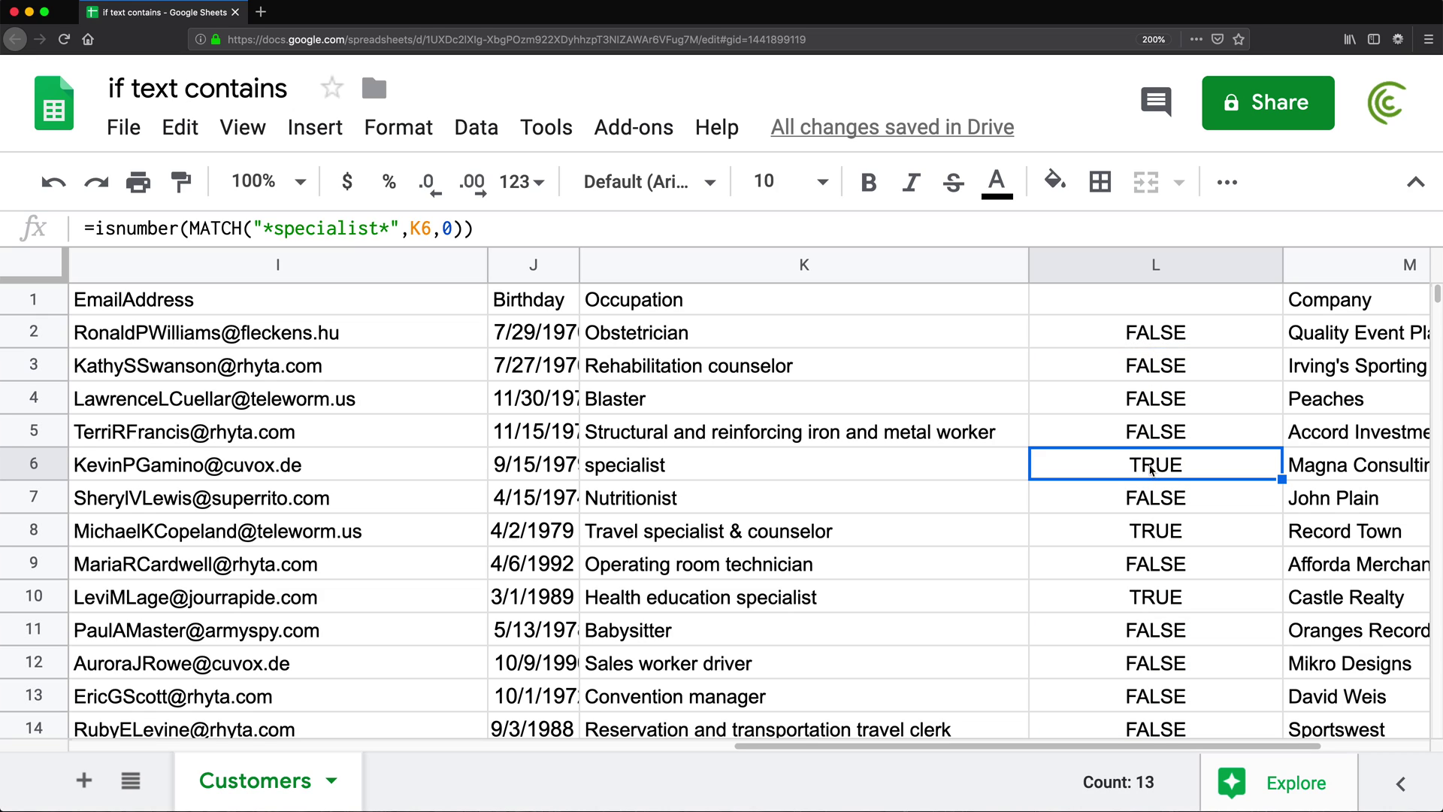
pyautogui.click(786, 471)
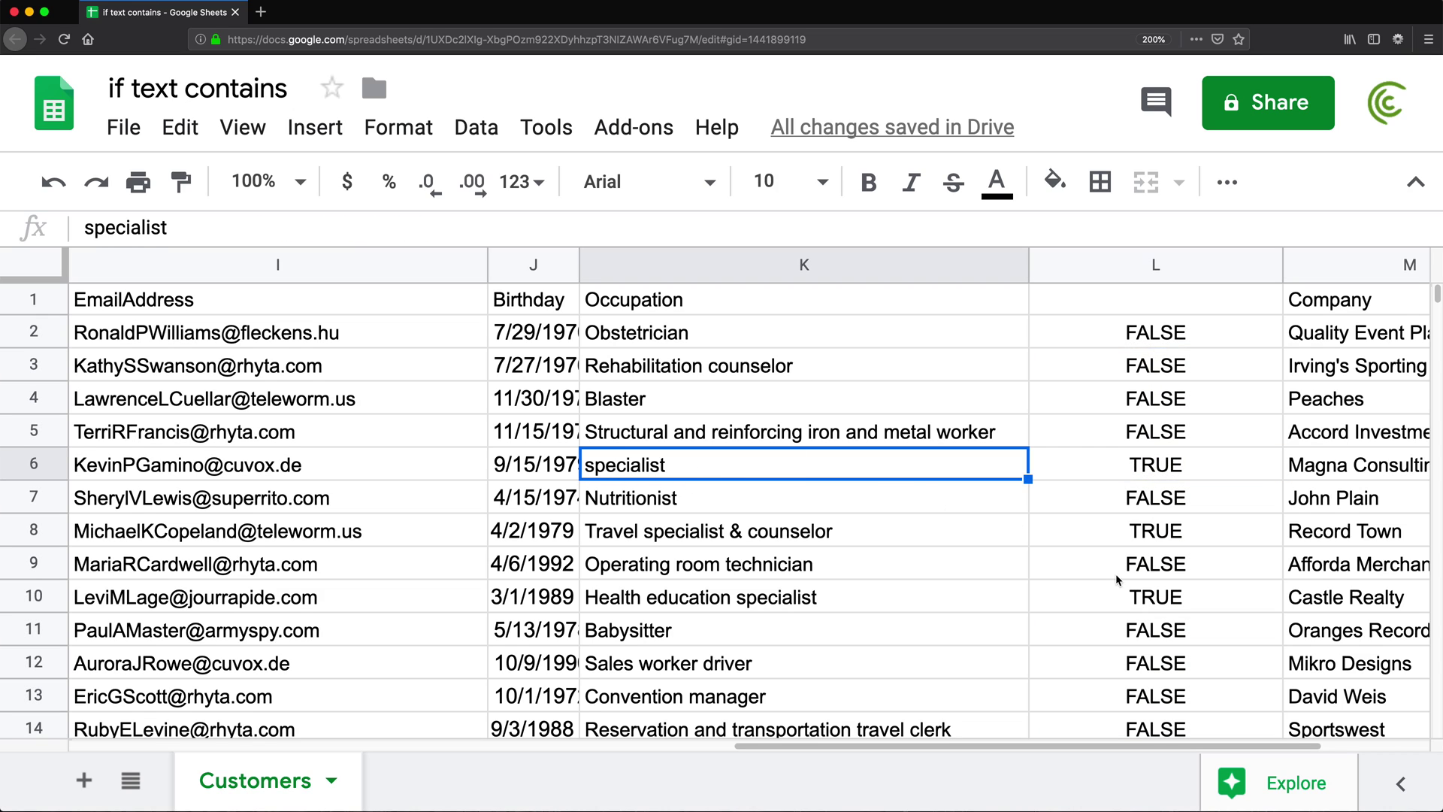
pyautogui.click(769, 537)
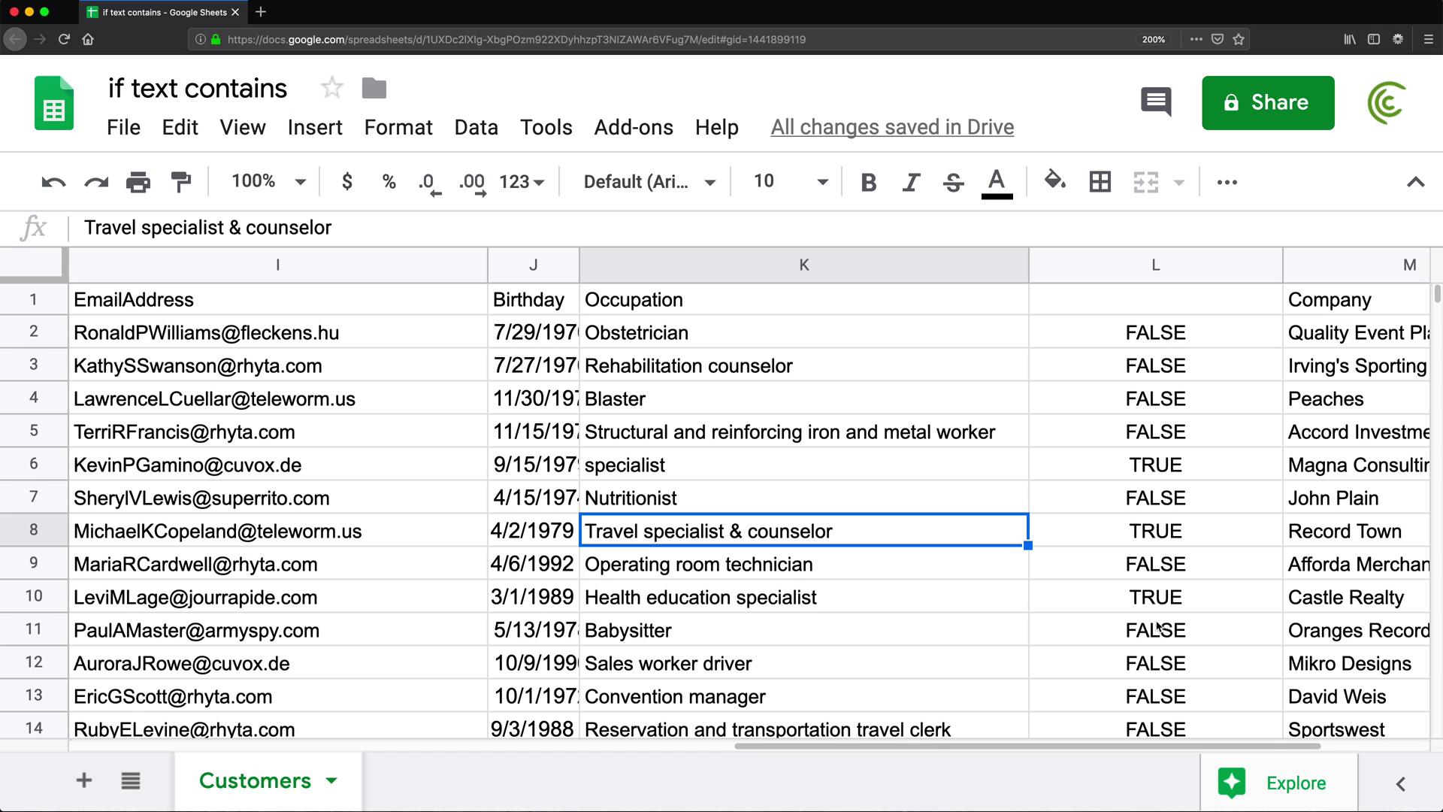
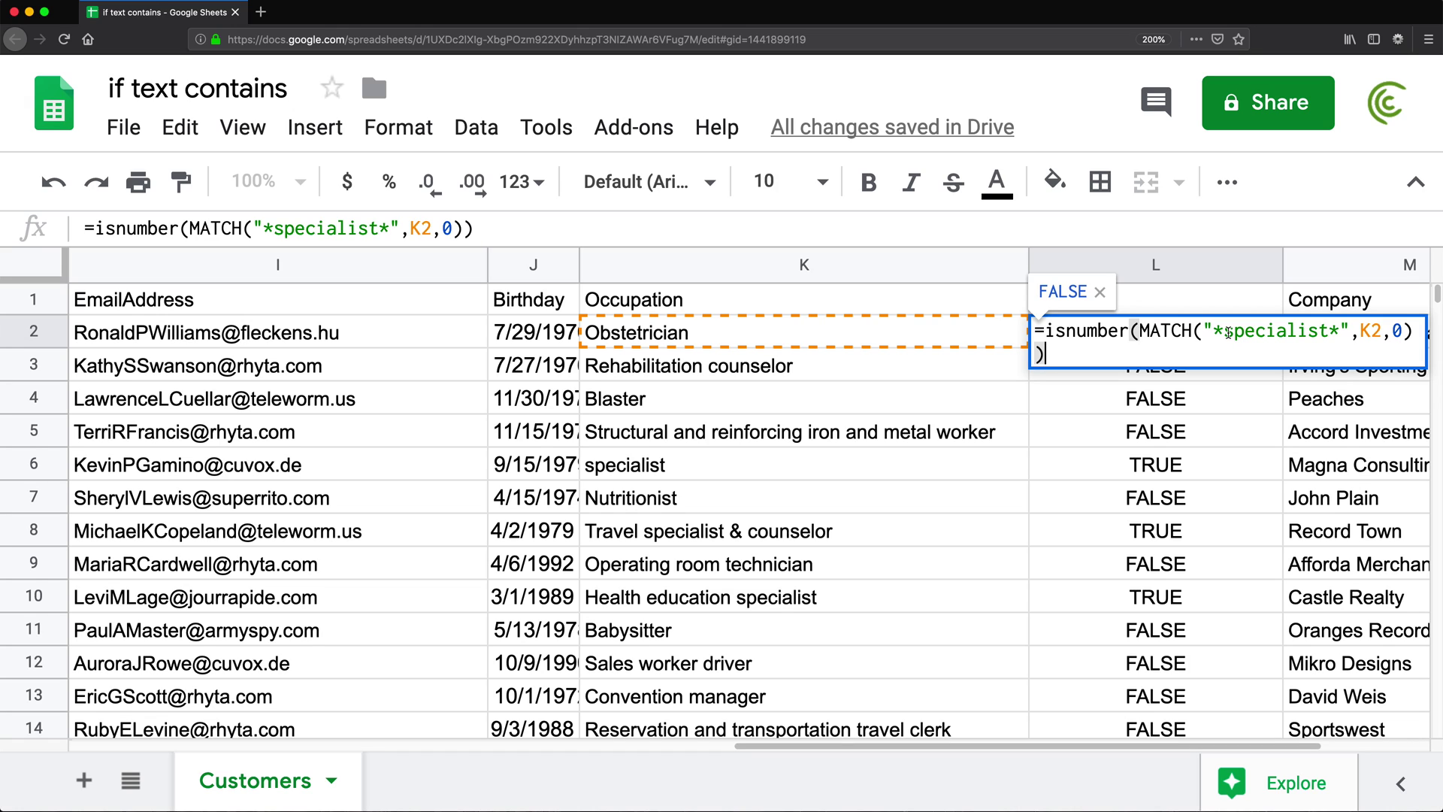
# - Remove the leading asterisk from the search text in L2 so the formula is =isnumber(MATCH("specialist*",K2,0))
pyautogui.doubleClick(1227, 333)
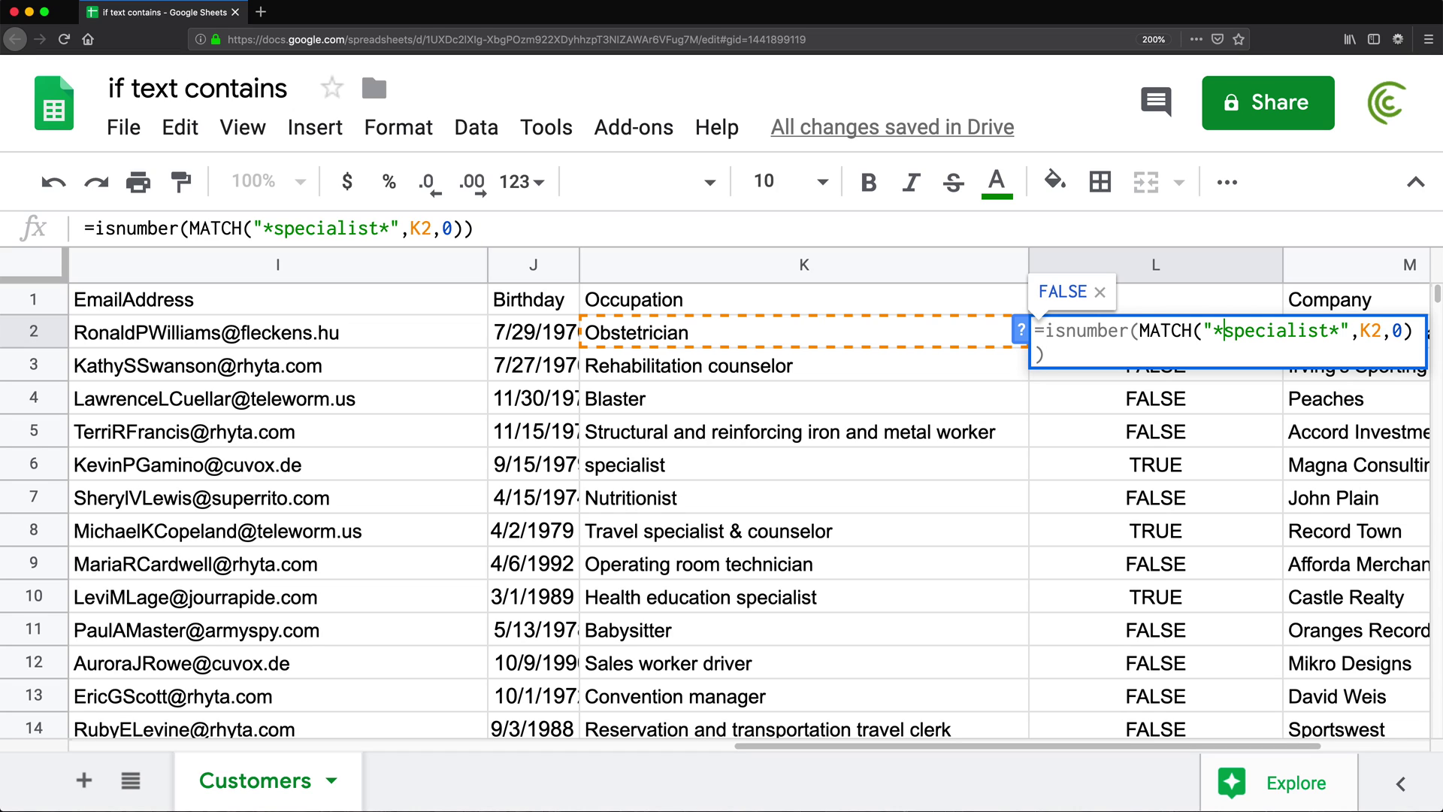
pyautogui.press('BackSpace')
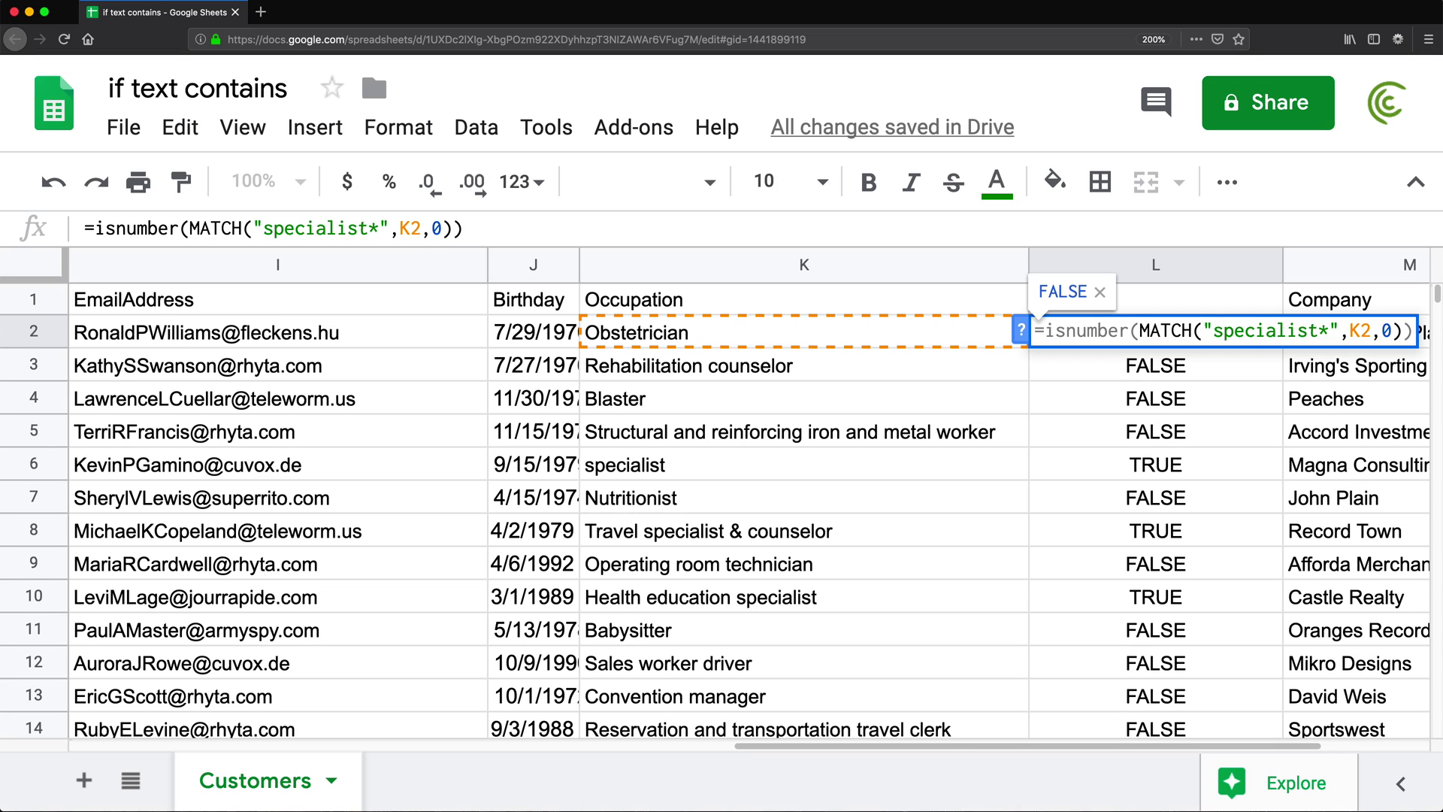
pyautogui.press('Return')
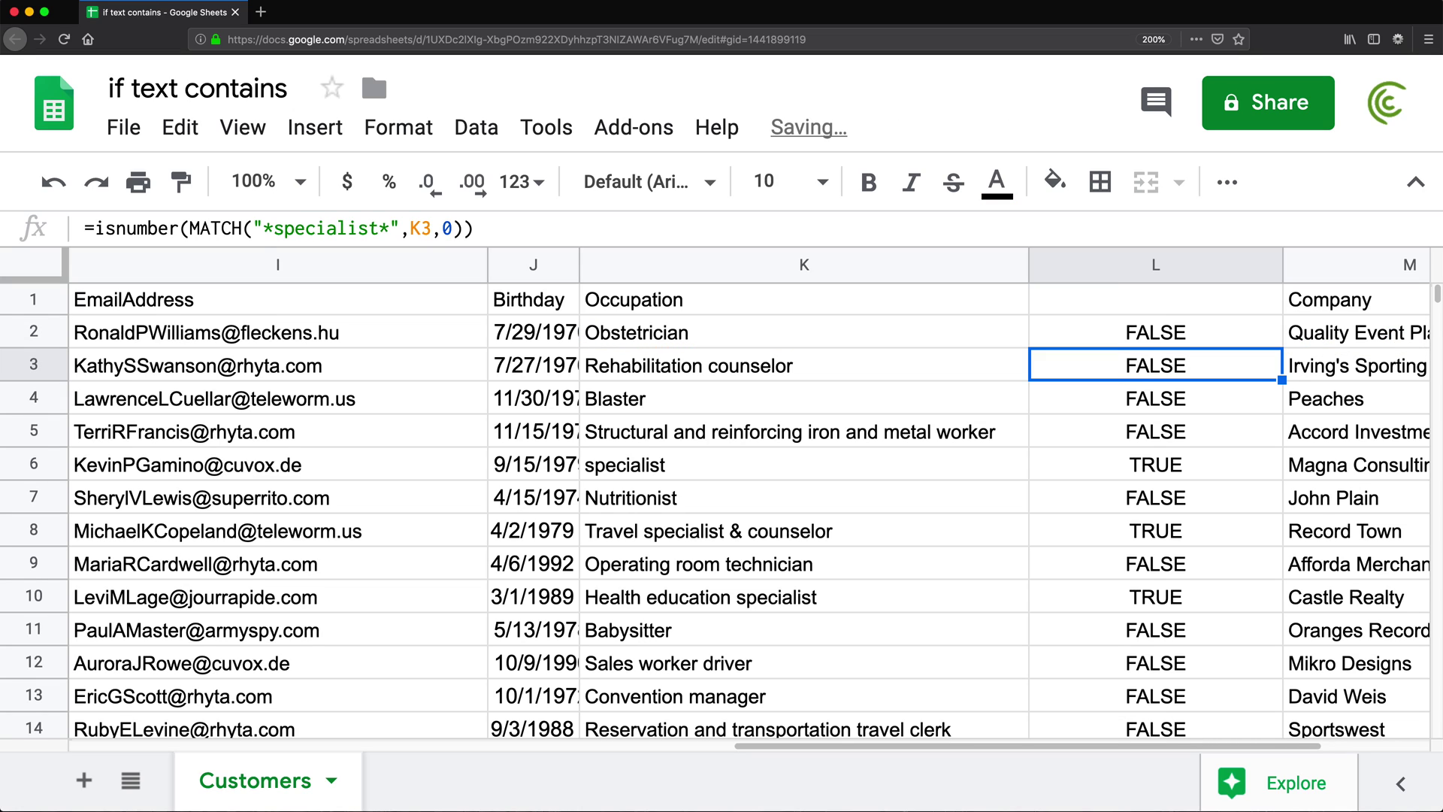
# - Fill the "specialist*" formula from L2 down through L14 and check row 6 against its occupation
pyautogui.click(1251, 328)
pyautogui.moveTo(1281, 346); pyautogui.dragTo(1243, 726)
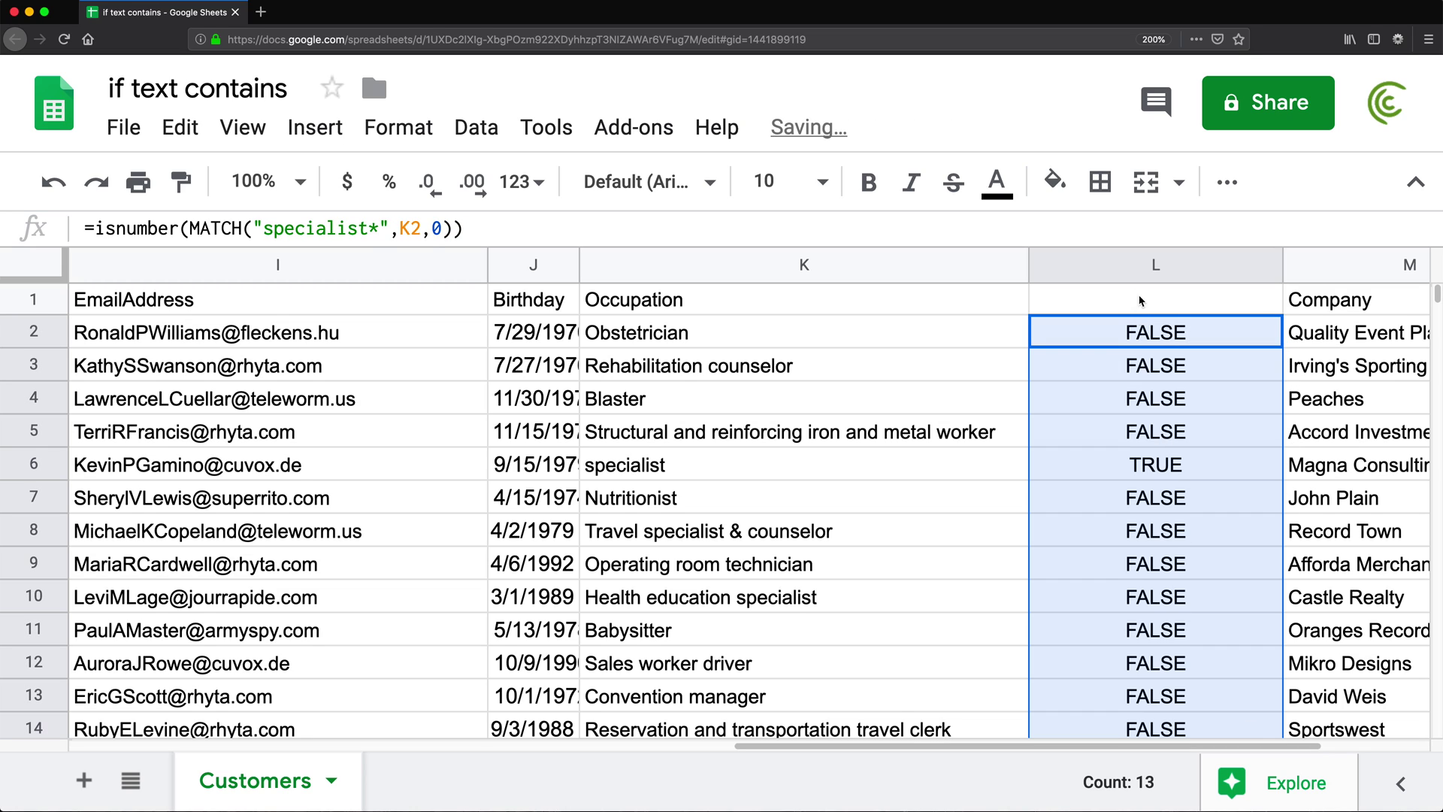
pyautogui.click(1152, 466)
pyautogui.click(629, 466)
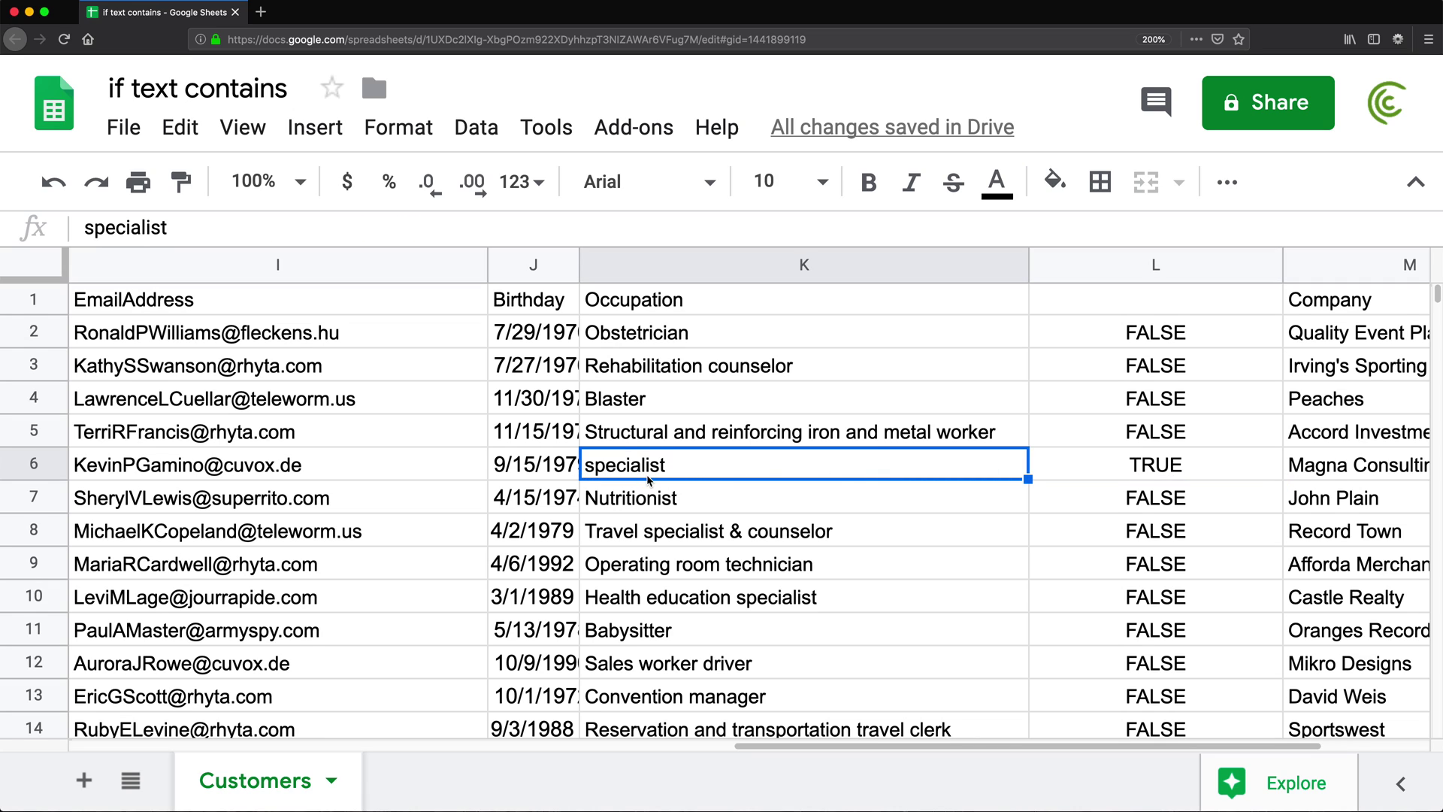
# - Copy the word "specialist" from K6 and insert it before the occupation in K9, giving "specialist Operating room technician"
pyautogui.doubleClick(632, 467)
pyautogui.doubleClick(628, 466)
pyautogui.press('super+c')
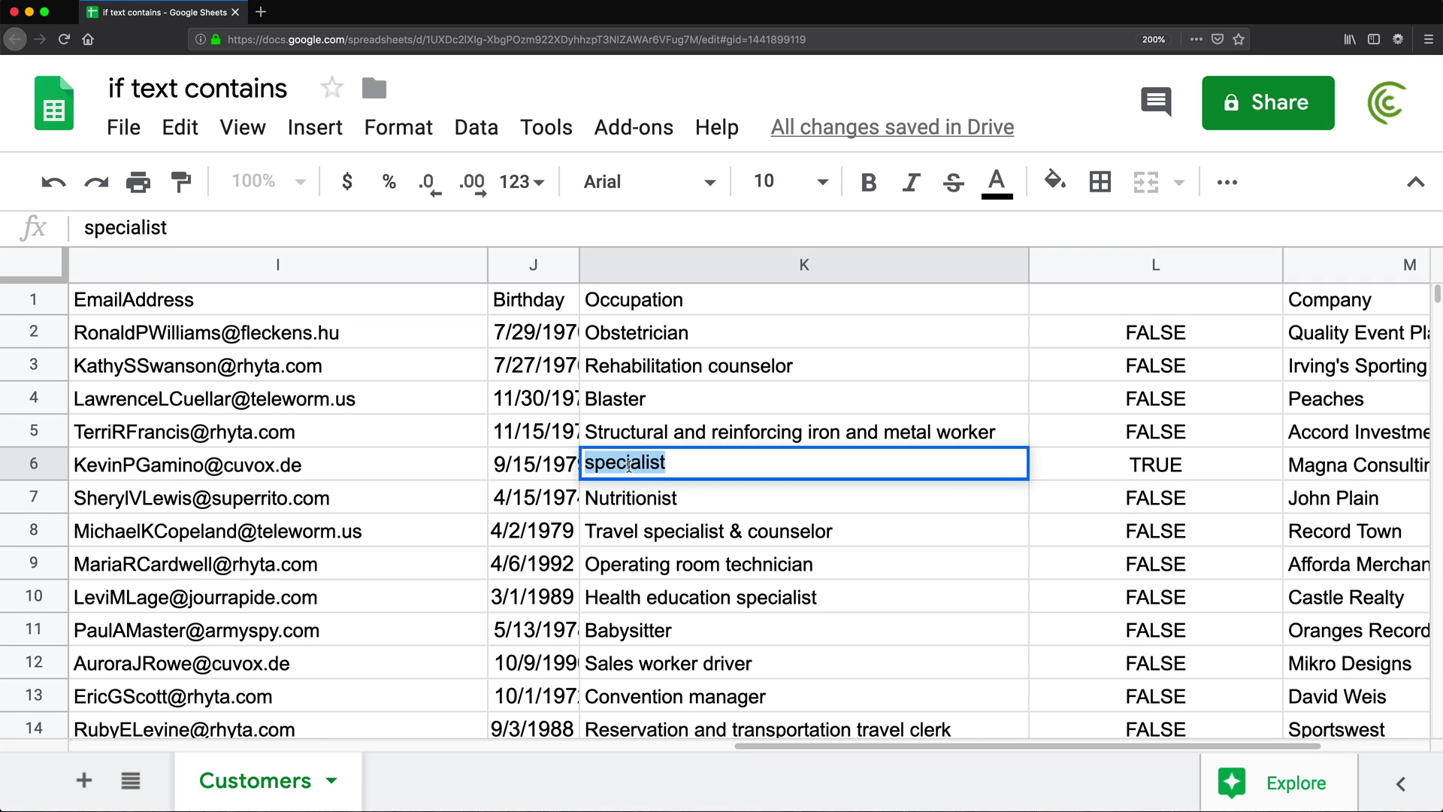
pyautogui.press('Return')
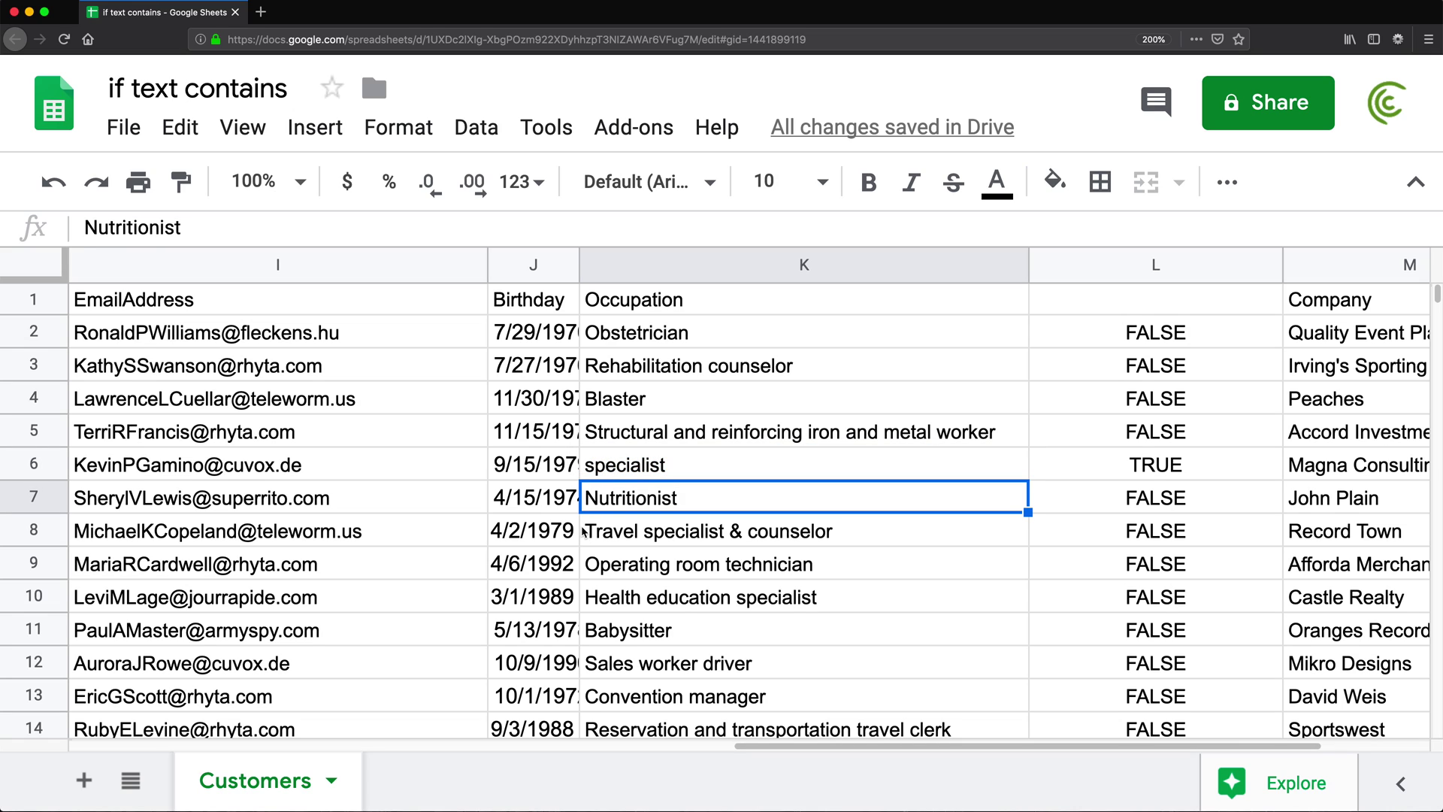
pyautogui.doubleClick(588, 563)
pyautogui.click(588, 562)
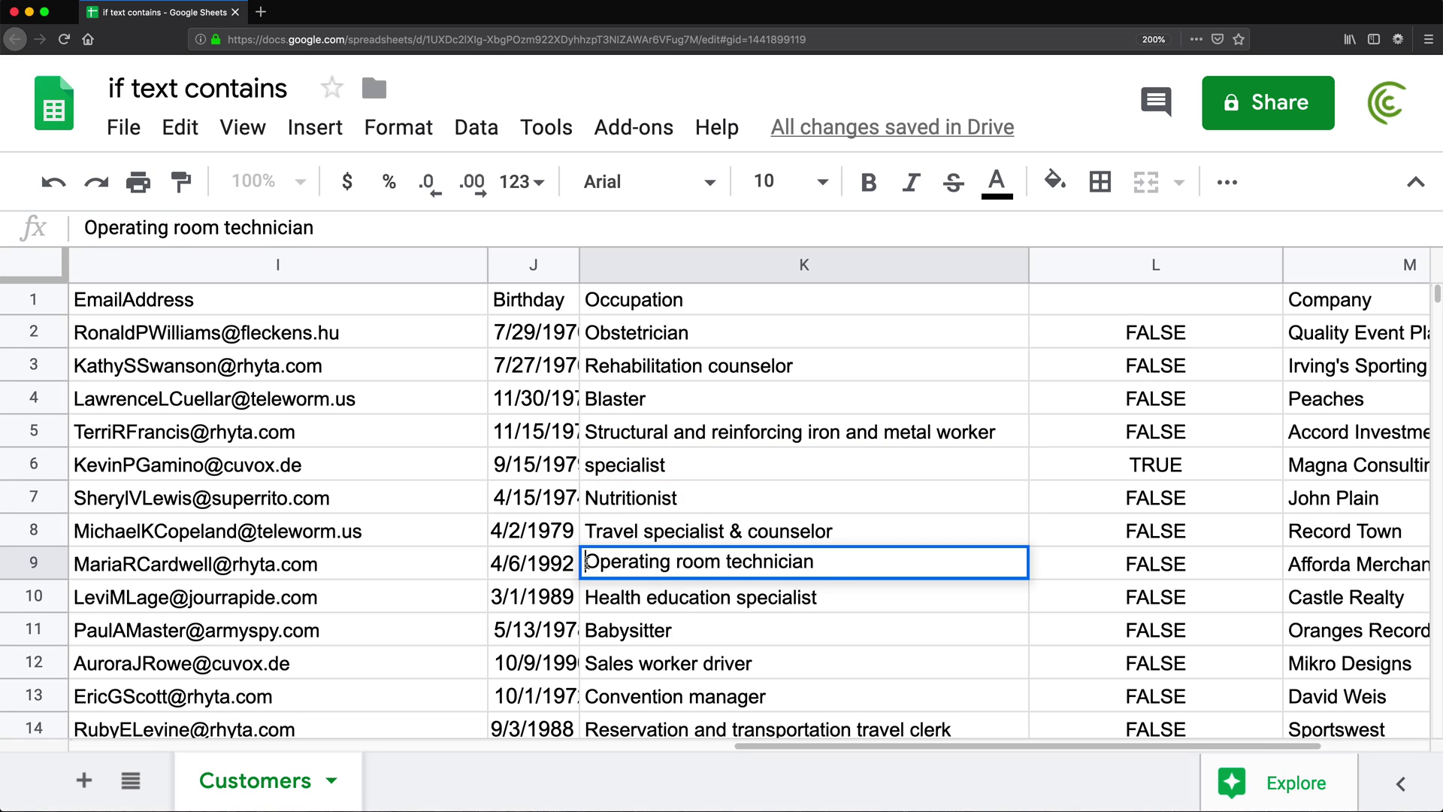
pyautogui.press('super+v')
pyautogui.press('Return')
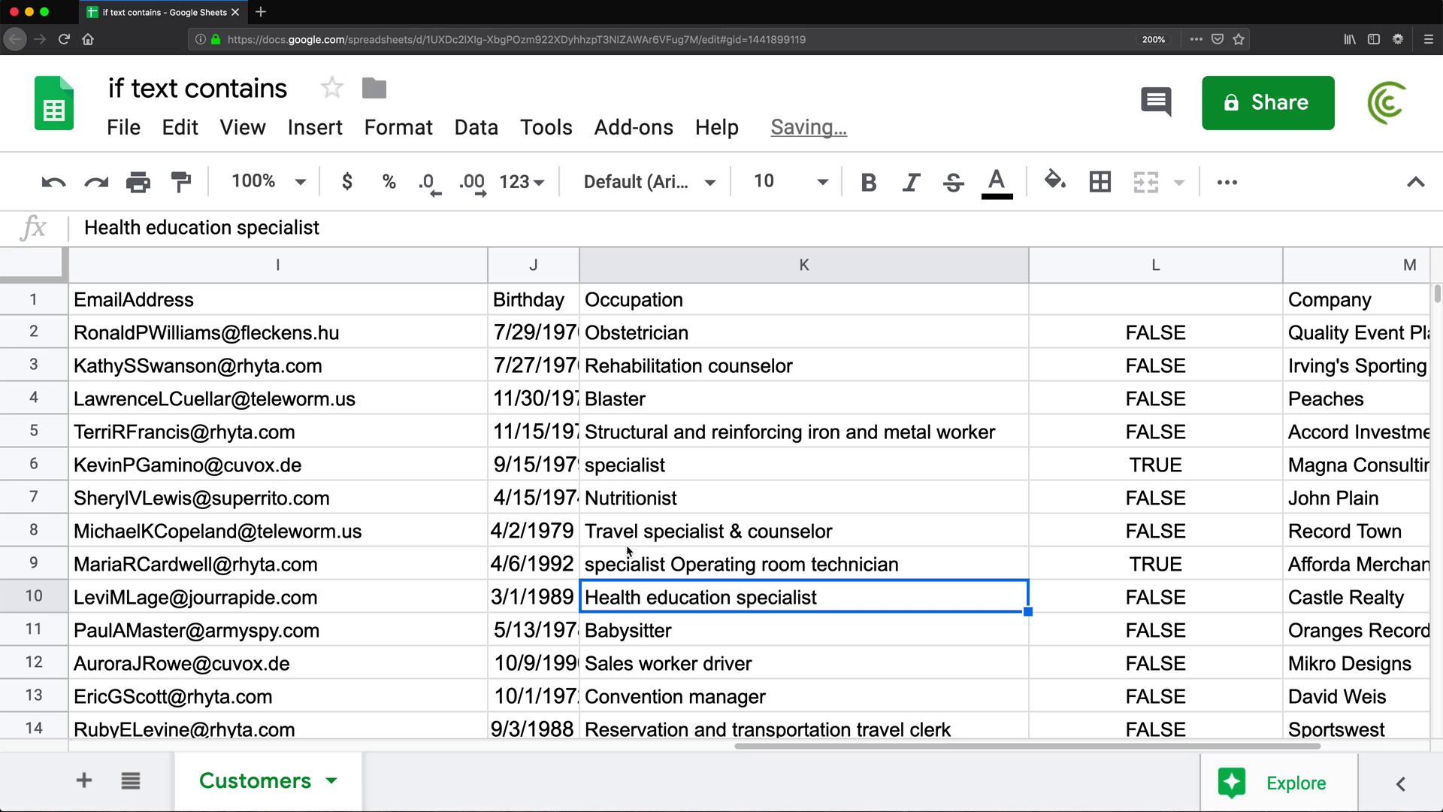
# - Delete the space after "specialist" in K9 so it reads "specialistOperating room technician", and check the formulas in L9 and L6
pyautogui.doubleClick(671, 564)
pyautogui.click(671, 563)
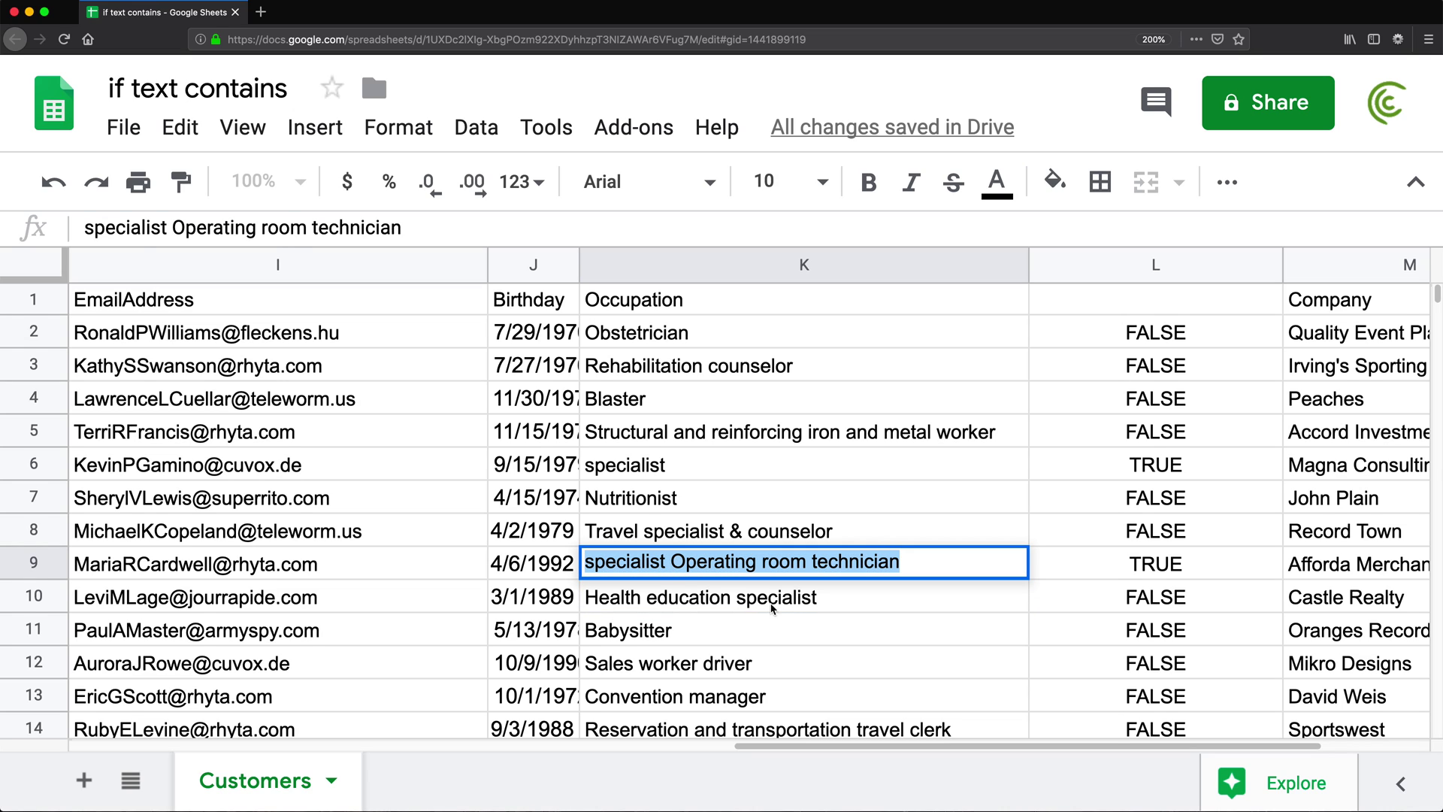
pyautogui.click(672, 564)
pyautogui.press('BackSpace')
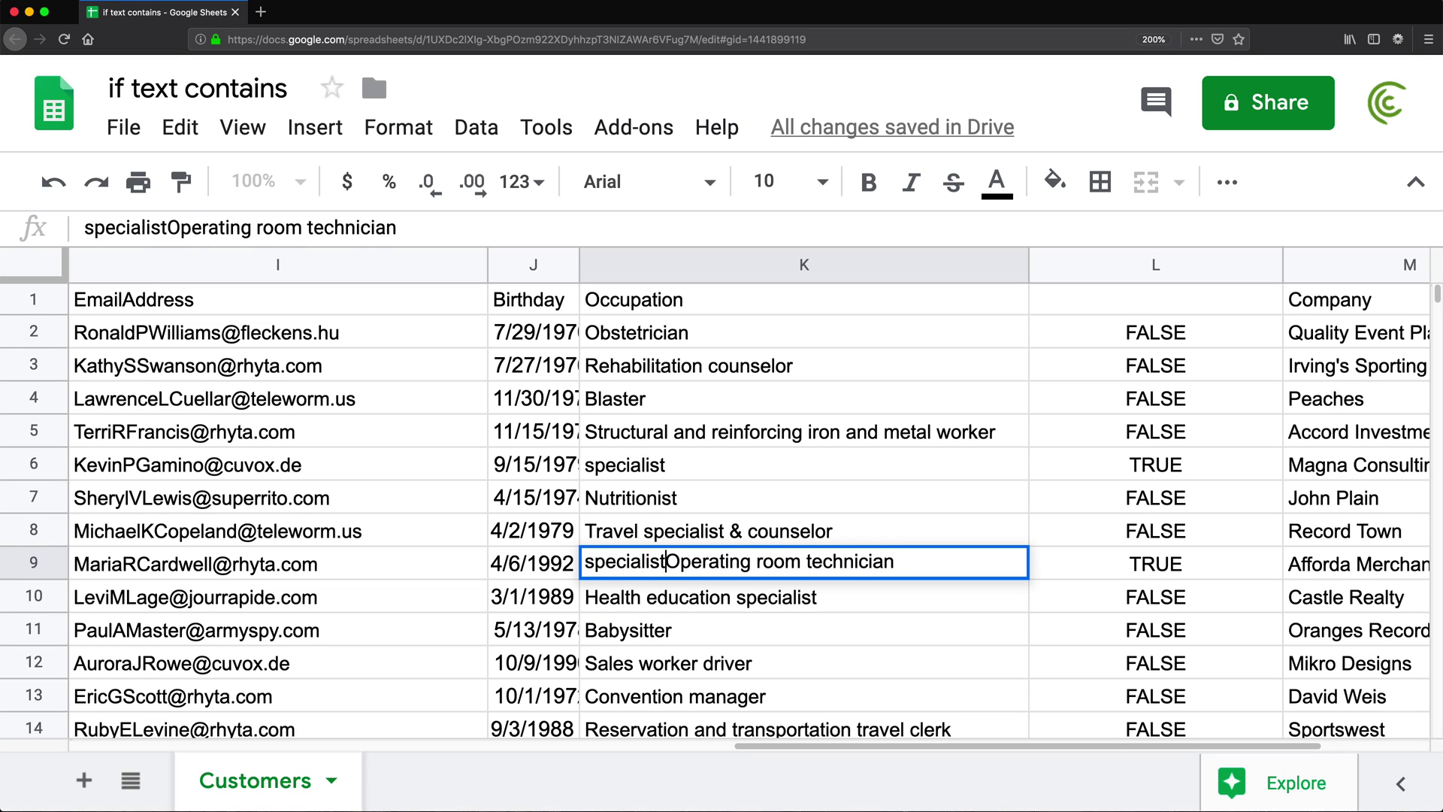
pyautogui.press('Return')
pyautogui.click(618, 568)
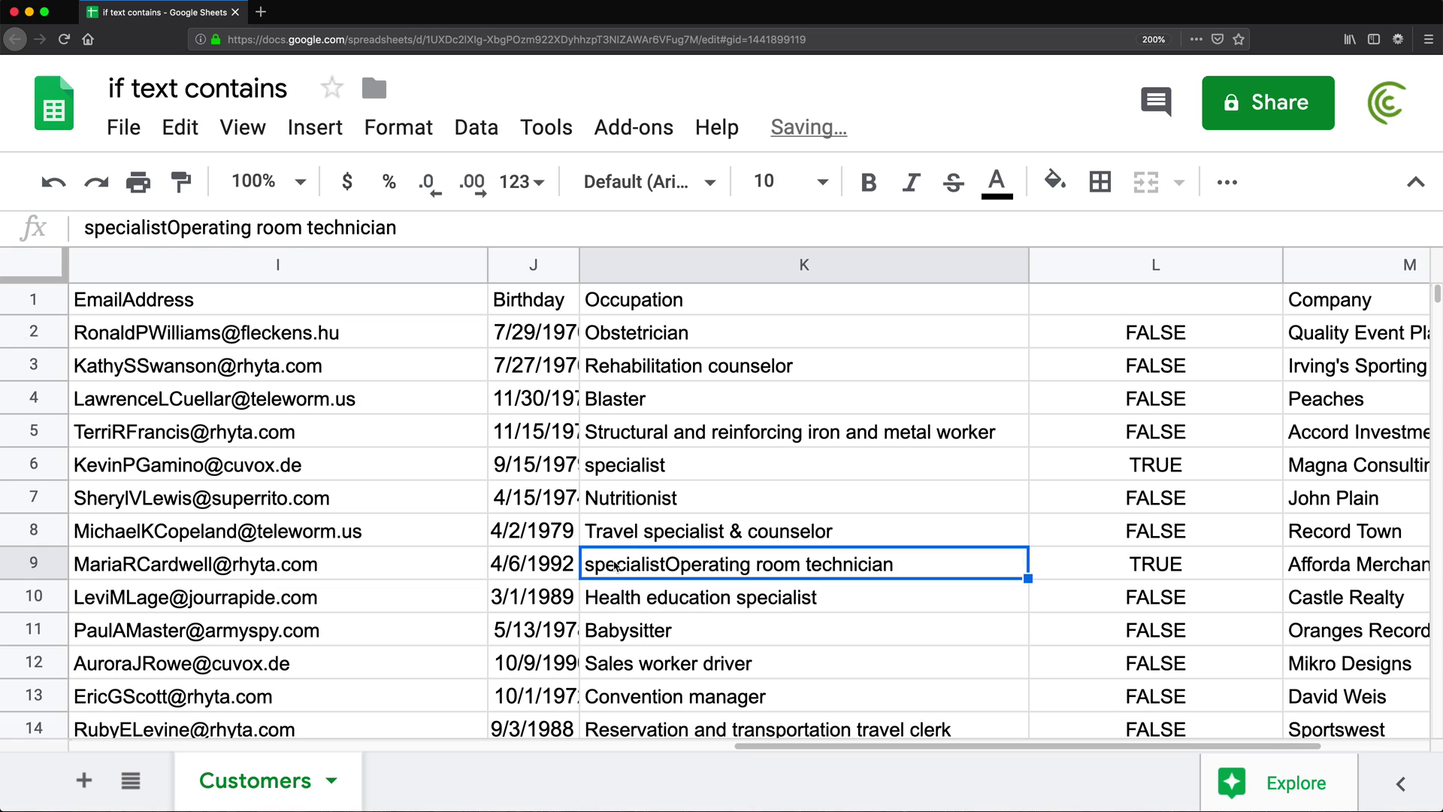
pyautogui.click(1172, 566)
pyautogui.click(1157, 467)
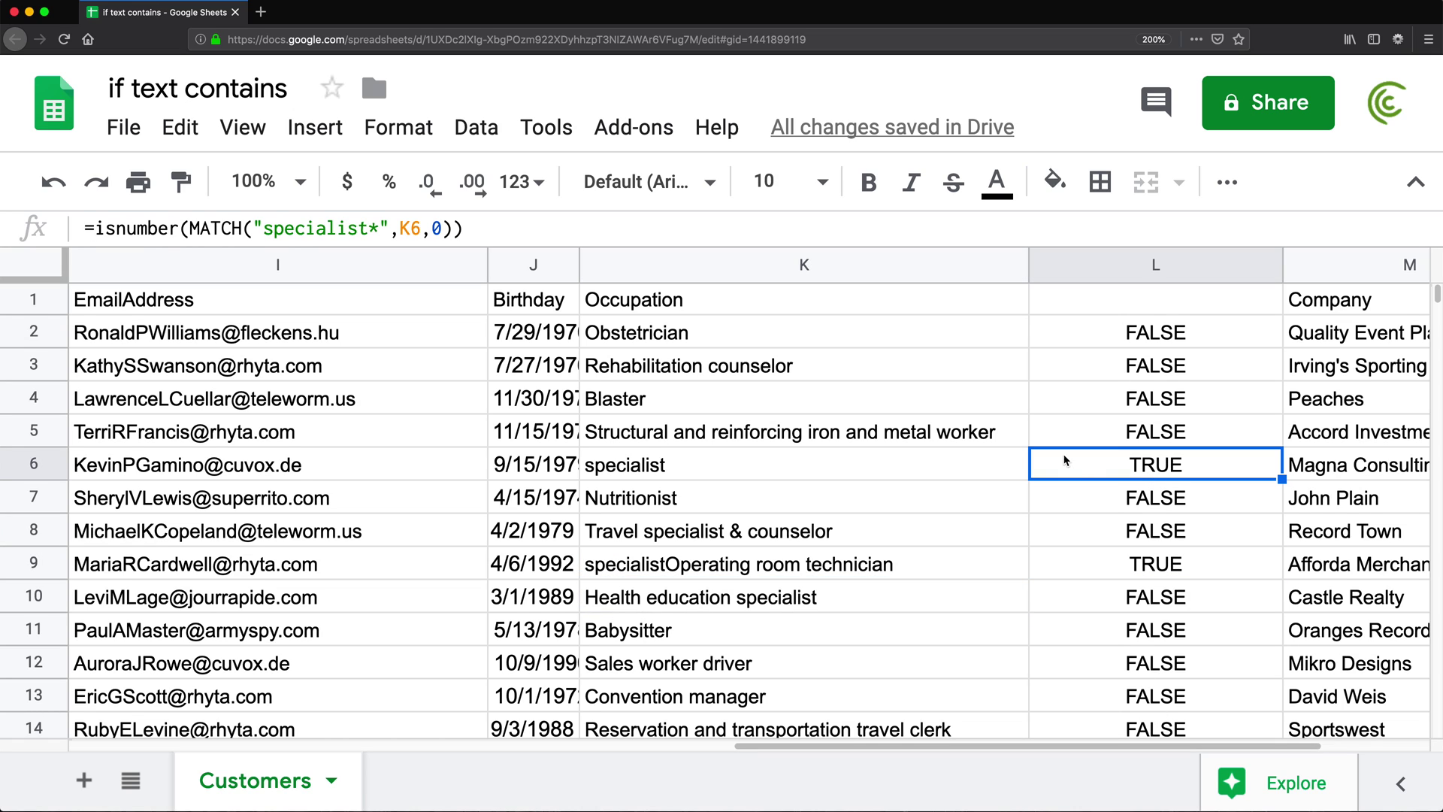
# - Move the wildcard to the front of the search text in L2 so the formula is =isnumber(MATCH("*specialist",K2,0))
pyautogui.click(1158, 333)
pyautogui.doubleClick(1158, 332)
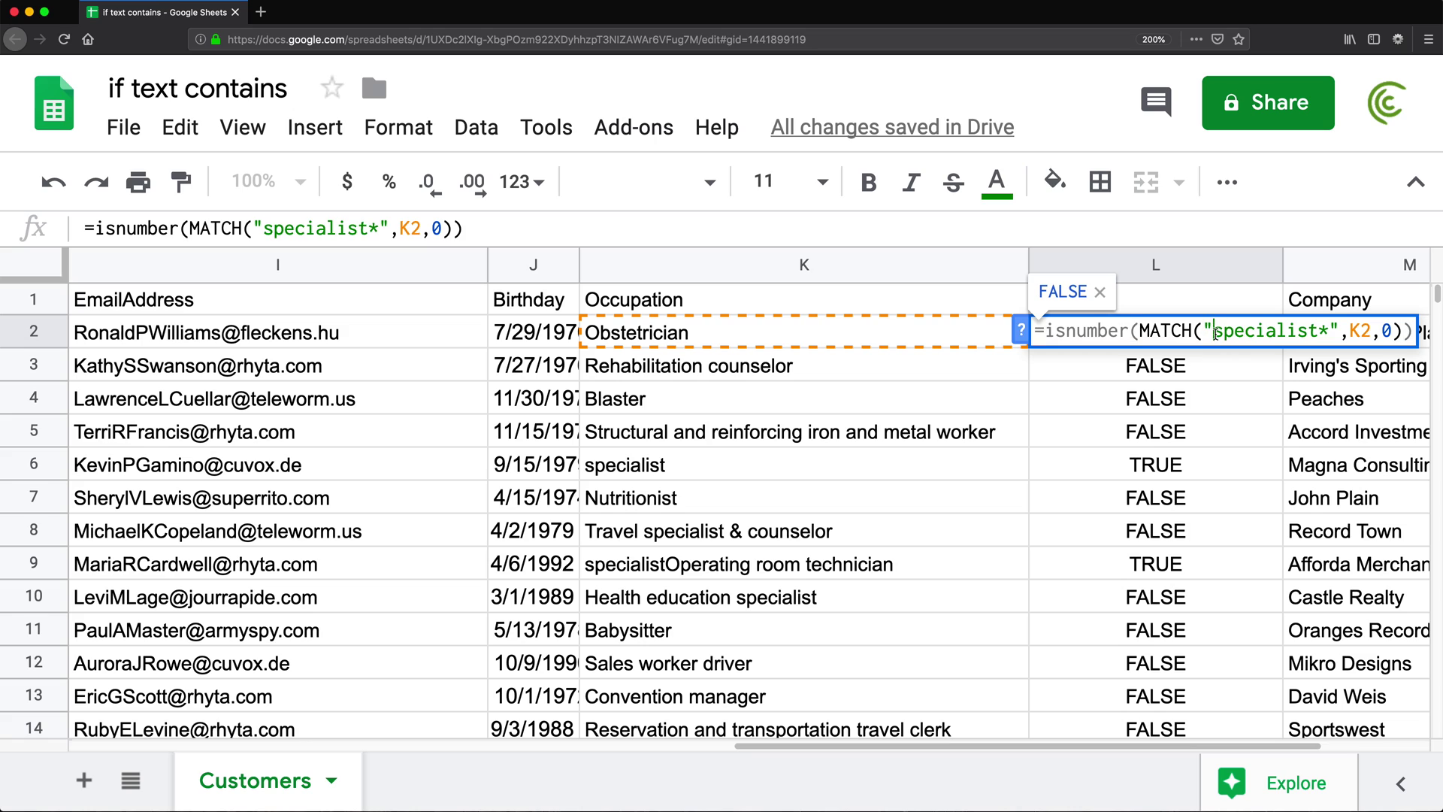
pyautogui.write('*')
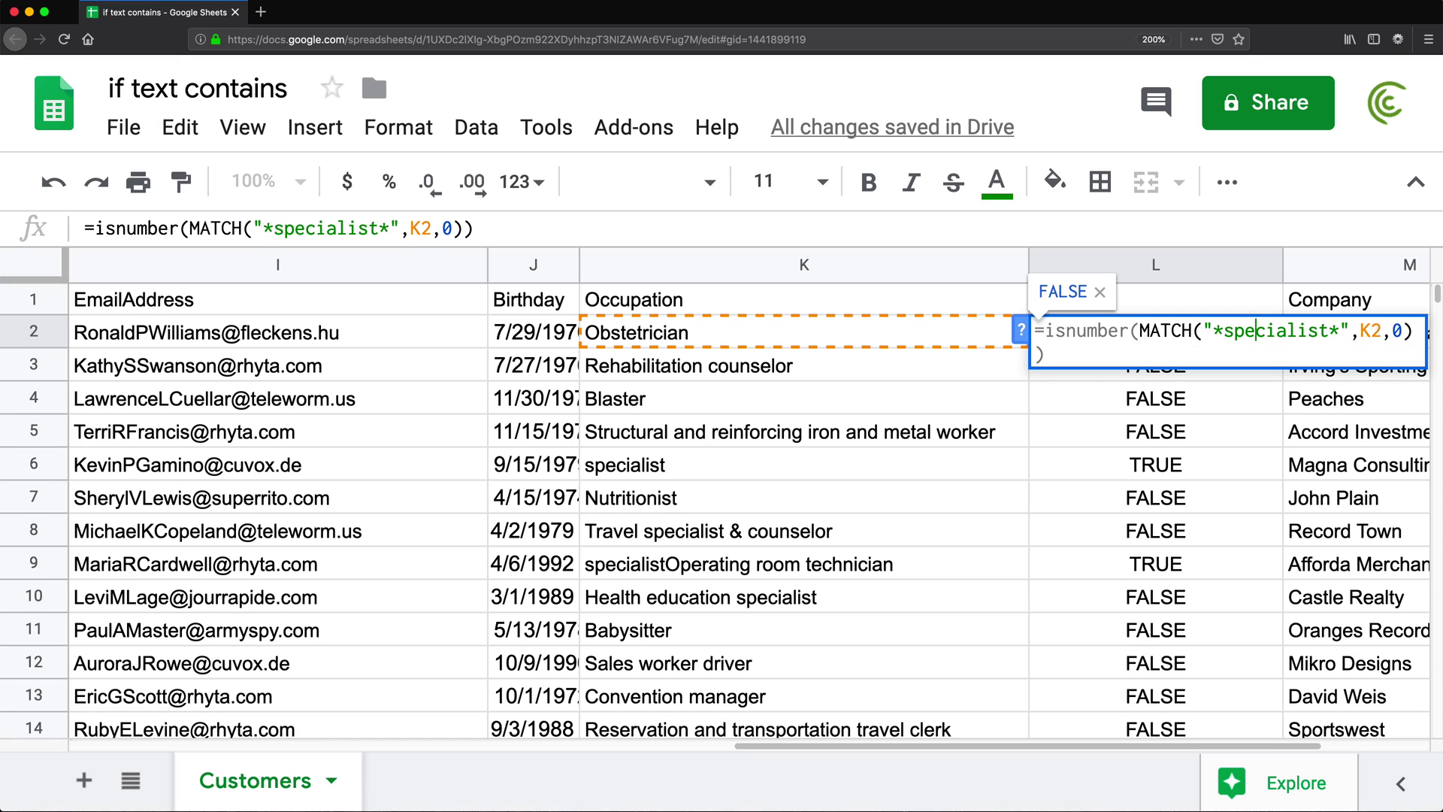
pyautogui.click(1339, 331)
pyautogui.press('BackSpace')
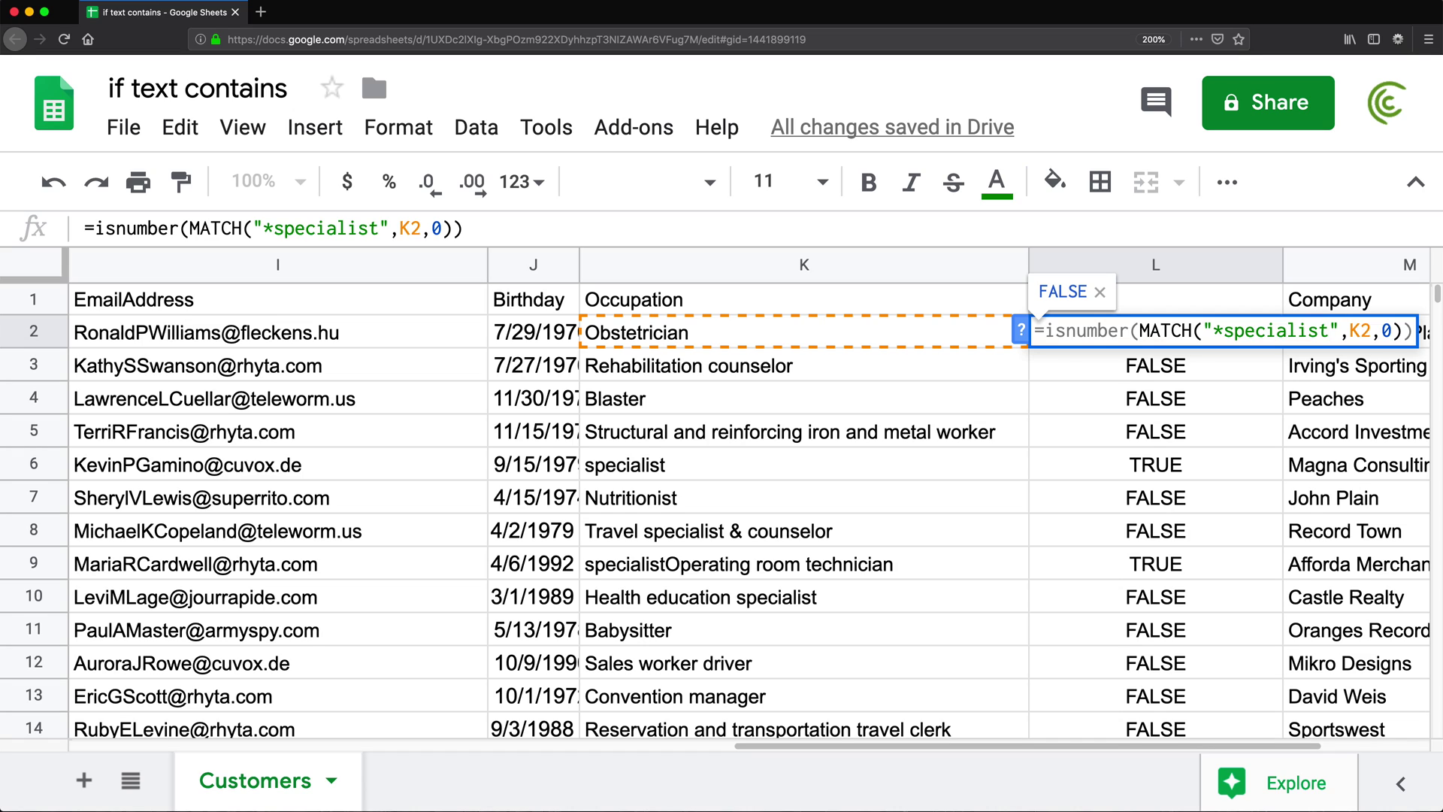
pyautogui.press('Return')
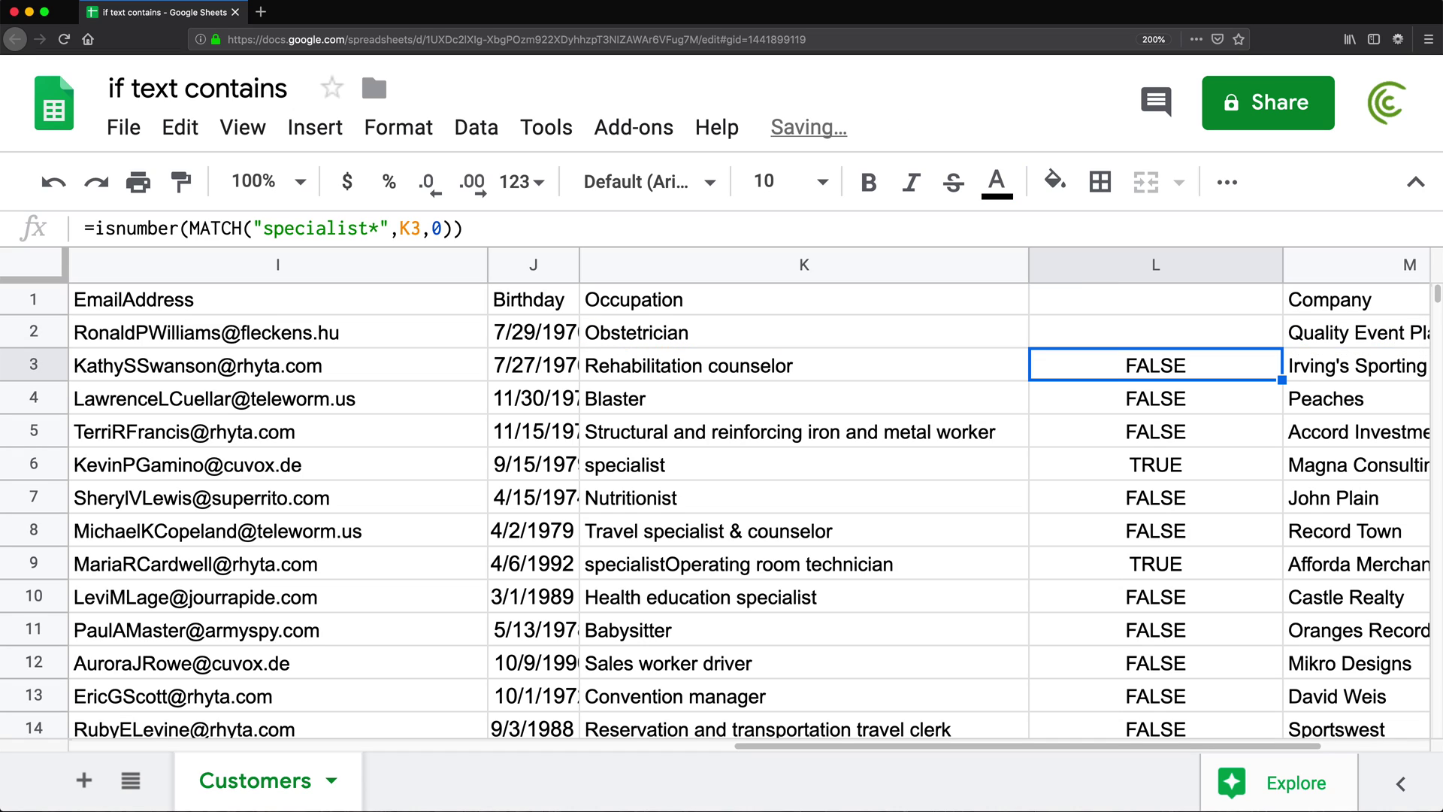
# - Fill the "*specialist" formula from L2 down through L14 and compare rows 6 and 10 with their occupations
pyautogui.click(1227, 324)
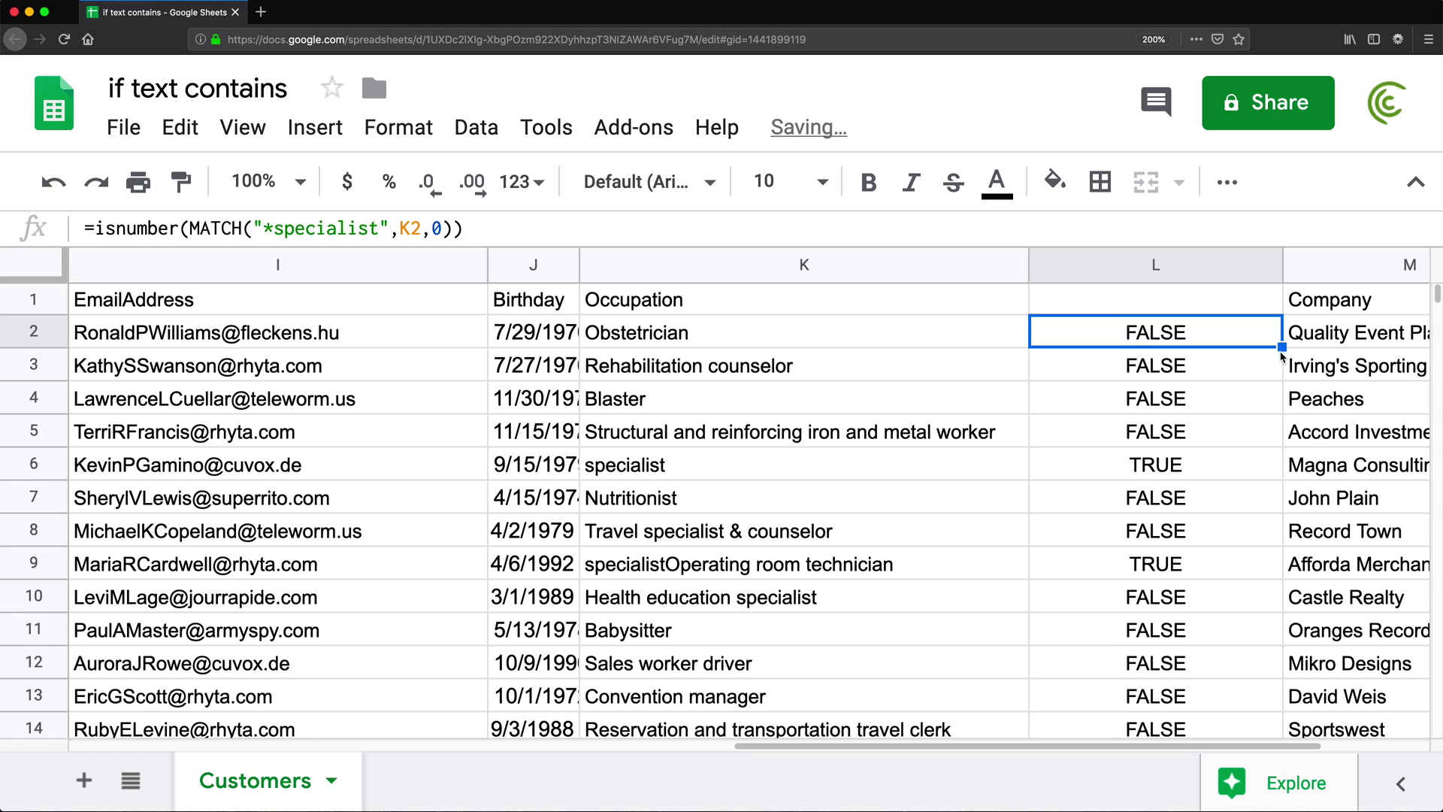
pyautogui.moveTo(1281, 346); pyautogui.dragTo(1281, 716)
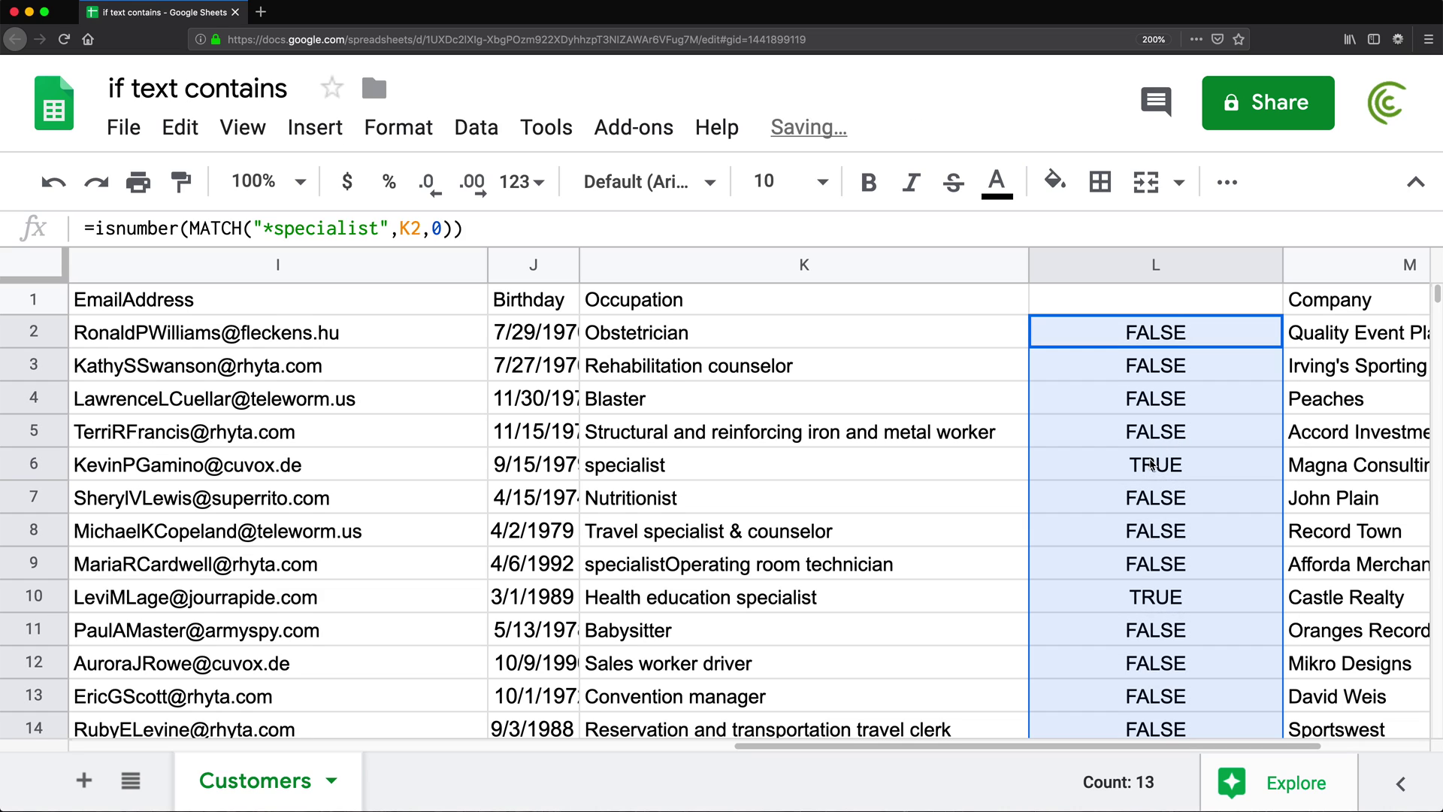
pyautogui.click(1155, 464)
pyautogui.click(654, 468)
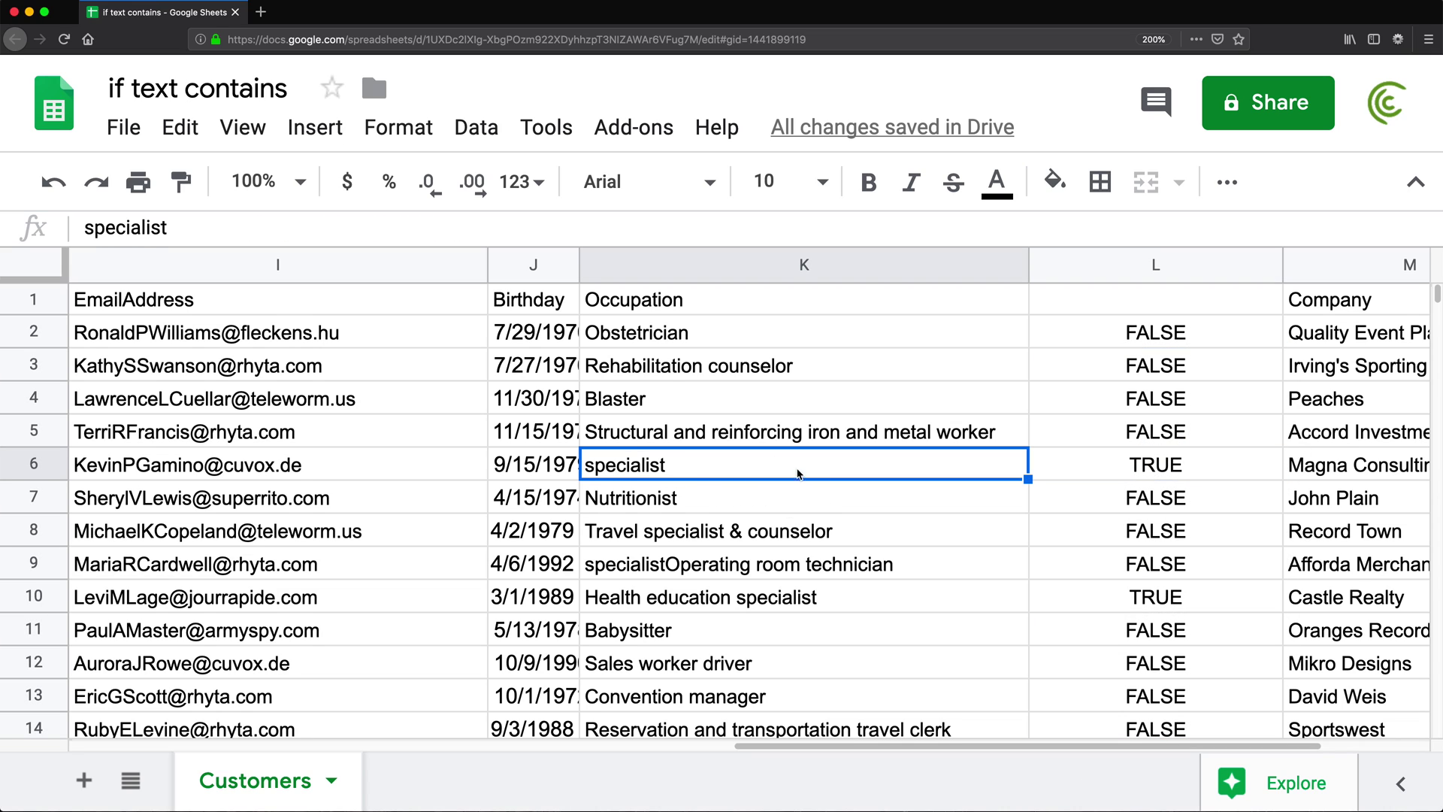
pyautogui.click(1155, 597)
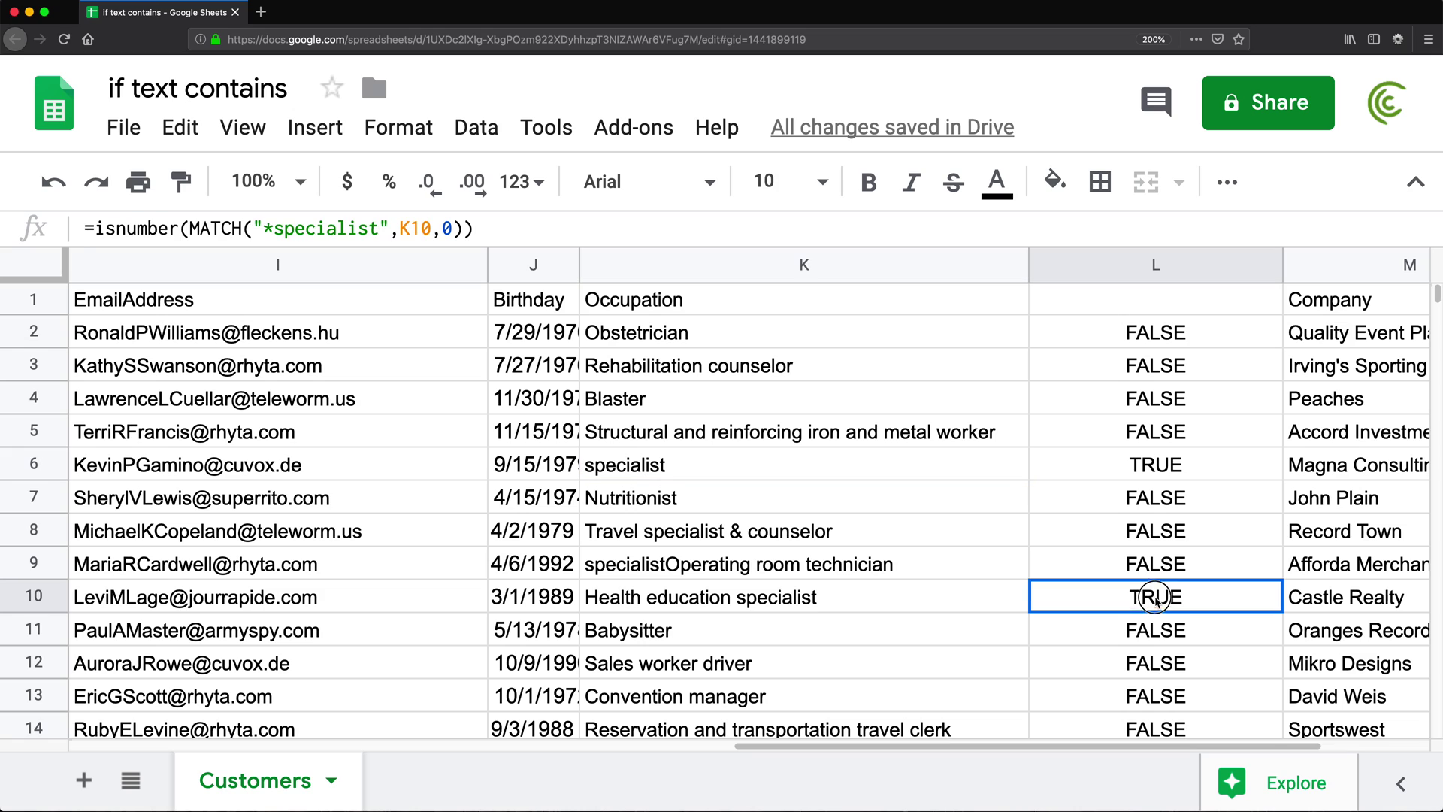
pyautogui.click(794, 601)
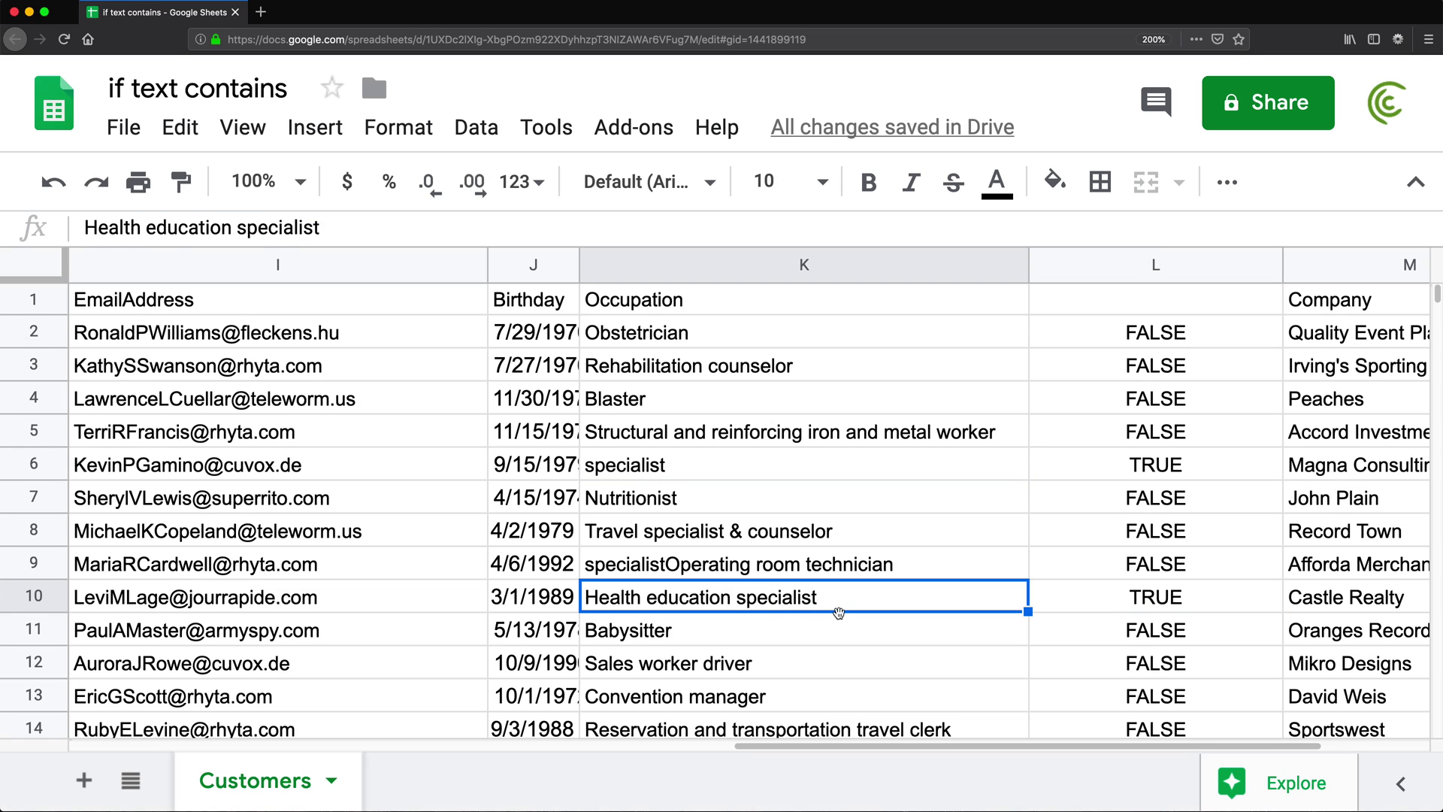
pyautogui.click(1178, 595)
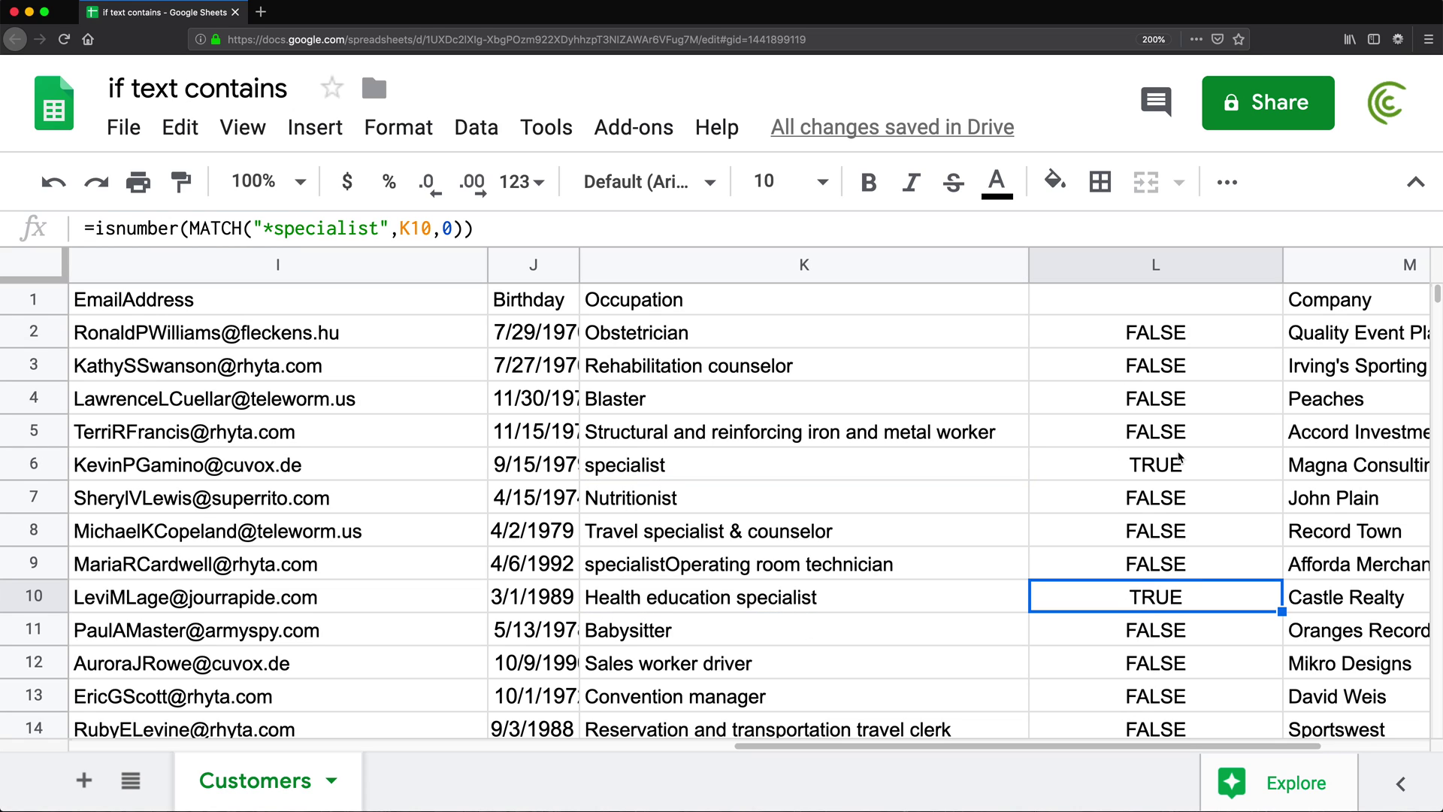
# - Add a closing wildcard in L2 so the formula is =isnumber(MATCH("*specialist*",K2,0)) and fill it down through L14
pyautogui.click(1177, 335)
pyautogui.doubleClick(1177, 335)
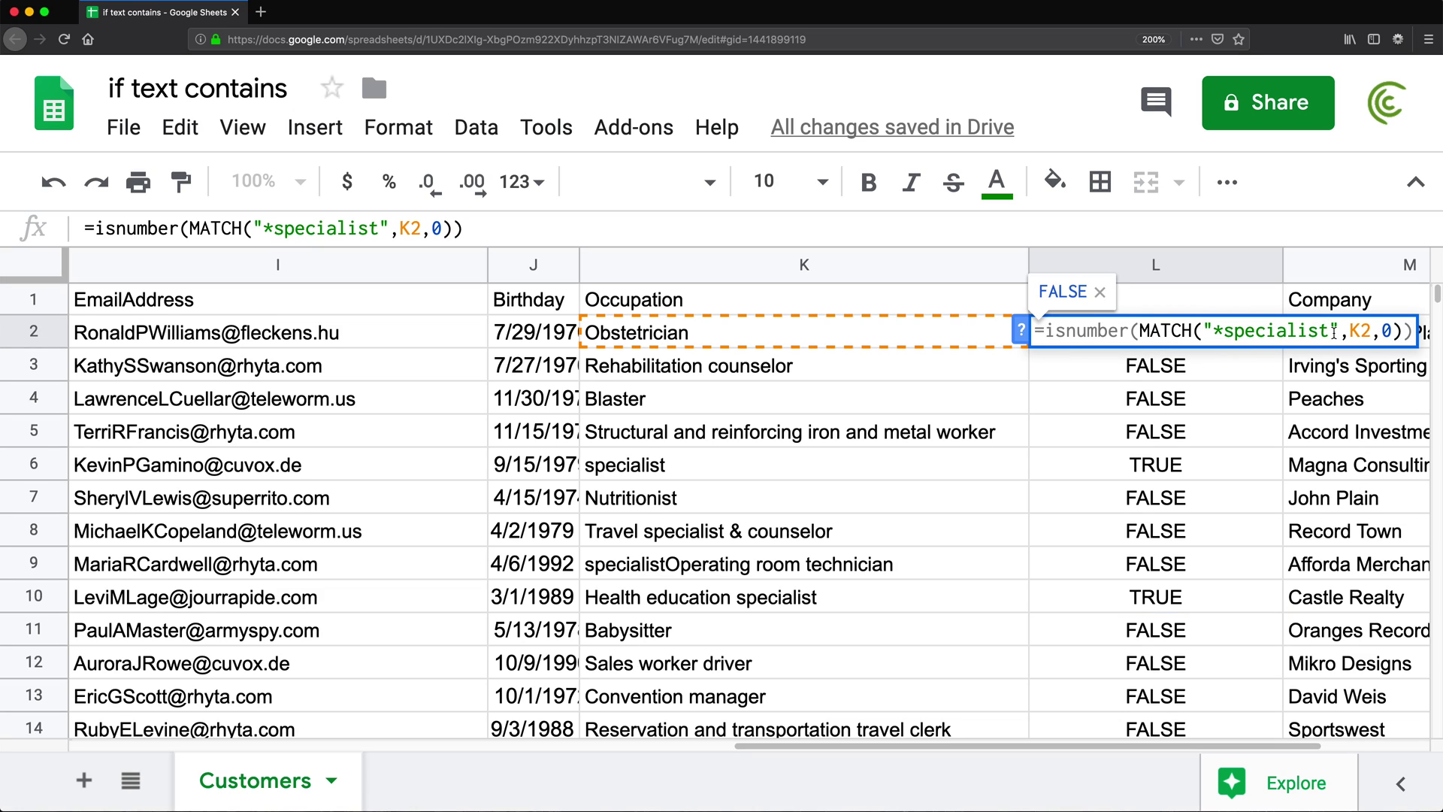
pyautogui.write('*')
pyautogui.press('Return')
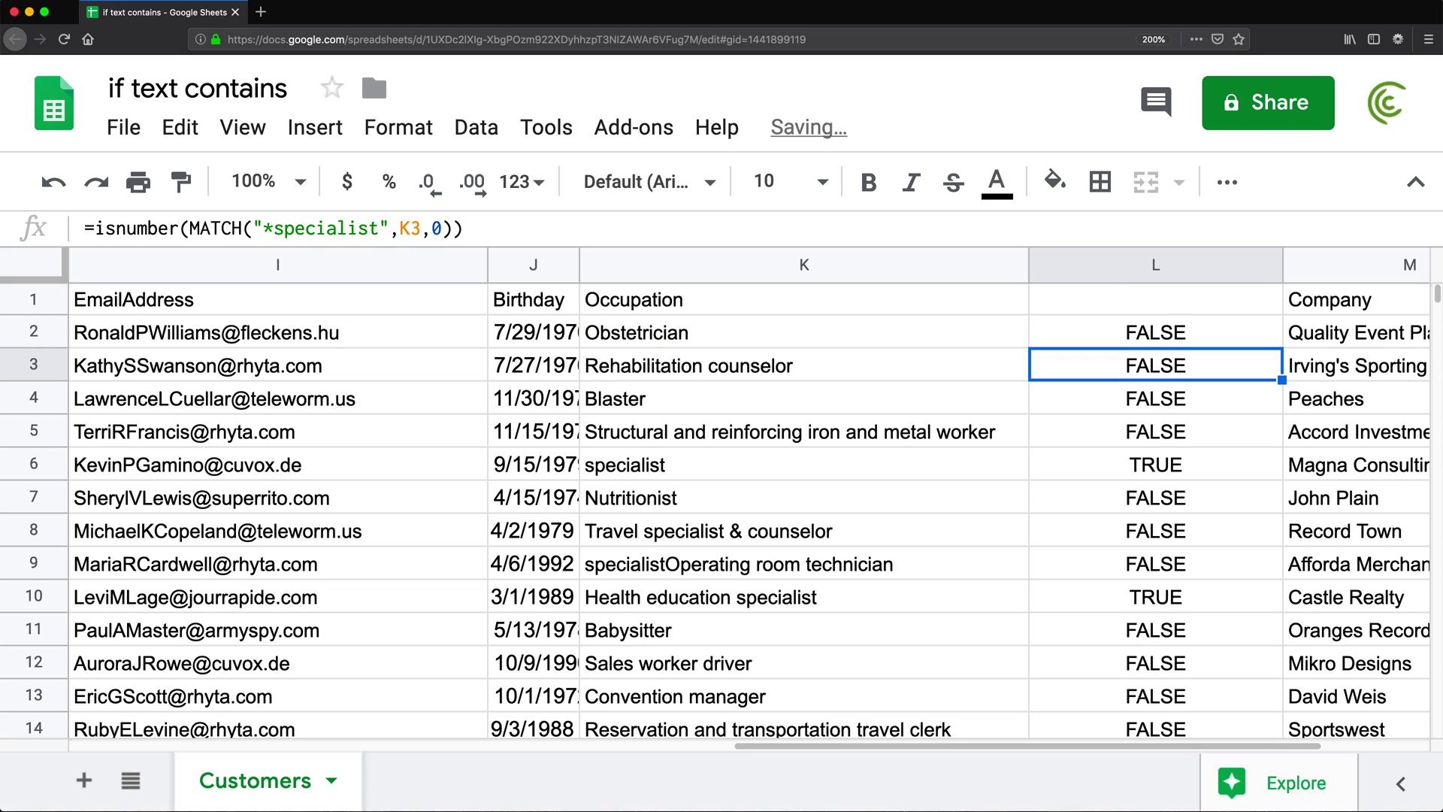
pyautogui.click(1278, 337)
pyautogui.moveTo(1281, 346); pyautogui.dragTo(1255, 720)
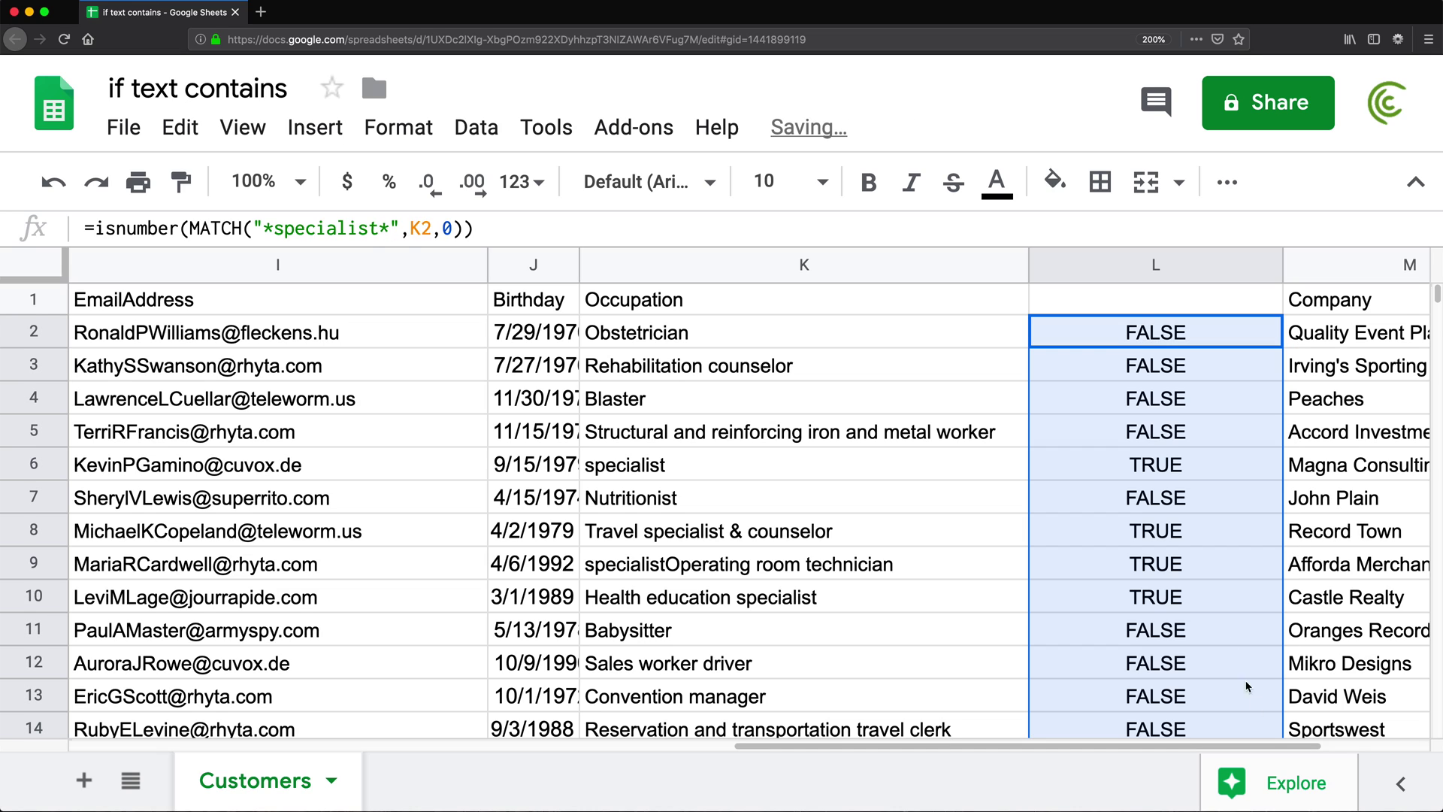
# - Replace "specialist" in the L2 search text with "sp*list" so the formula is =isnumber(MATCH("*sp*list*",K2,0))
pyautogui.click(1167, 332)
pyautogui.doubleClick(1166, 332)
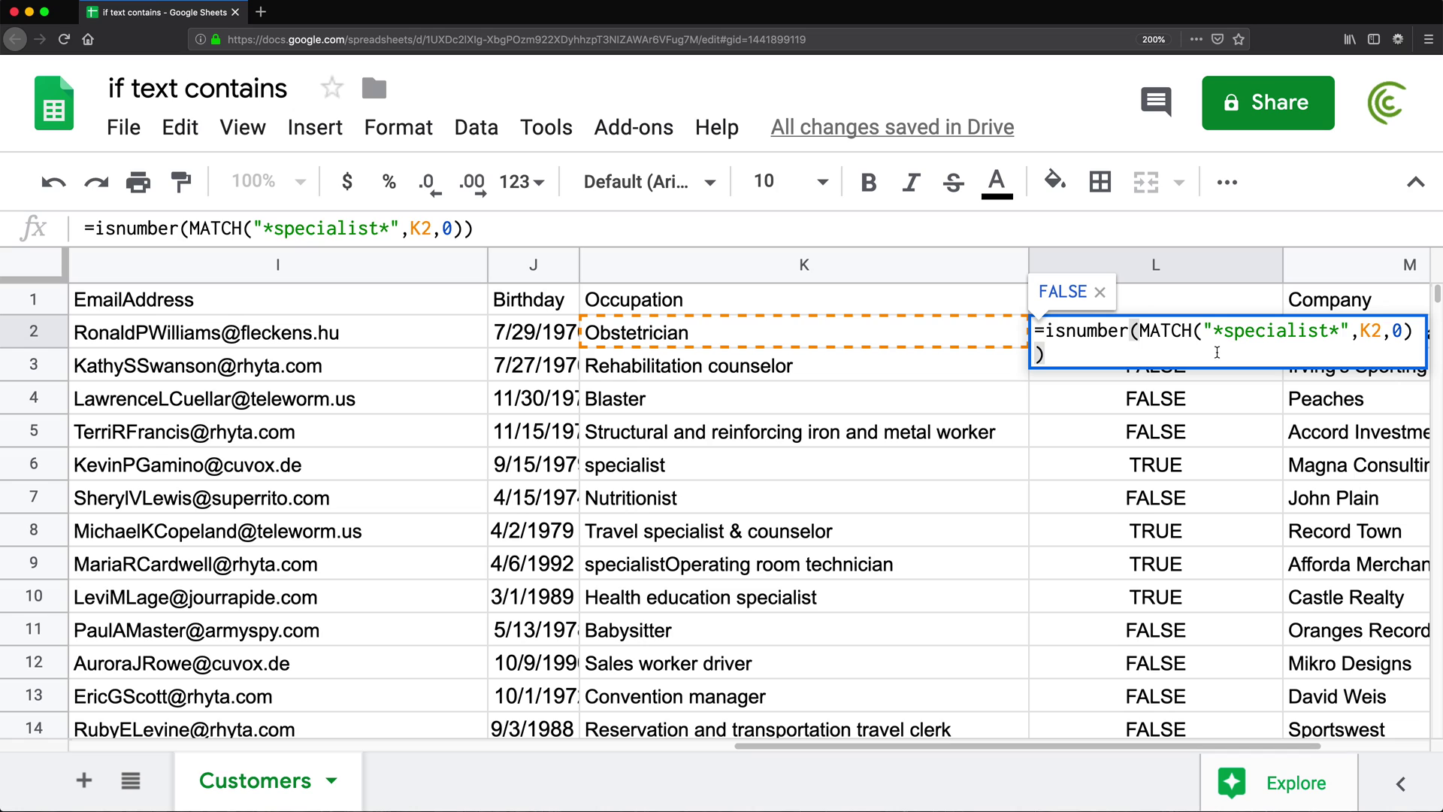
pyautogui.click(1282, 332)
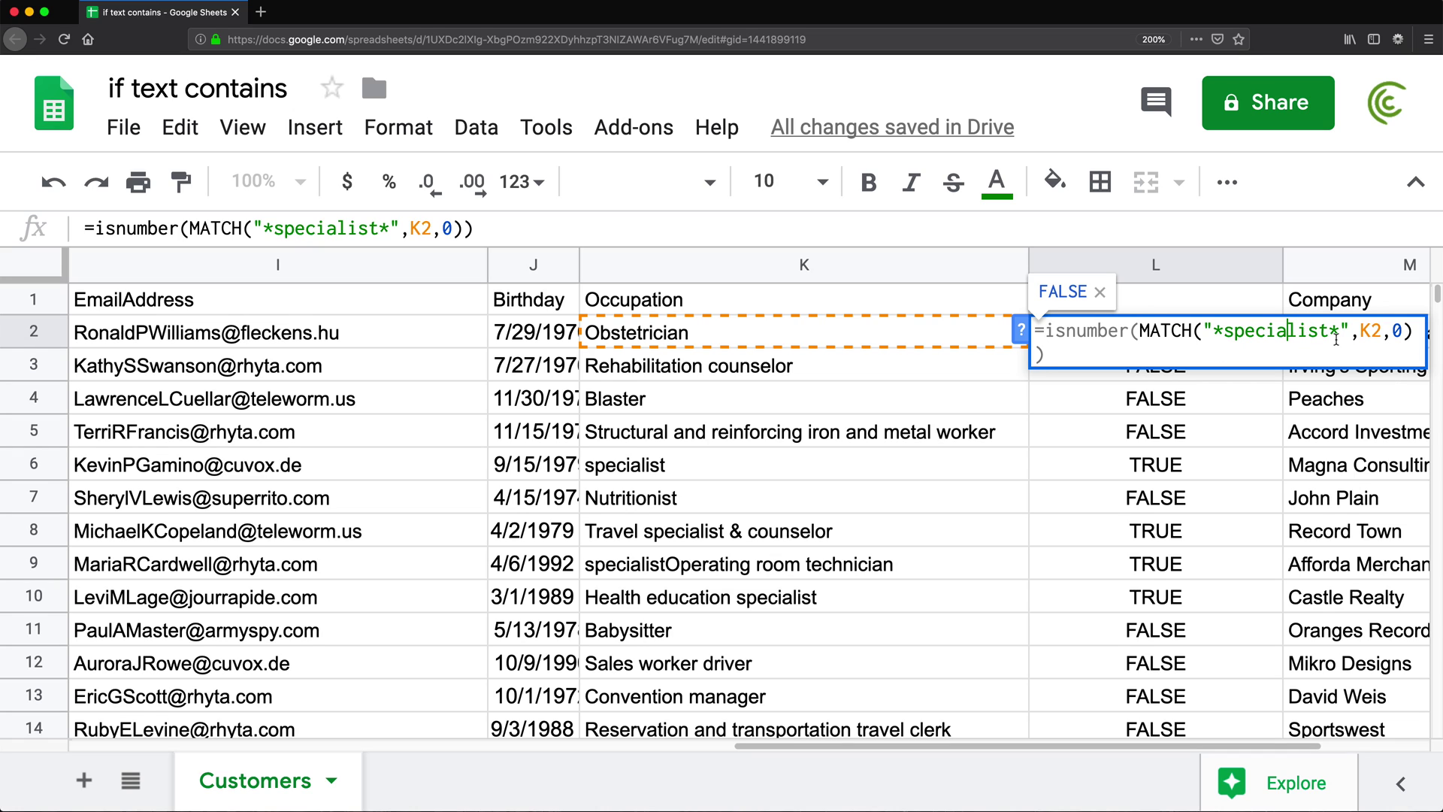
pyautogui.press('BackSpace')
pyautogui.press('BackSpace')
pyautogui.press('BackSpace')
pyautogui.press('BackSpace')
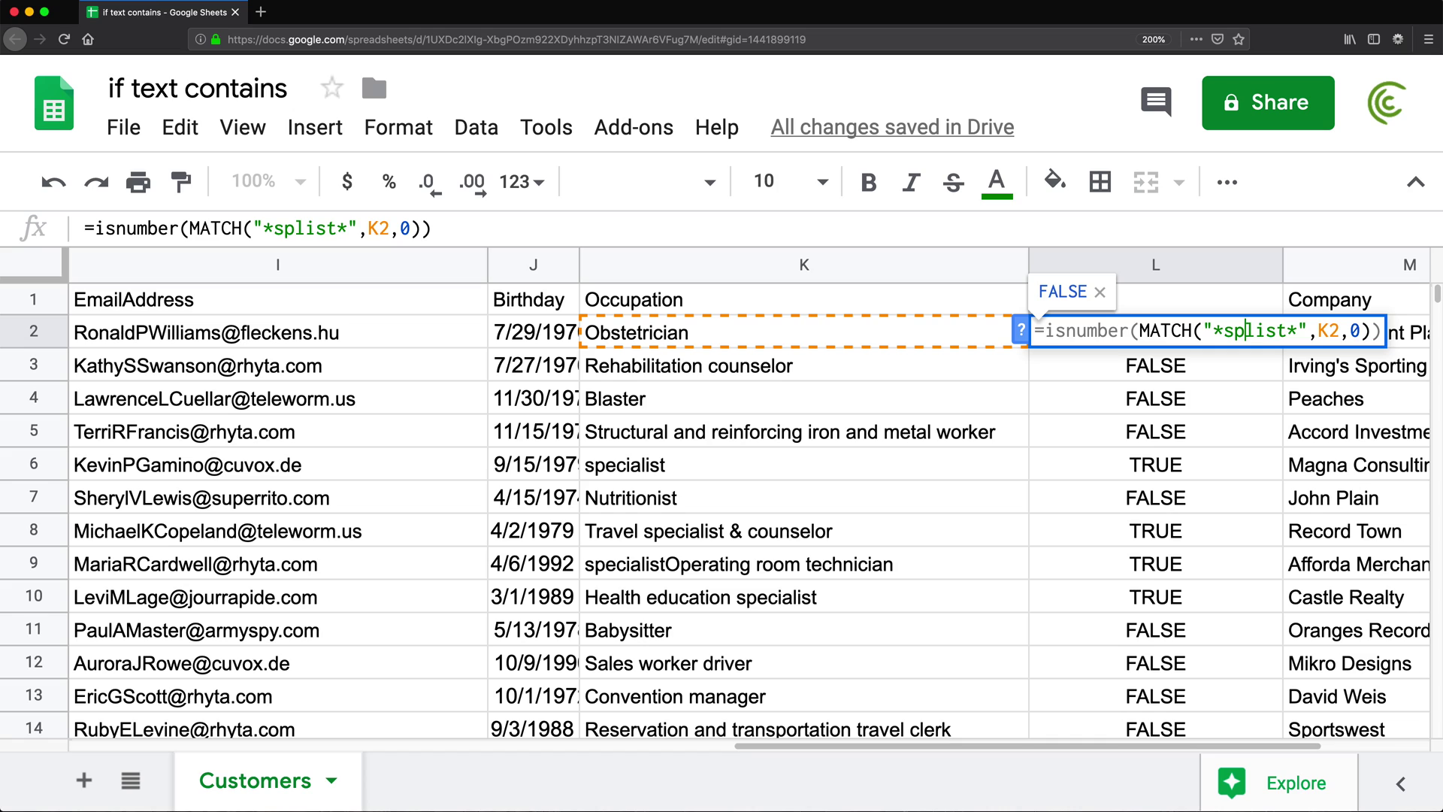
pyautogui.write('*')
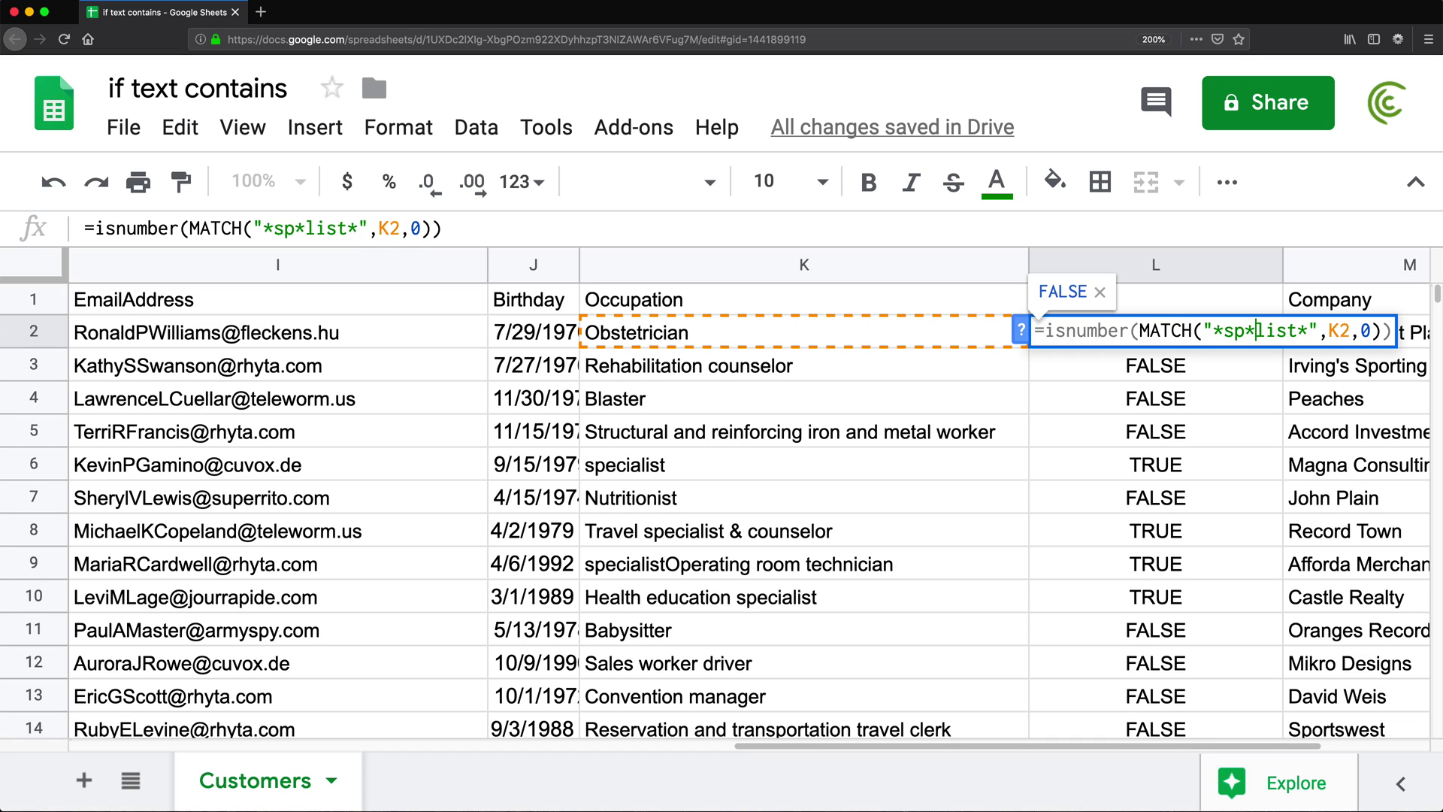
pyautogui.press('Return')
# - Fill the "*sp*list*" formula from L2 down through L14 and check the formulas in rows 6, 8, 9 and 10
pyautogui.click(1248, 330)
pyautogui.moveTo(1281, 347); pyautogui.dragTo(1242, 726)
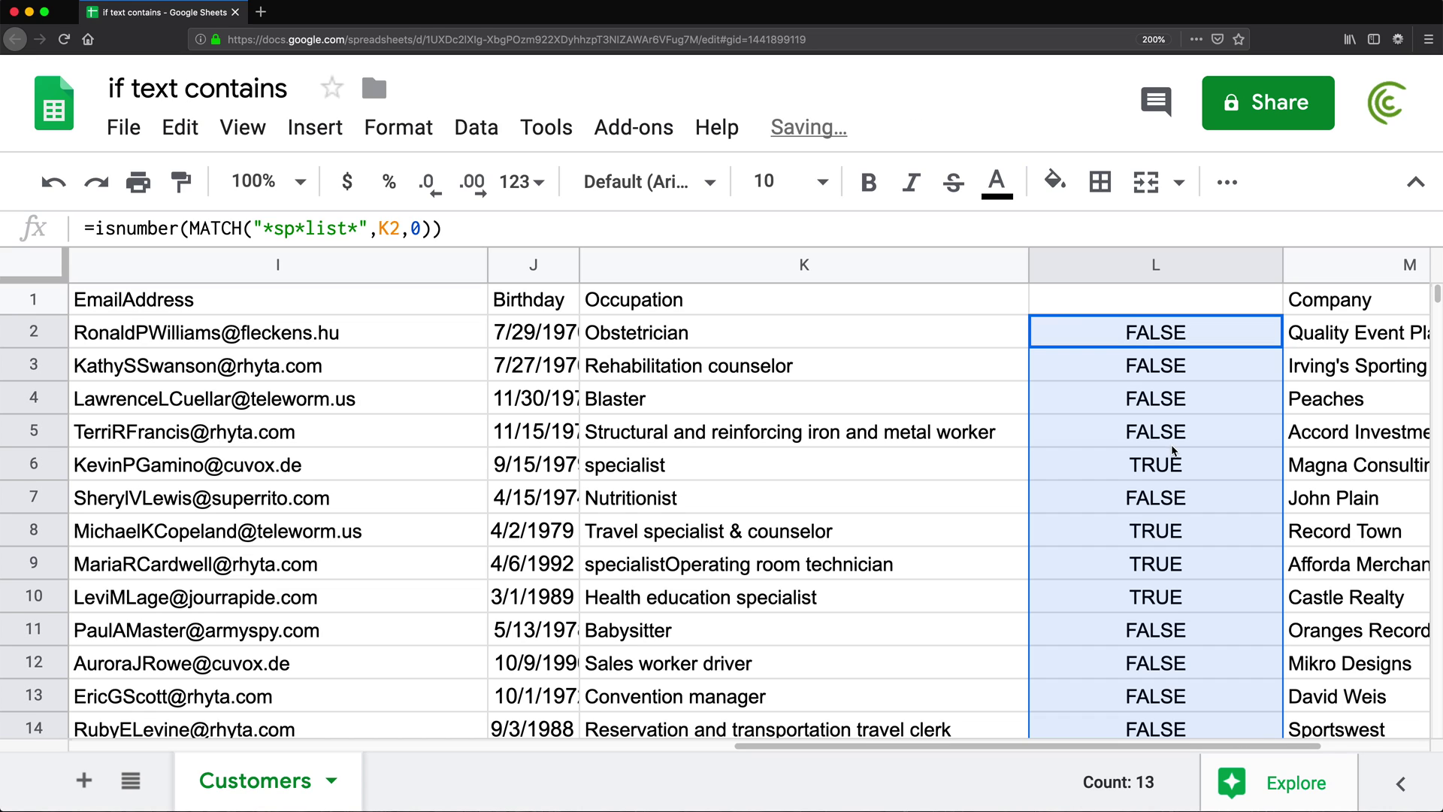
pyautogui.click(1138, 476)
pyautogui.click(1146, 538)
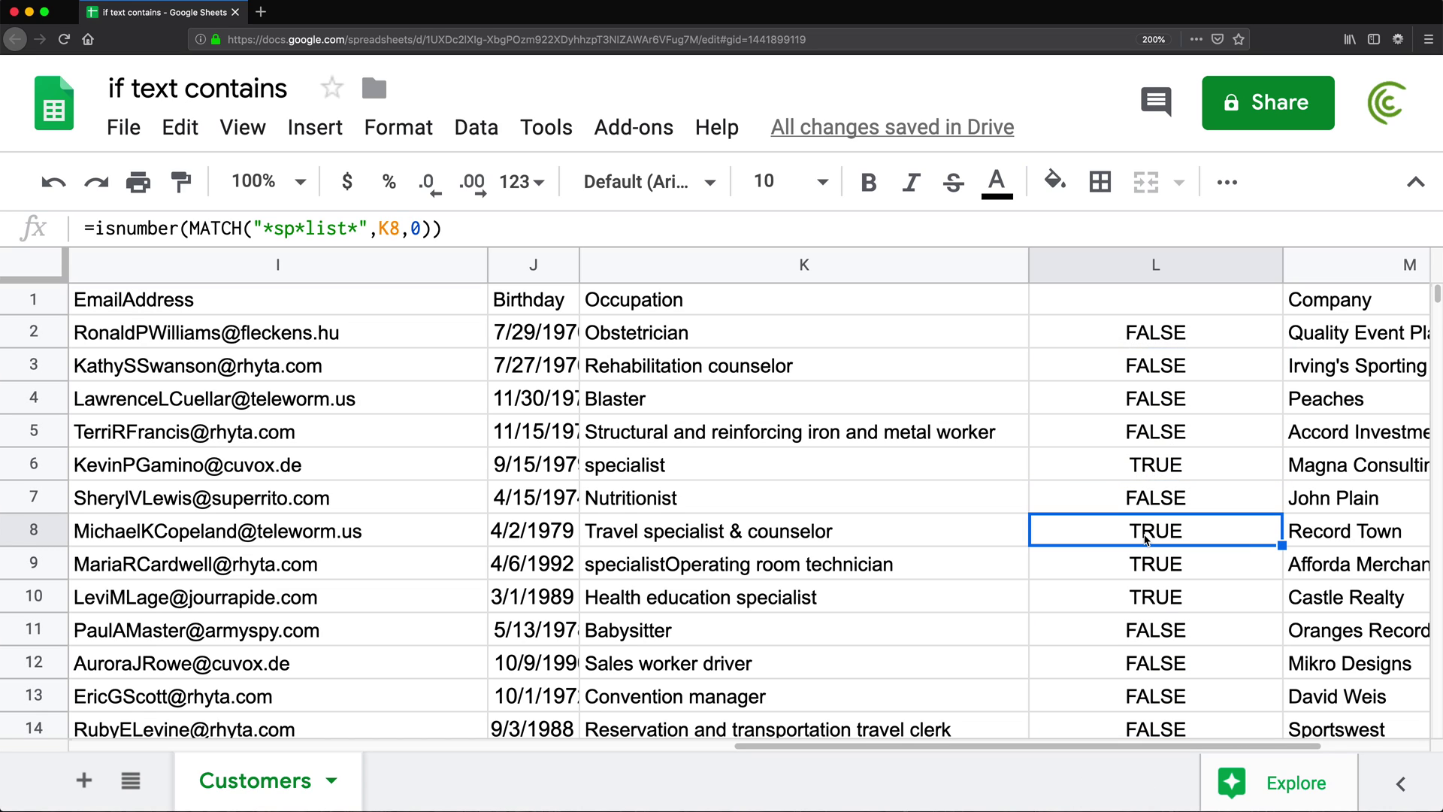
pyautogui.click(1157, 570)
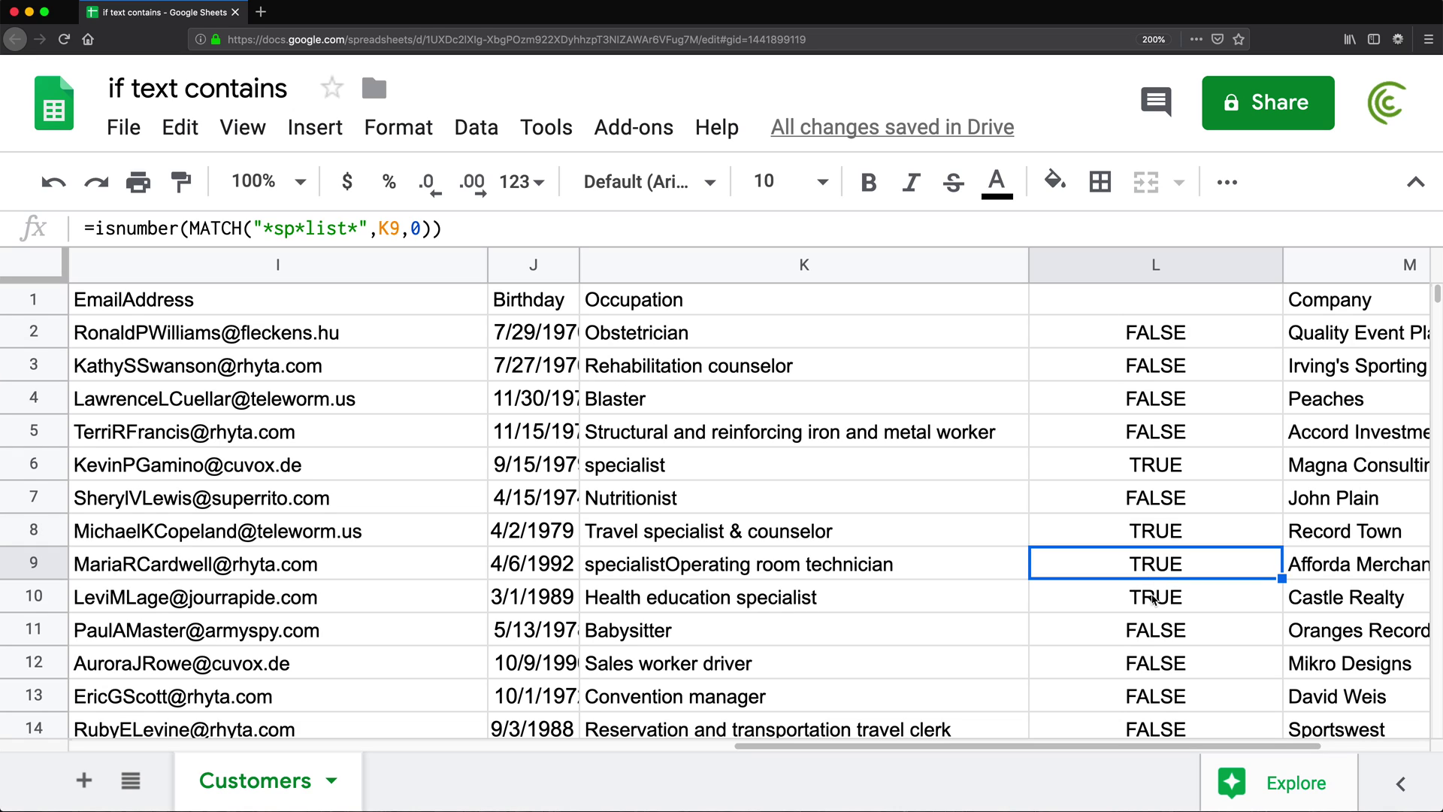
pyautogui.click(1131, 599)
pyautogui.doubleClick(1167, 333)
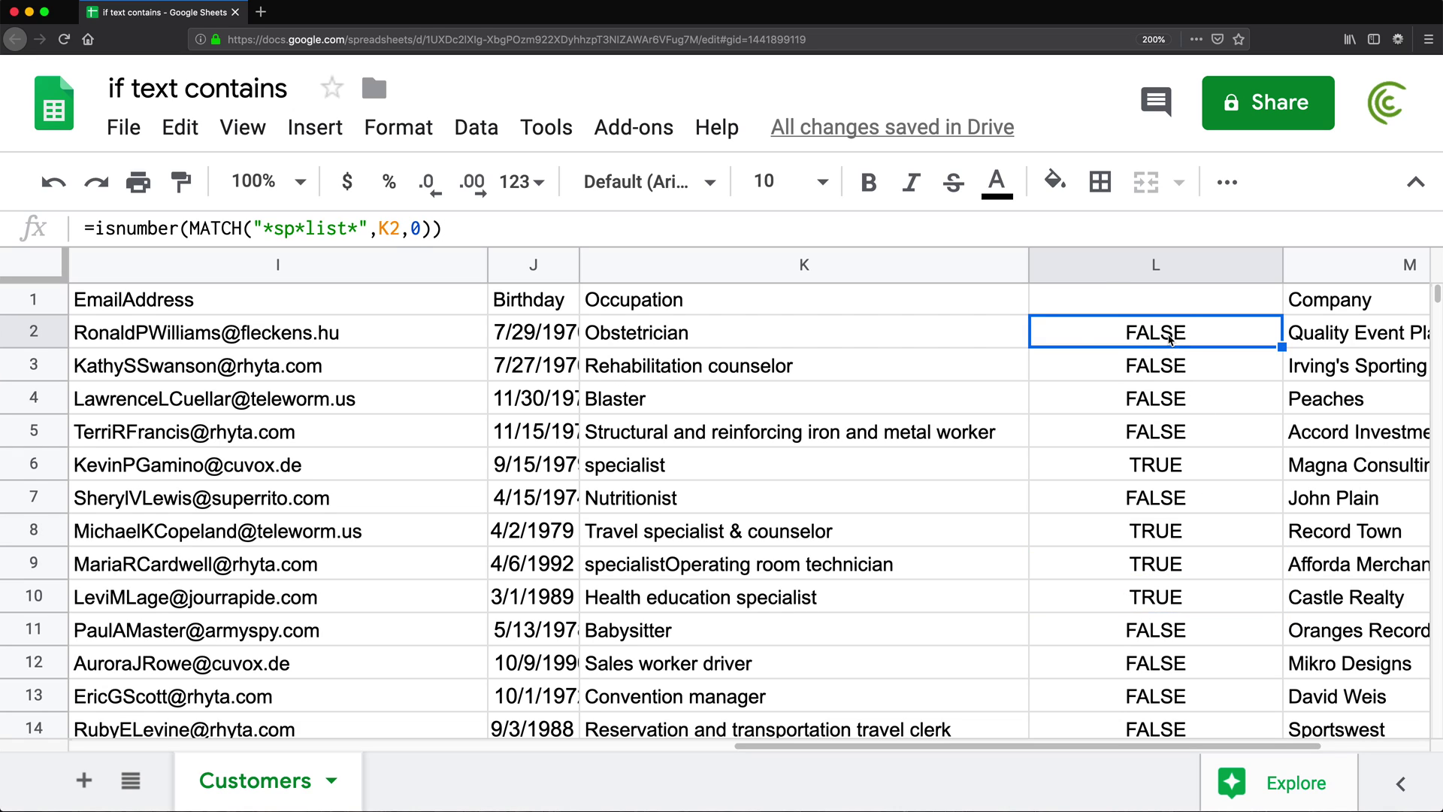
pyautogui.press('Return')
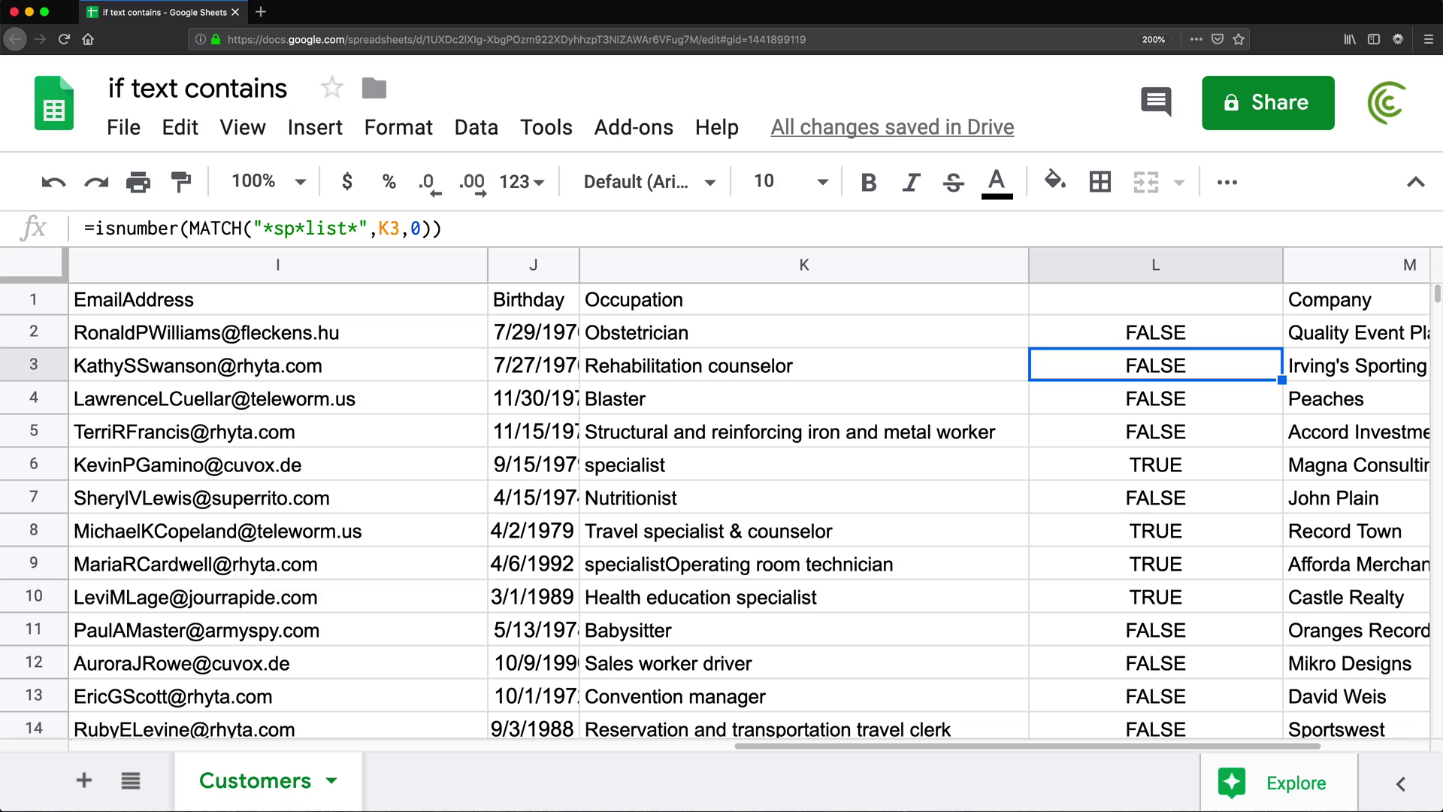
# - Replace the word "reinforcing" in K5 with "speclist" so it reads "Structural and speclist iron and metal worker"
pyautogui.doubleClick(735, 432)
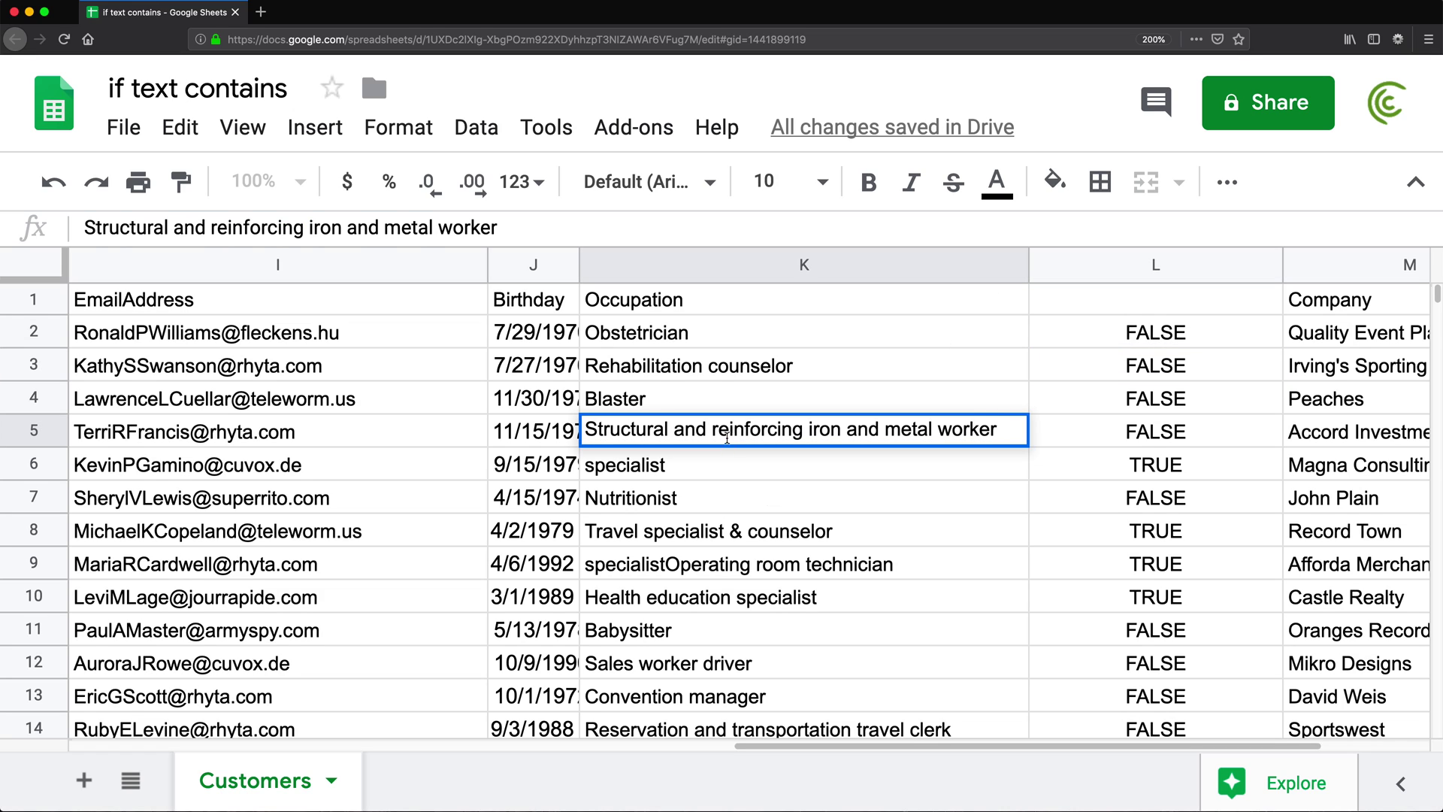
pyautogui.doubleClick(735, 431)
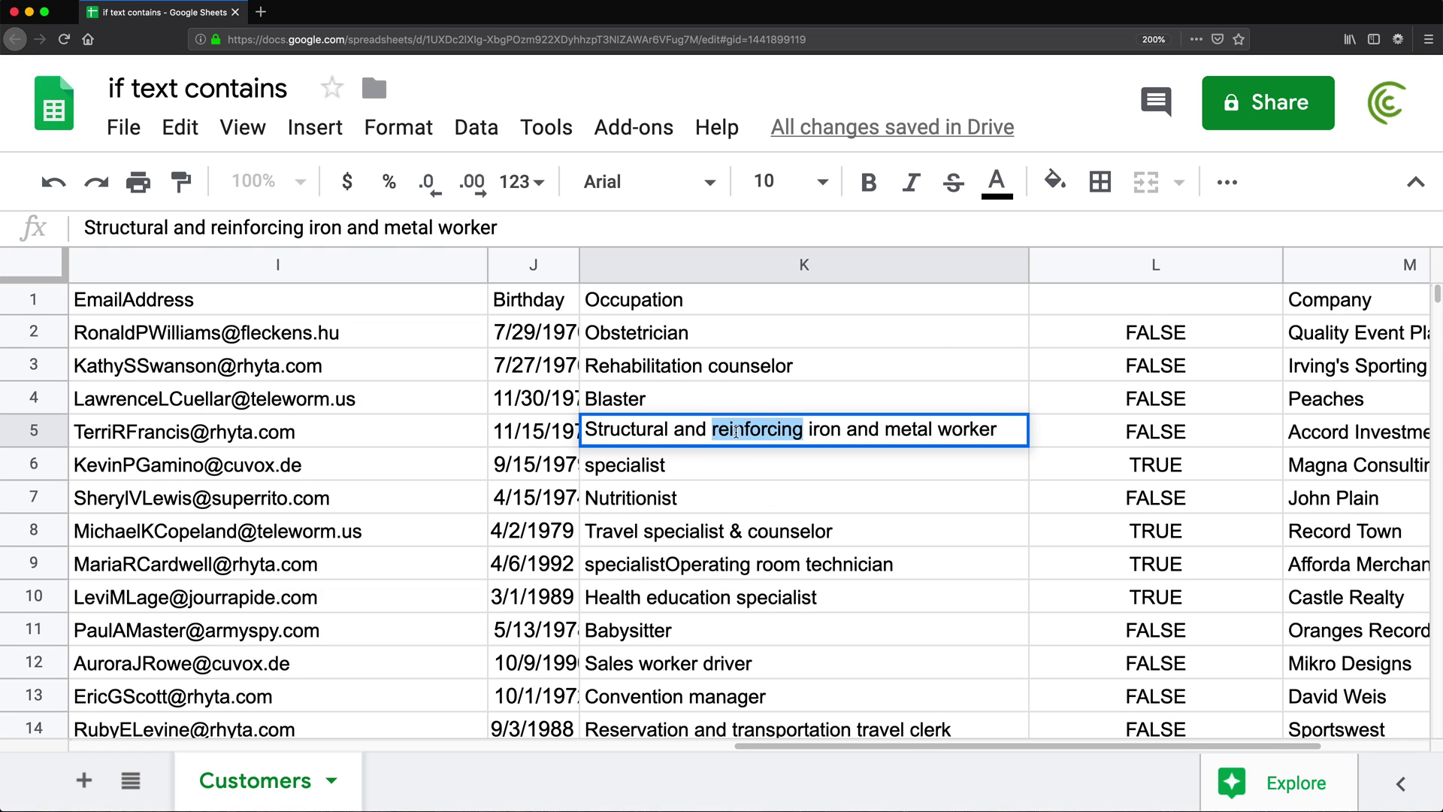
pyautogui.write('speclist')
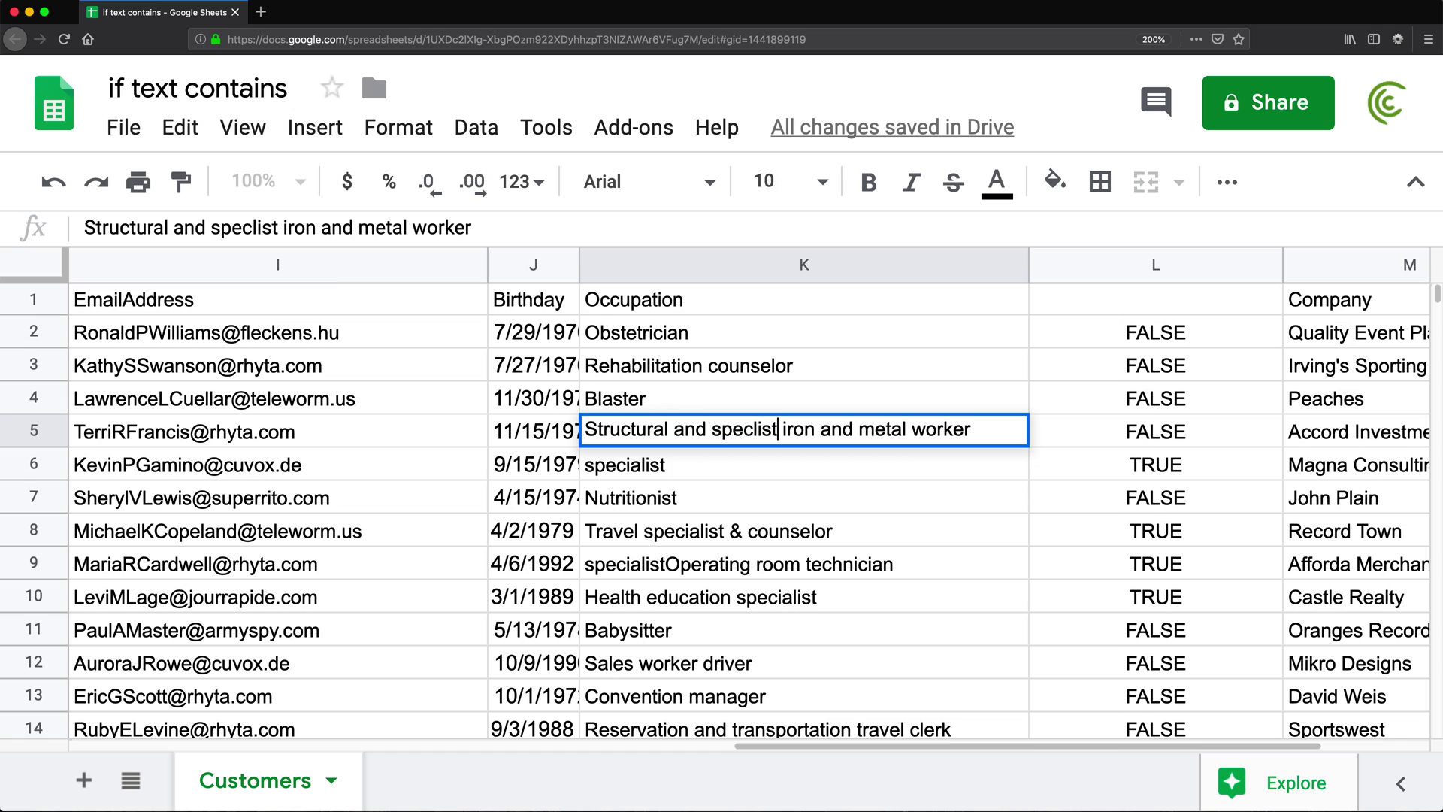
pyautogui.press('Return')
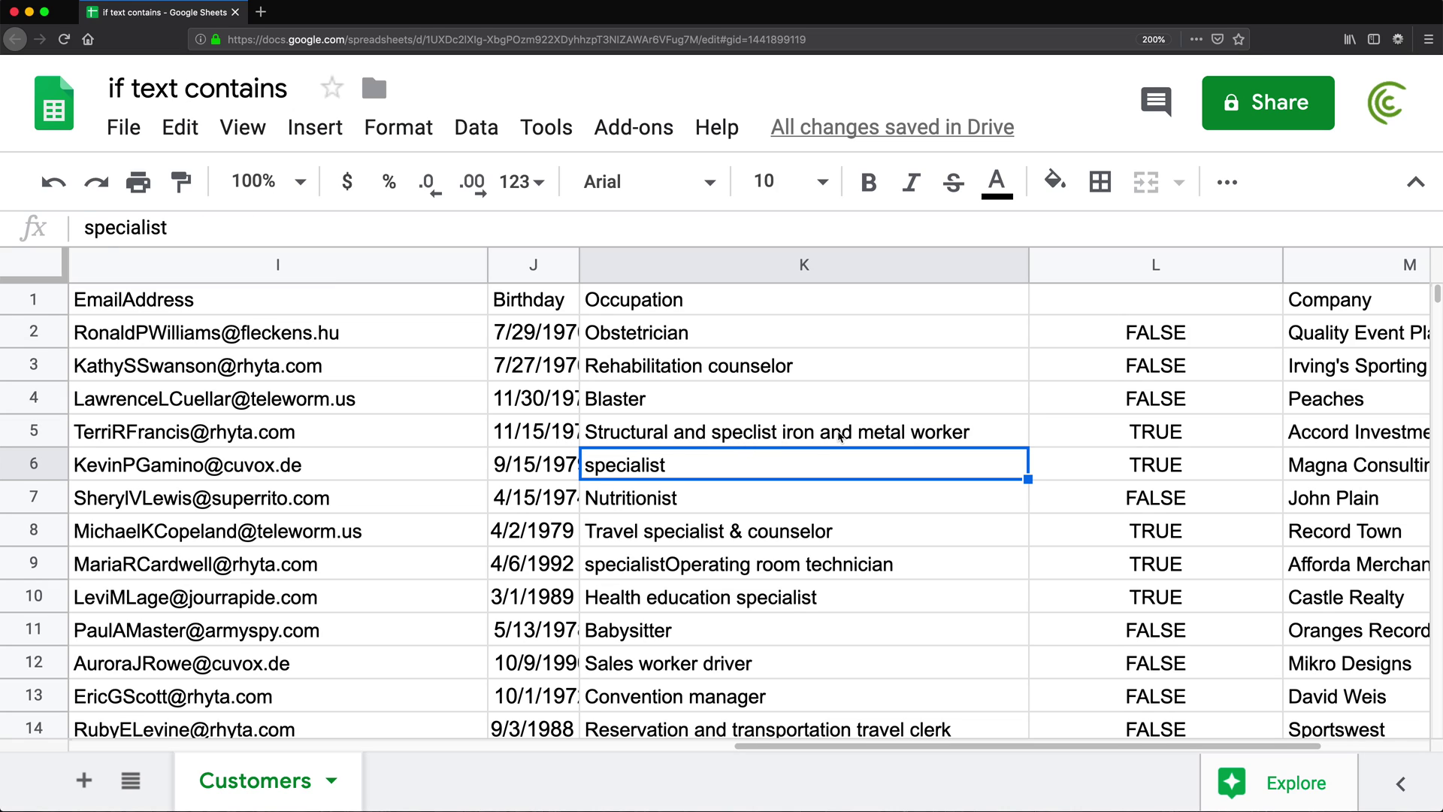
# - Examine the L5 formula, going through the three wildcards and the "list" part of its search text
pyautogui.click(1089, 439)
pyautogui.doubleClick(1089, 438)
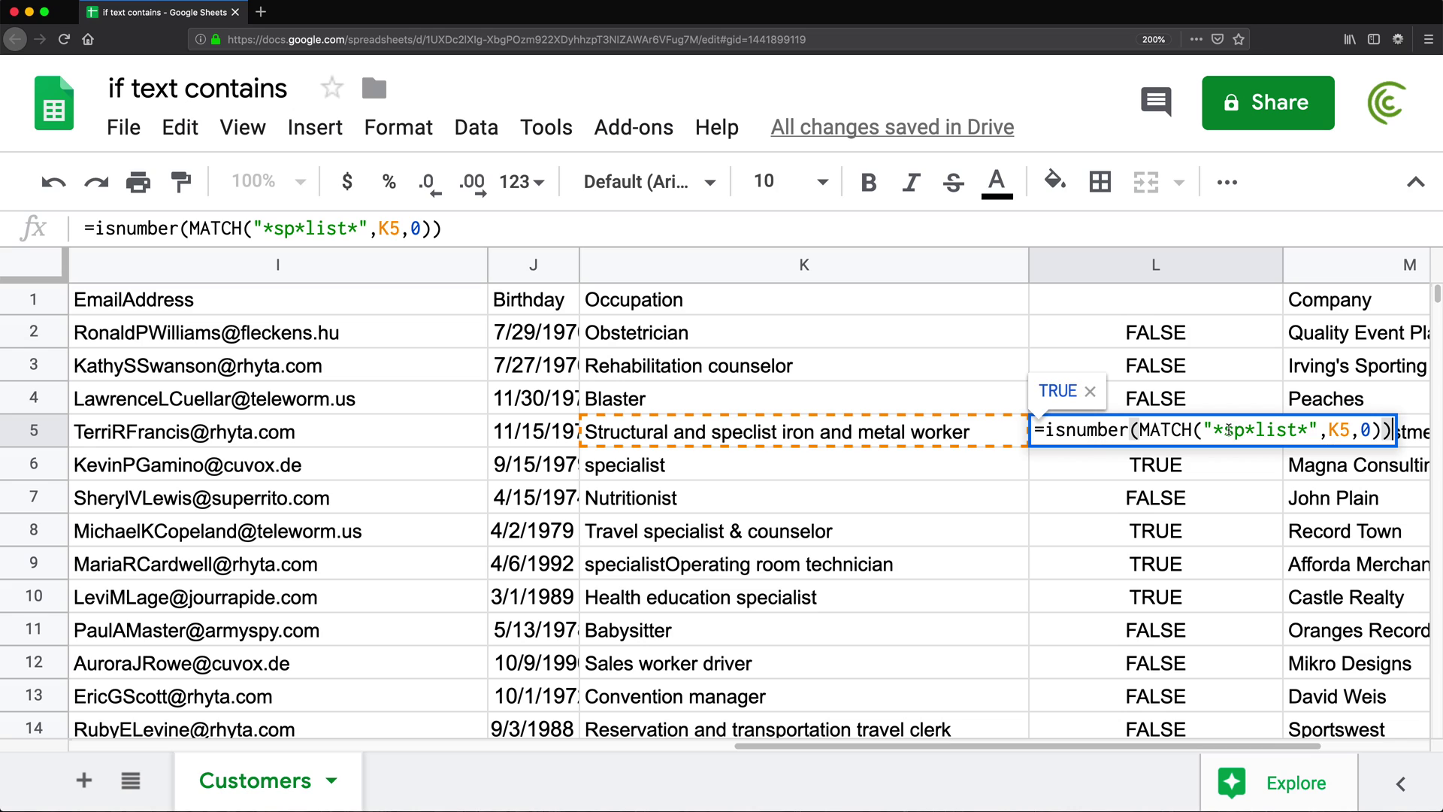
pyautogui.click(1251, 430)
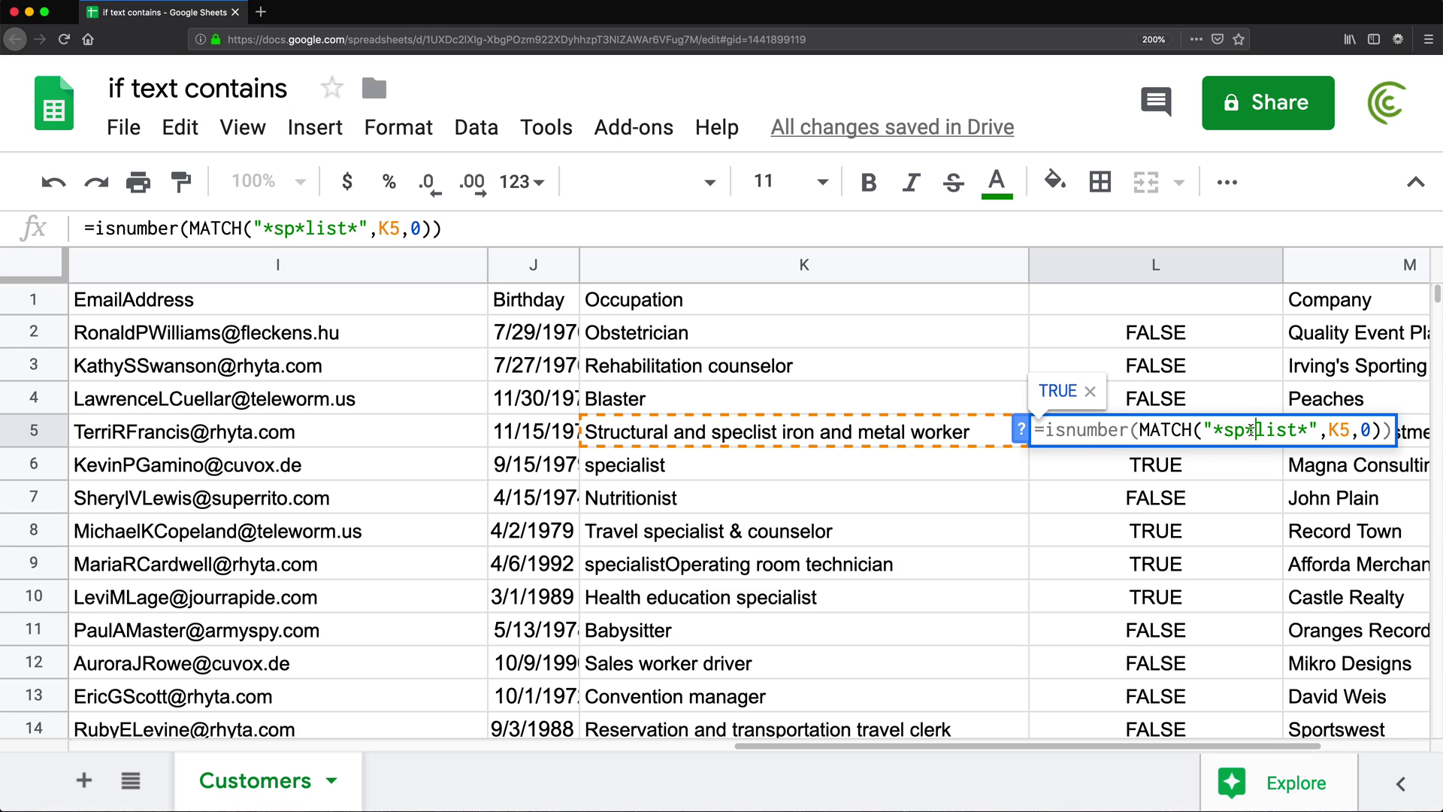
pyautogui.moveTo(1251, 430); pyautogui.dragTo(1299, 425)
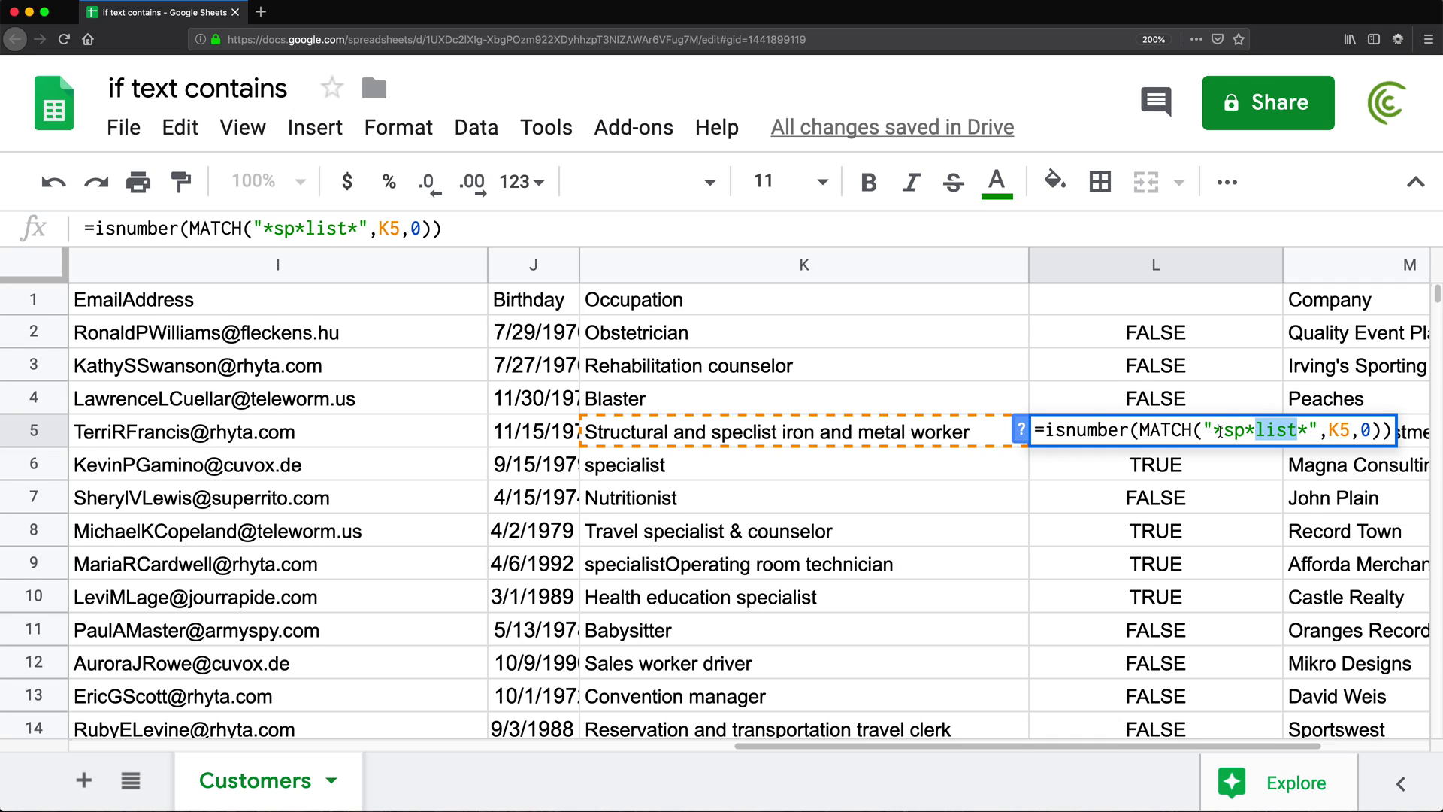
pyautogui.moveTo(1225, 430); pyautogui.dragTo(1218, 430)
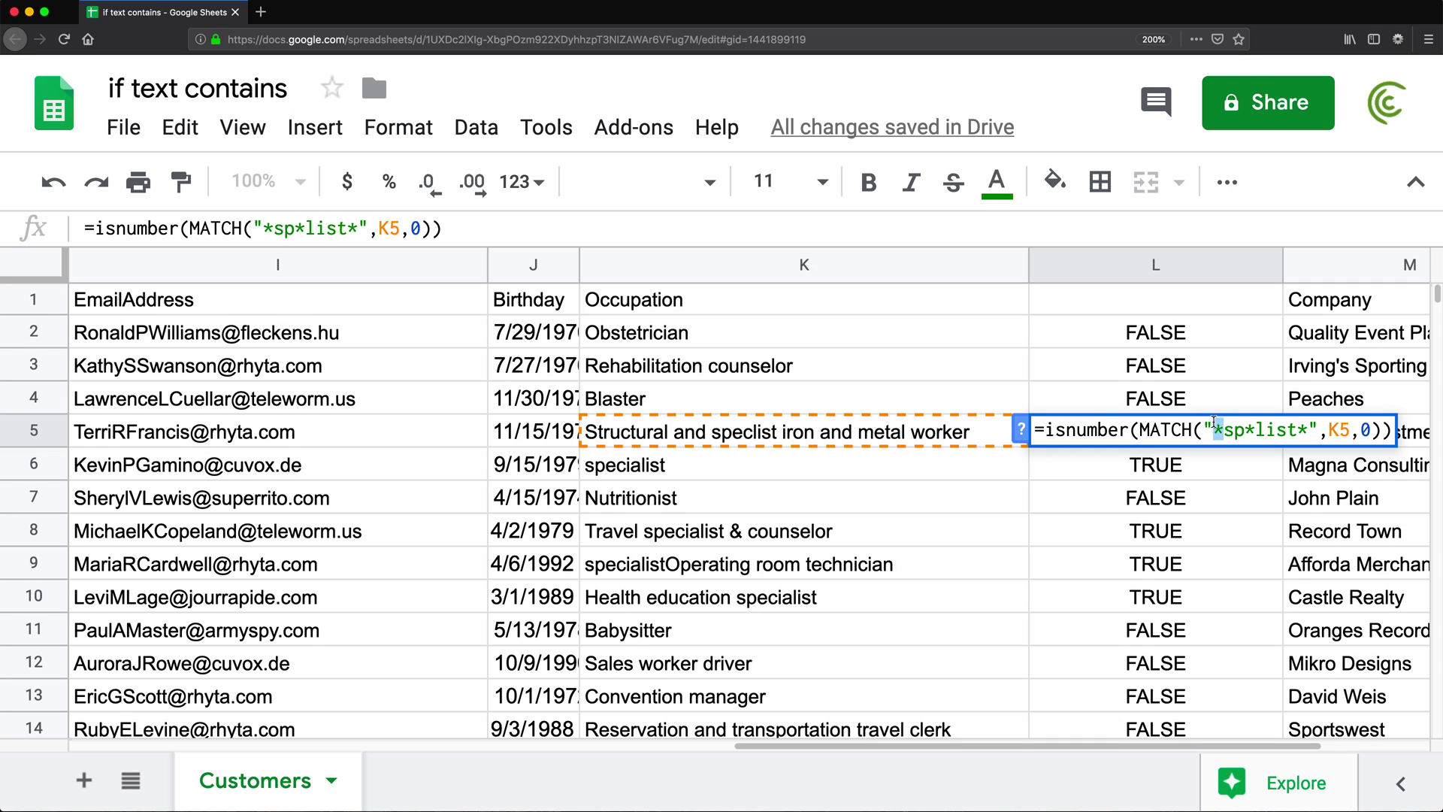
pyautogui.click(1217, 431)
pyautogui.moveTo(1218, 431); pyautogui.dragTo(1220, 430)
pyautogui.click(1251, 429)
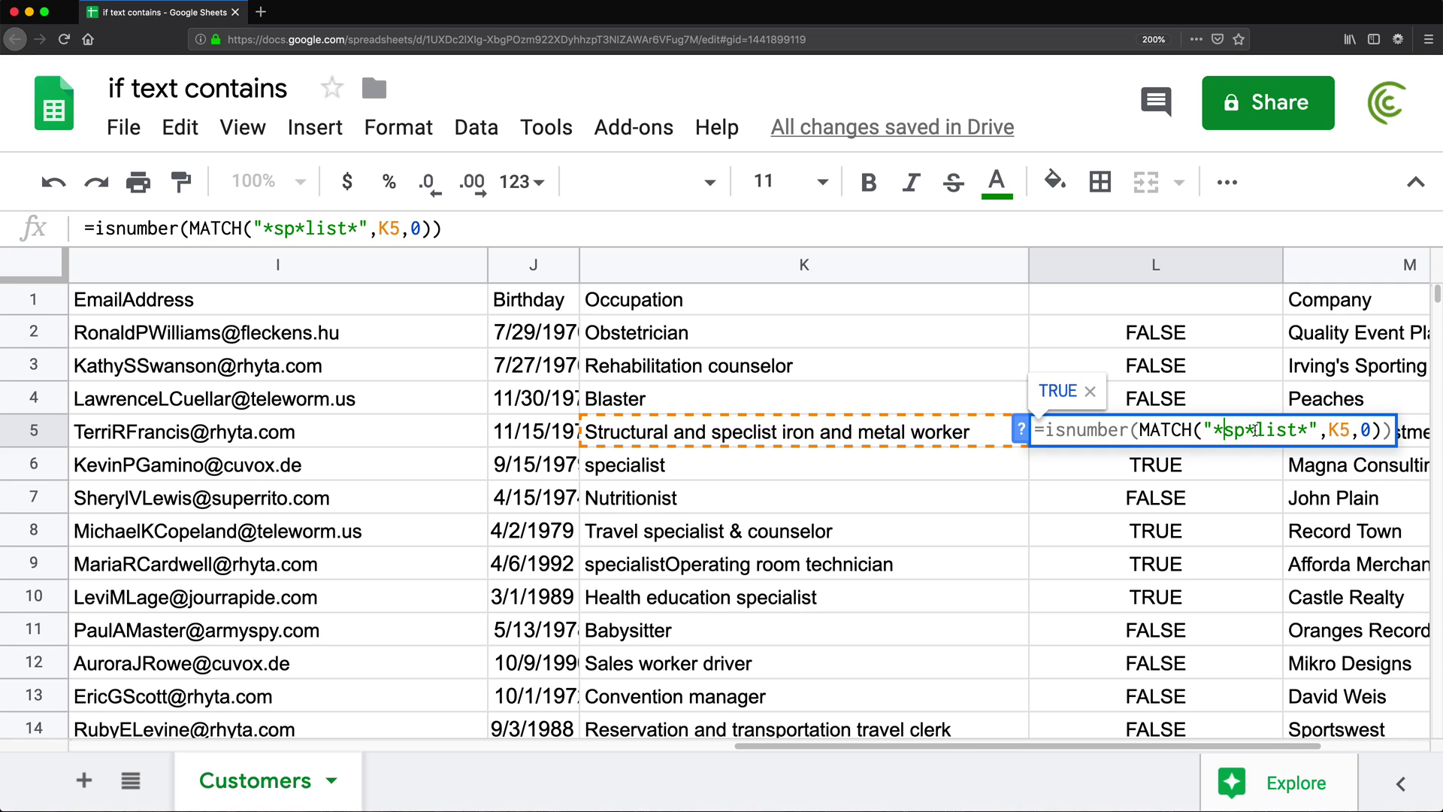
pyautogui.doubleClick(1252, 430)
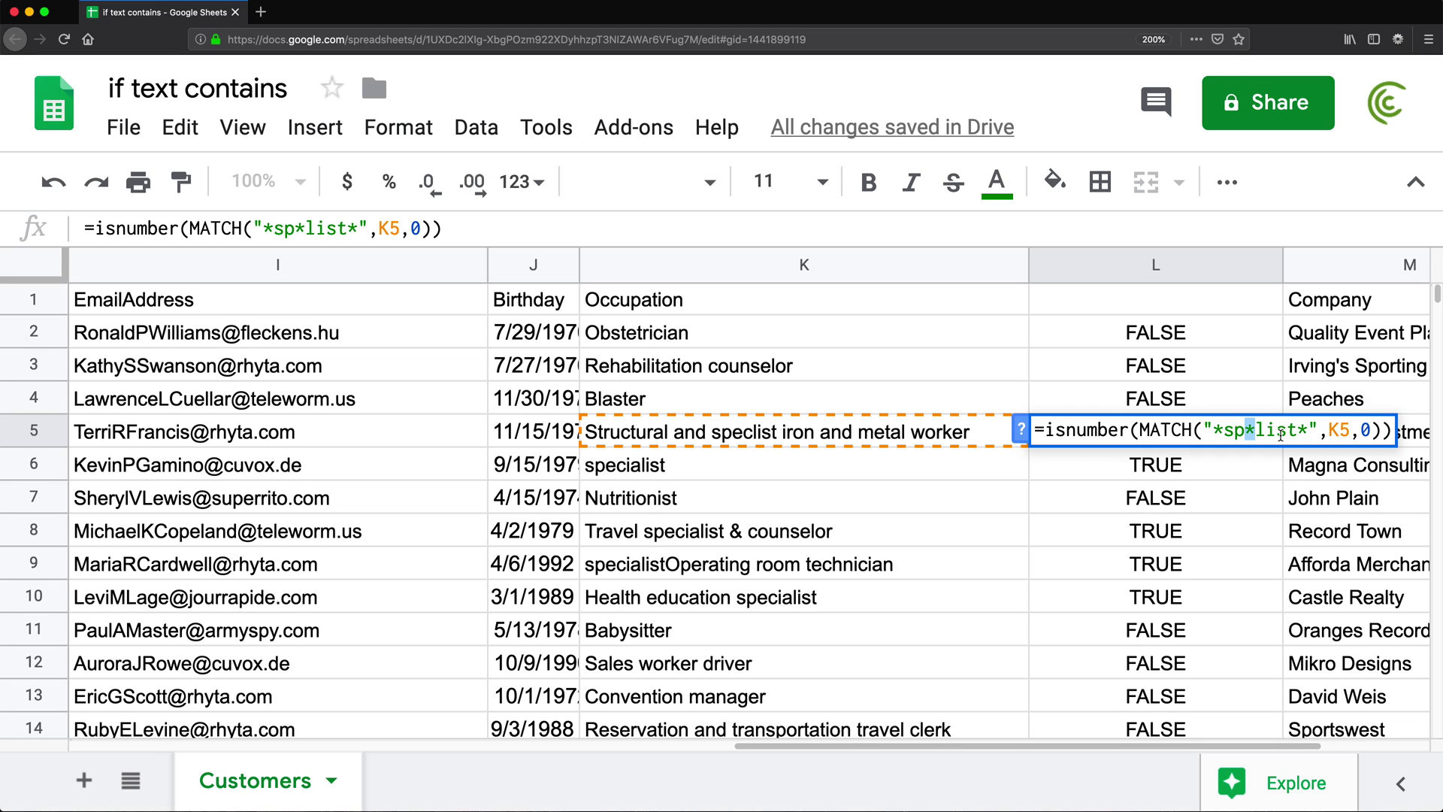
pyautogui.press('Return')
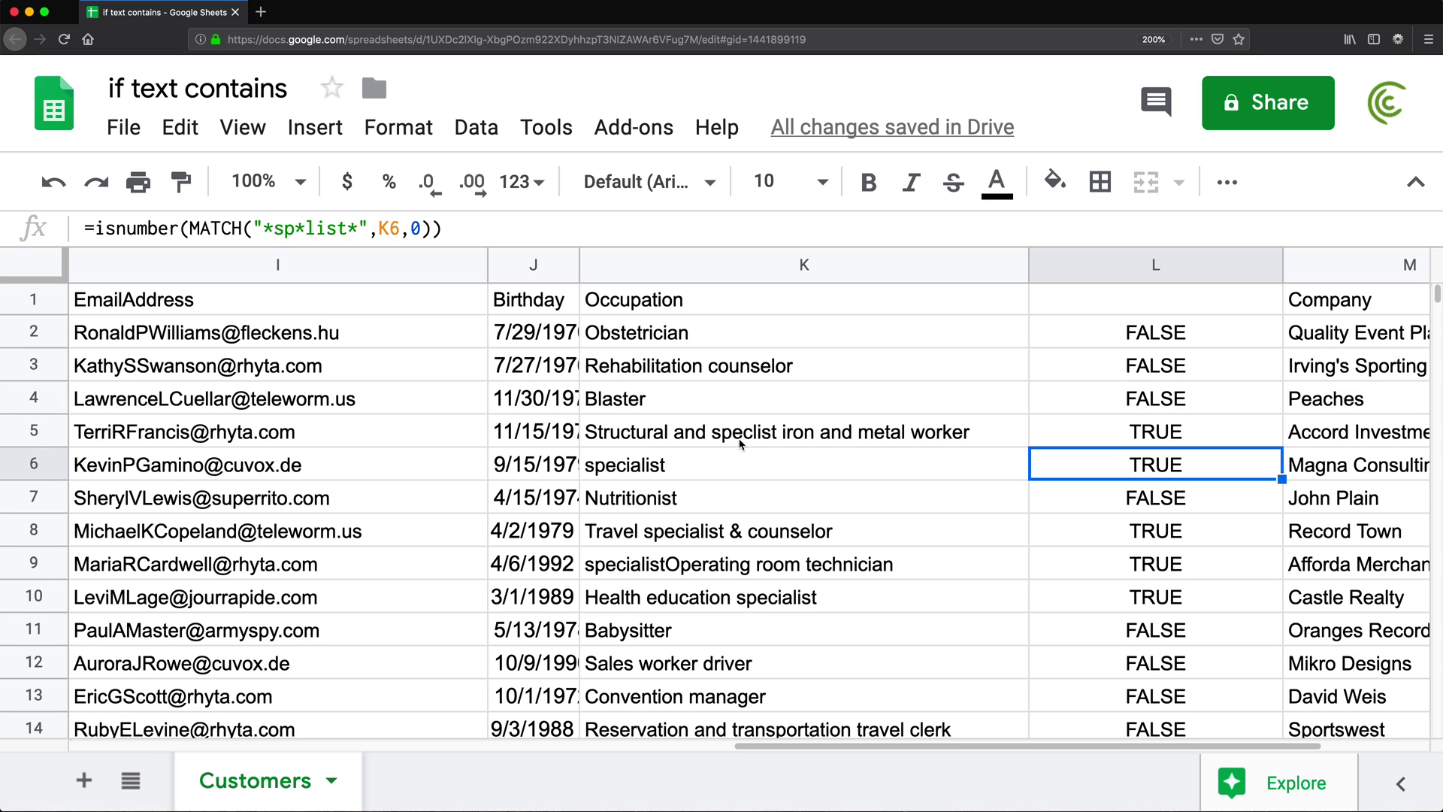
# - Shorten "speclist" in K5 to "splist" so the occupation reads "Structural and splist iron and metal worker"
pyautogui.doubleClick(747, 430)
pyautogui.press('Escape')
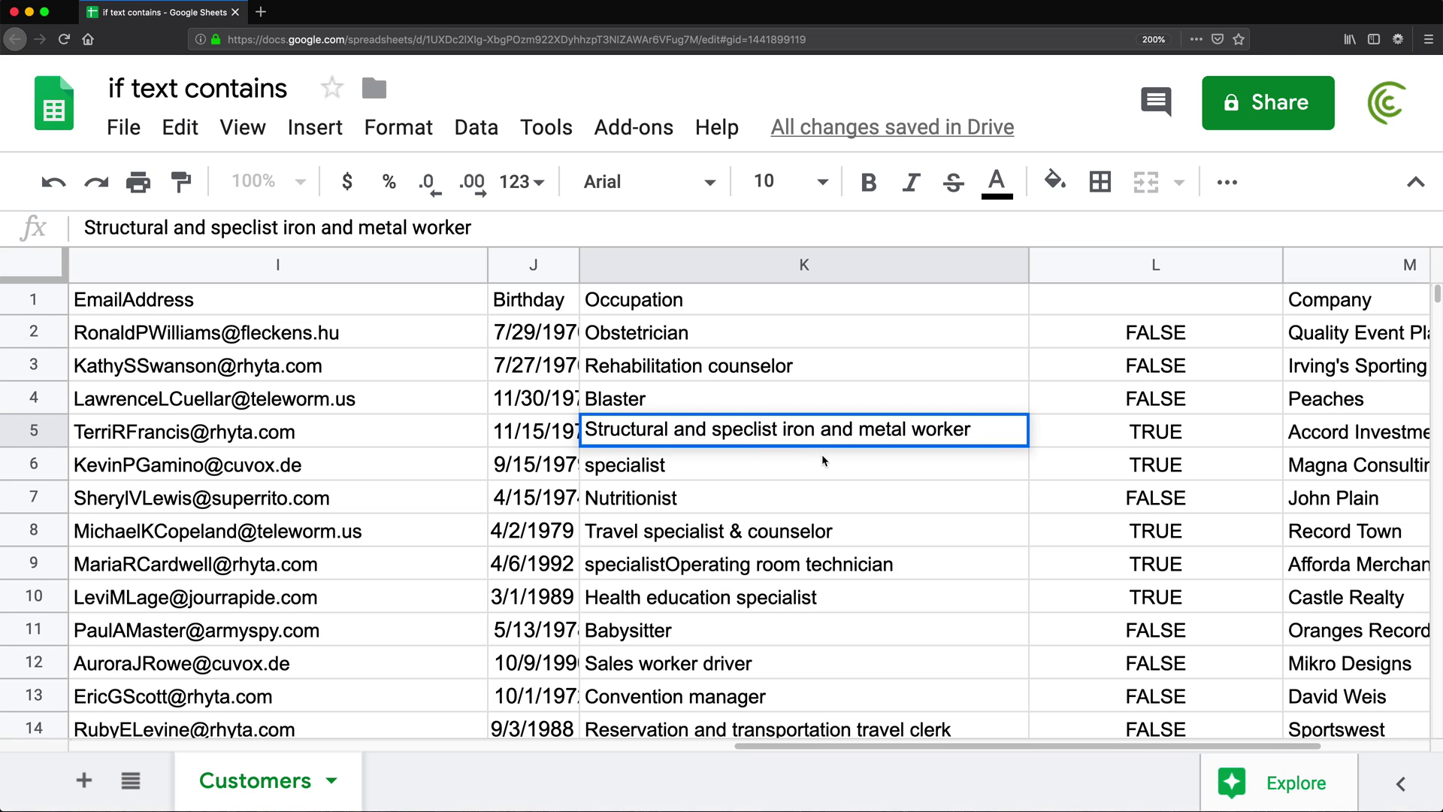
pyautogui.press('BackSpace')
pyautogui.press('BackSpace')
pyautogui.press('BackSpace')
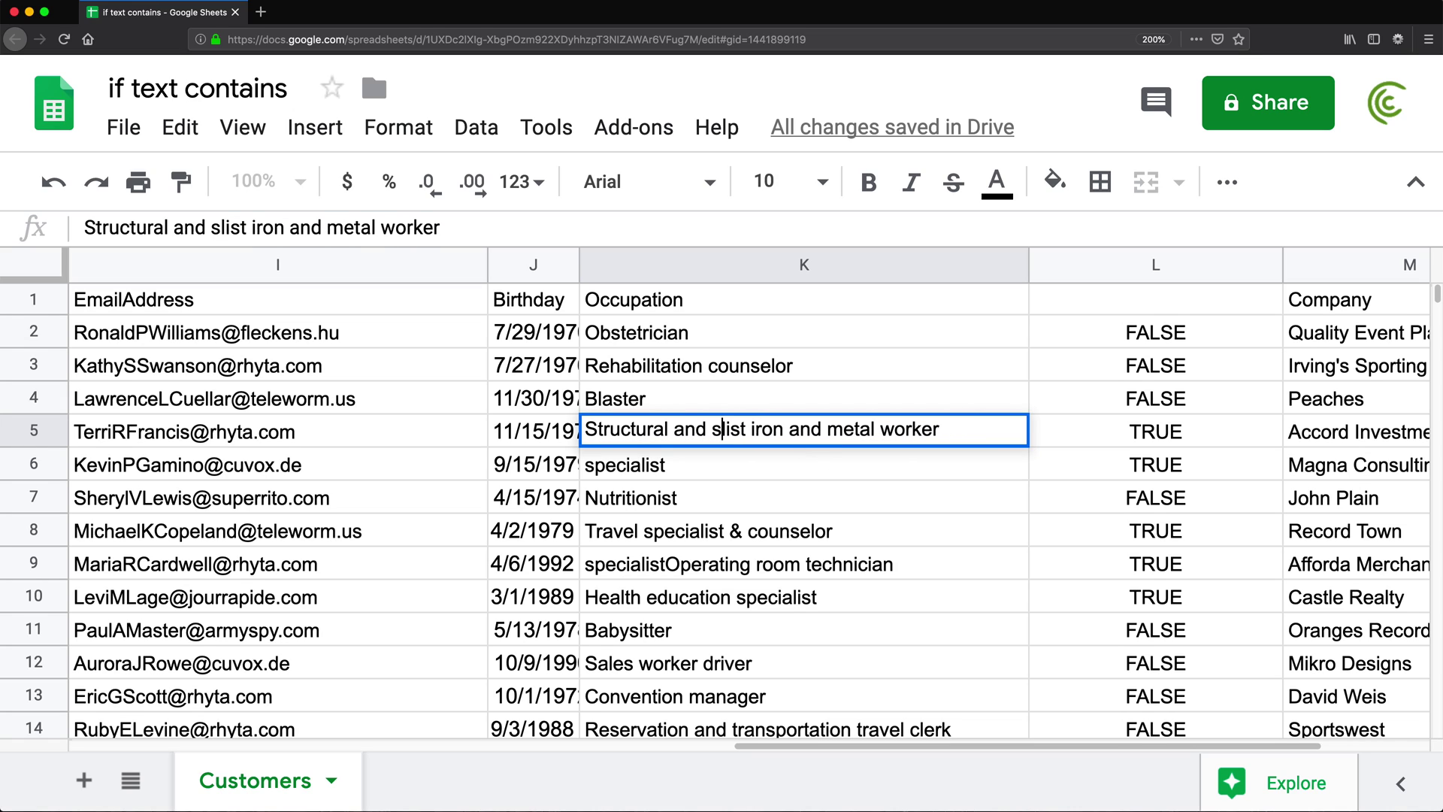
pyautogui.write('p')
pyautogui.press('Return')
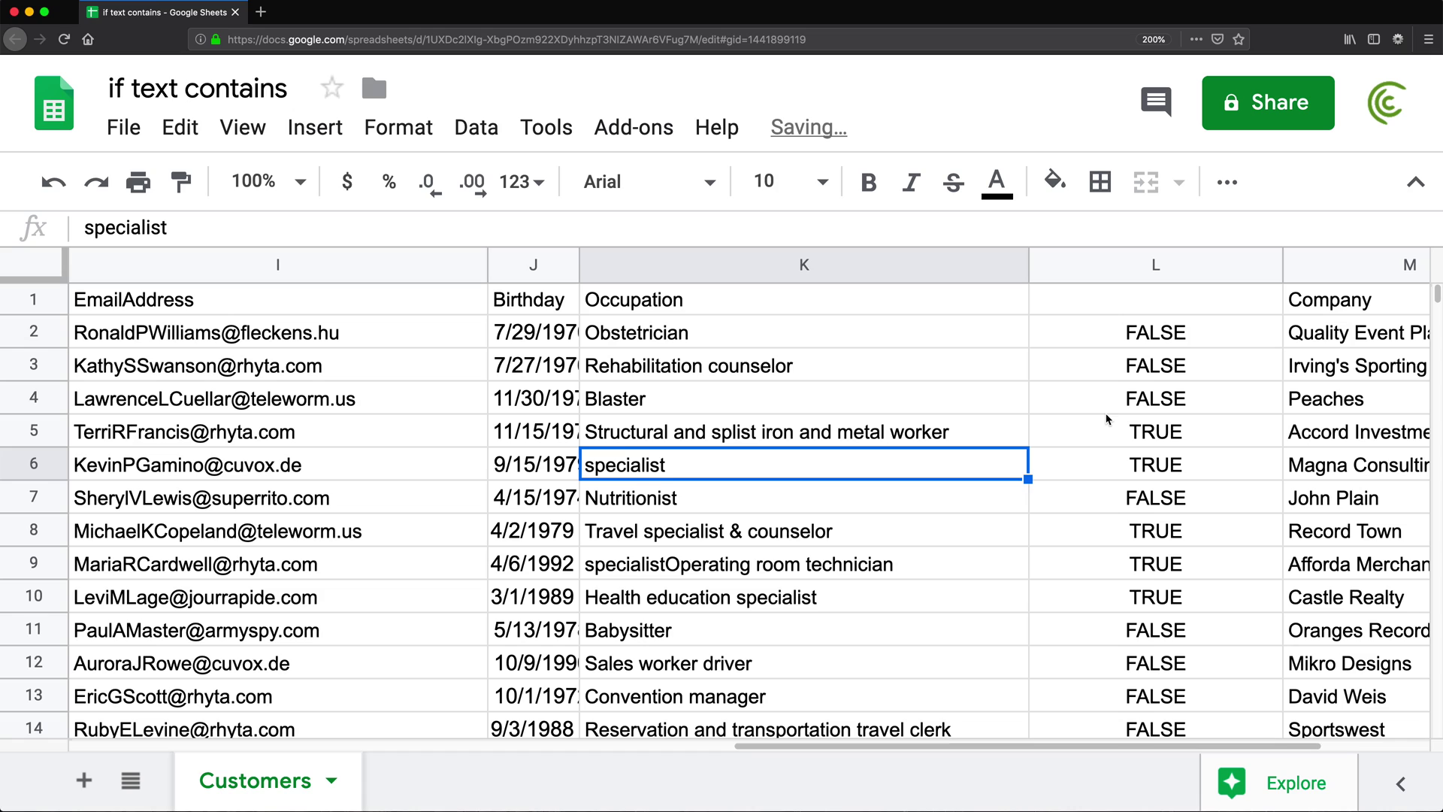
# - Review how the middle wildcard between "sp" and "list" in the L5 formula applies to the edited occupation in K5
pyautogui.click(1125, 430)
pyautogui.doubleClick(1127, 428)
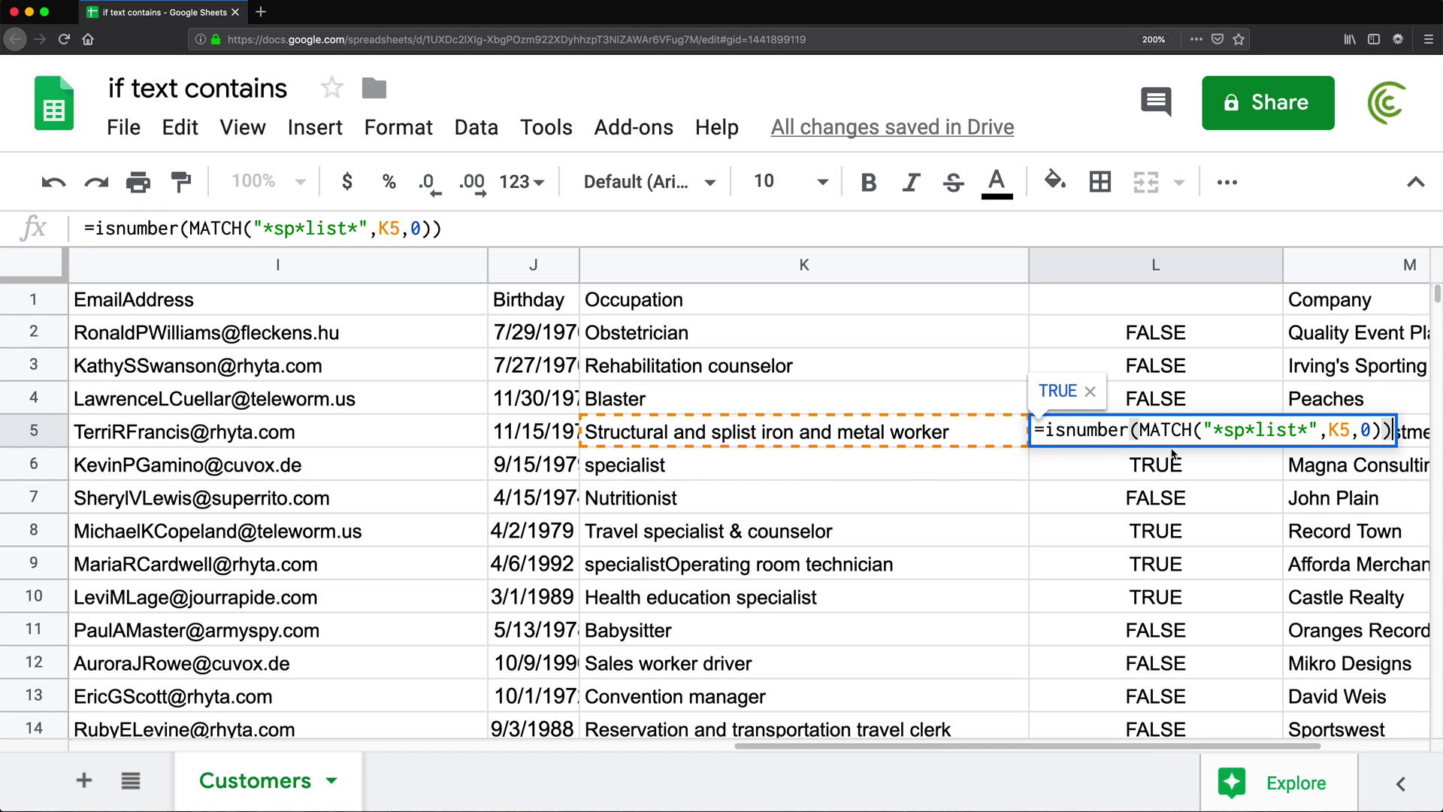
pyautogui.moveTo(1222, 430); pyautogui.dragTo(1244, 430)
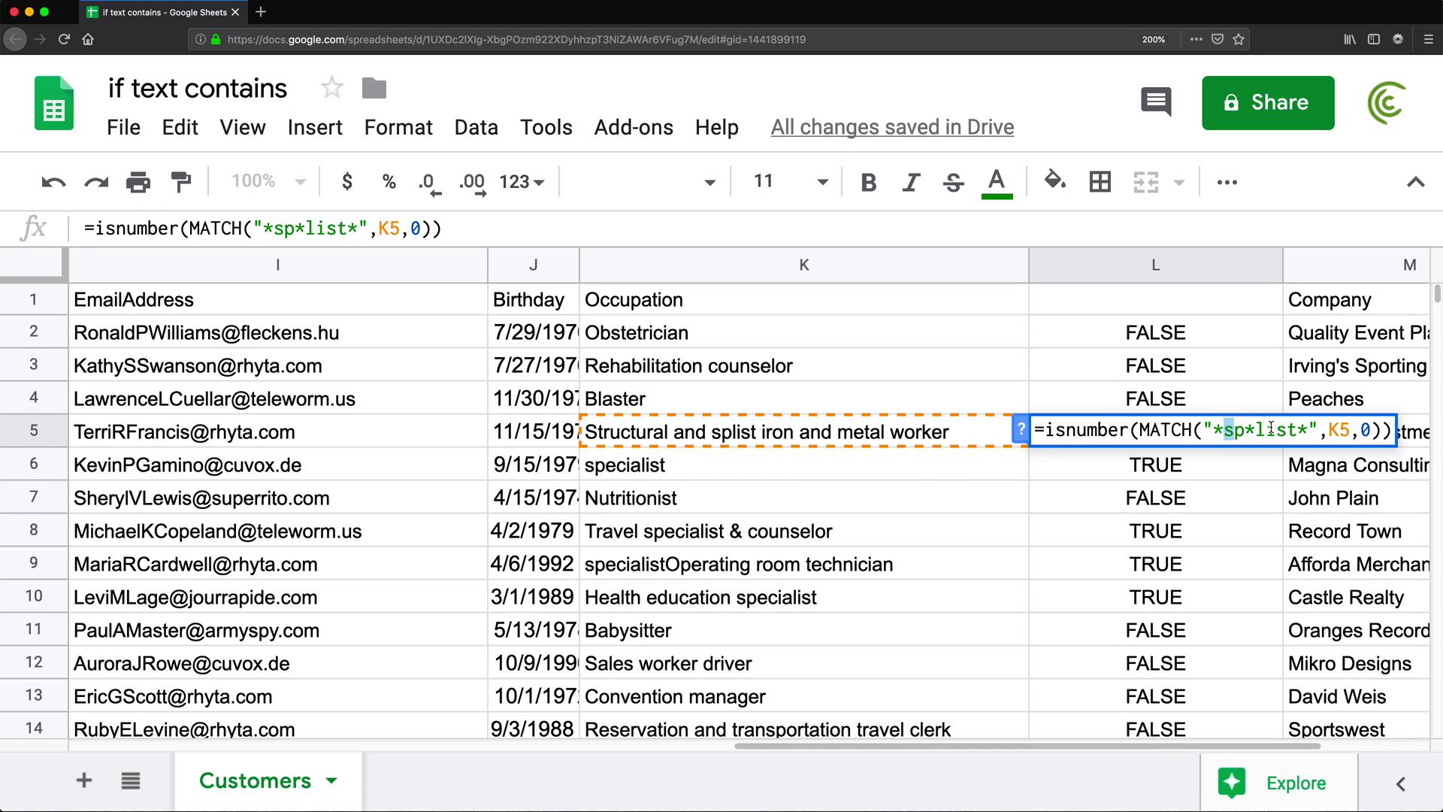
pyautogui.click(1254, 430)
pyautogui.press('BackSpace')
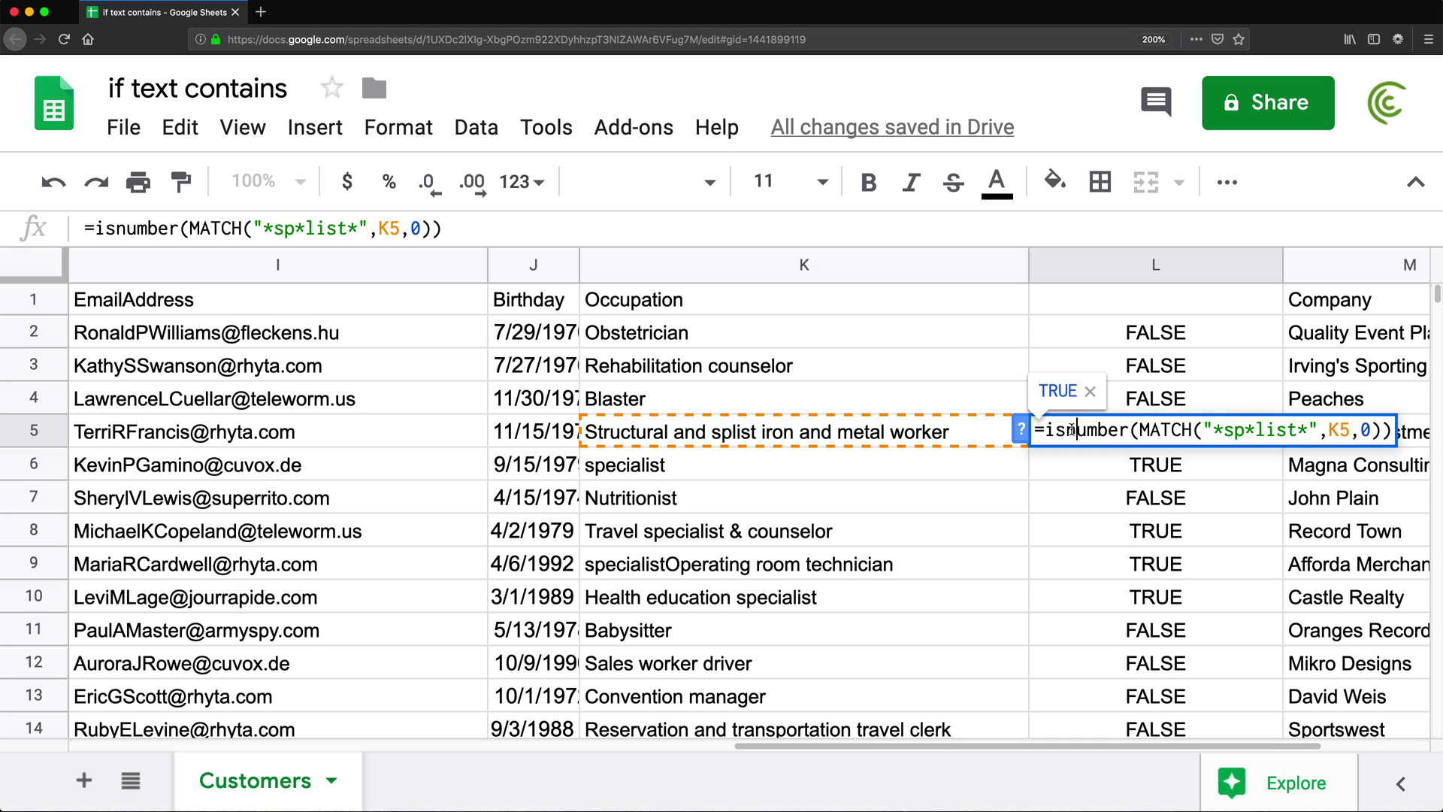
pyautogui.click(1225, 430)
pyautogui.moveTo(1225, 430); pyautogui.dragTo(1287, 430)
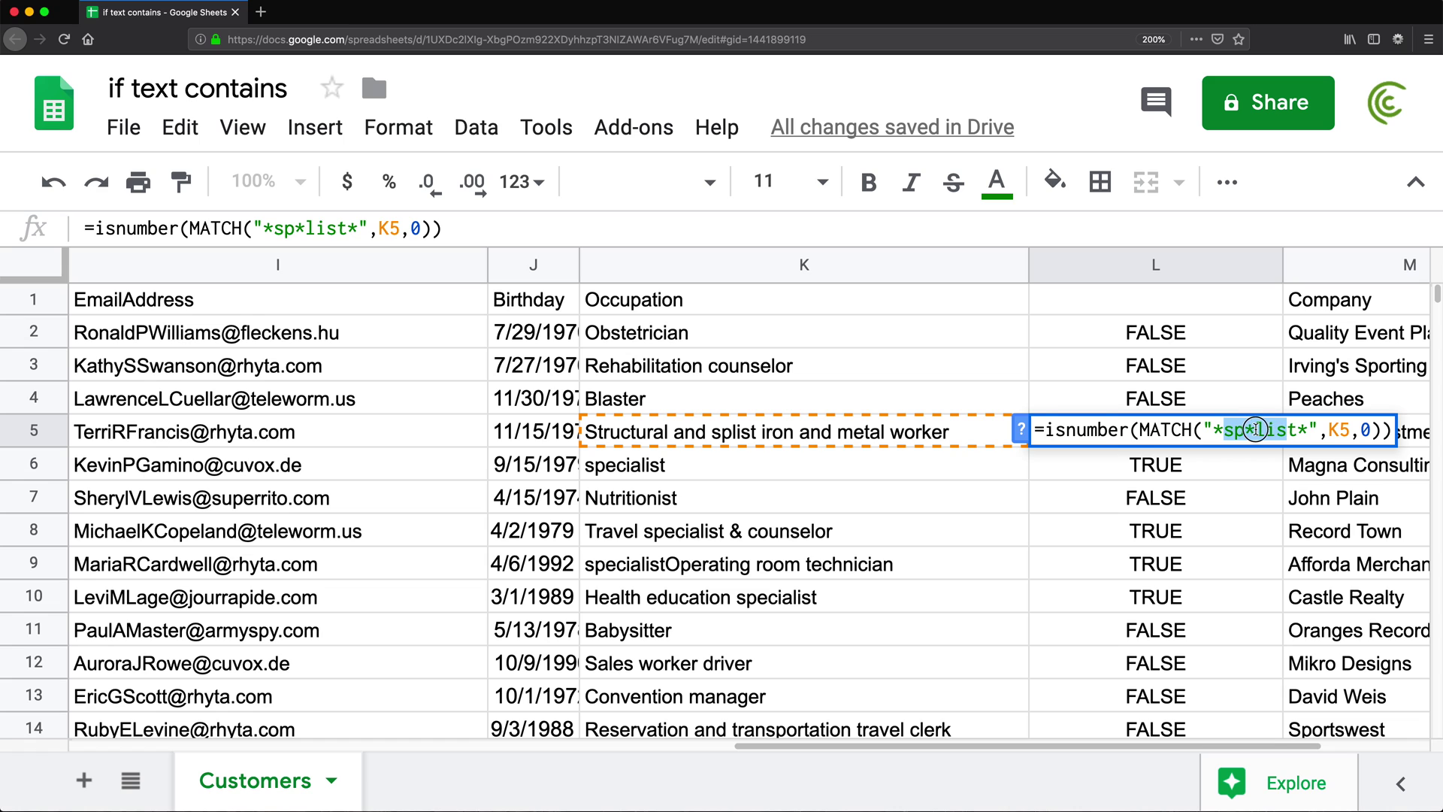
pyautogui.click(1255, 430)
pyautogui.press('Return')
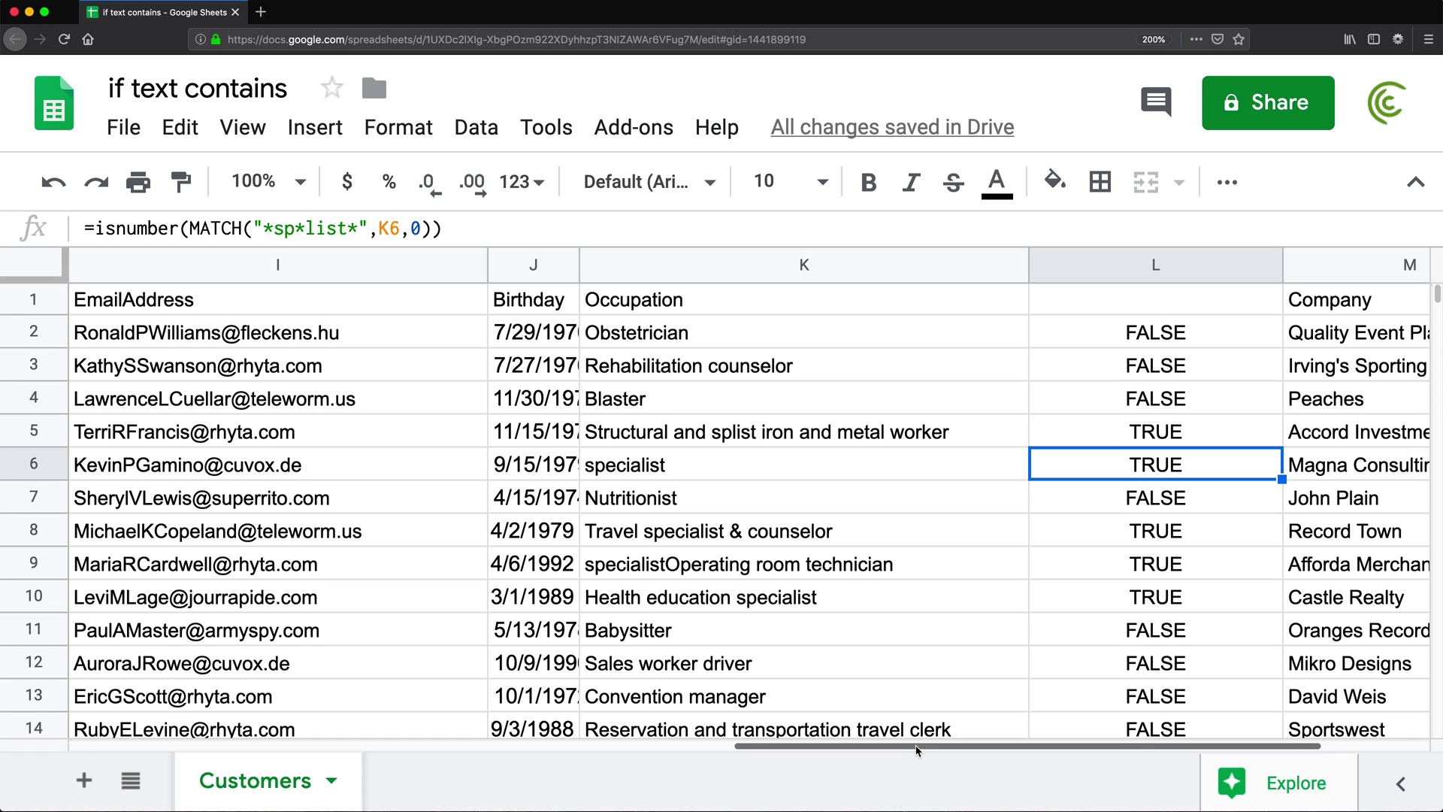
# - Insert a blank column between StreetAddress and City and widen it, ending with cell F2 selected
pyautogui.moveTo(916, 747); pyautogui.dragTo(383, 727)
pyautogui.moveTo(509, 303); pyautogui.dragTo(506, 629)
pyautogui.rightClick(776, 267)
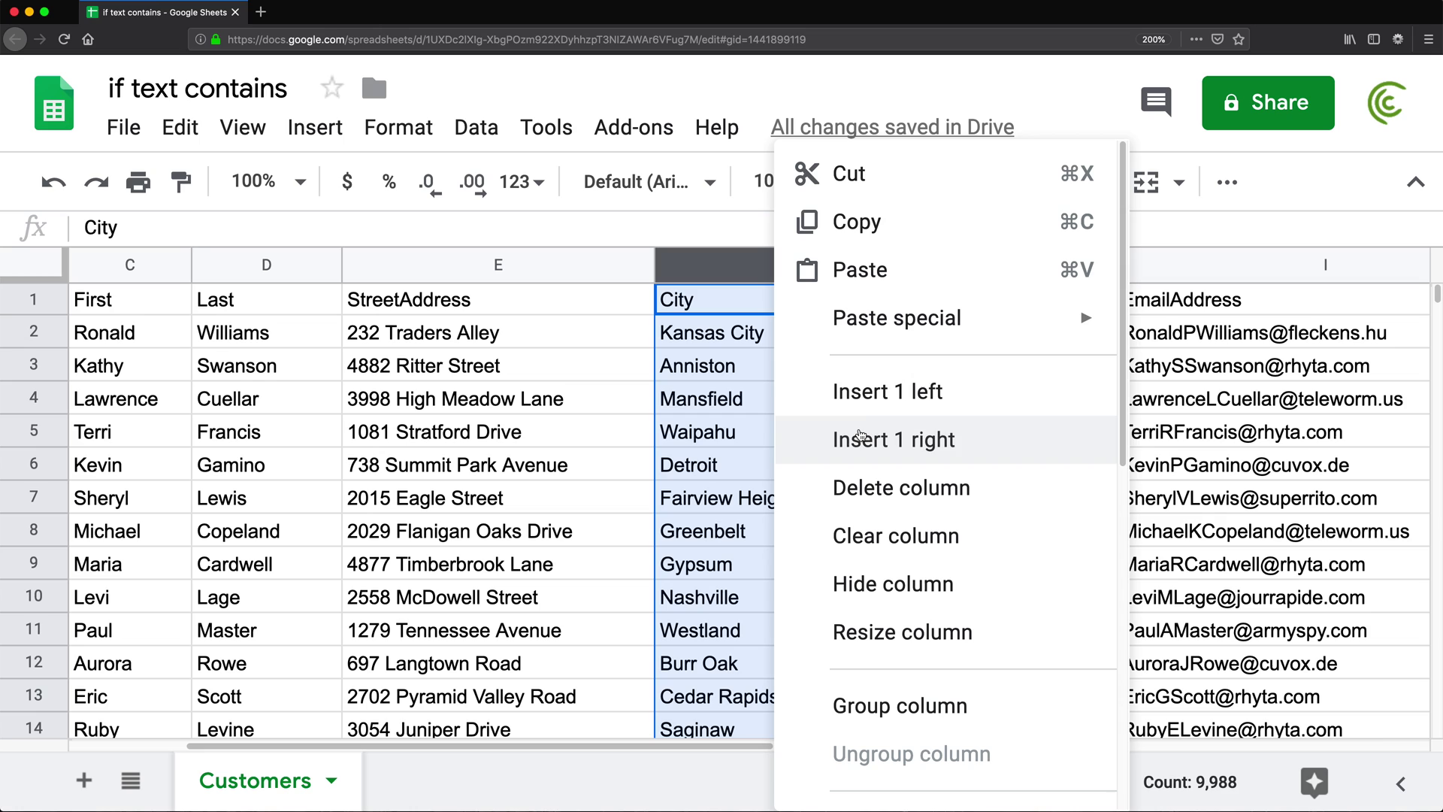
pyautogui.click(862, 404)
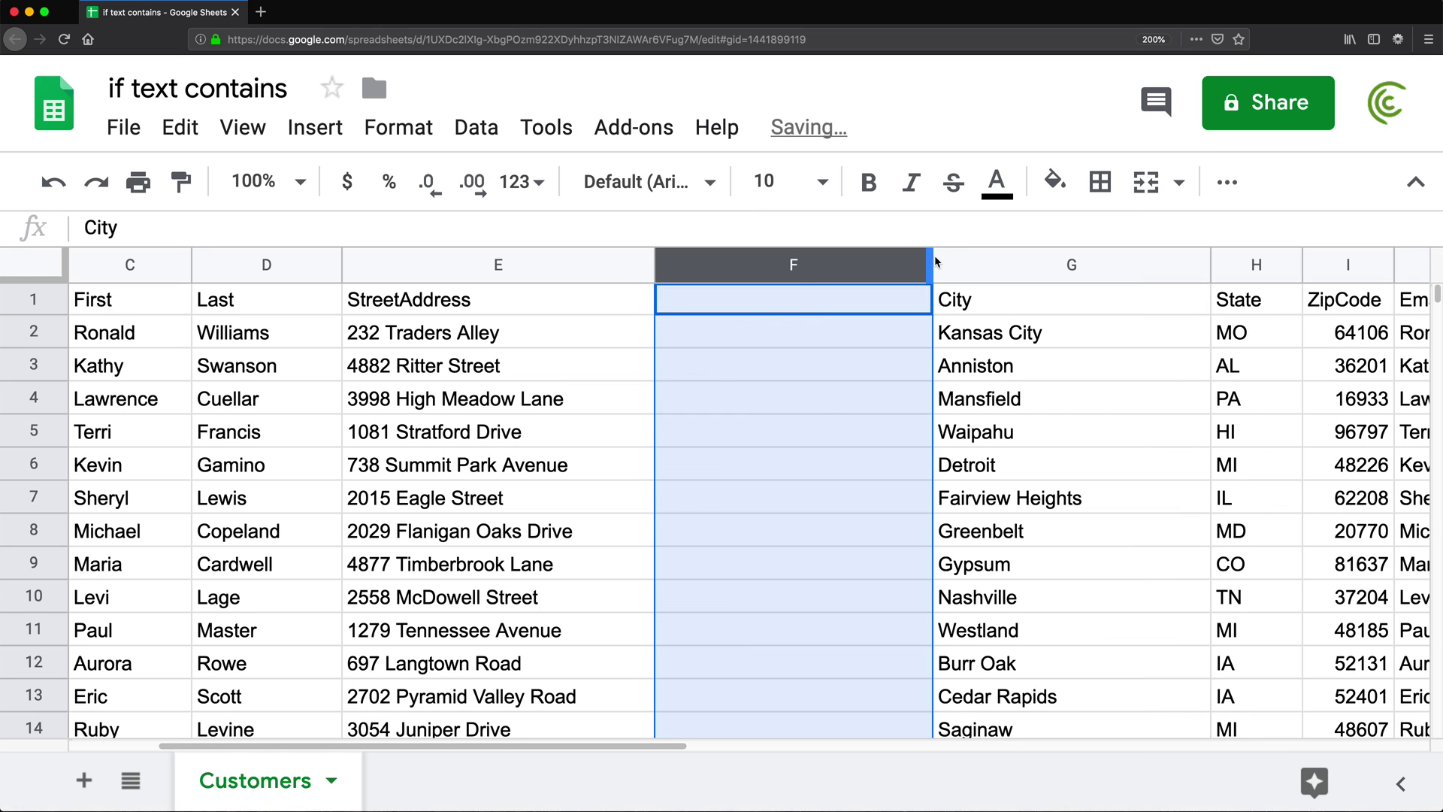
pyautogui.moveTo(933, 255); pyautogui.dragTo(1037, 255)
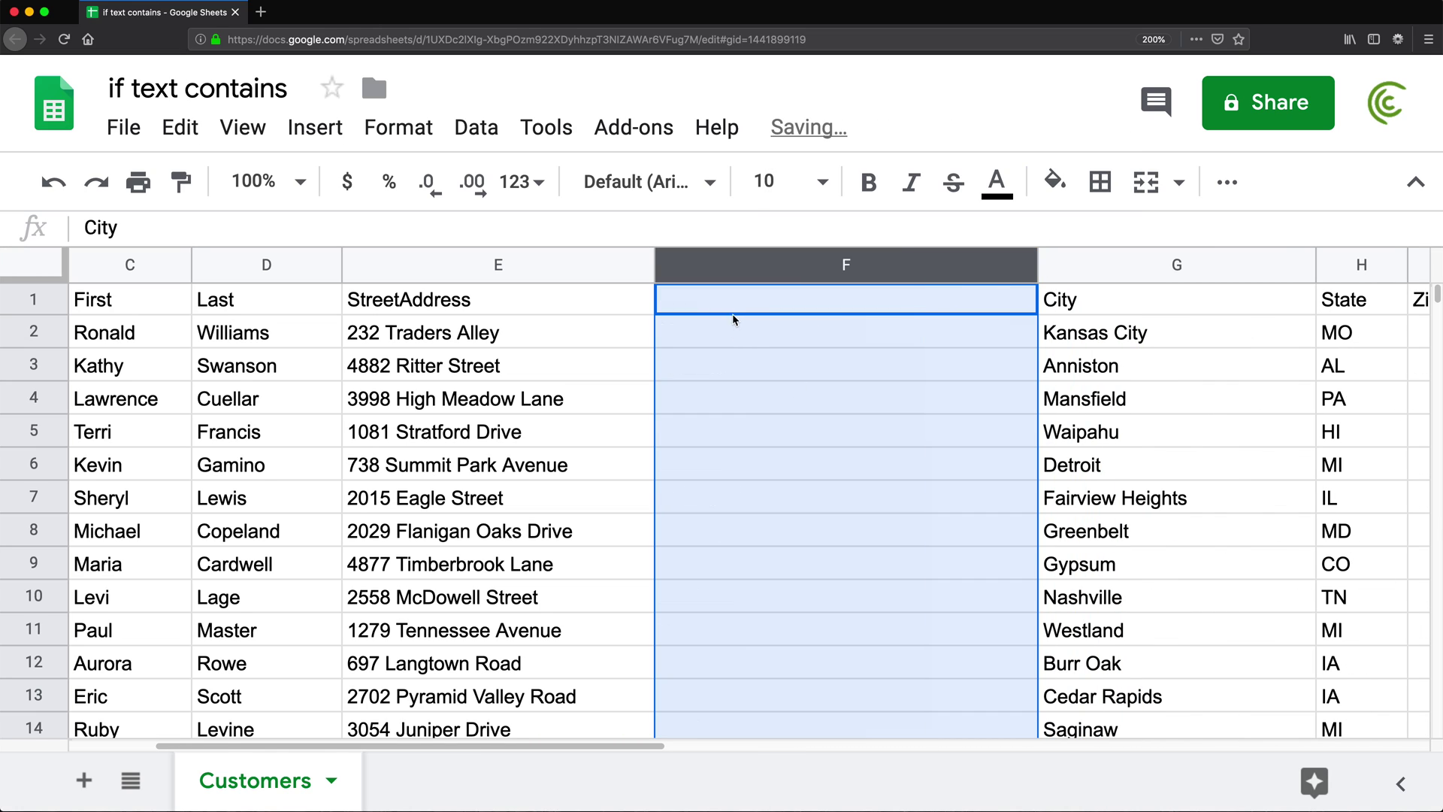
pyautogui.click(733, 323)
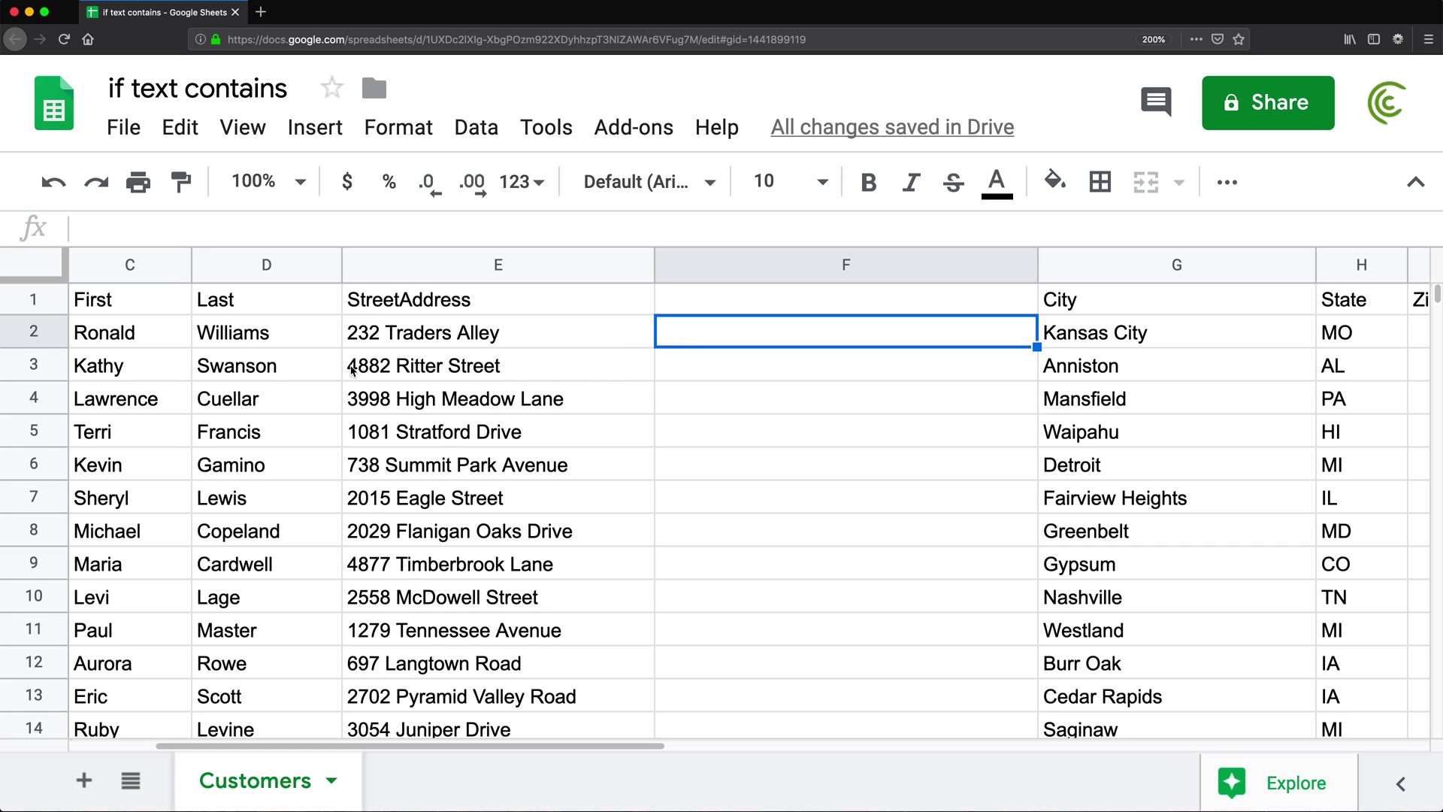
# - Examine the four-digit house number at the start of the address in E3
pyautogui.doubleClick(376, 365)
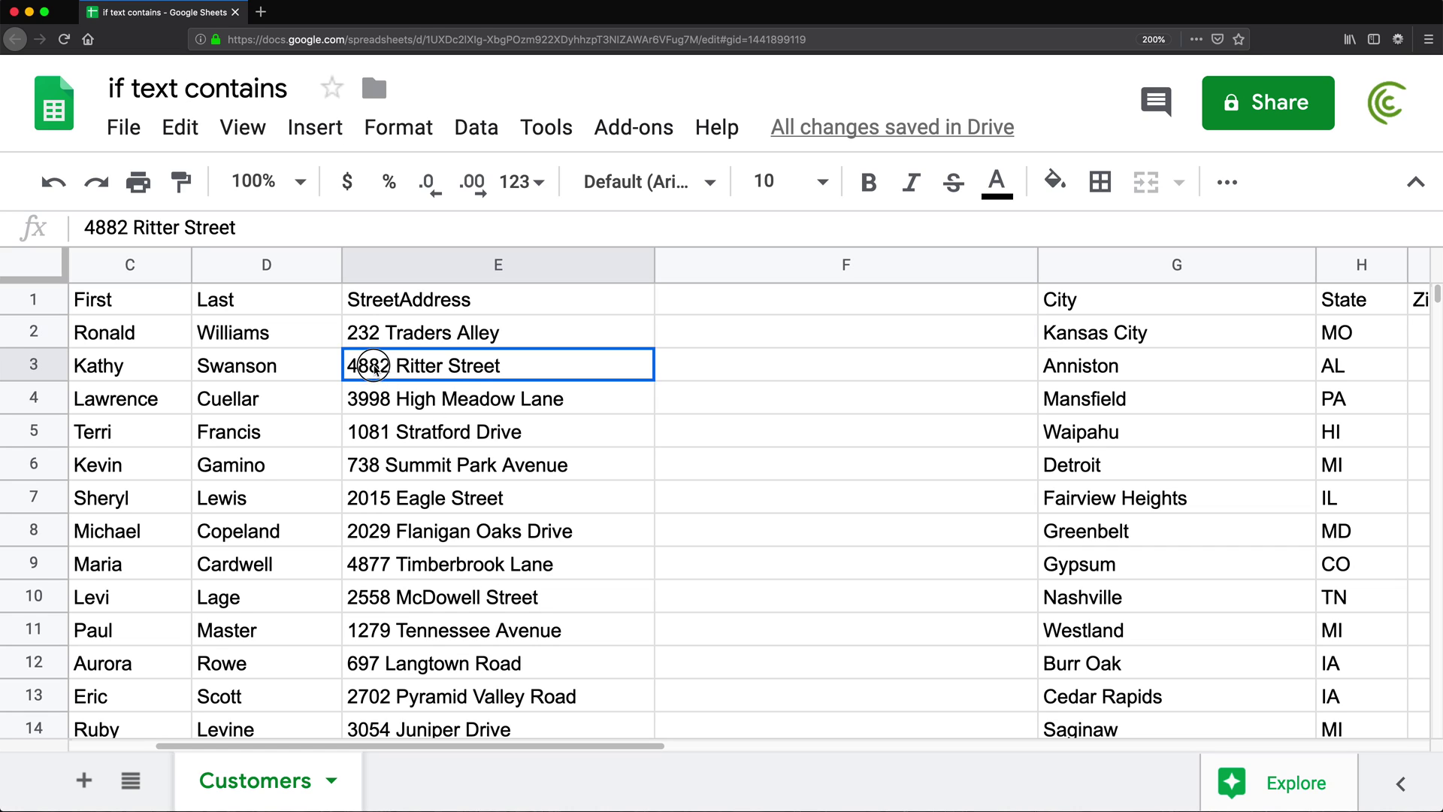
pyautogui.doubleClick(388, 365)
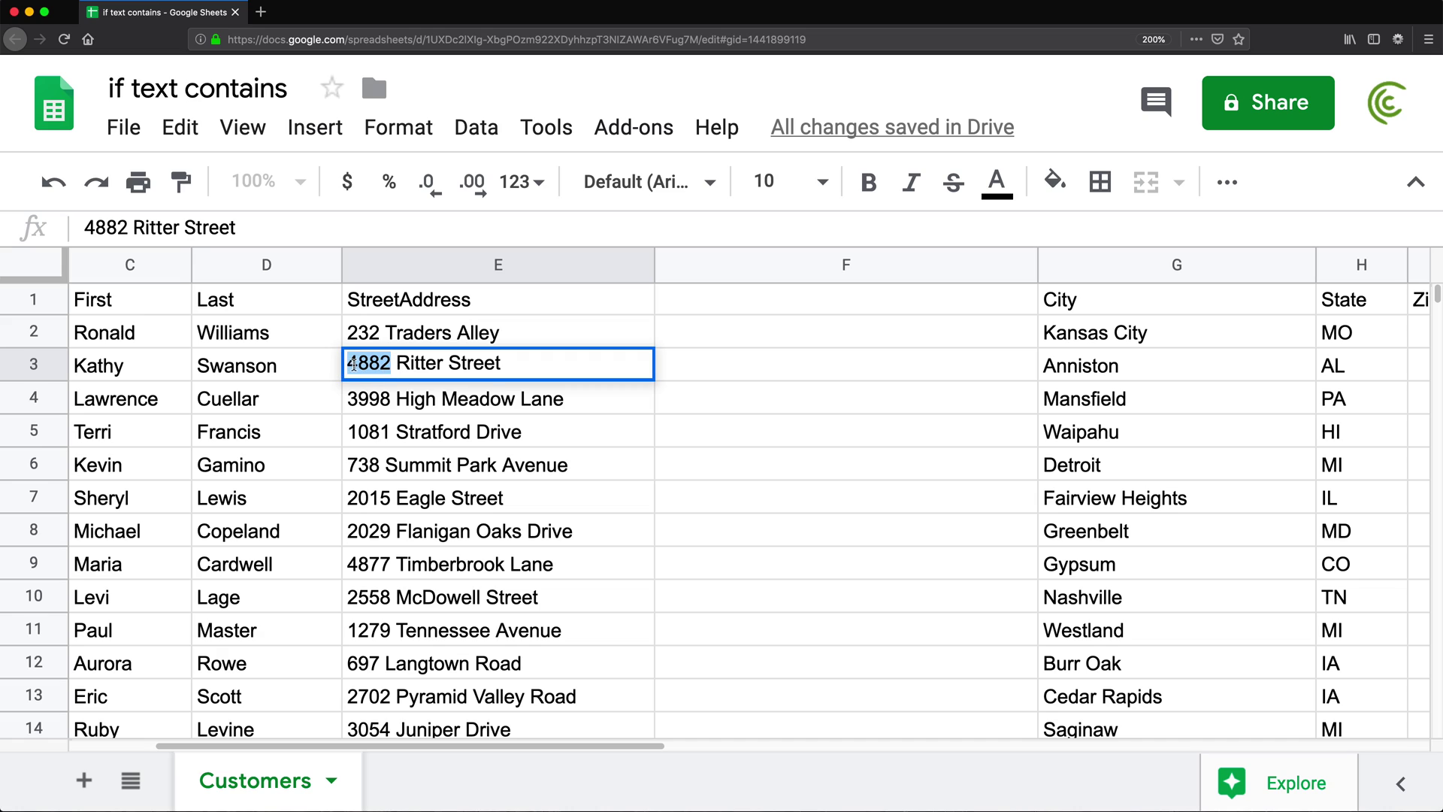
pyautogui.click(395, 362)
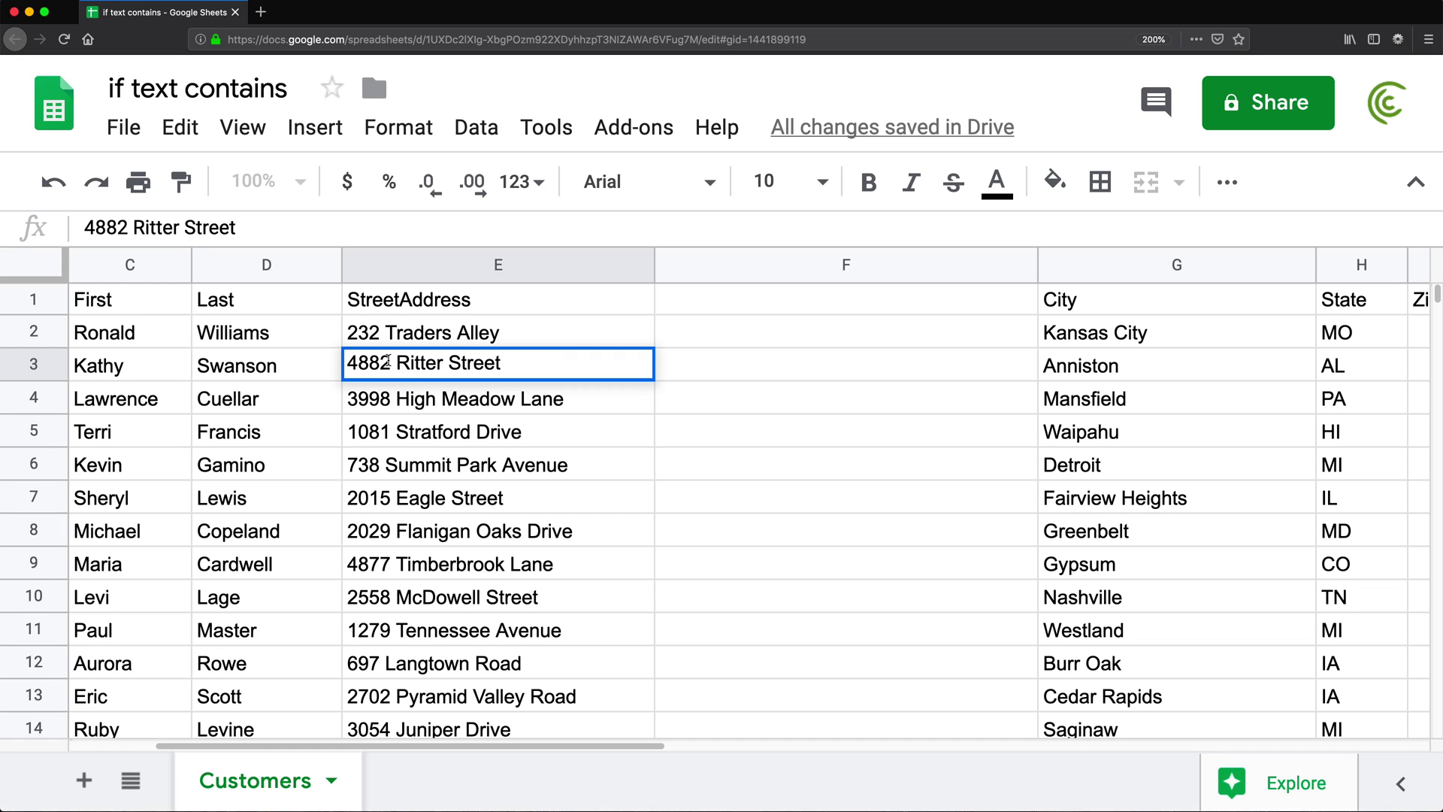
pyautogui.press('Escape')
# - Enter =MATCH("???? *",E2,0) in F2 to test for a four-character start followed by a space
pyautogui.click(679, 336)
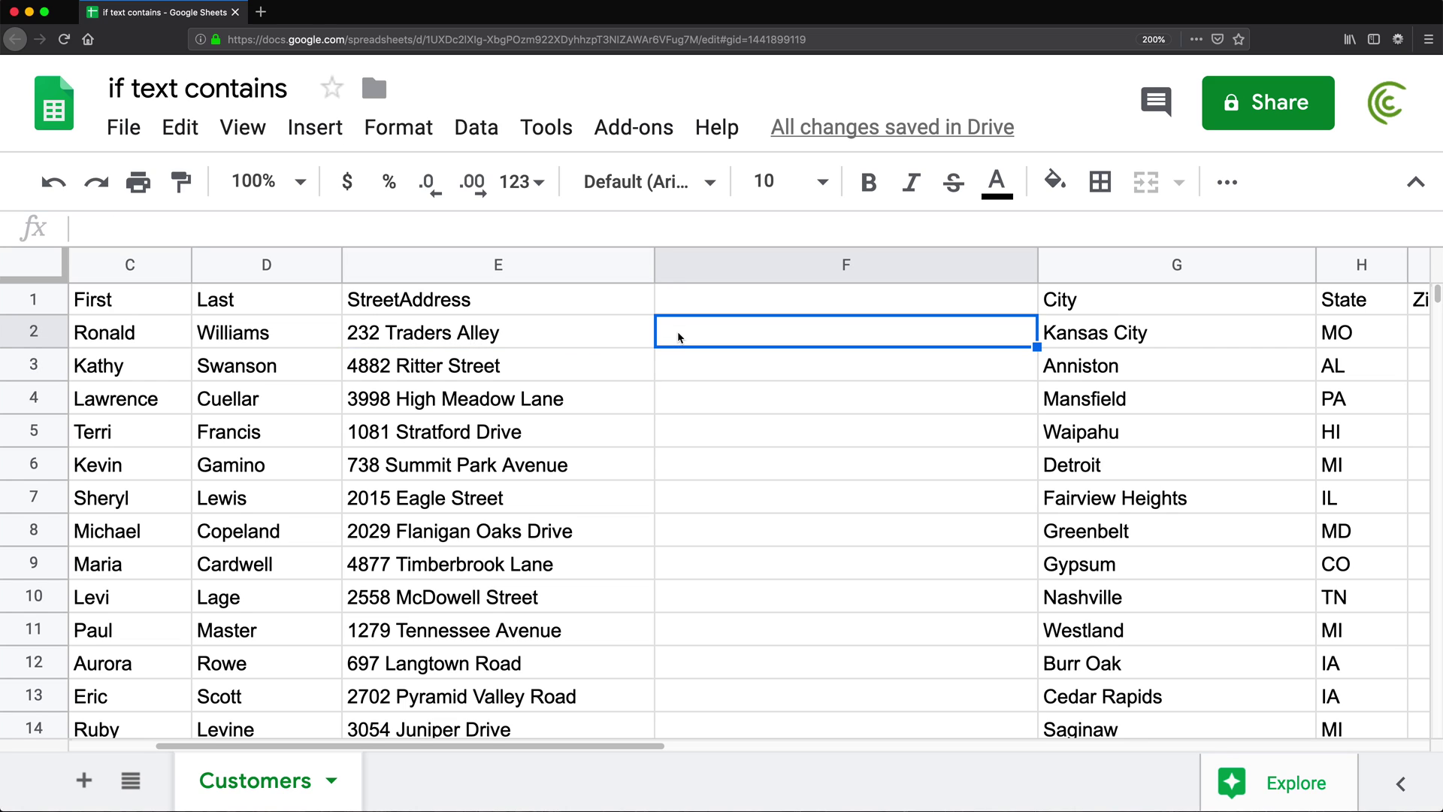
pyautogui.write('=ma')
pyautogui.press('Tab')
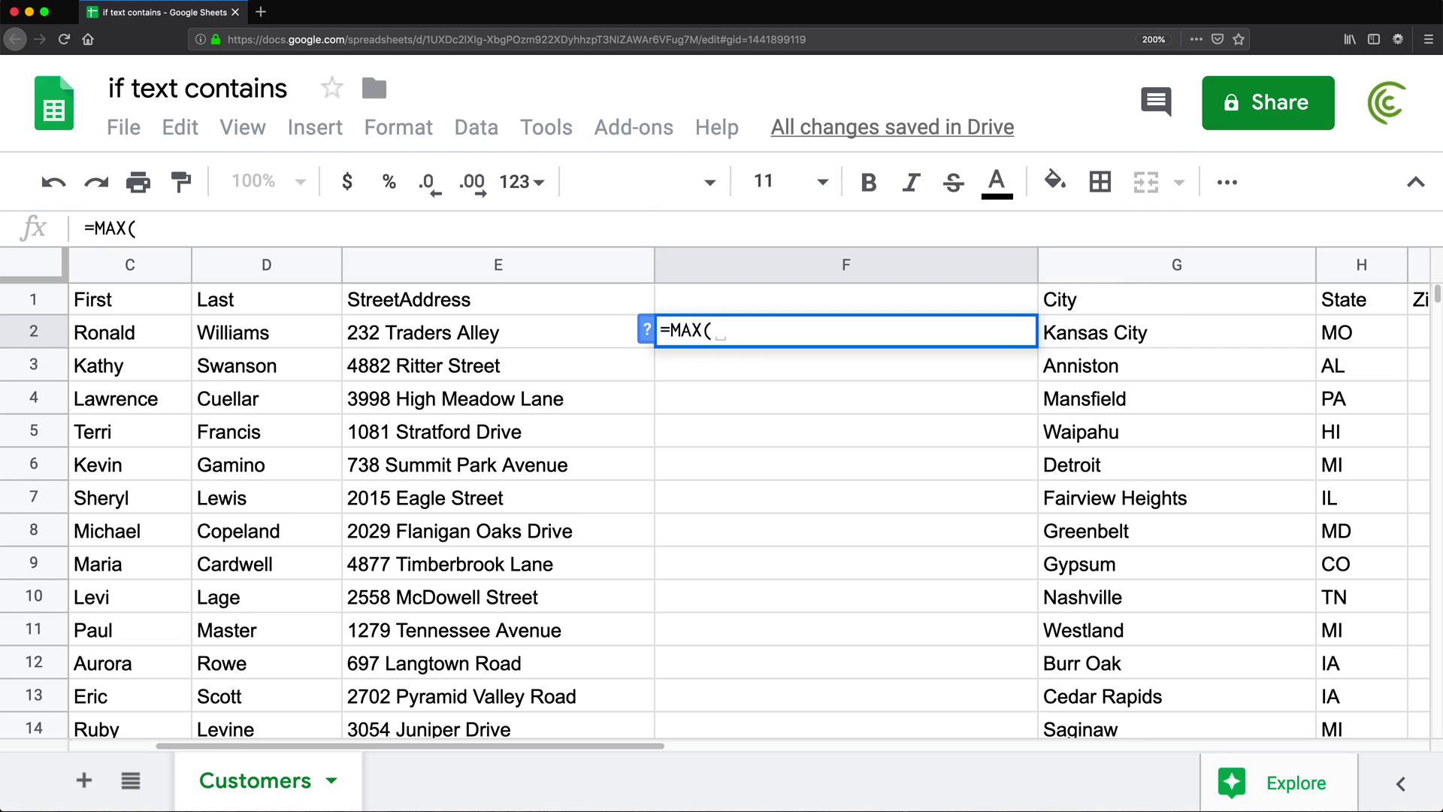
pyautogui.press('BackSpace')
pyautogui.press('BackSpace')
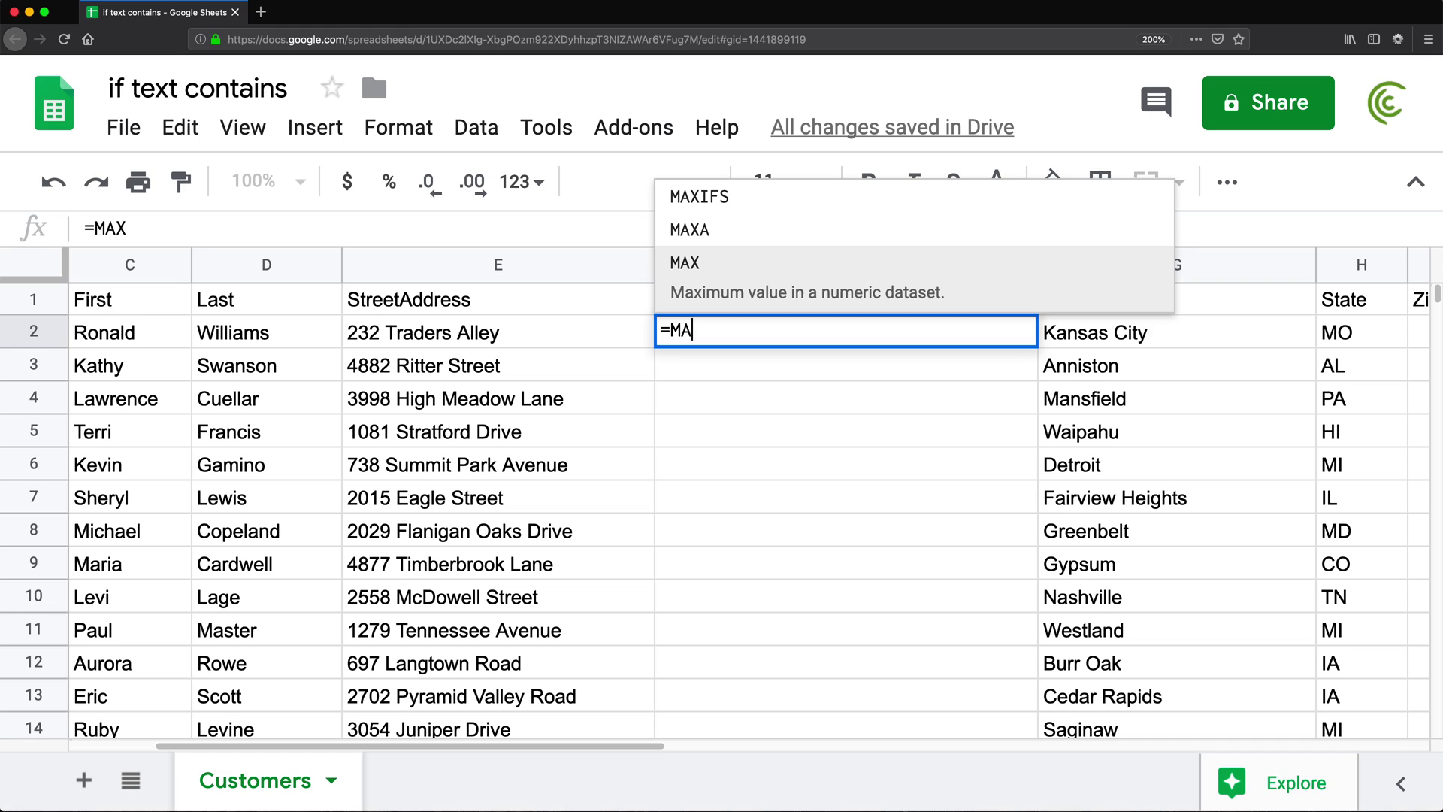
pyautogui.write('t')
pyautogui.press('Tab')
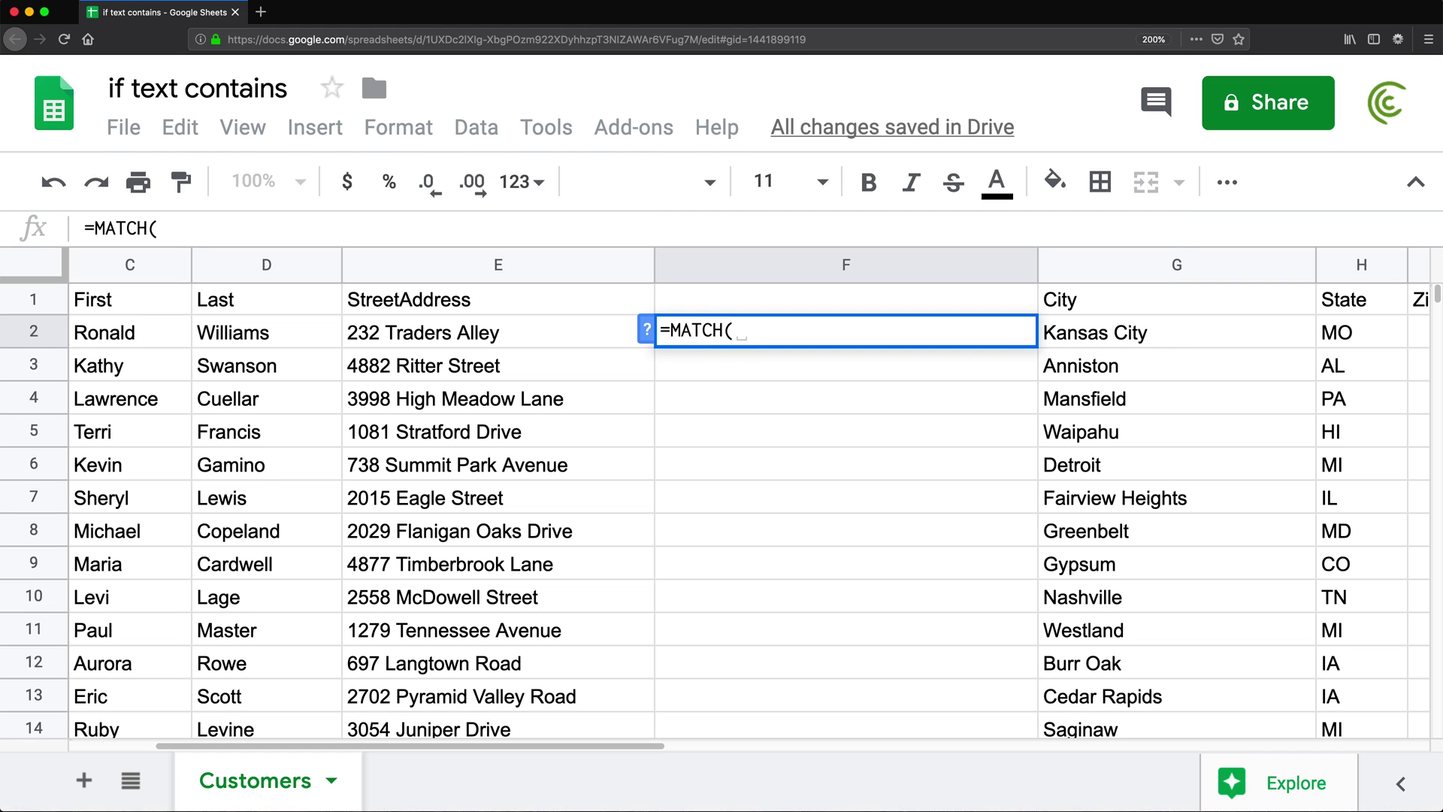
pyautogui.write('"')
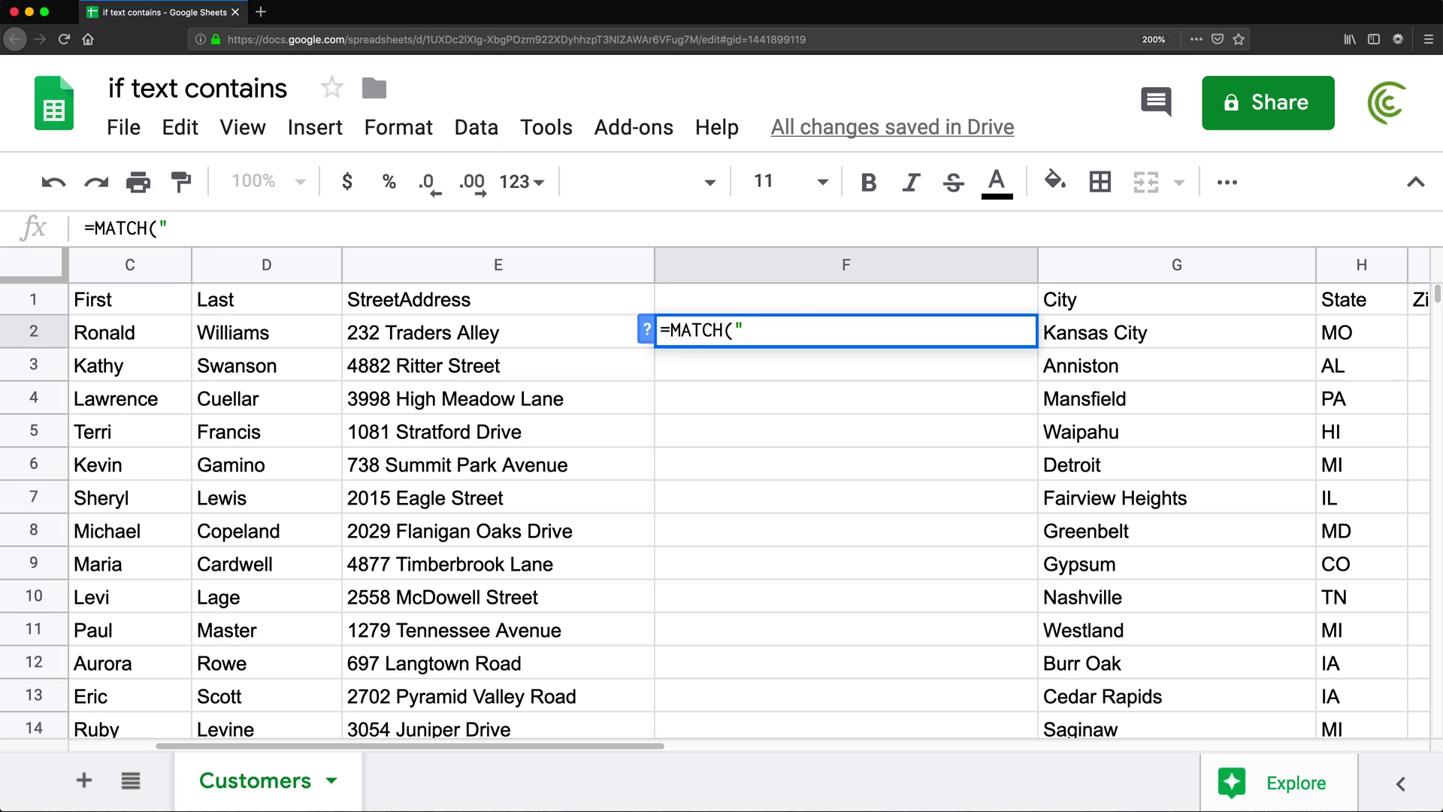
pyautogui.write('??')
pyautogui.write('?')
pyautogui.write('*",')
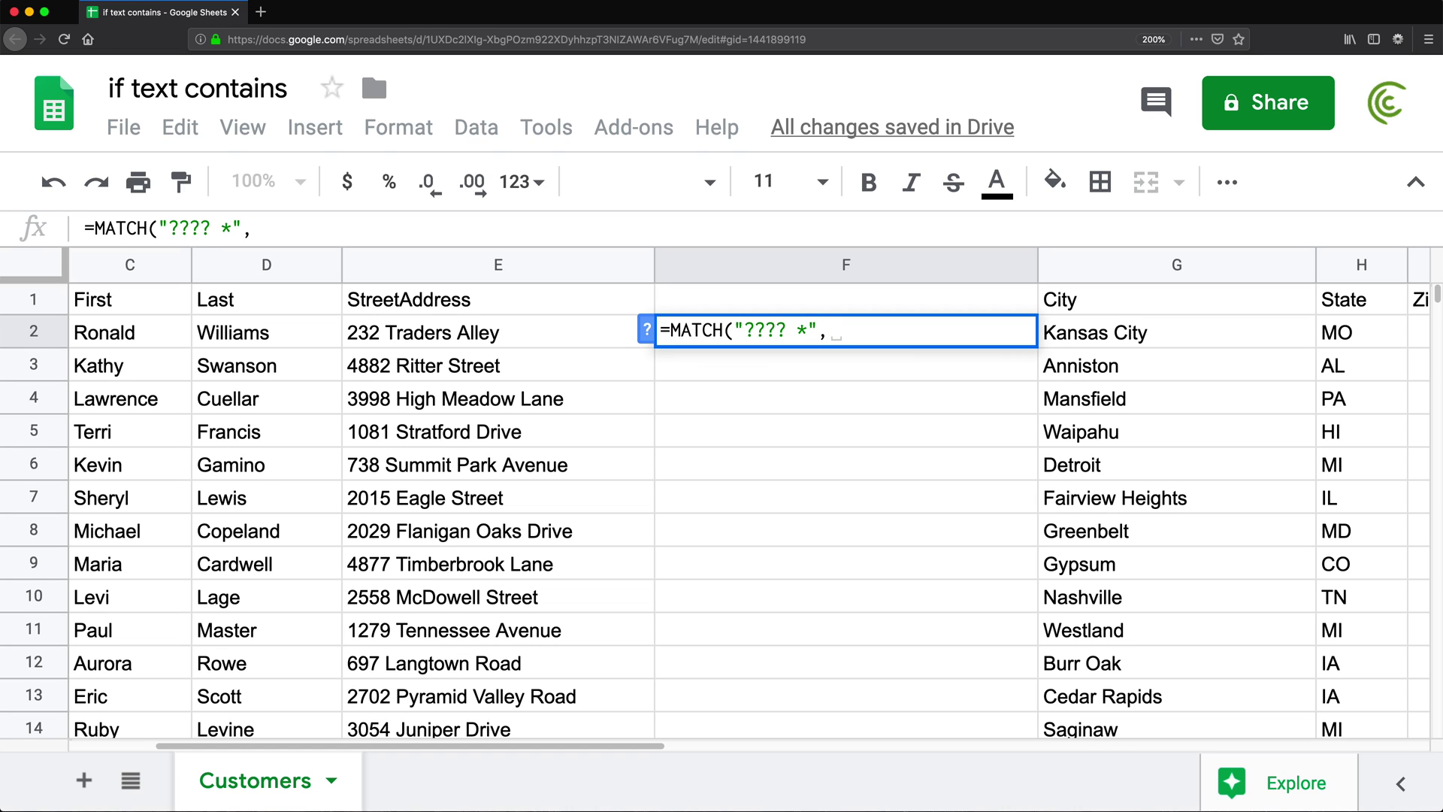
pyautogui.click(502, 335)
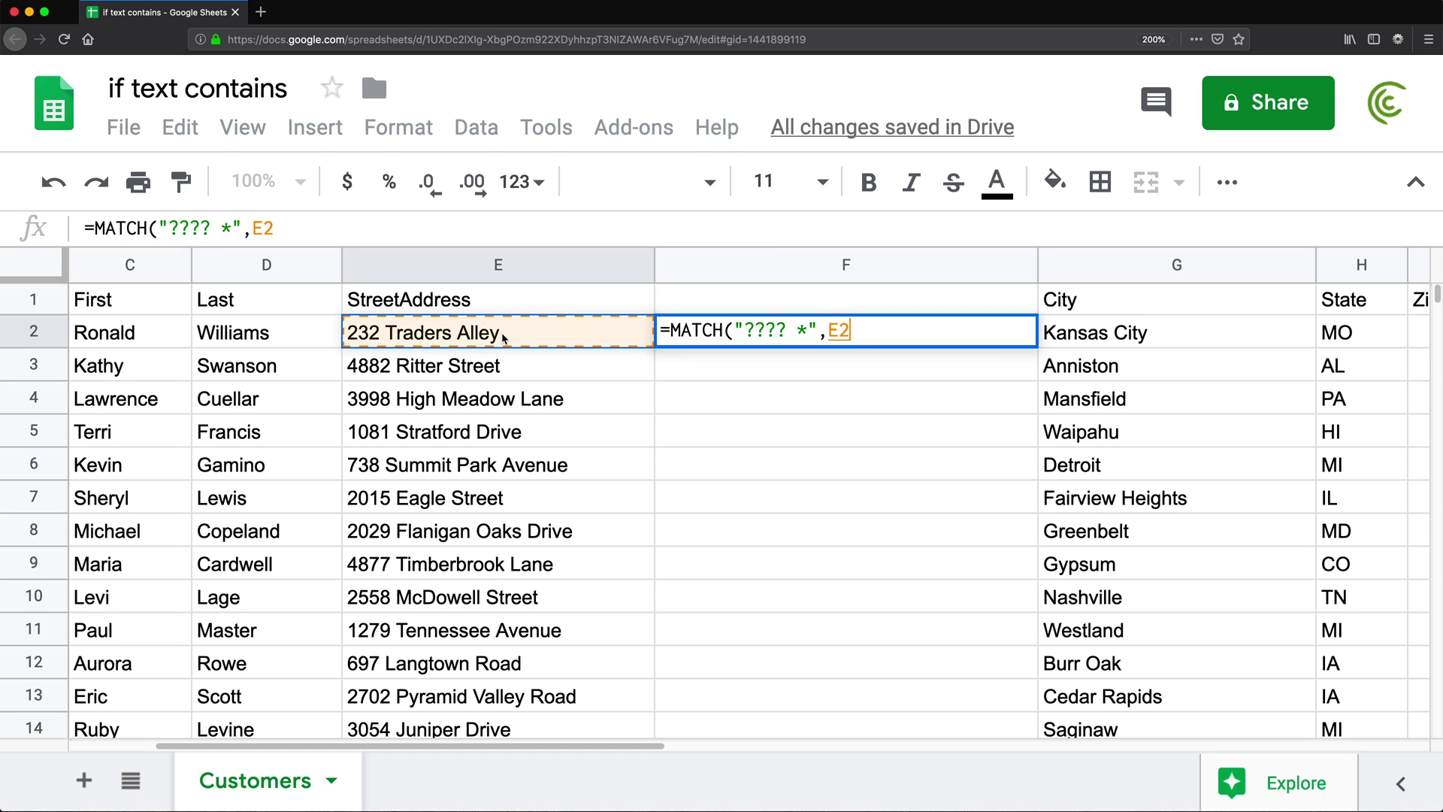
pyautogui.write(',0')
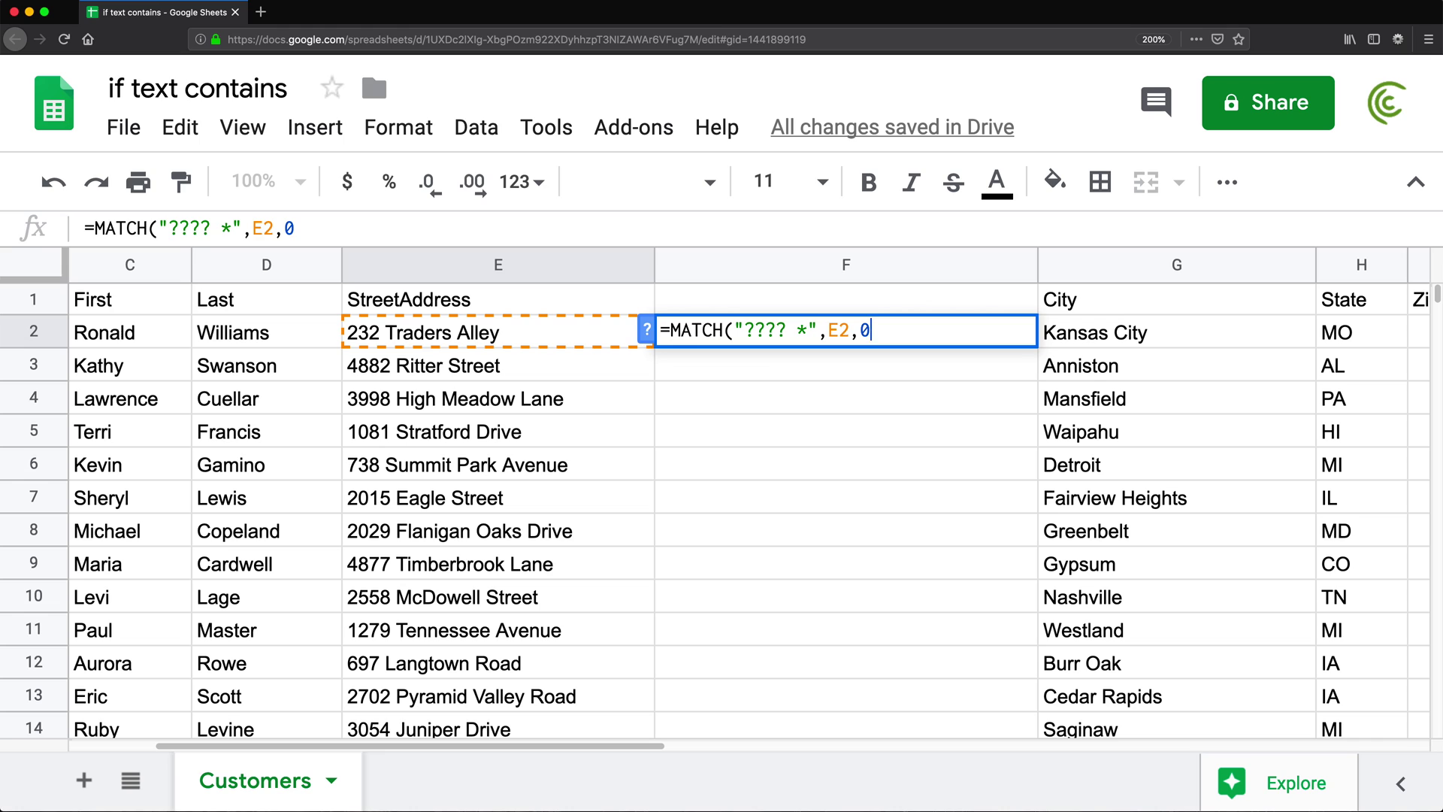
pyautogui.write(')')
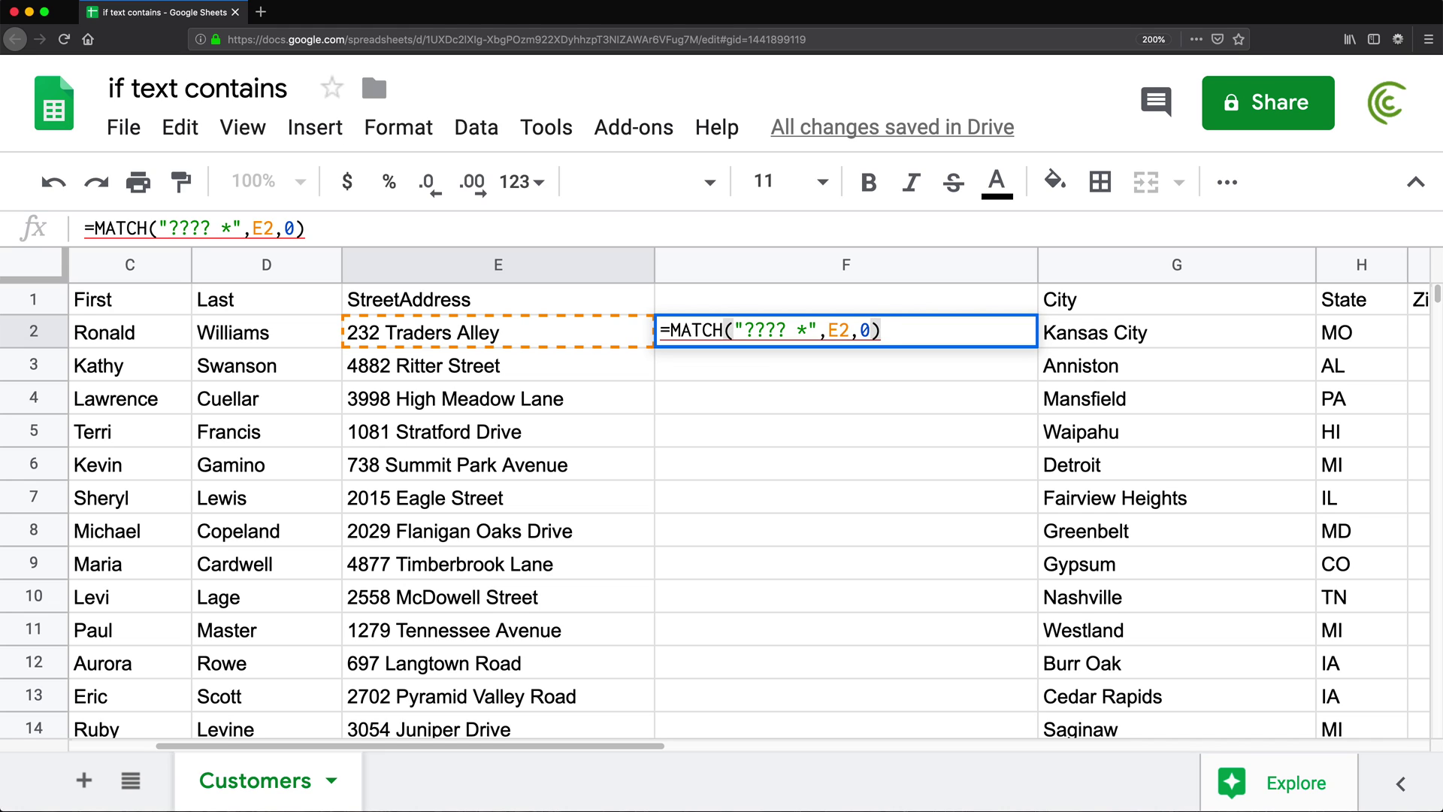
pyautogui.press('Return')
# - Review the four question marks in the F2 formula against the address in E2, leaving the formula as it is
pyautogui.doubleClick(872, 332)
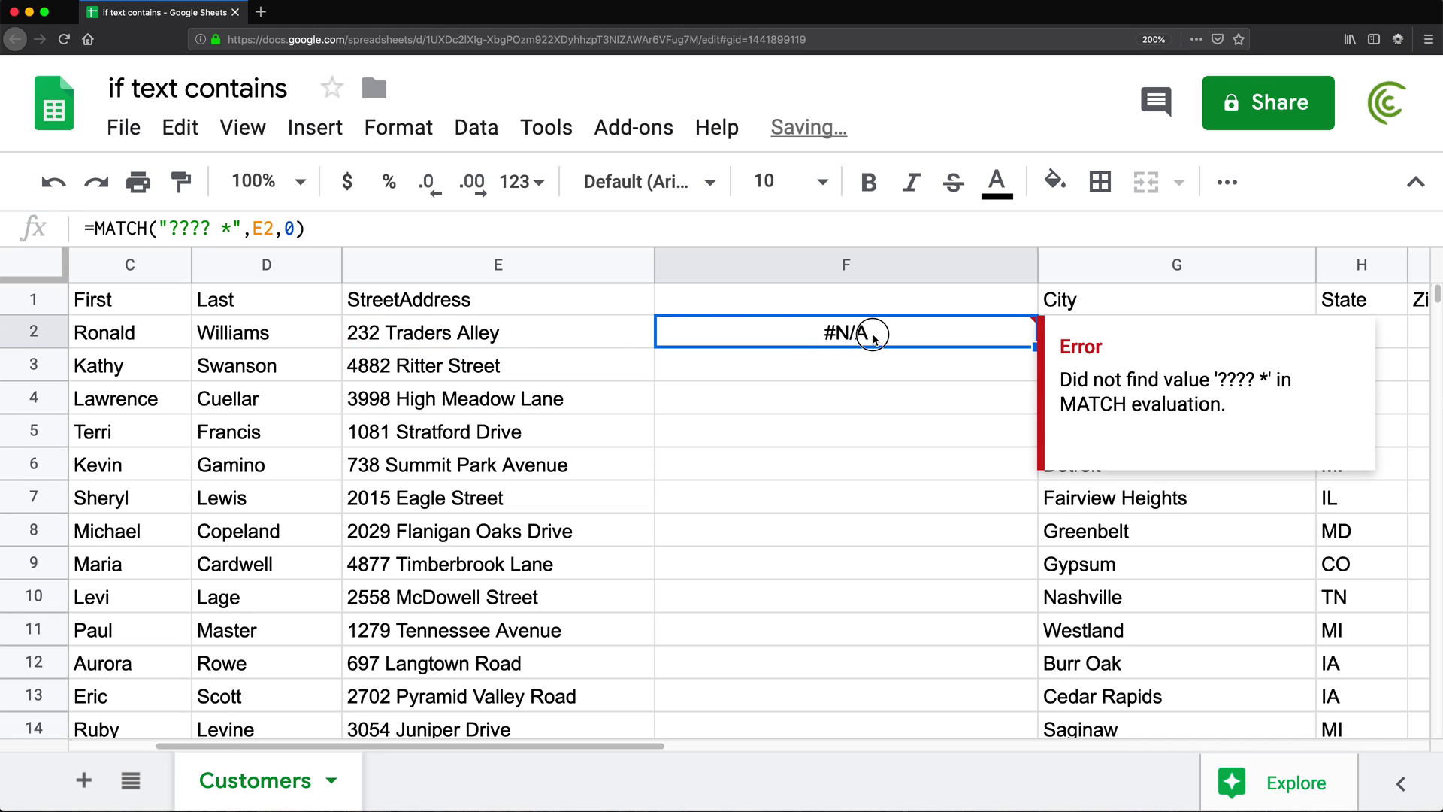
pyautogui.moveTo(742, 327); pyautogui.dragTo(787, 331)
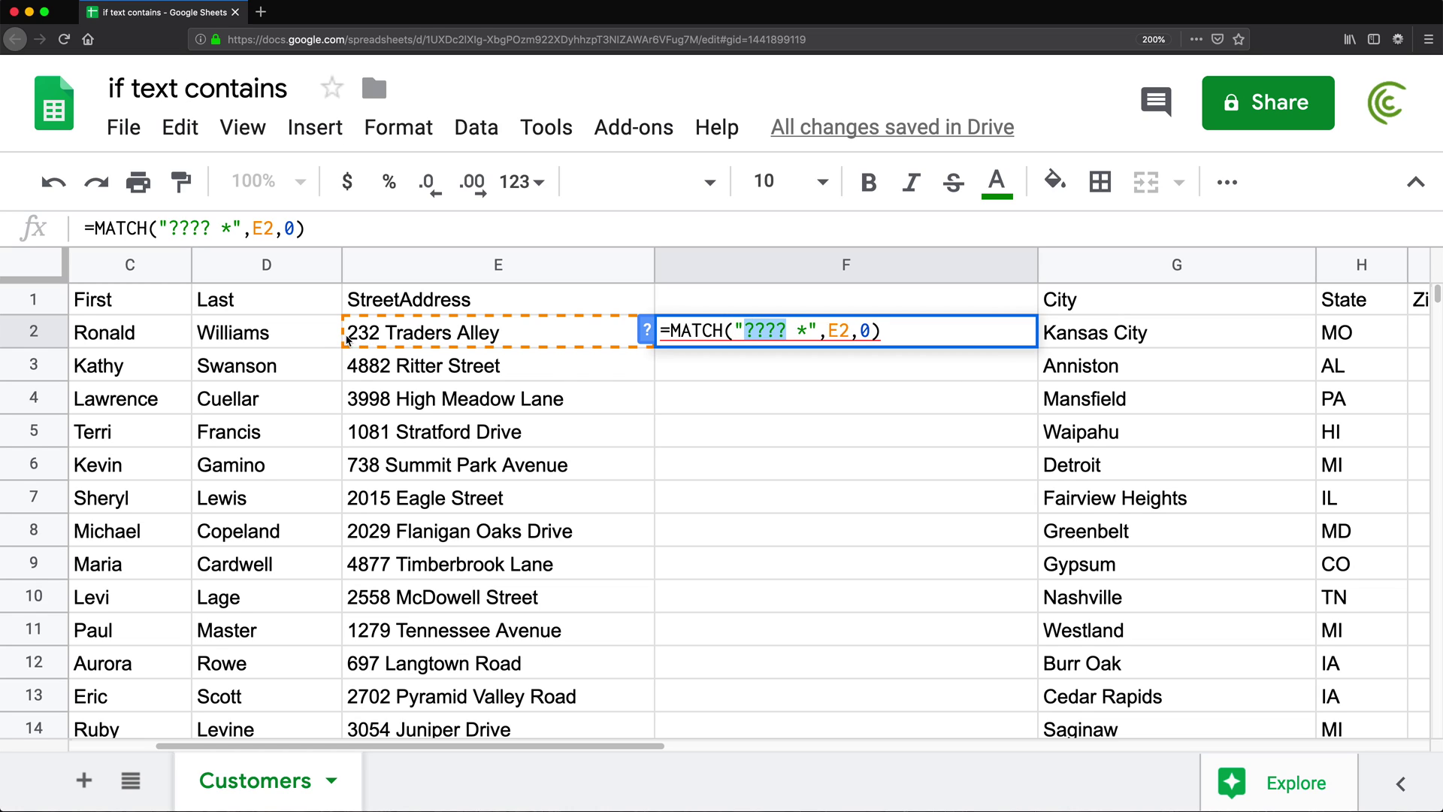
pyautogui.moveTo(884, 333)
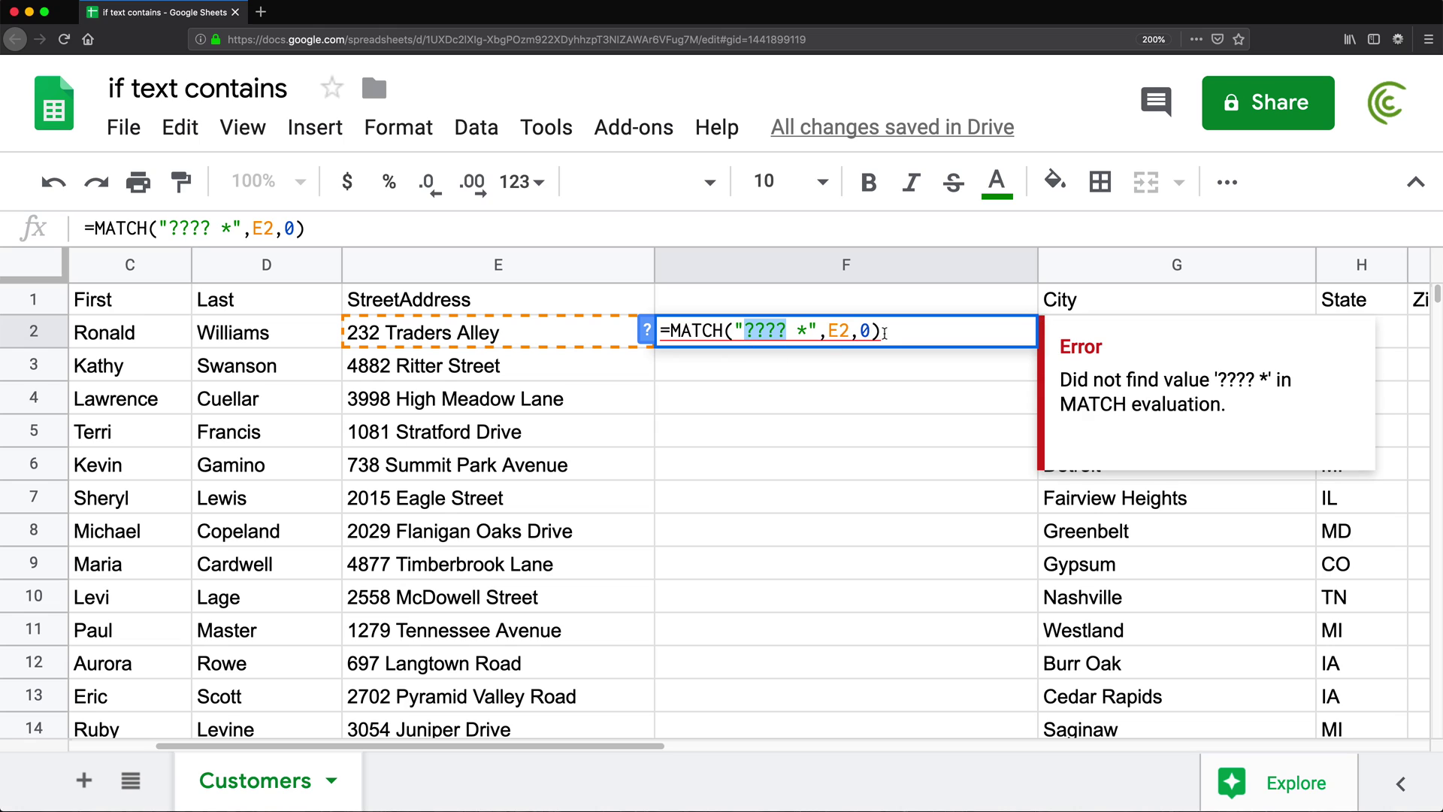
pyautogui.press('Escape')
# - Fill the plain MATCH formula from F2 down to F11 and check the addresses in E3:E5
pyautogui.moveTo(1036, 347); pyautogui.dragTo(977, 635)
pyautogui.click(478, 366)
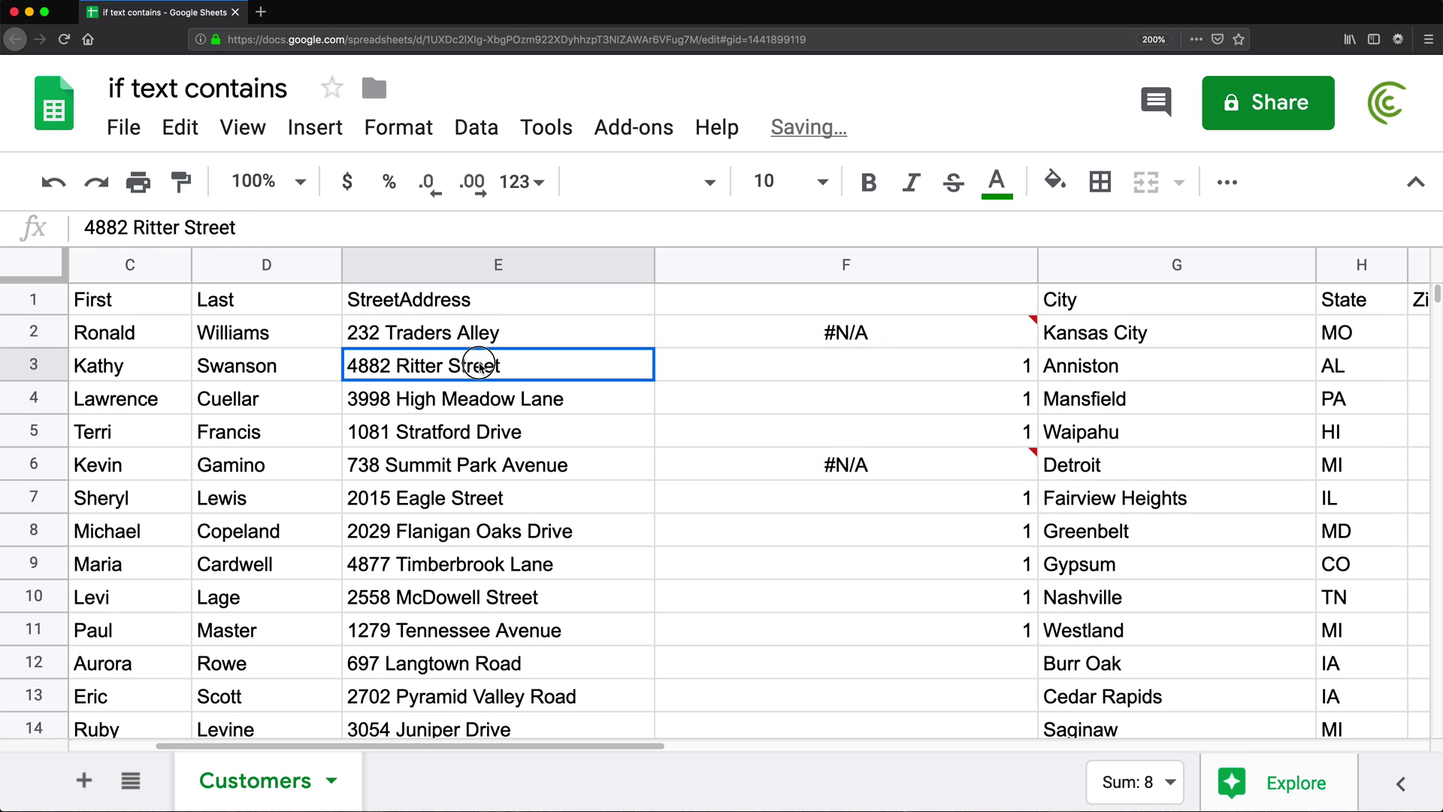
pyautogui.moveTo(479, 366); pyautogui.dragTo(474, 425)
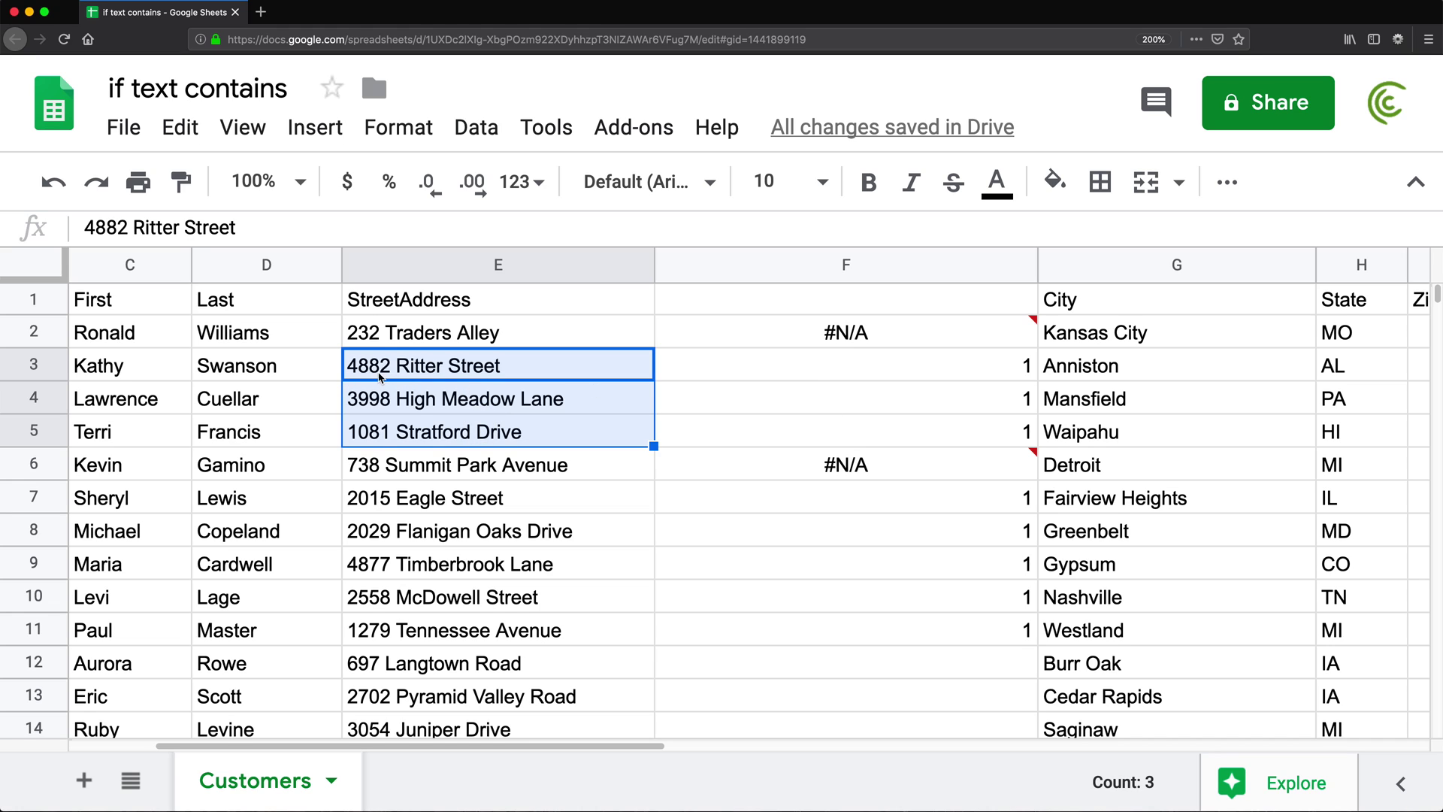
# - Wrap the MATCH formula in F2 in ISNUMBER and fill it down to F13
pyautogui.click(789, 332)
pyautogui.press('Return')
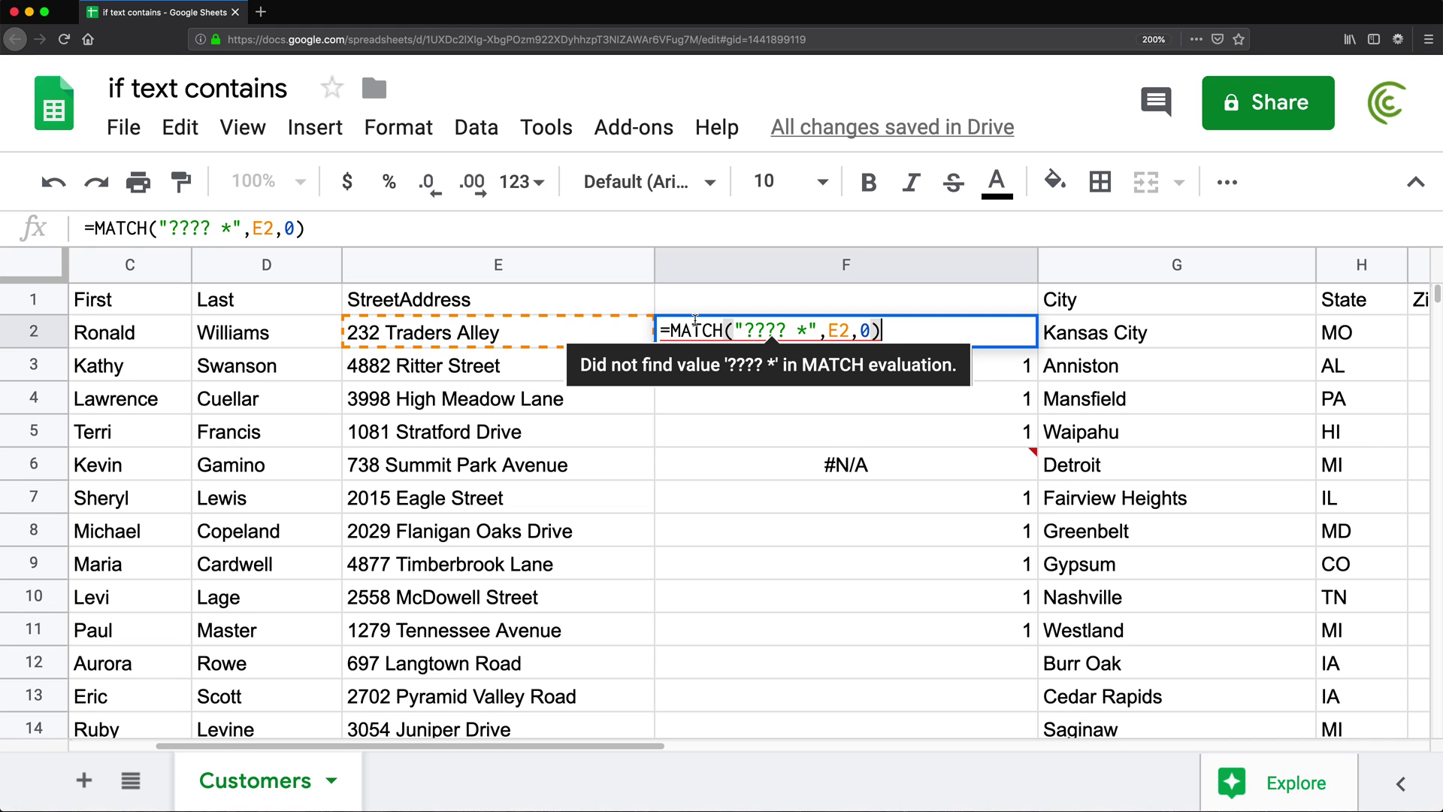
pyautogui.click(668, 330)
pyautogui.write('is')
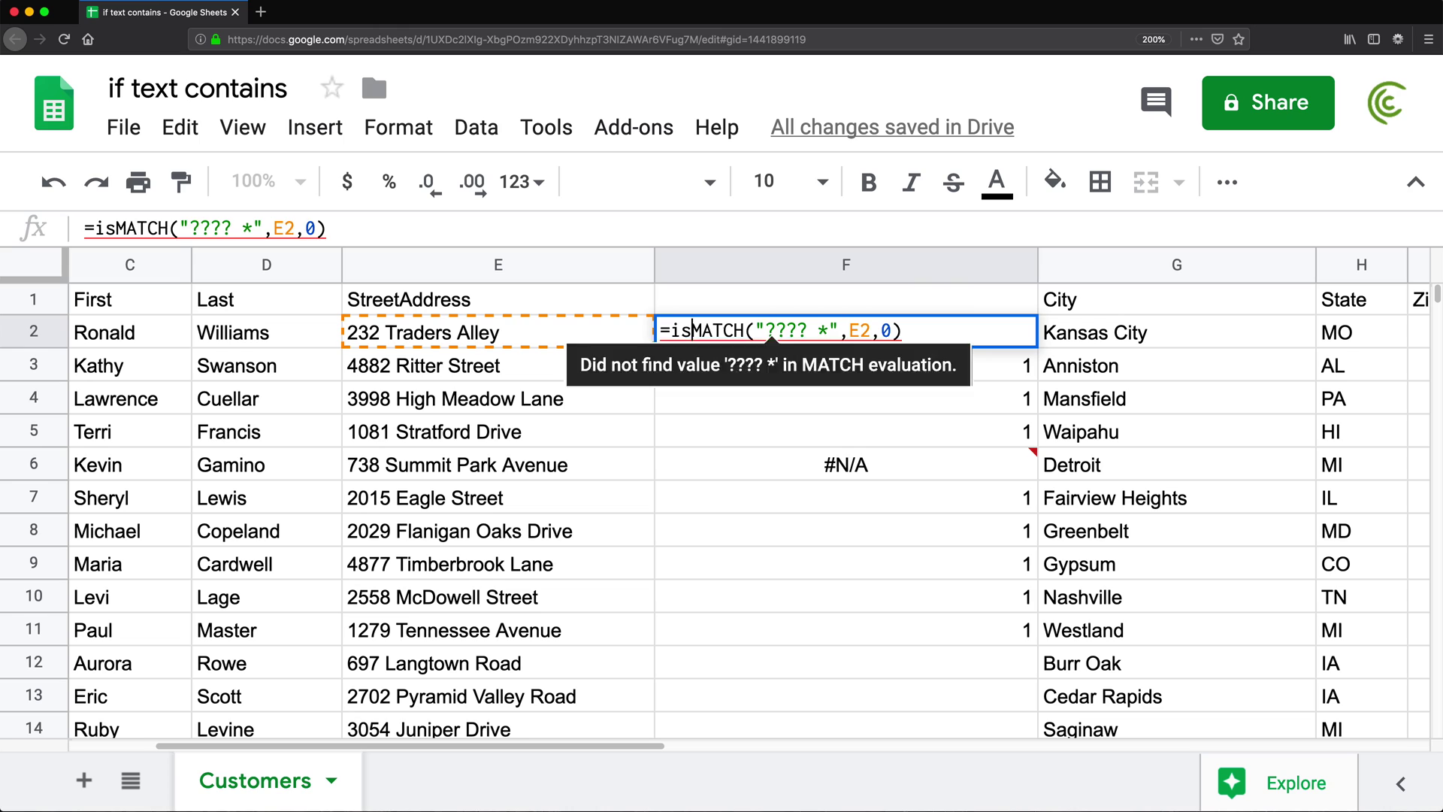
pyautogui.write('number(')
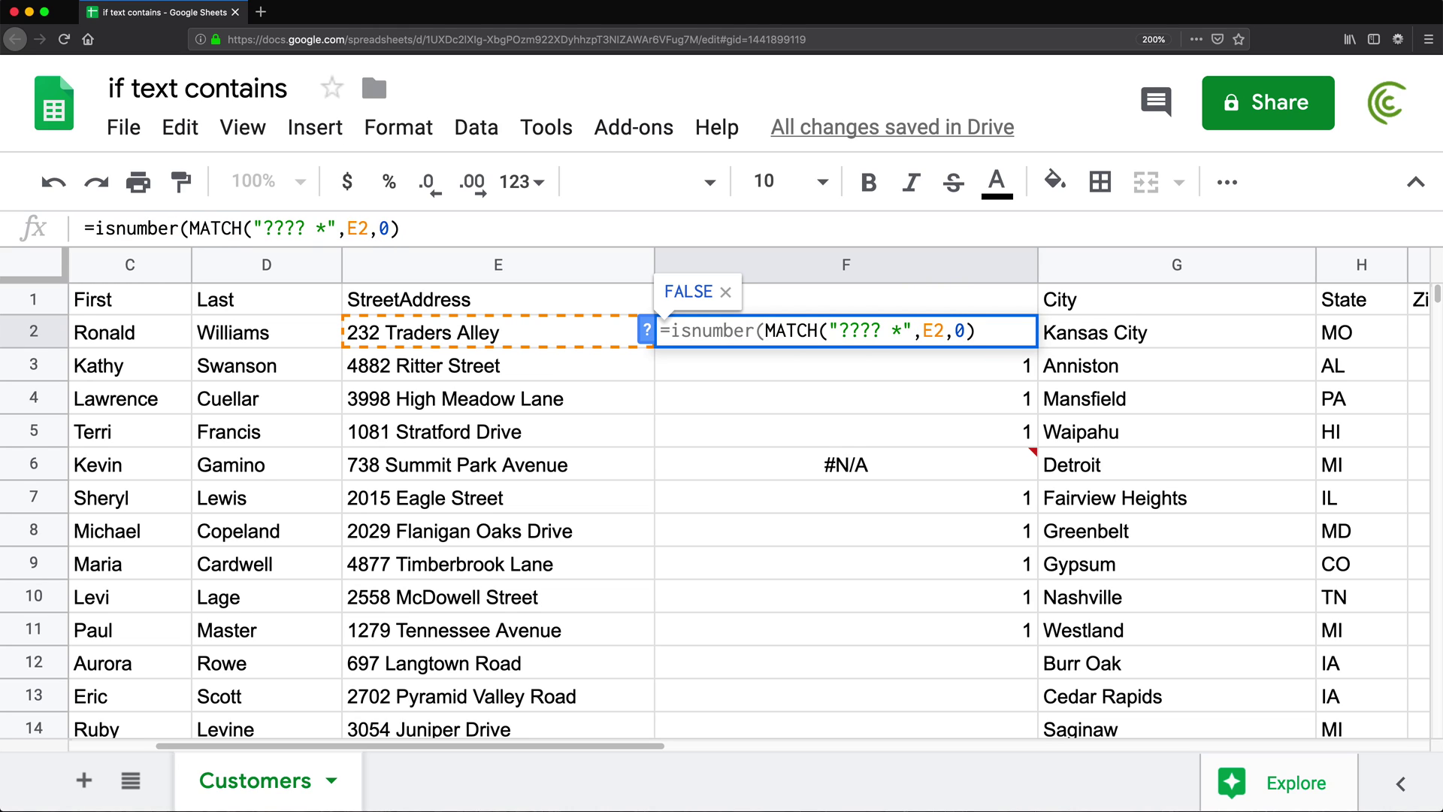
pyautogui.click(983, 332)
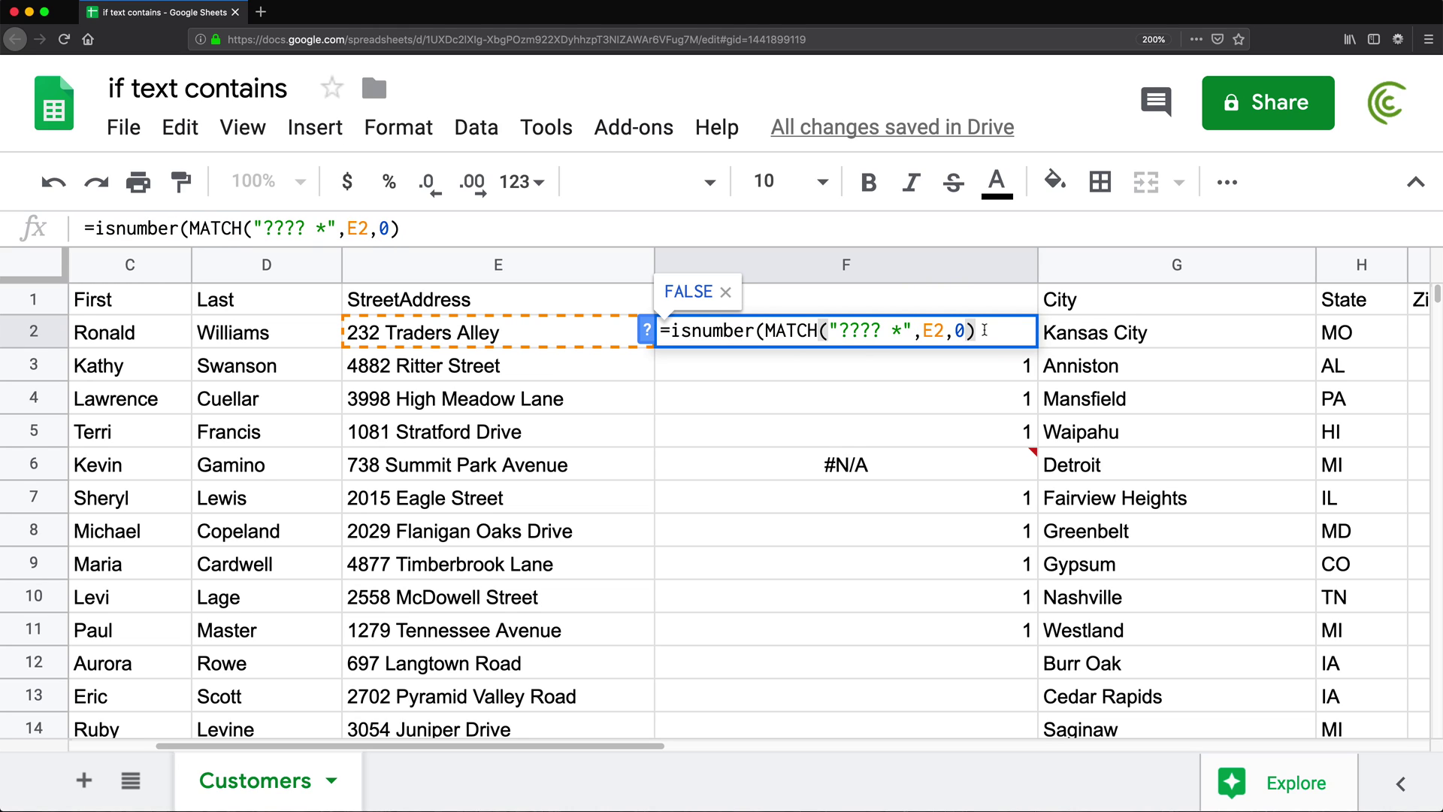
pyautogui.write(')')
pyautogui.press('Return')
pyautogui.click(1001, 338)
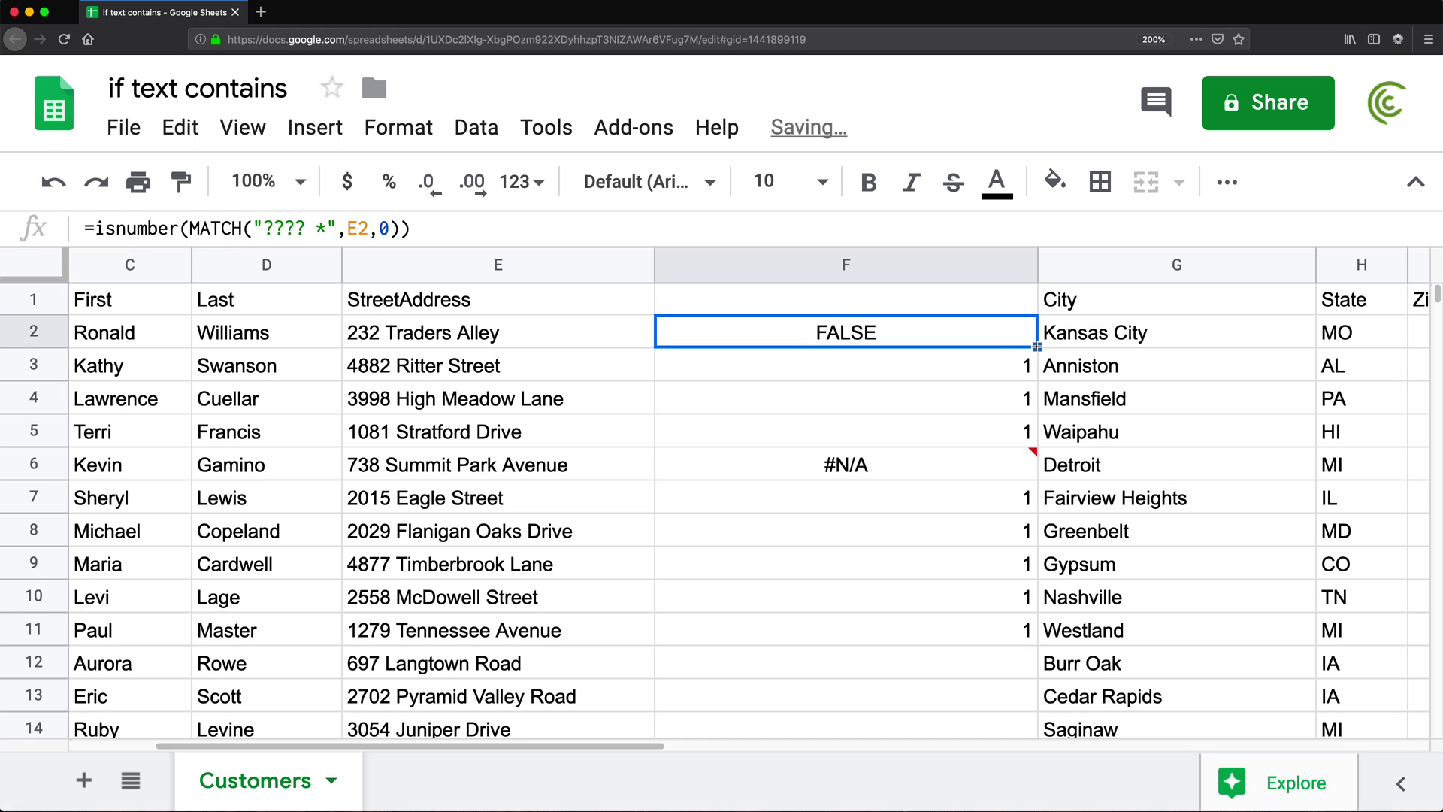
pyautogui.moveTo(1036, 347); pyautogui.dragTo(1033, 707)
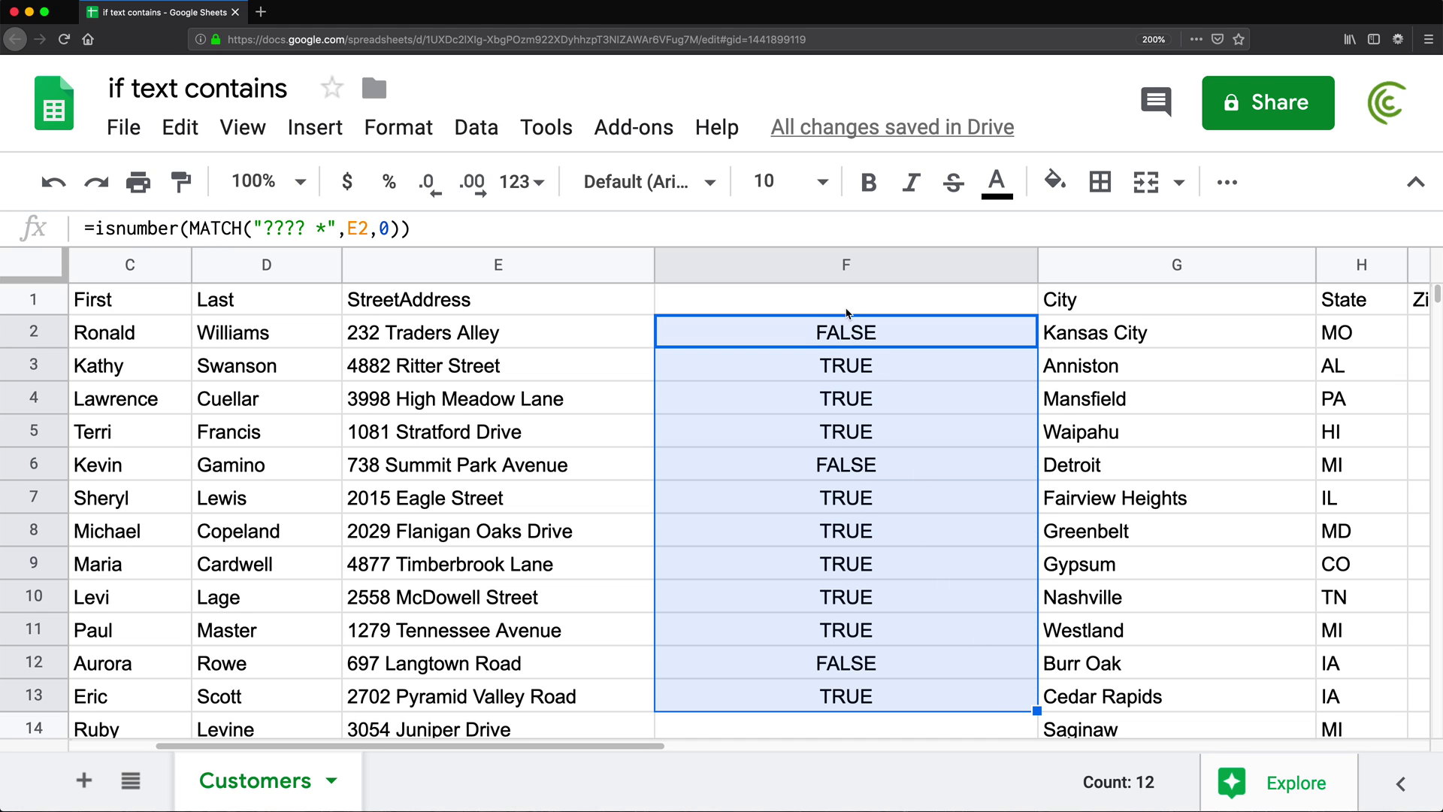
# - Examine the results in F3:F5 and the question marks and asterisk in the F3 formula's search text
pyautogui.click(852, 375)
pyautogui.moveTo(852, 376); pyautogui.dragTo(861, 434)
pyautogui.click(824, 364)
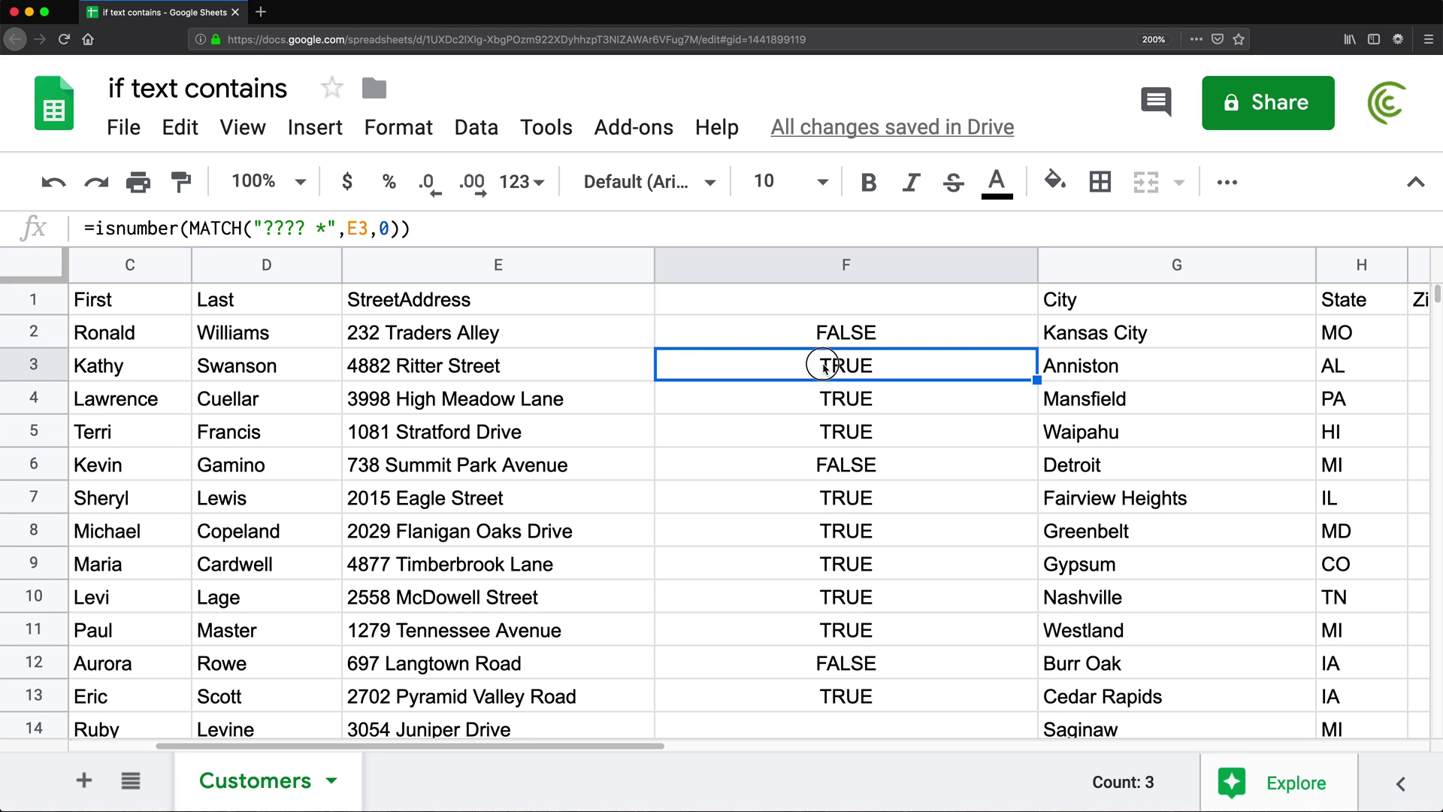
pyautogui.doubleClick(868, 375)
pyautogui.moveTo(881, 364); pyautogui.dragTo(839, 364)
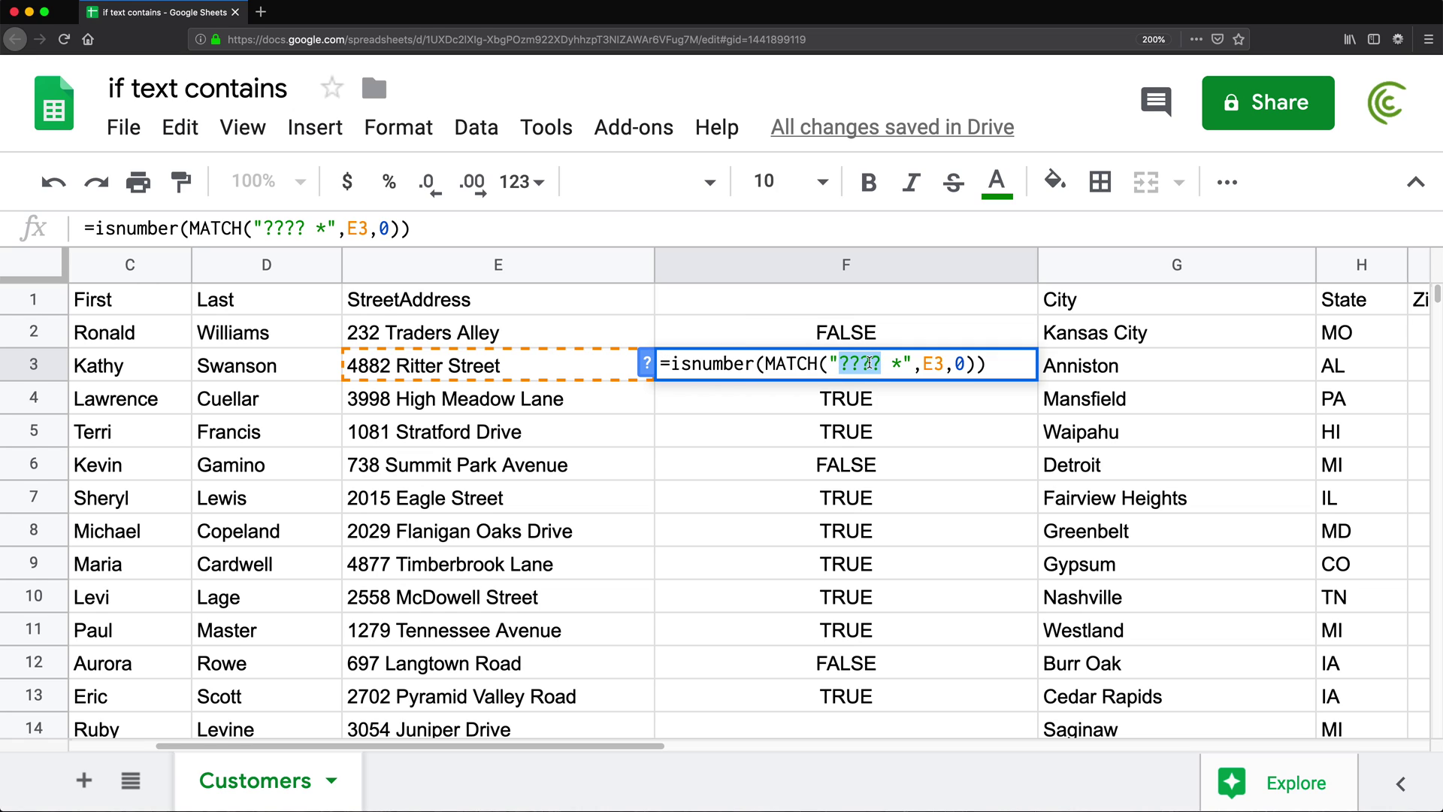
pyautogui.click(848, 366)
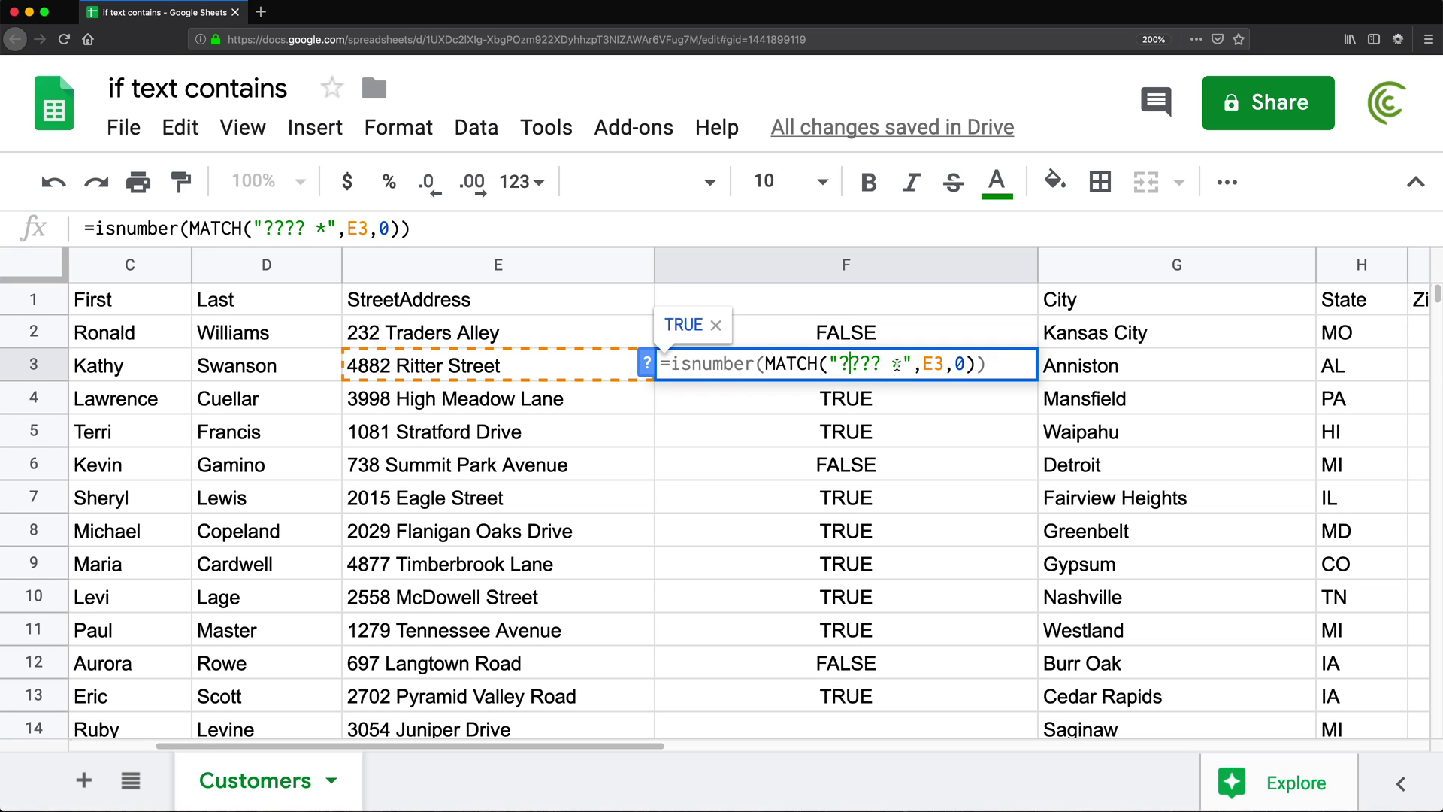
pyautogui.click(901, 366)
pyautogui.doubleClick(901, 365)
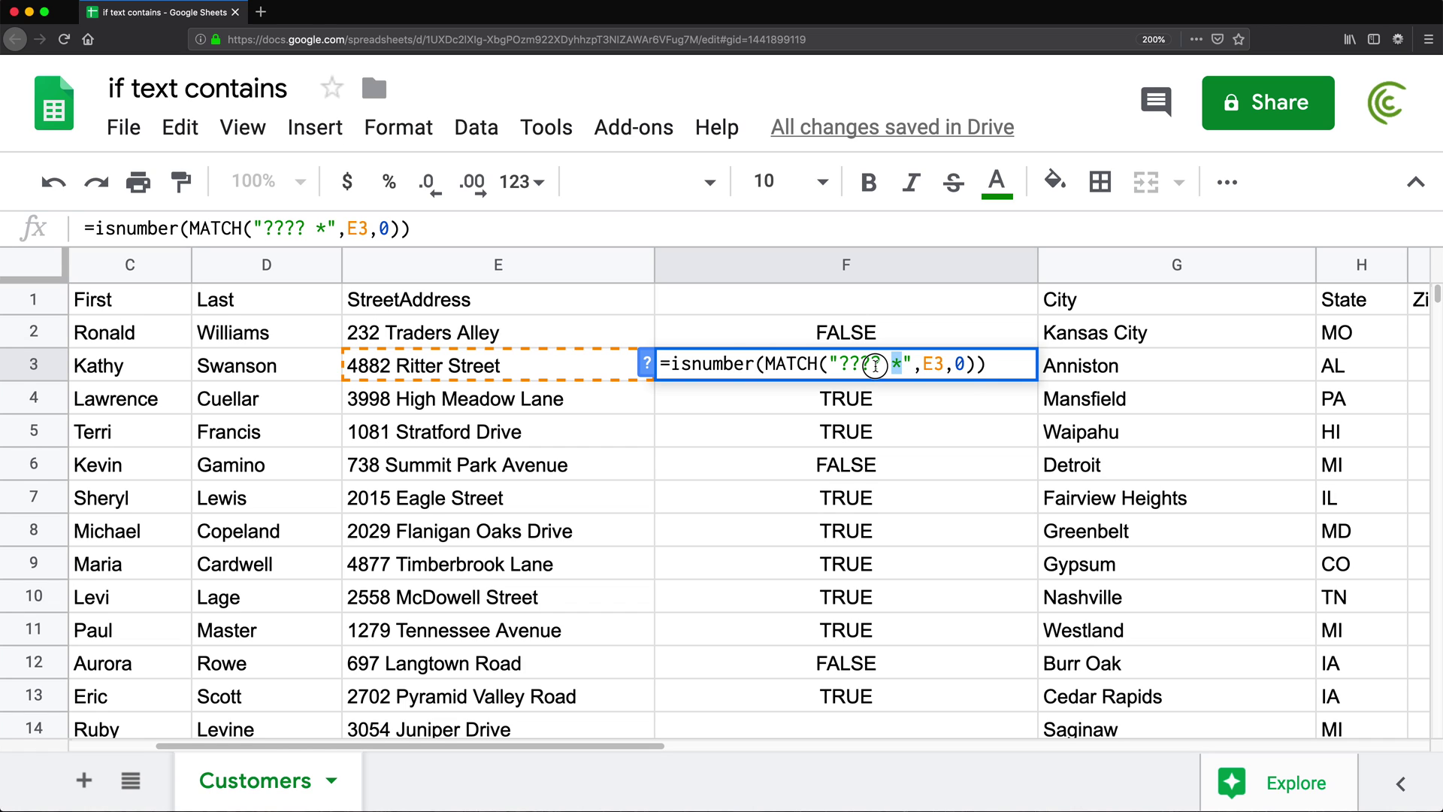
pyautogui.doubleClick(939, 397)
pyautogui.press('Return')
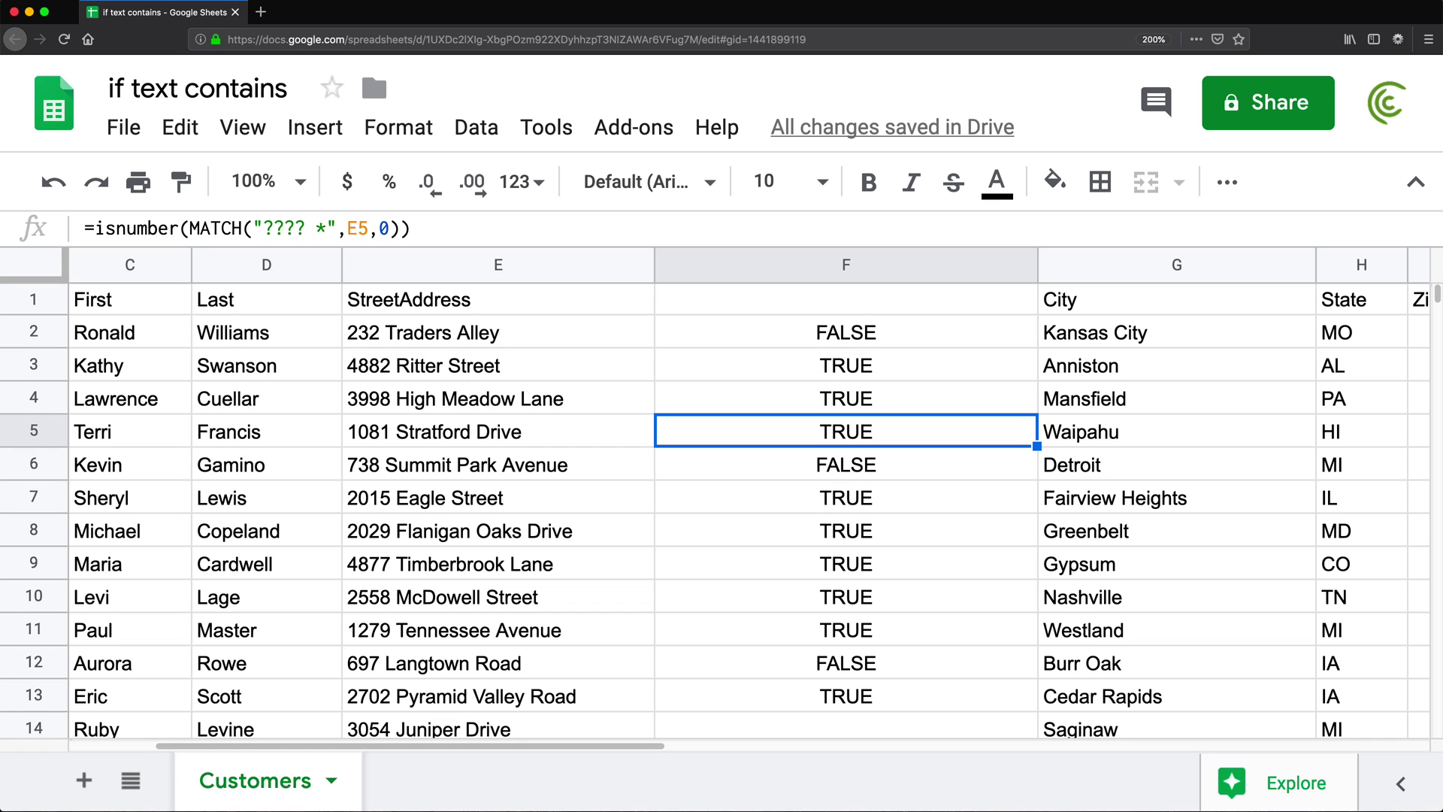
# - Change the search text of the occupation formula in M2 to "*specialist*"
pyautogui.press('Up')
pyautogui.press('Up')
pyautogui.press('Up')
pyautogui.press('Right')
pyautogui.press('Right')
pyautogui.press('Right')
pyautogui.press('Right')
pyautogui.press('Right')
pyautogui.press('Right')
pyautogui.press('Right')
pyautogui.press('Right')
pyautogui.press('Right')
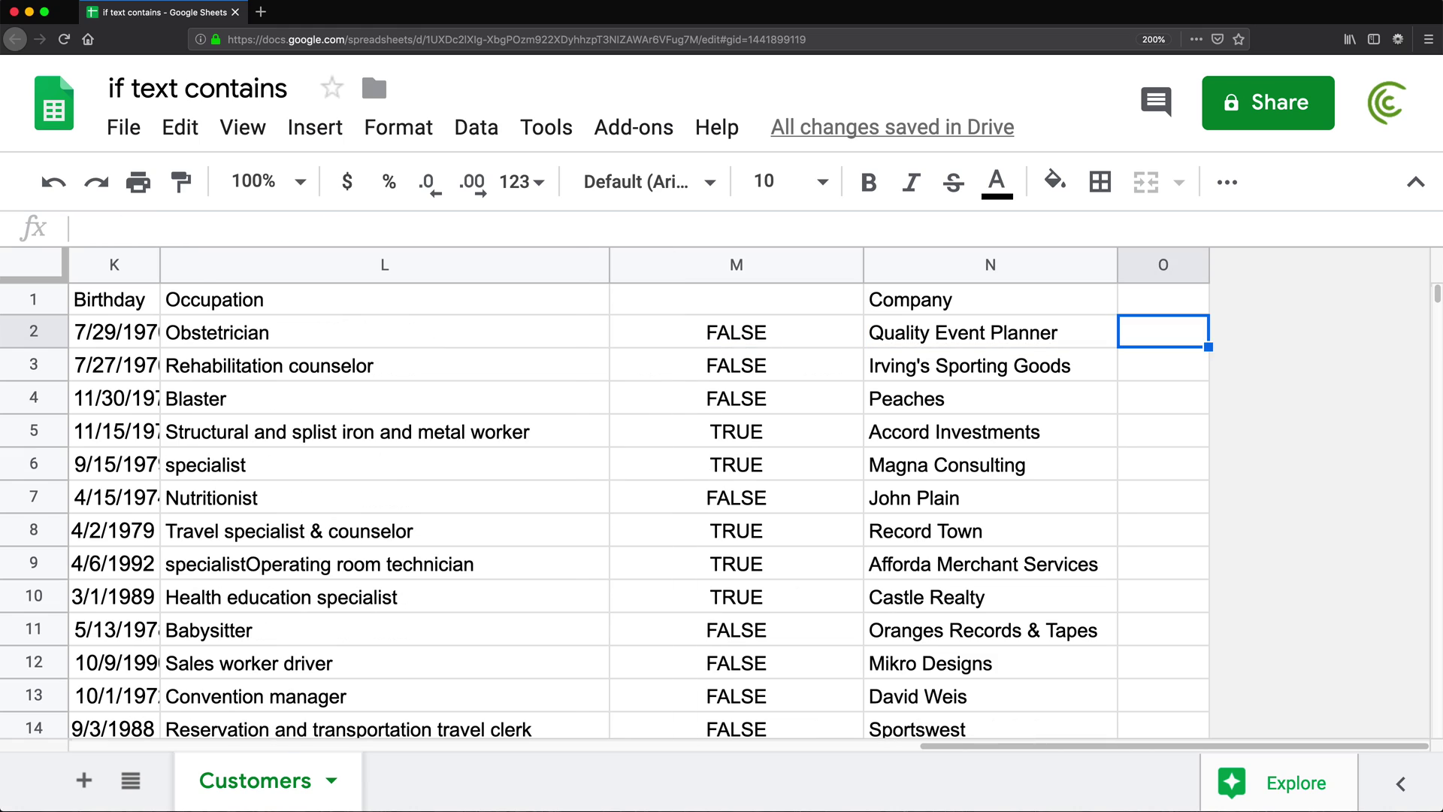
pyautogui.press('Left')
pyautogui.press('Left')
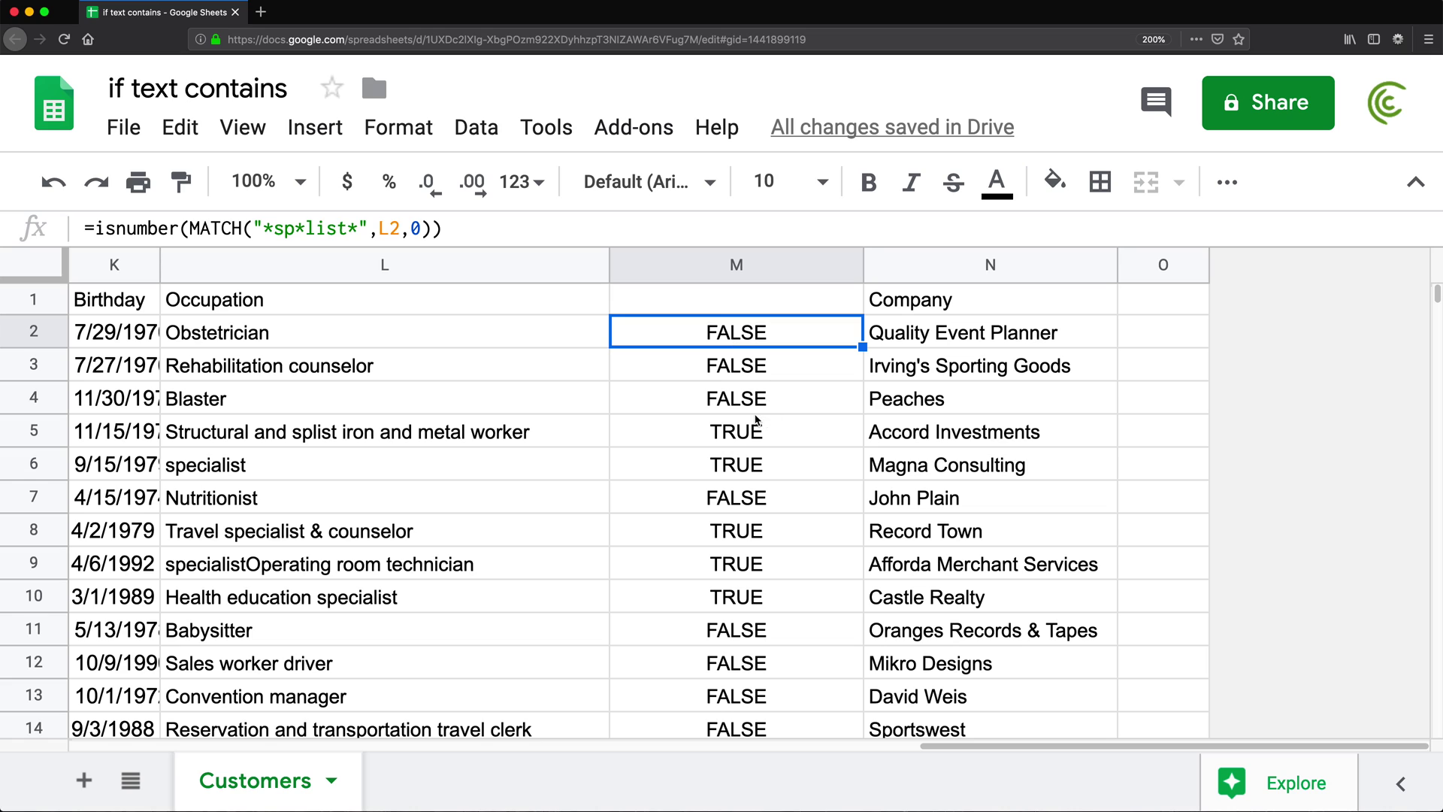
pyautogui.doubleClick(729, 332)
pyautogui.click(839, 331)
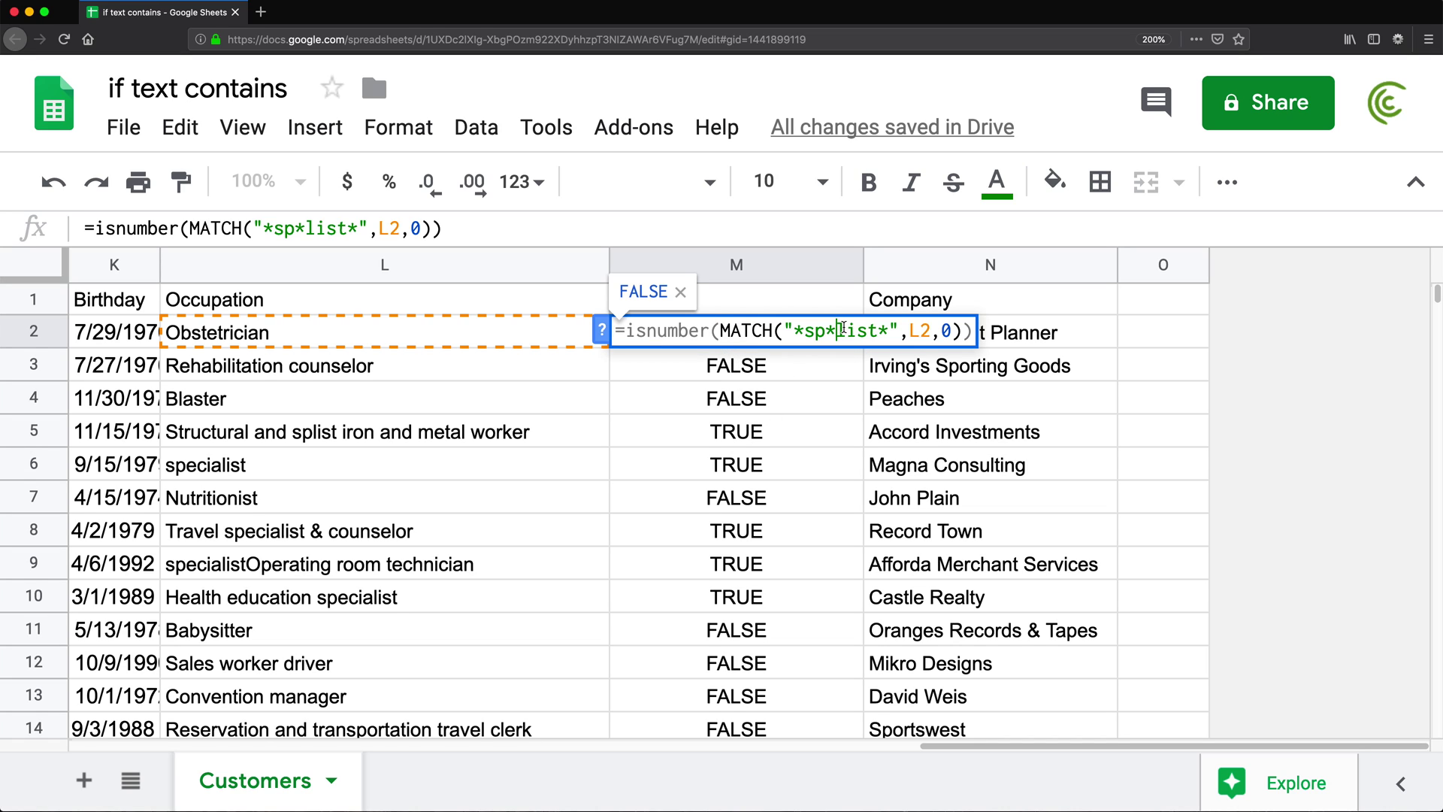
pyautogui.press('BackSpace')
pyautogui.write('e')
pyautogui.write('cia')
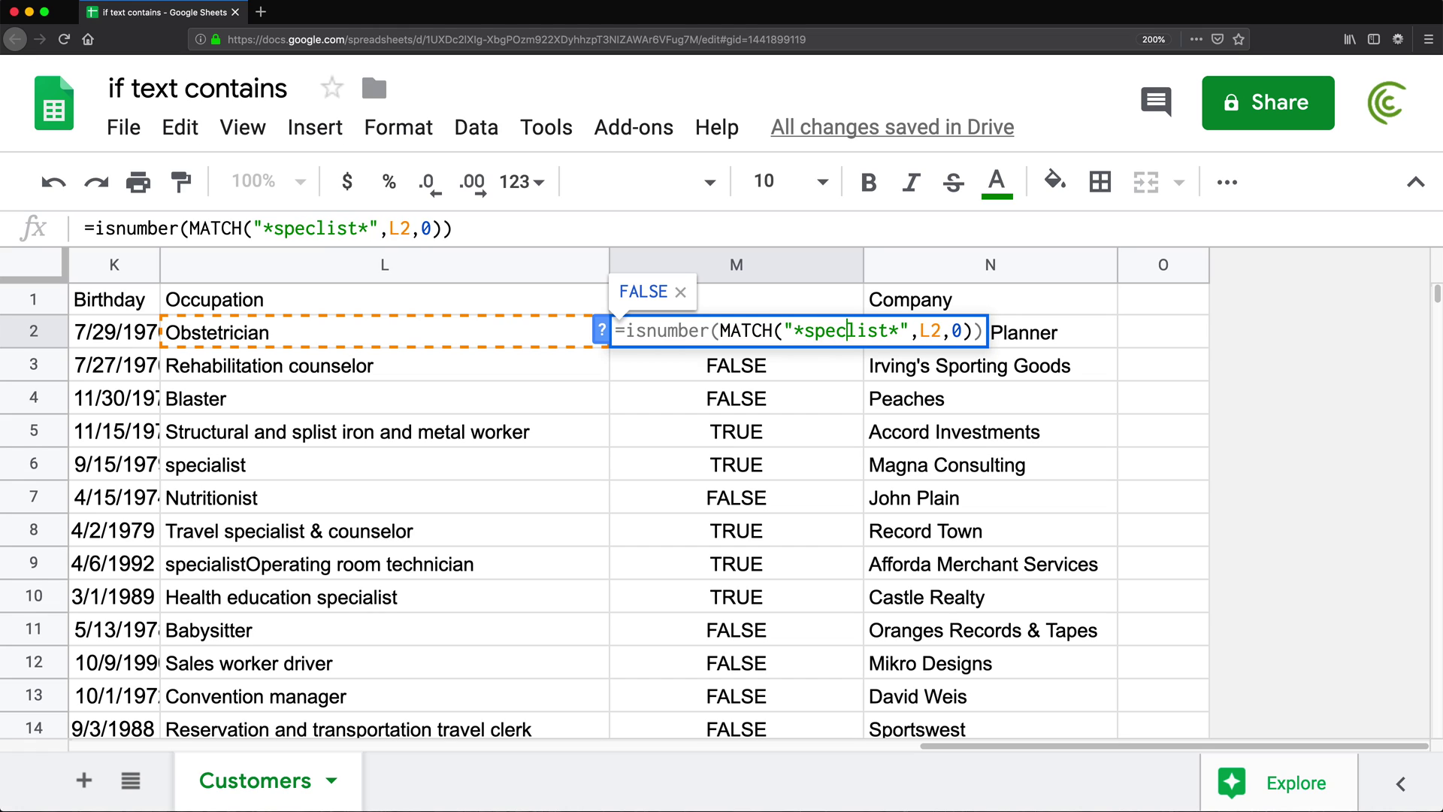
pyautogui.press('Return')
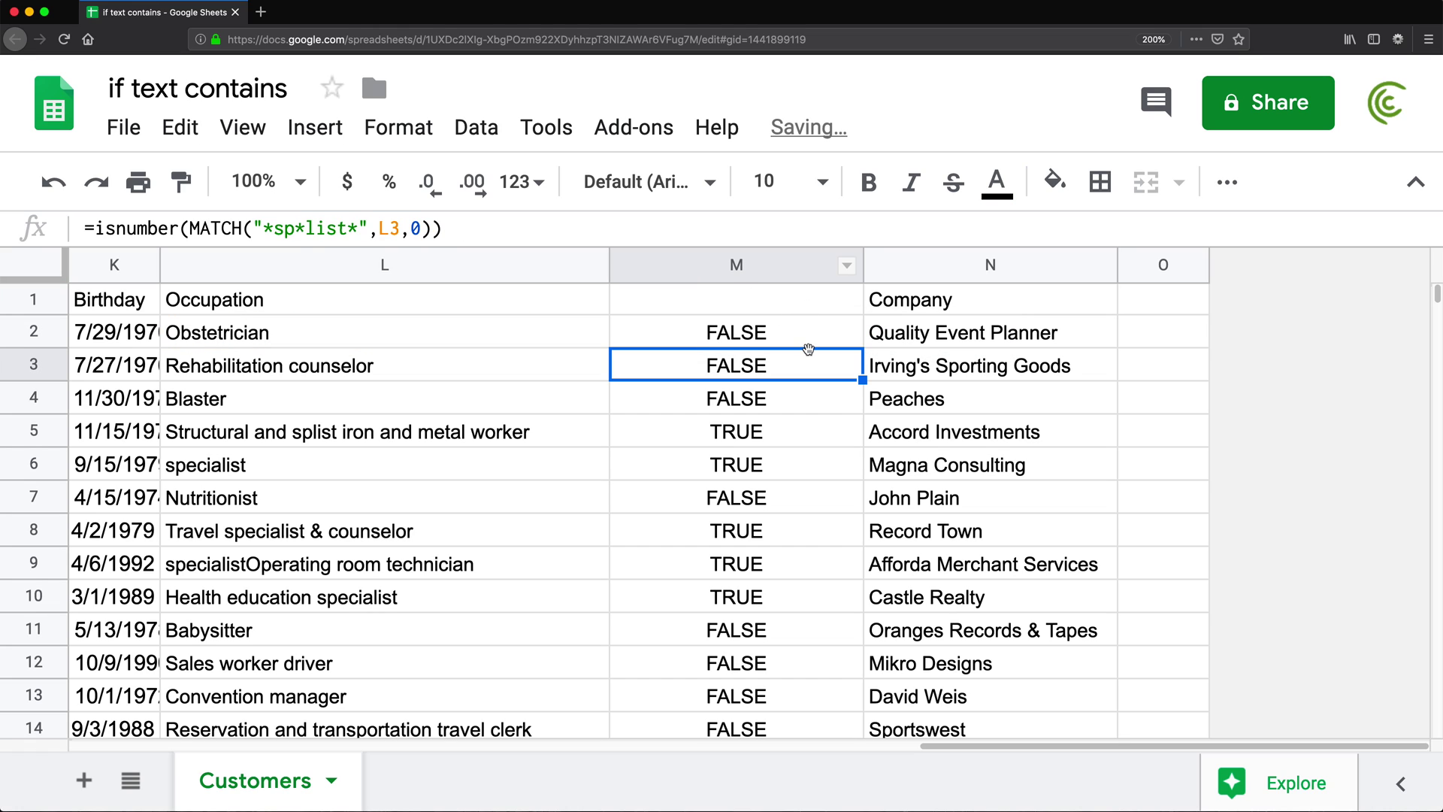
# - Fill the M2 formula down to M13 and check the copied formula in M6
pyautogui.press('Up')
pyautogui.moveTo(863, 372); pyautogui.dragTo(864, 698)
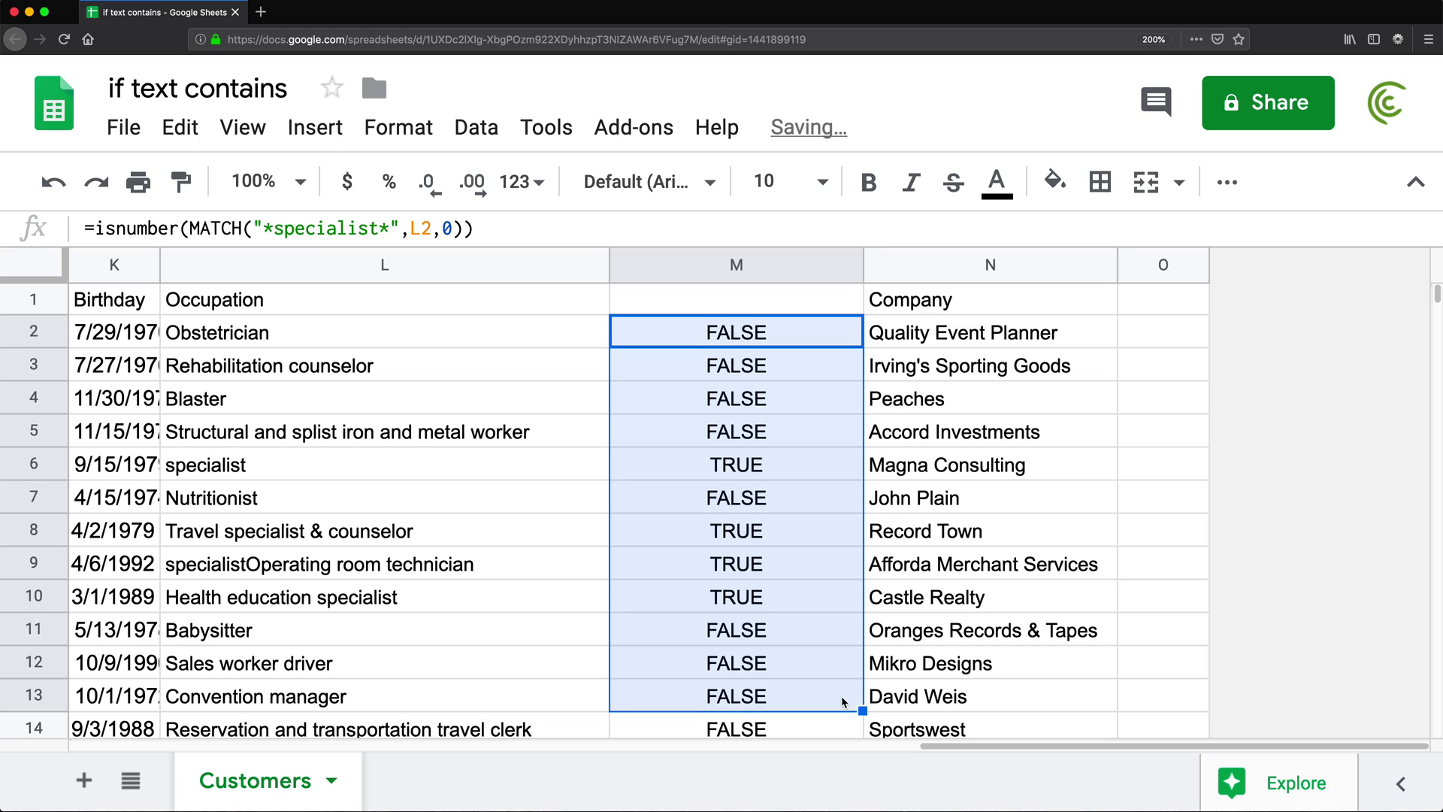
pyautogui.click(727, 468)
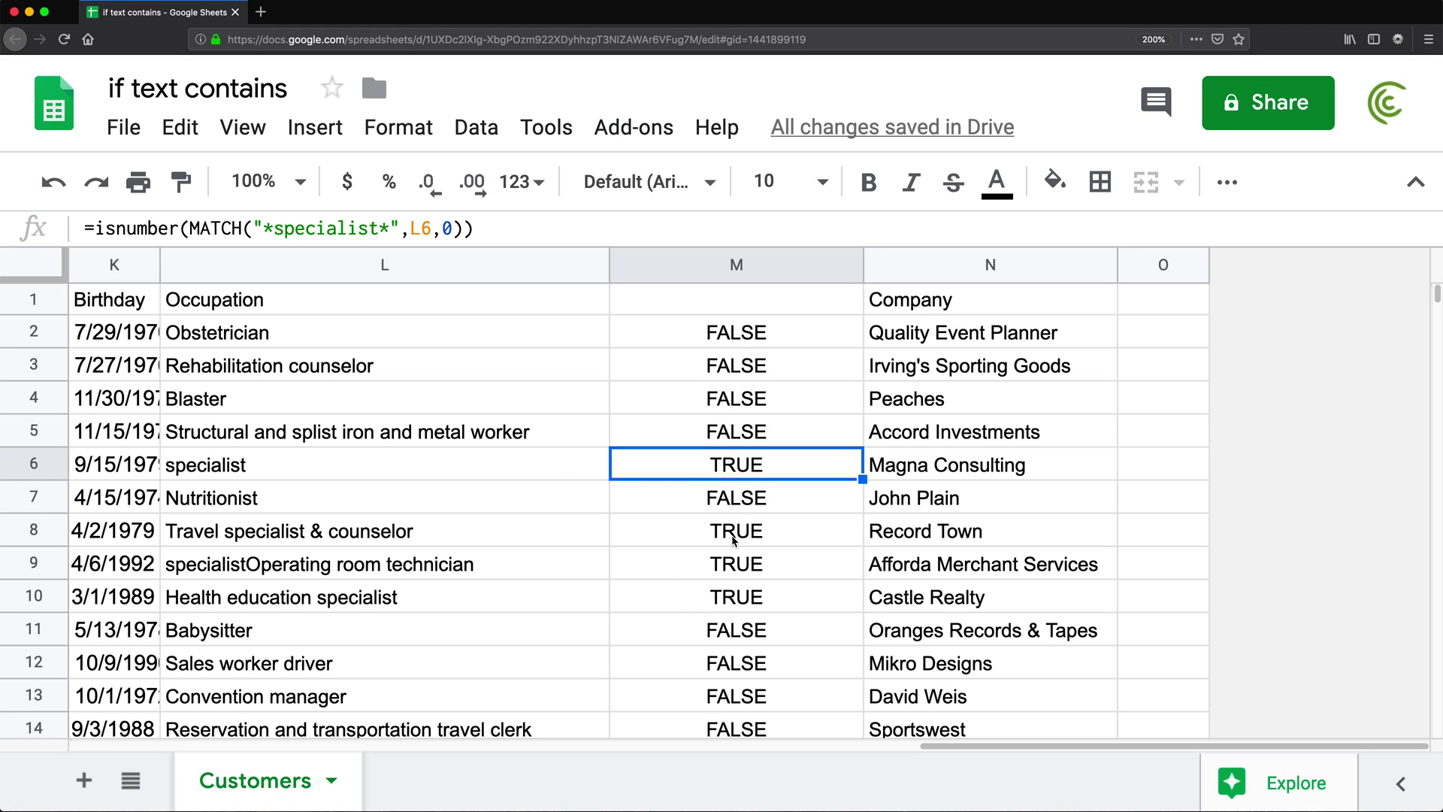
# - Begin wrapping the M2 formula in an IF function, using the ISNUMBER and MATCH test as its condition
pyautogui.moveTo(733, 537); pyautogui.dragTo(736, 600)
pyautogui.click(738, 336)
pyautogui.doubleClick(738, 336)
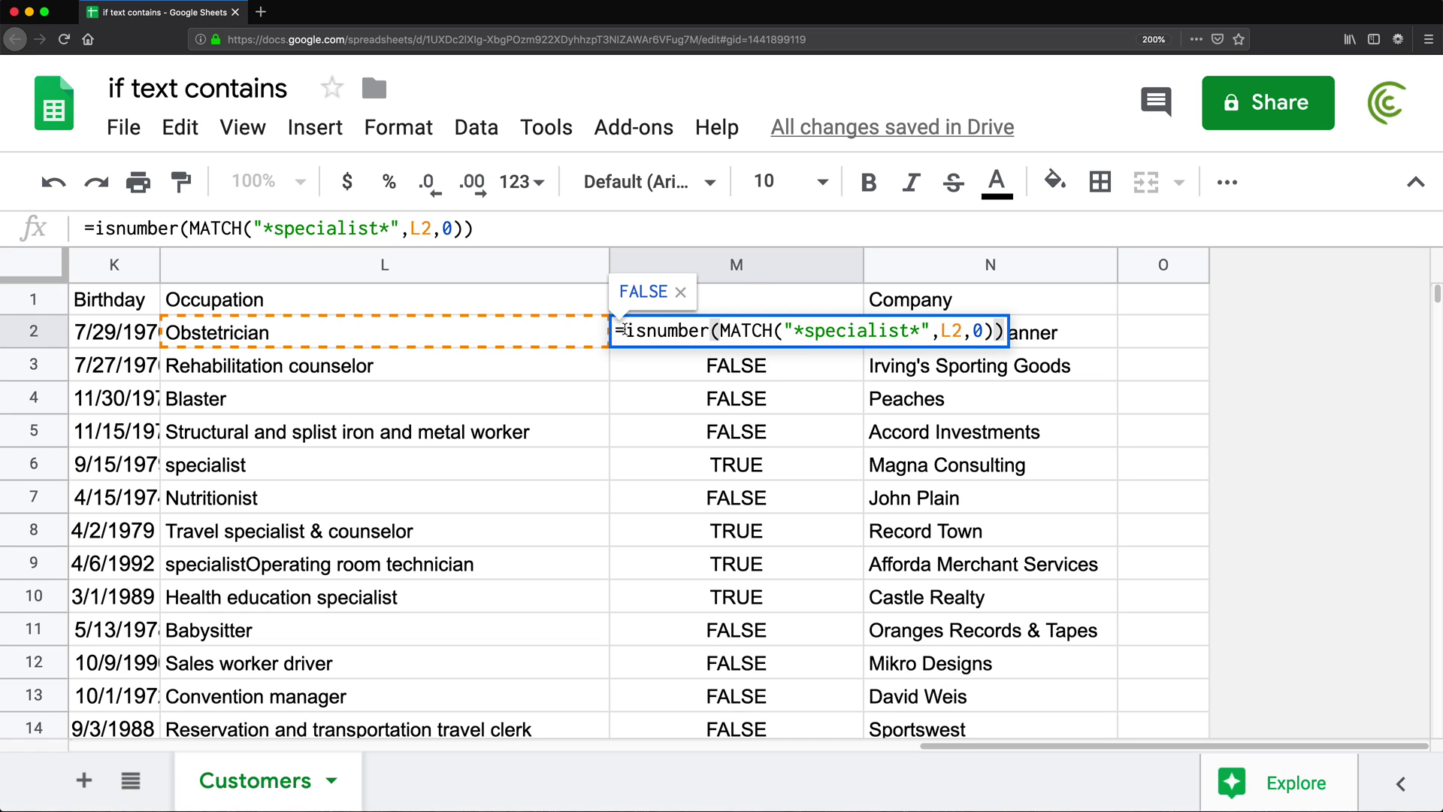
pyautogui.click(626, 331)
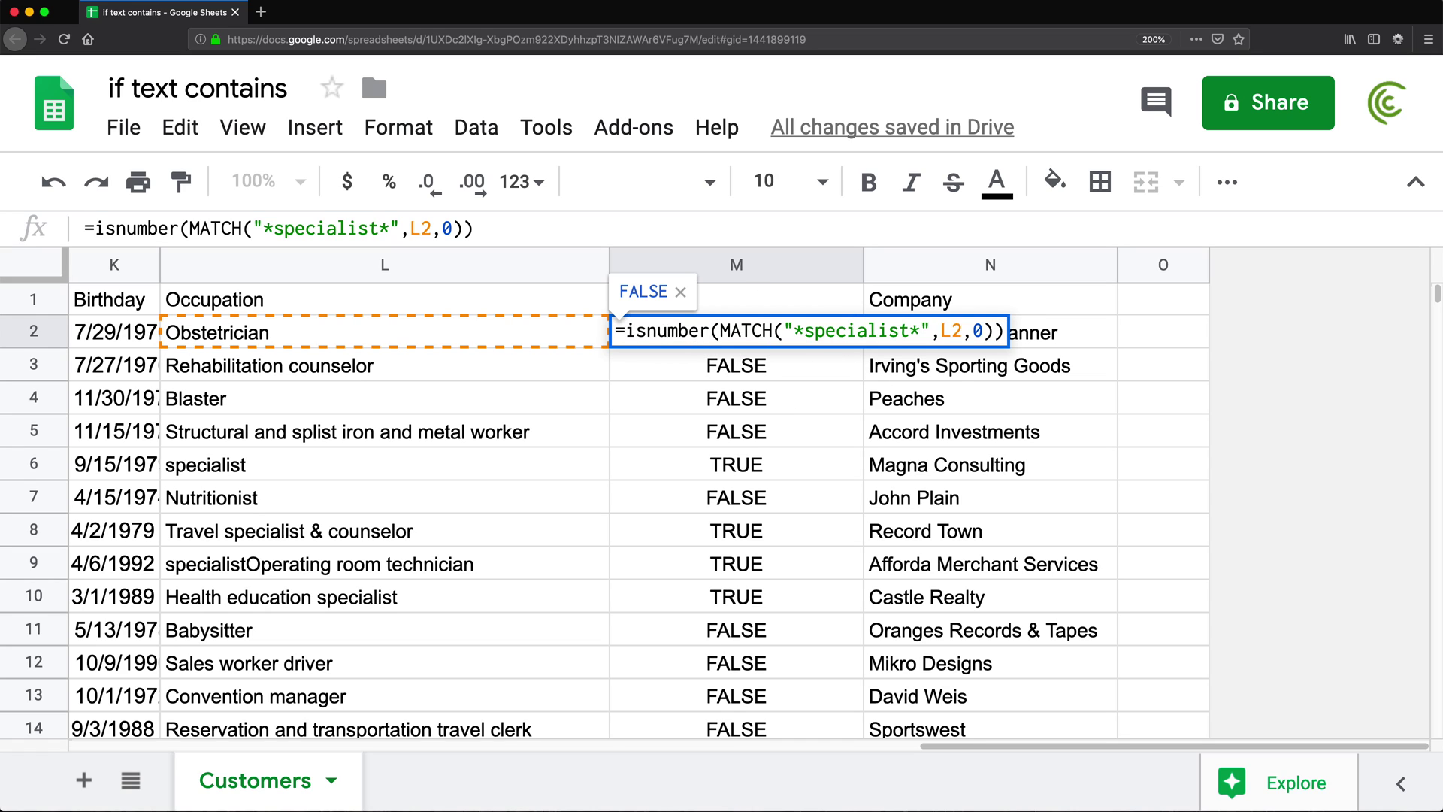
pyautogui.write('IF(')
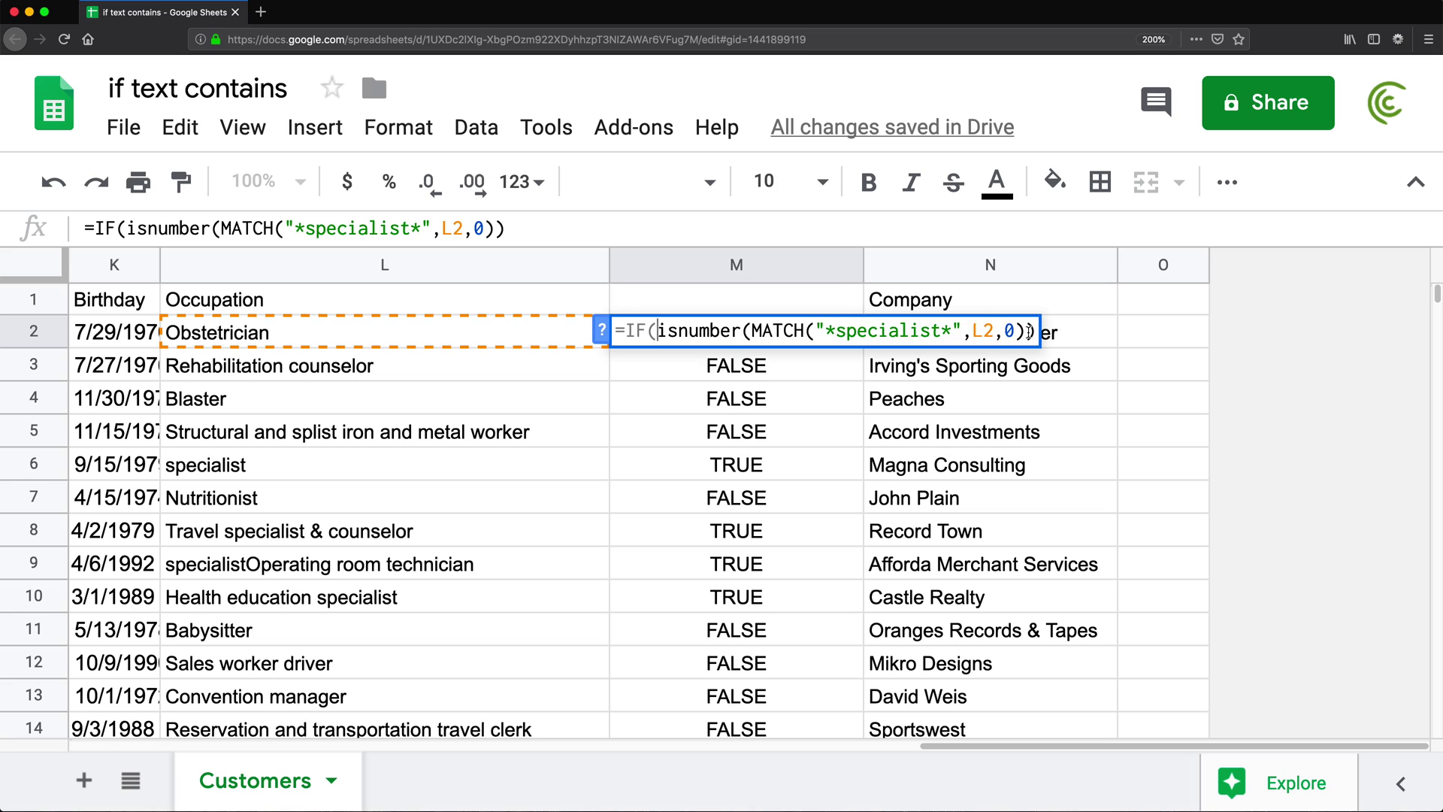
pyautogui.click(1031, 332)
pyautogui.write(',')
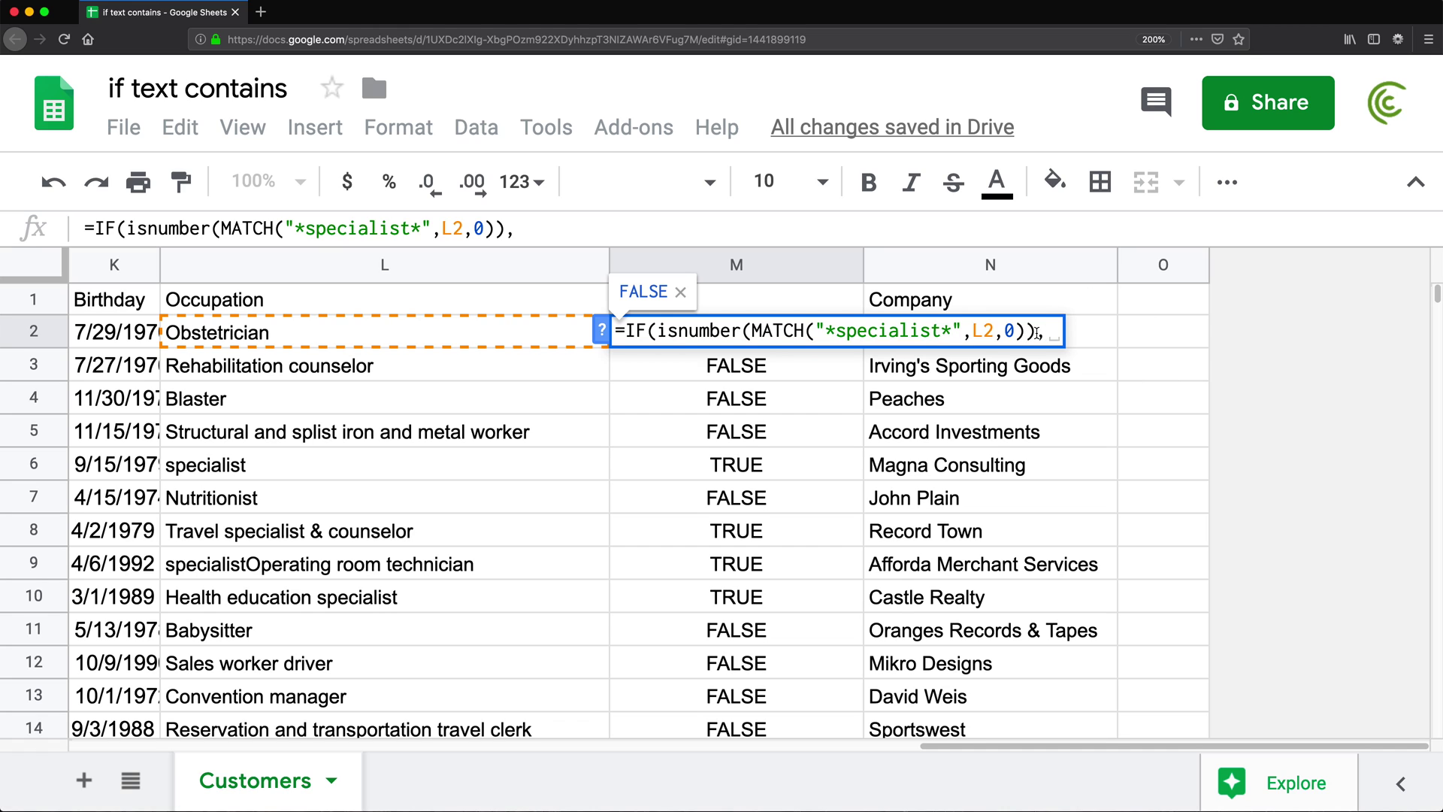
pyautogui.moveTo(1037, 332); pyautogui.dragTo(656, 330)
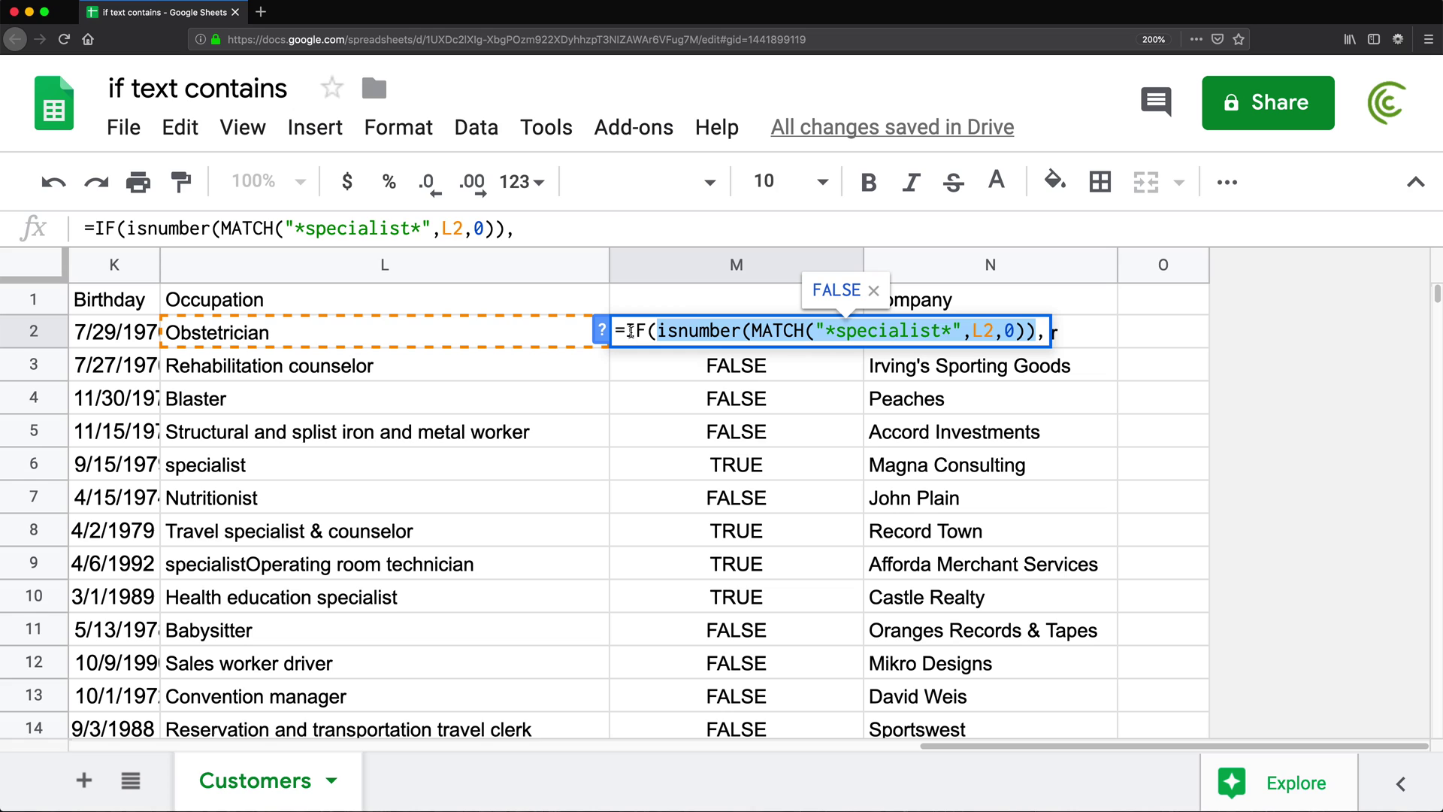
pyautogui.click(1046, 330)
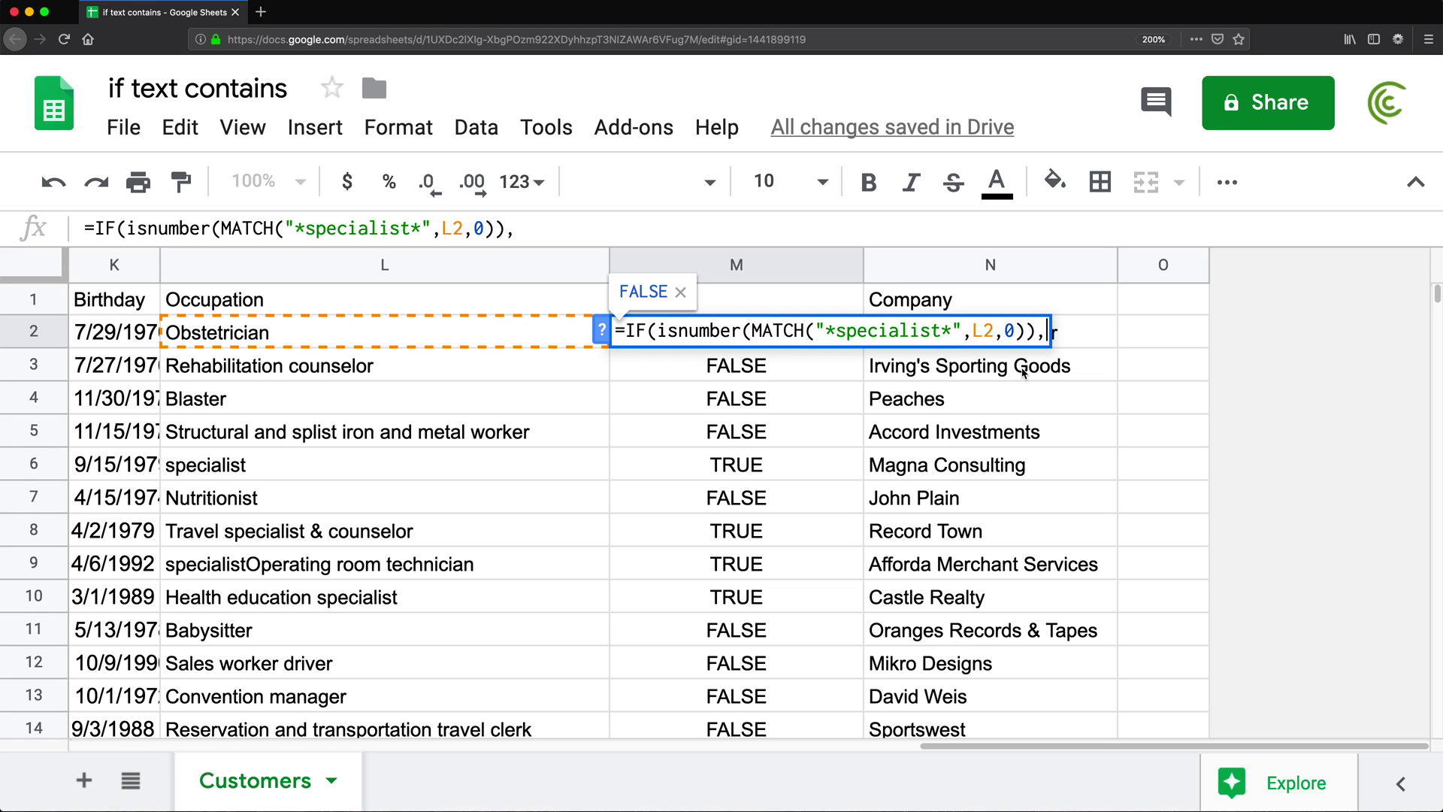
# - Complete the IF formula in M2 with "YES" as the true result and "NO" as the false result
pyautogui.write('"Y')
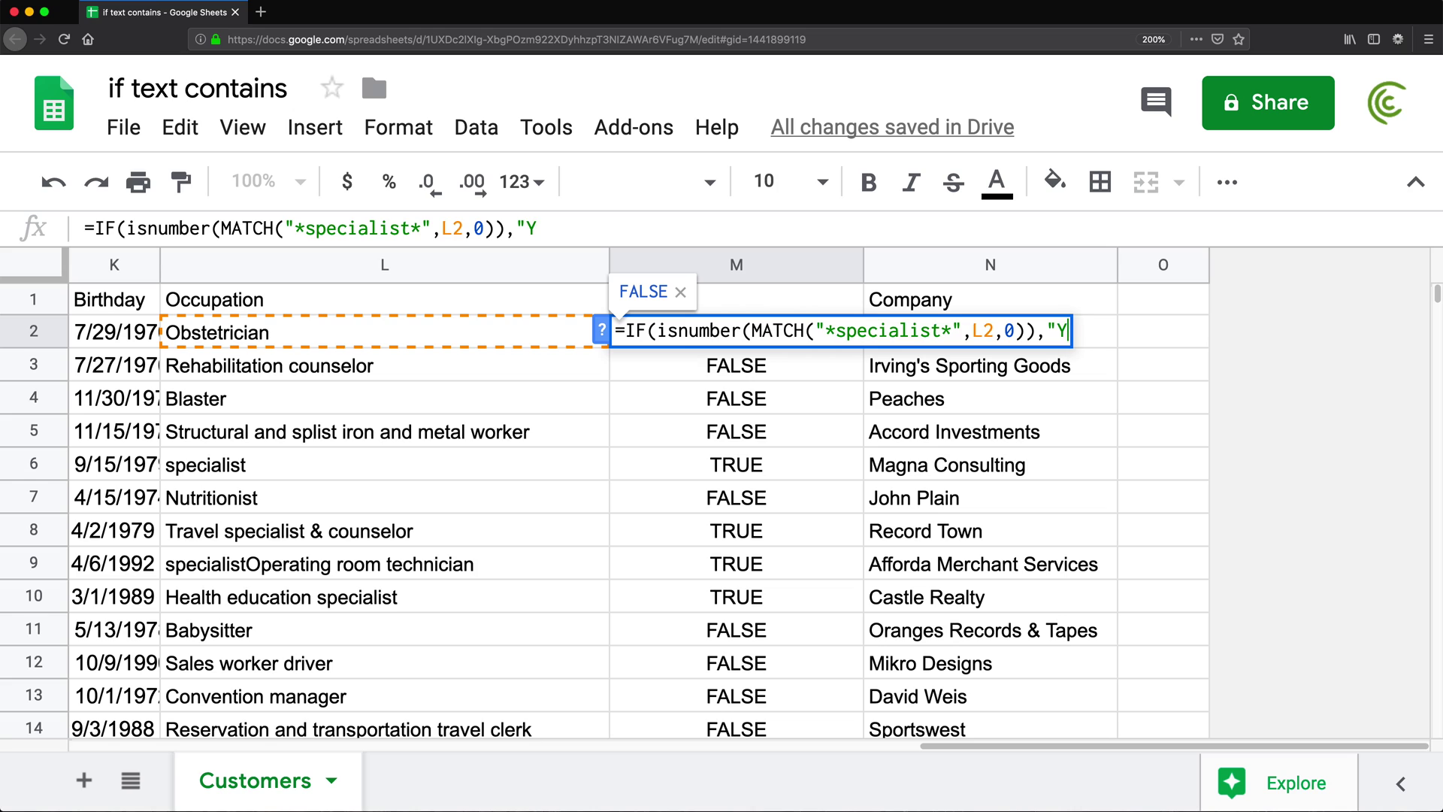
pyautogui.write('ES"')
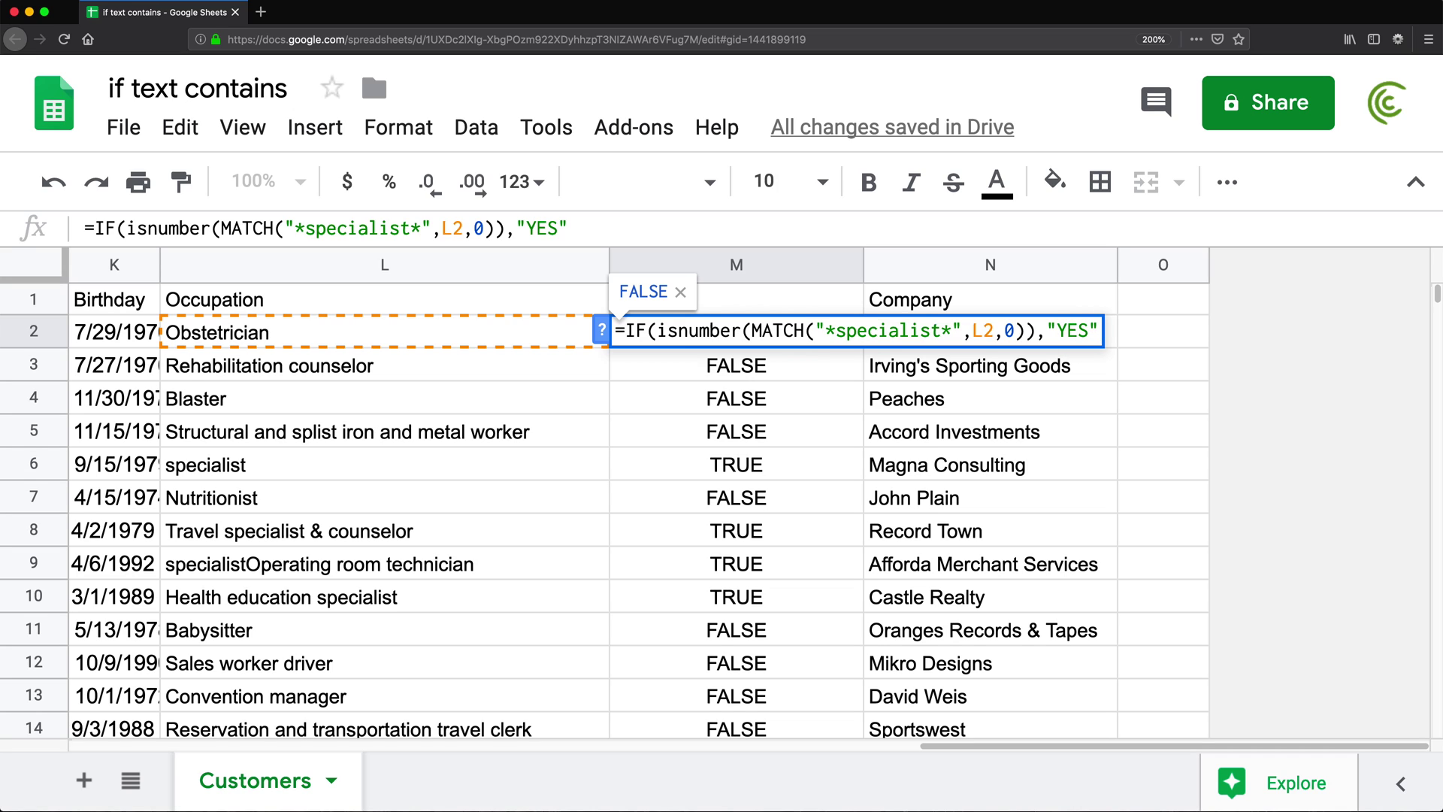
pyautogui.write(',')
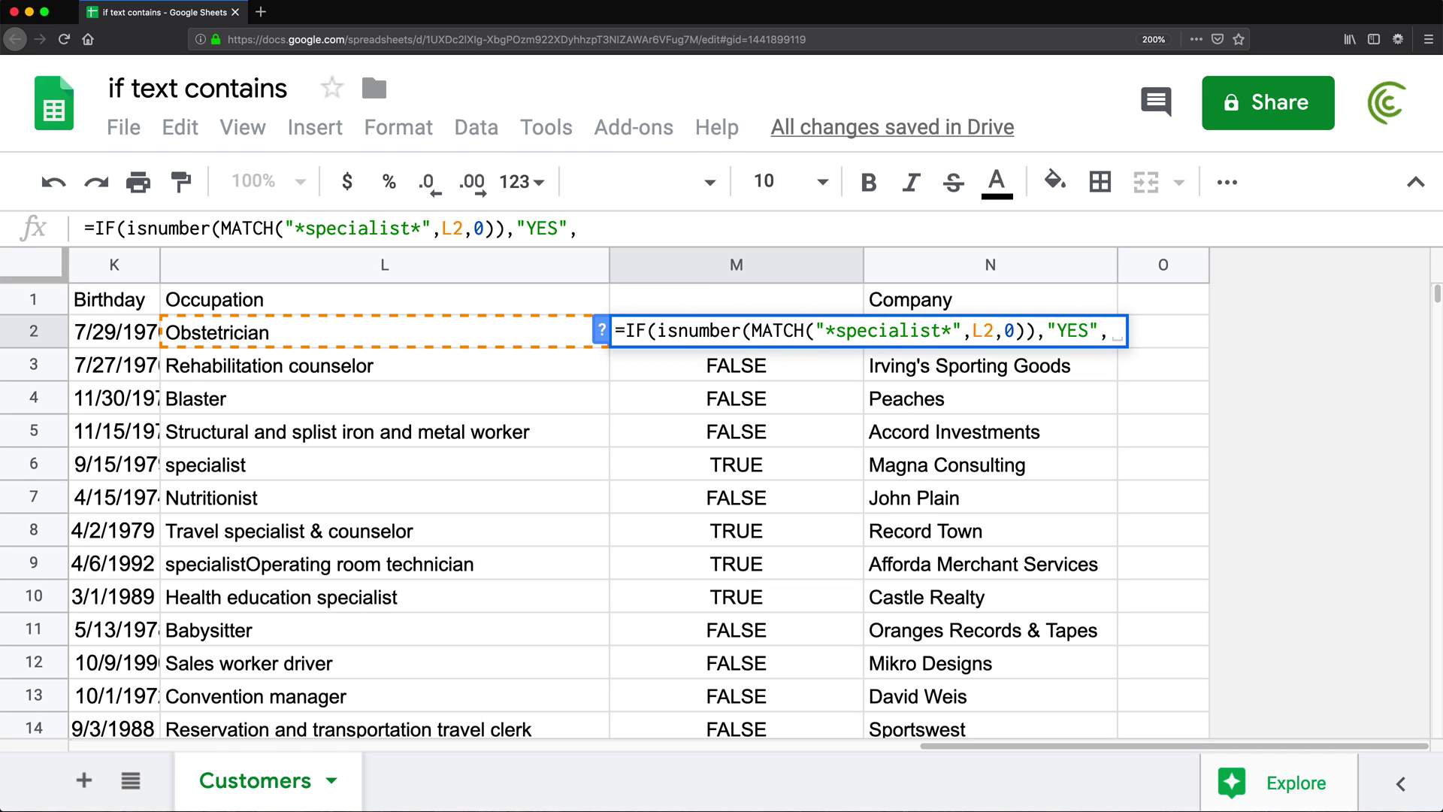
pyautogui.write('"')
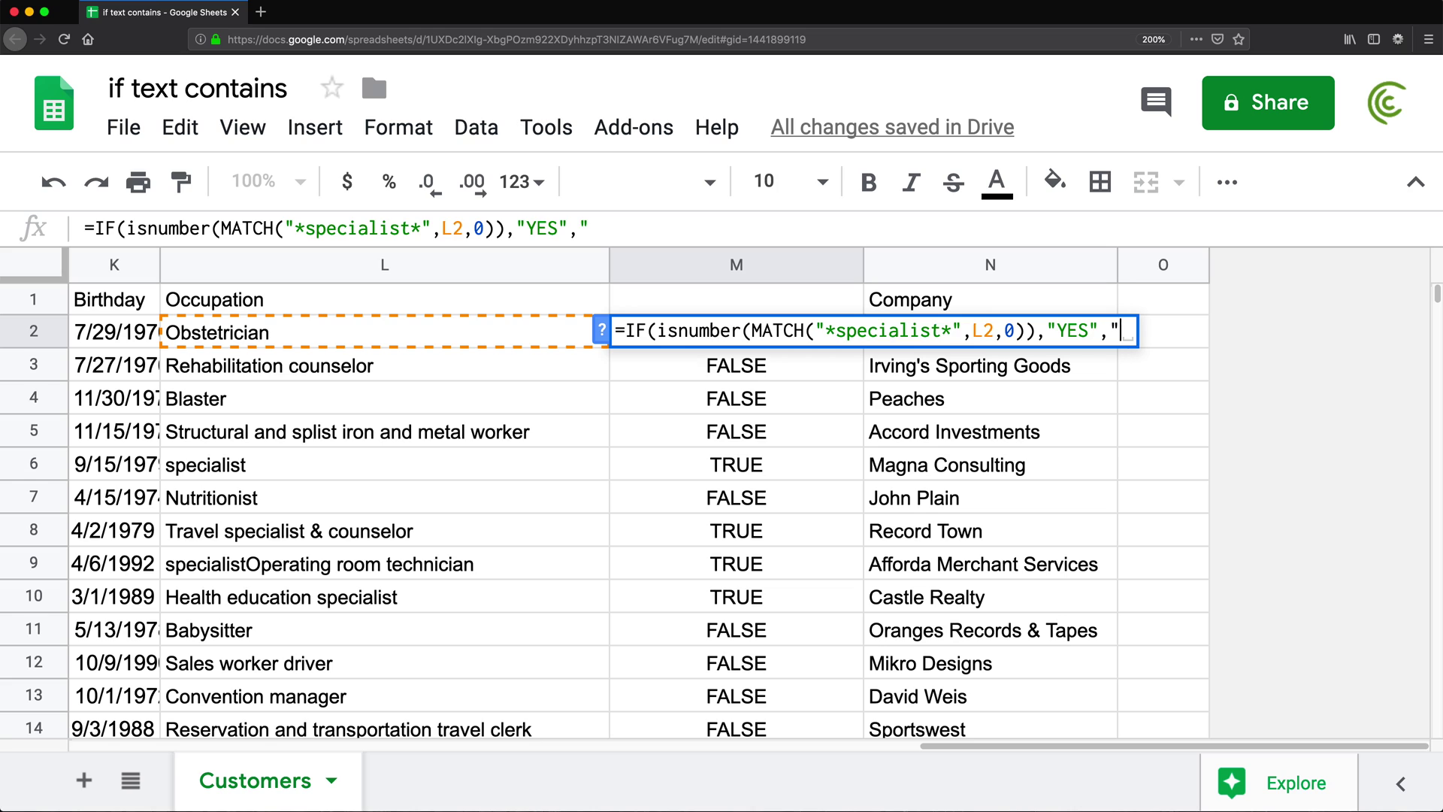
pyautogui.write('NO"')
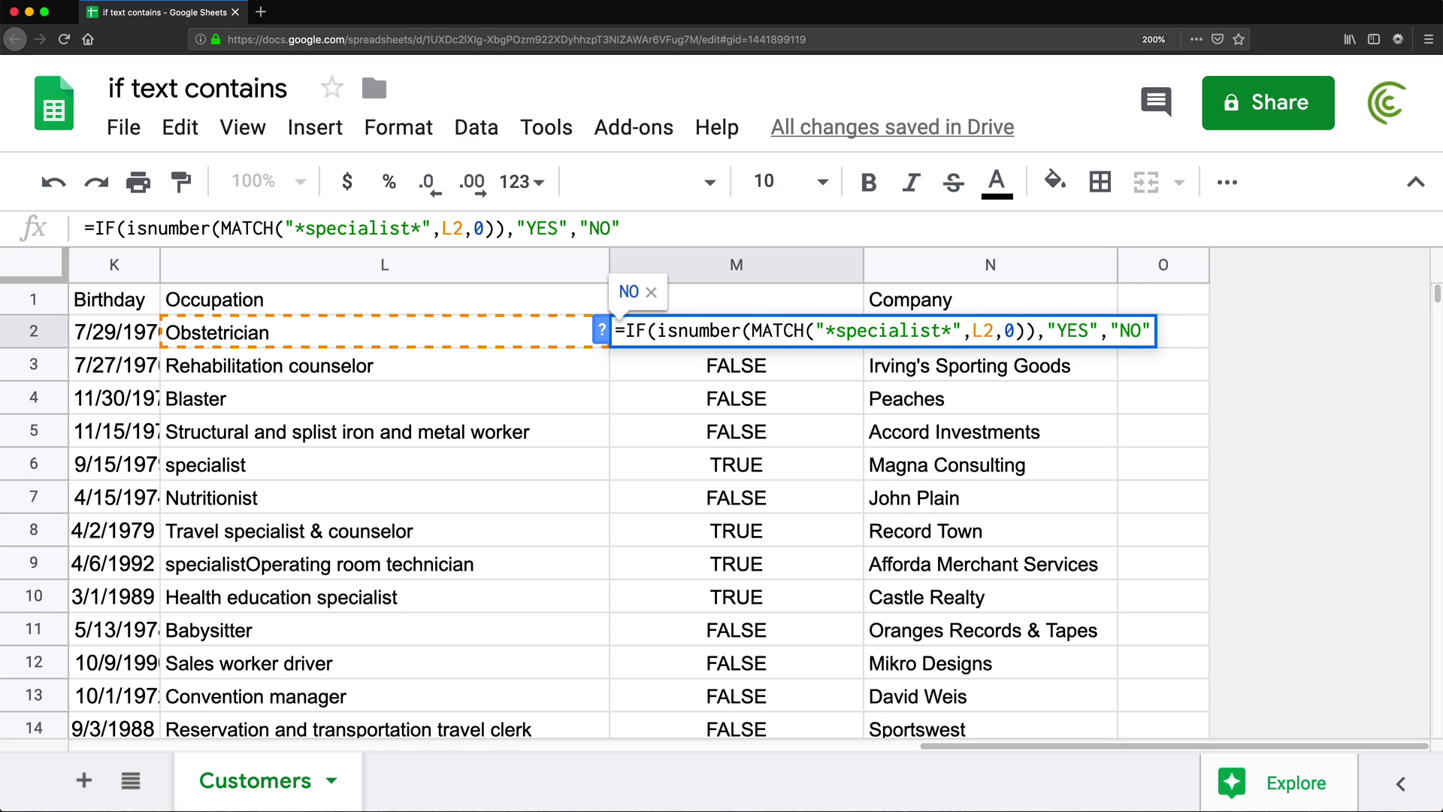
pyautogui.write(')')
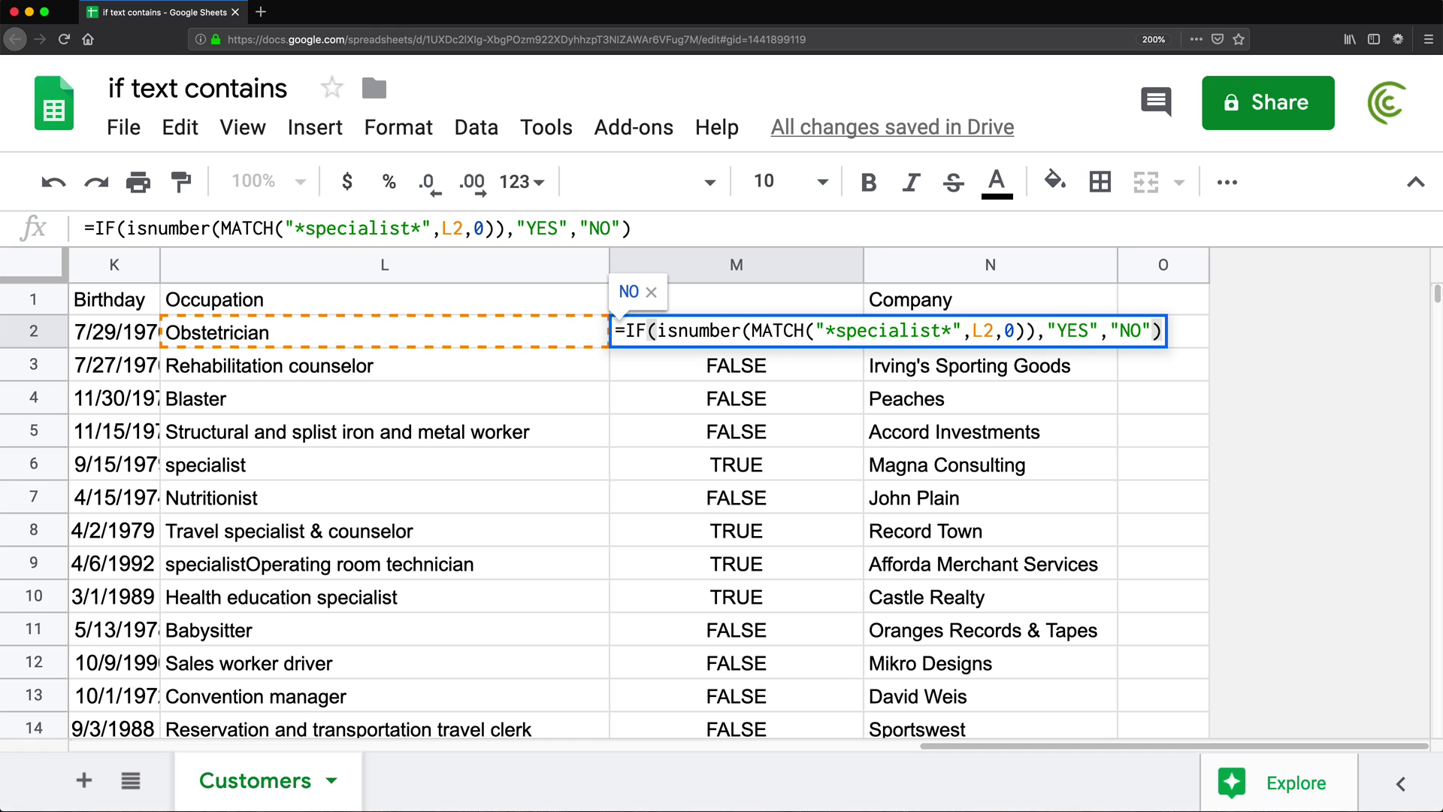
pyautogui.press('Return')
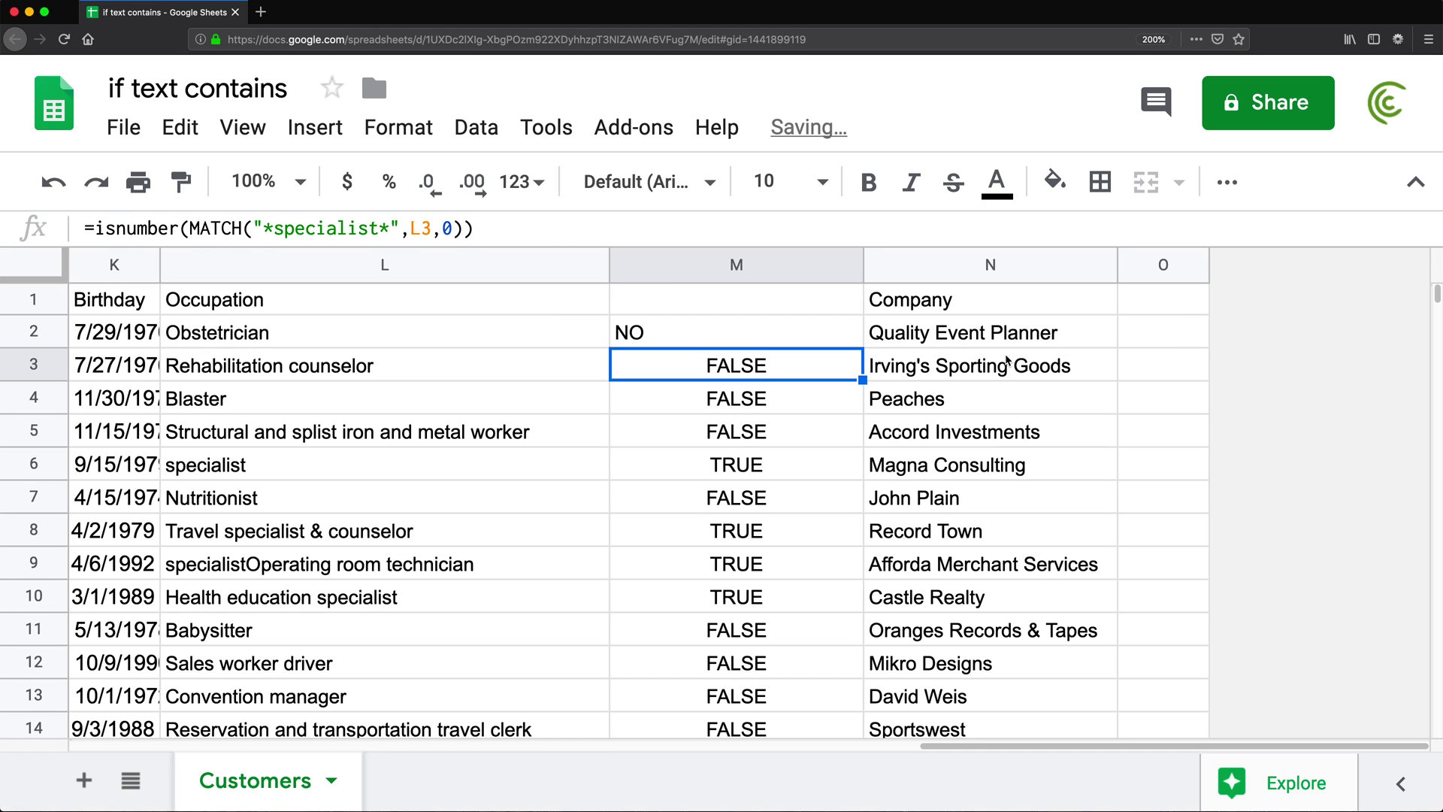
# - Fill the M2 formula down to M14 and compare the results in M8:M10 with the occupations
pyautogui.click(683, 331)
pyautogui.moveTo(862, 347); pyautogui.dragTo(847, 723)
pyautogui.click(664, 542)
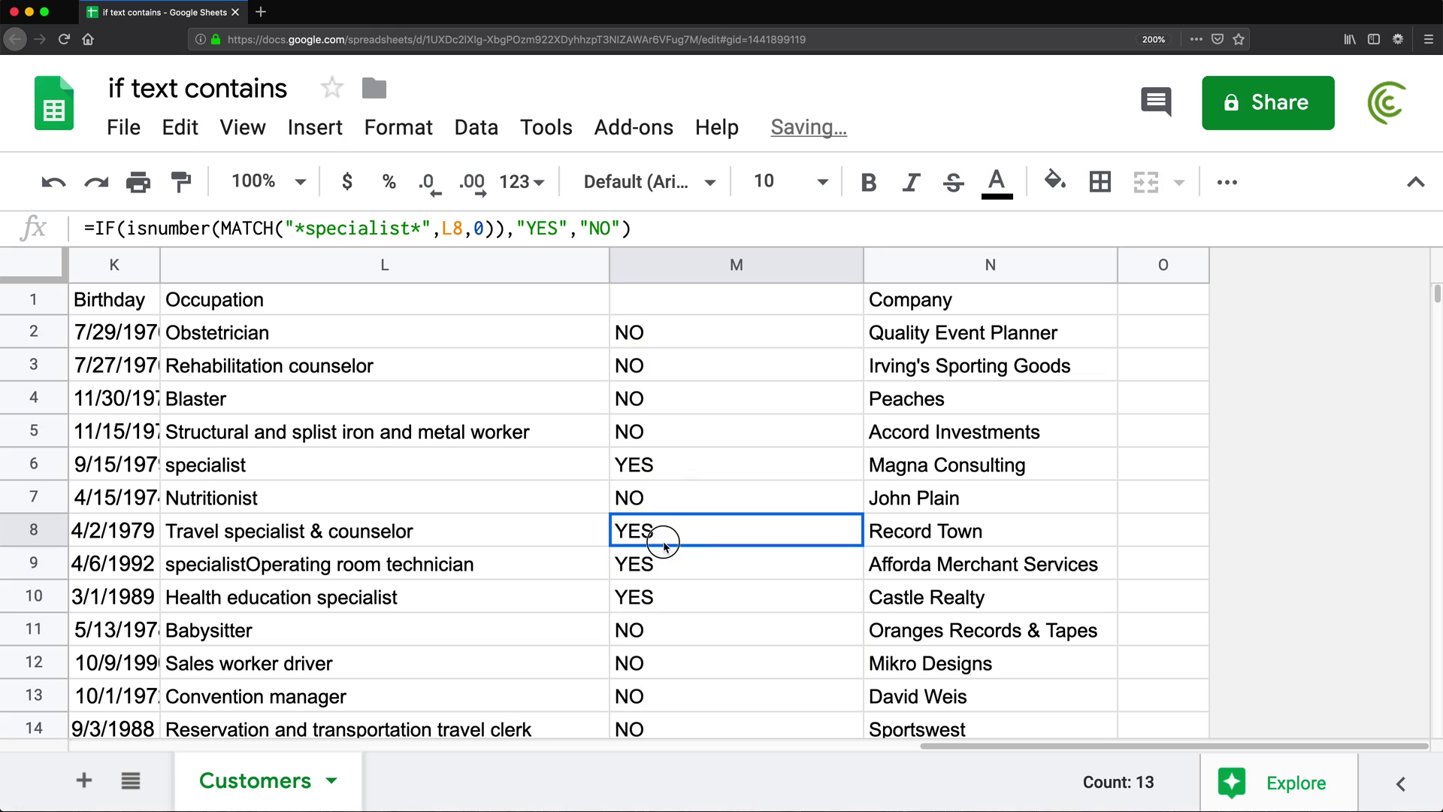
pyautogui.moveTo(664, 541); pyautogui.dragTo(670, 593)
pyautogui.click(454, 599)
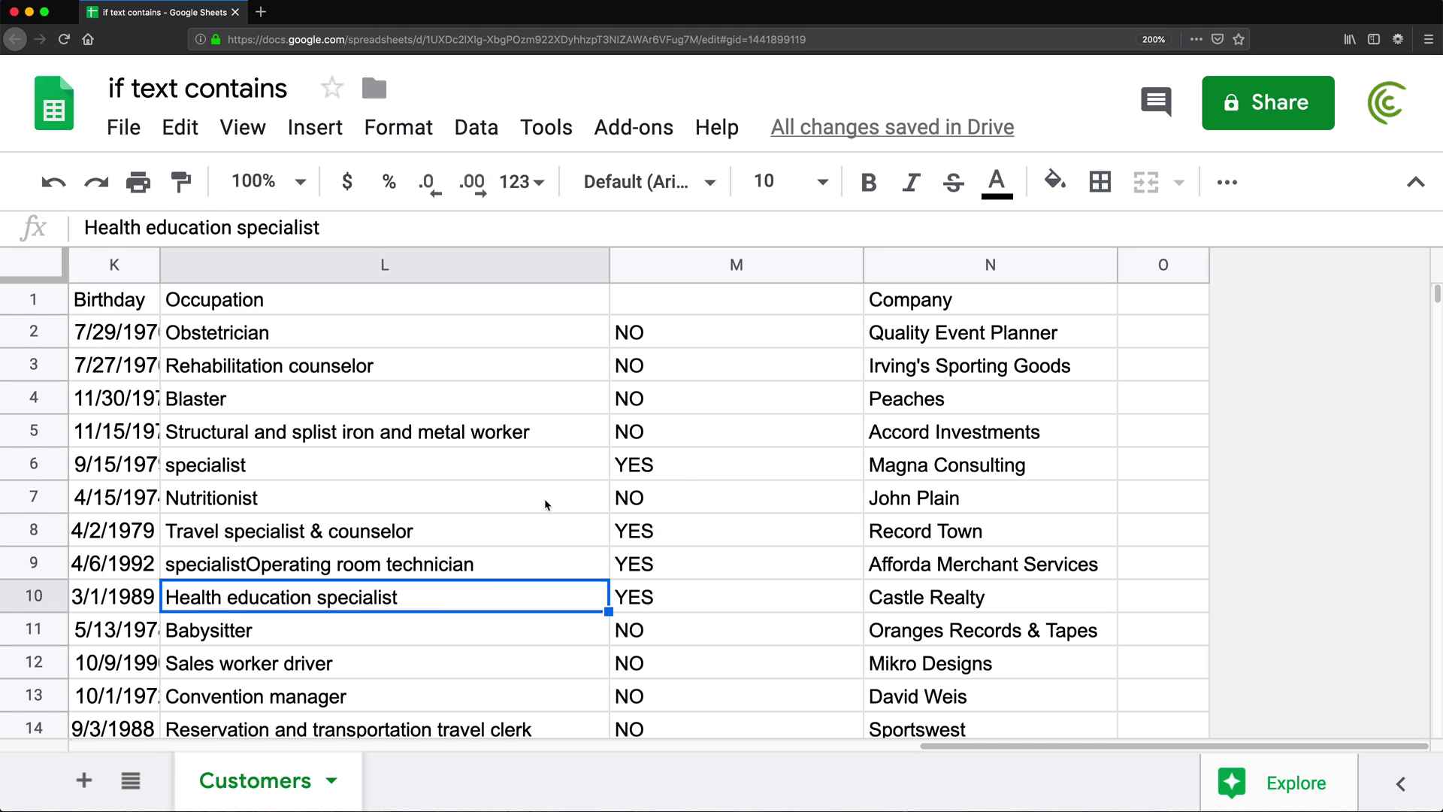
# - Enter the column header "Specialist?" in M1
pyautogui.click(649, 456)
pyautogui.click(689, 310)
pyautogui.write('Sp')
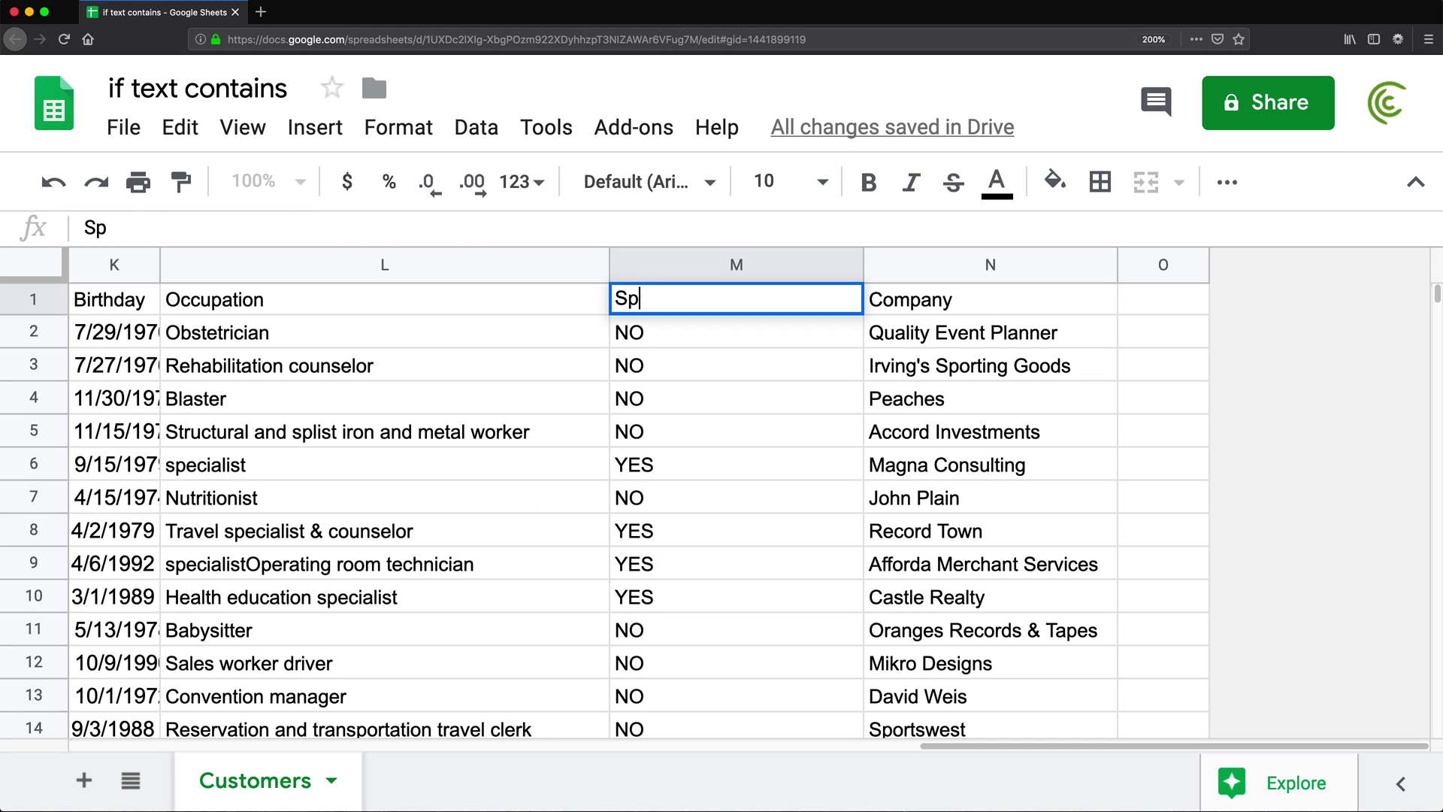
pyautogui.write('cialist?')
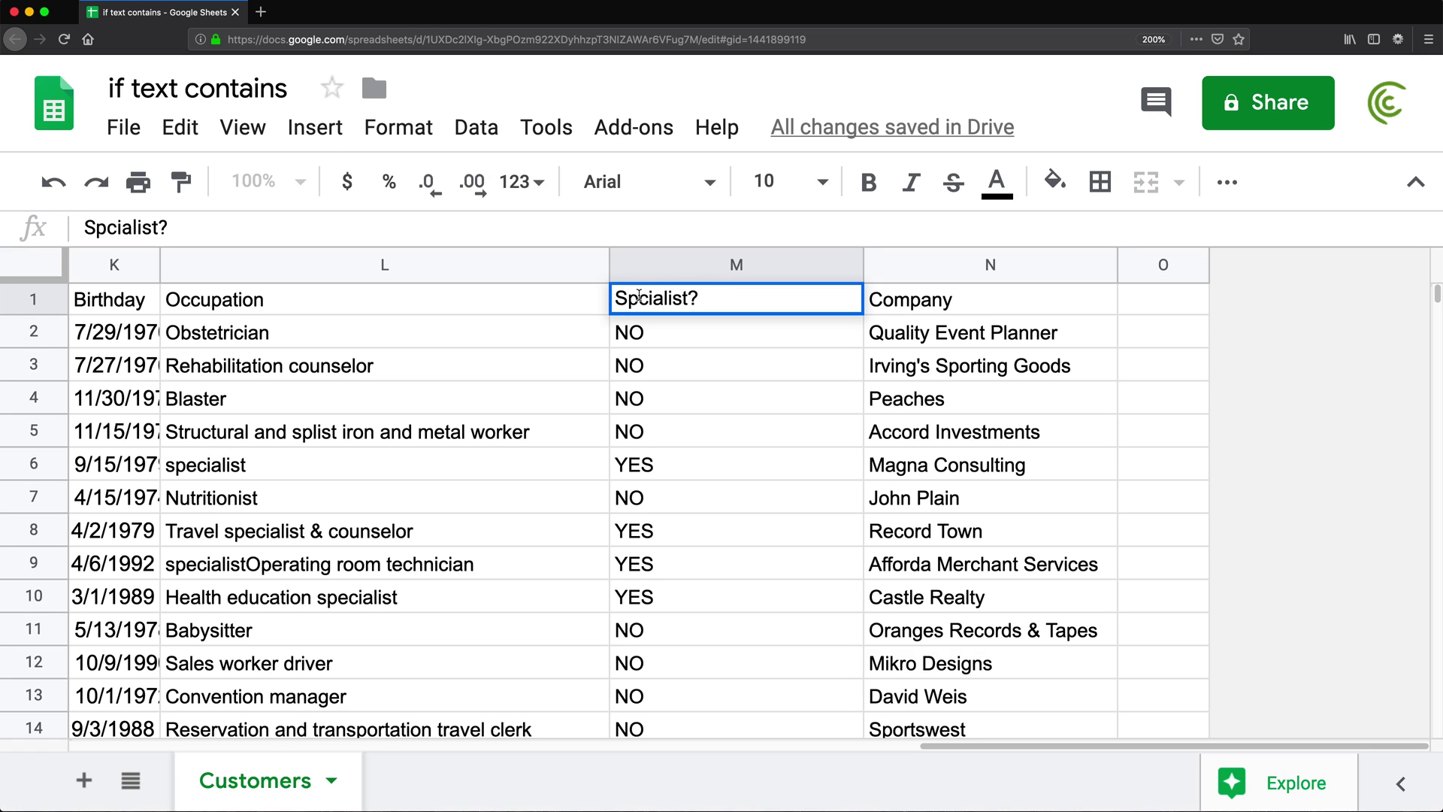
pyautogui.click(639, 297)
pyautogui.write('e')
pyautogui.press('Return')
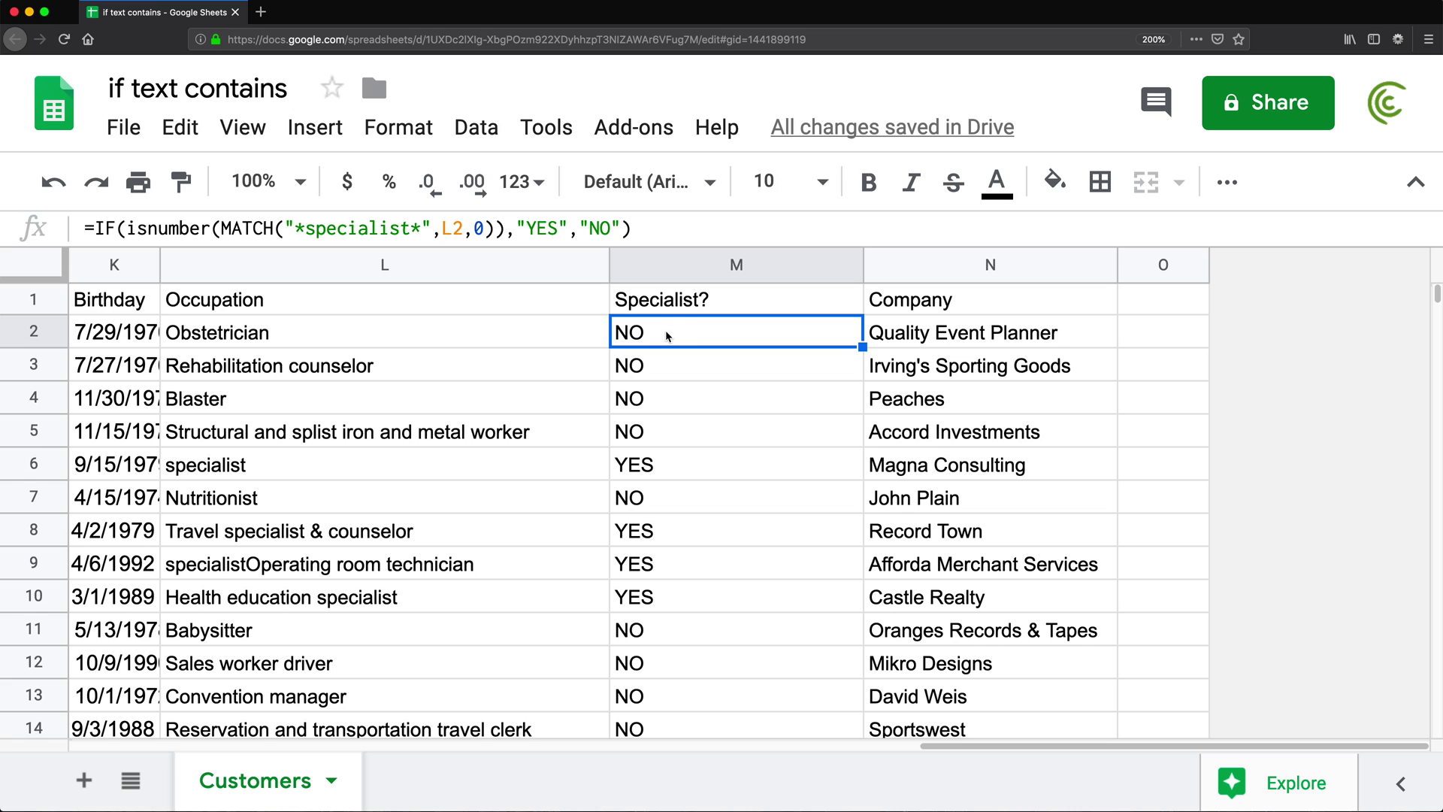
# - Remove the question mark from the header in M1, leaving "Specialist"
pyautogui.click(715, 303)
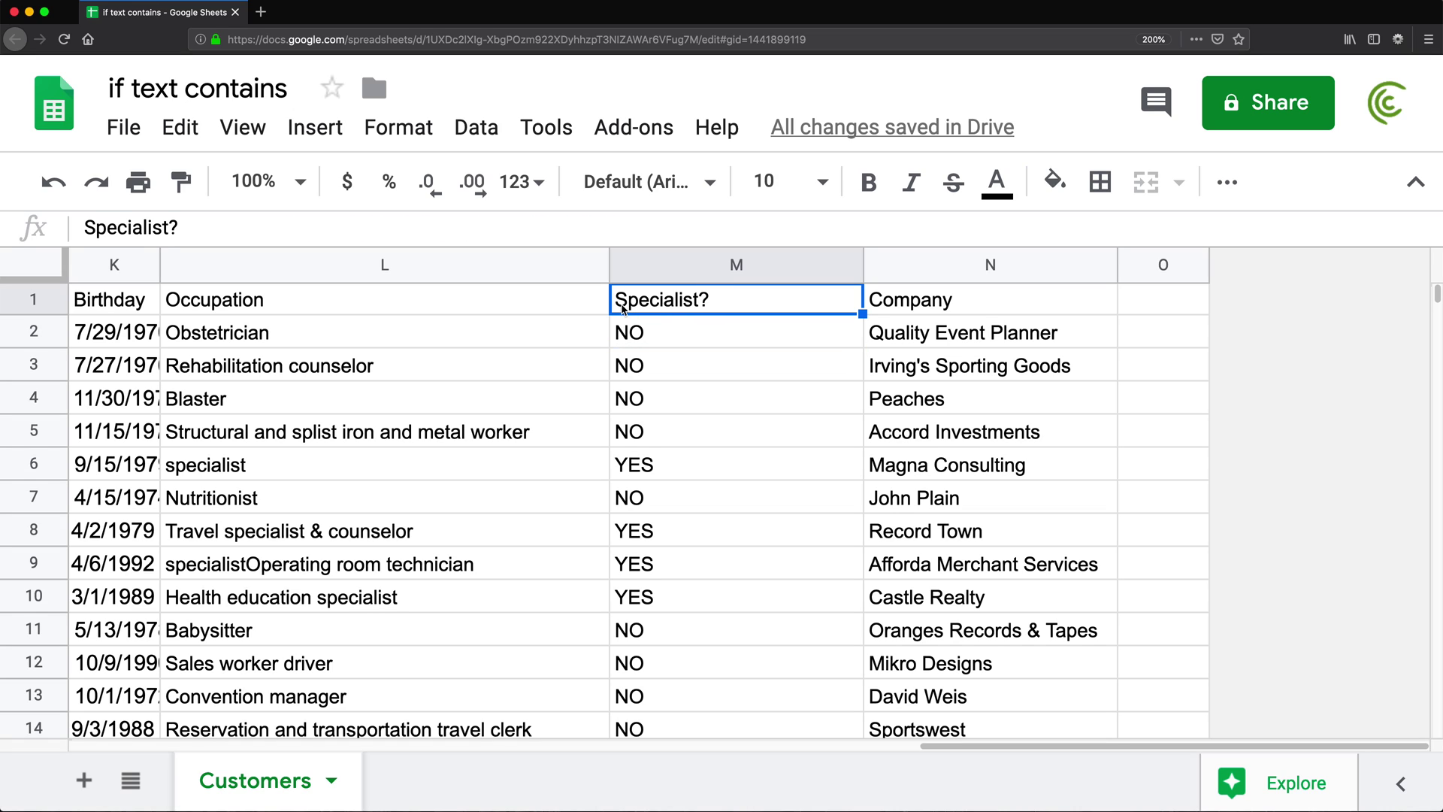
pyautogui.doubleClick(725, 298)
pyautogui.press('BackSpace')
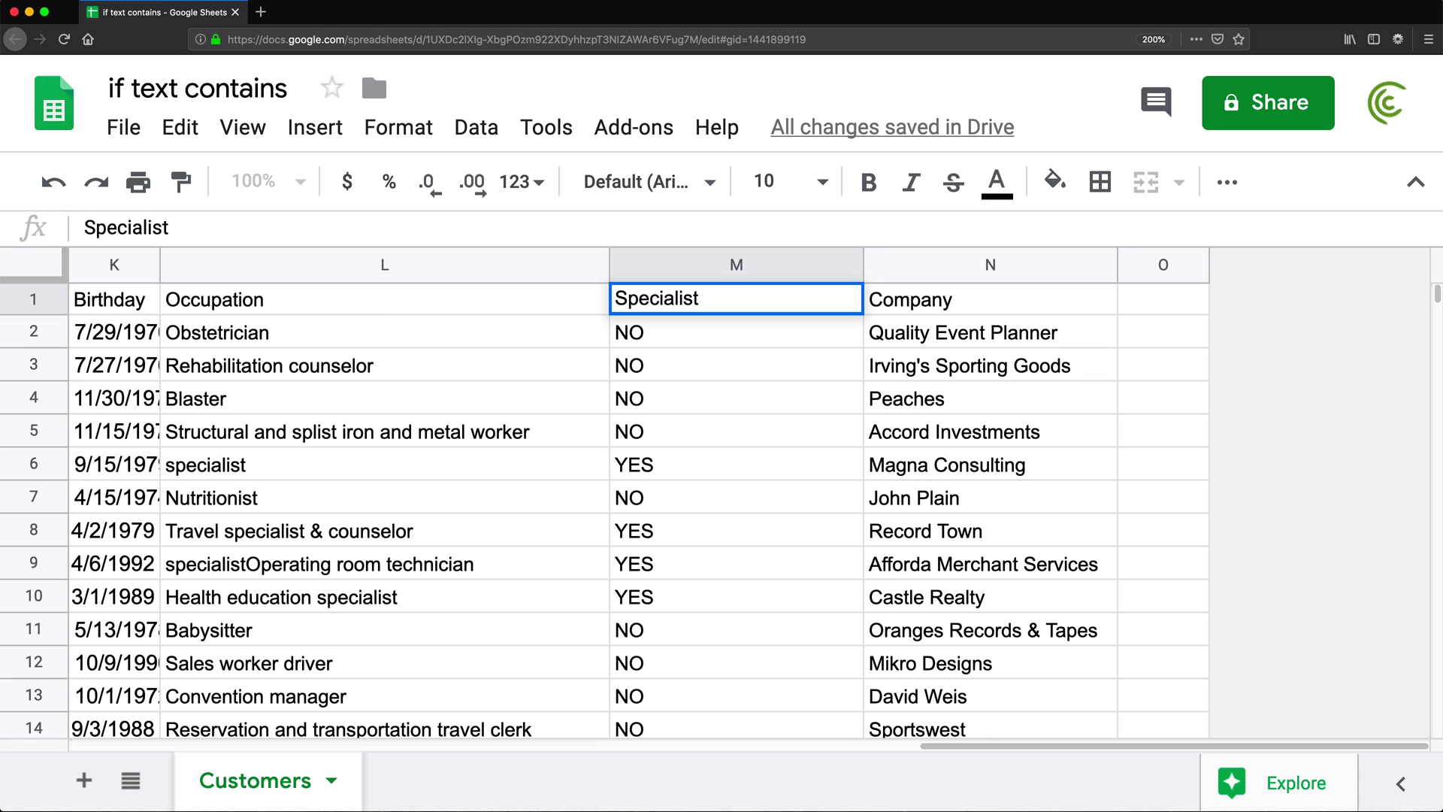
pyautogui.press('Return')
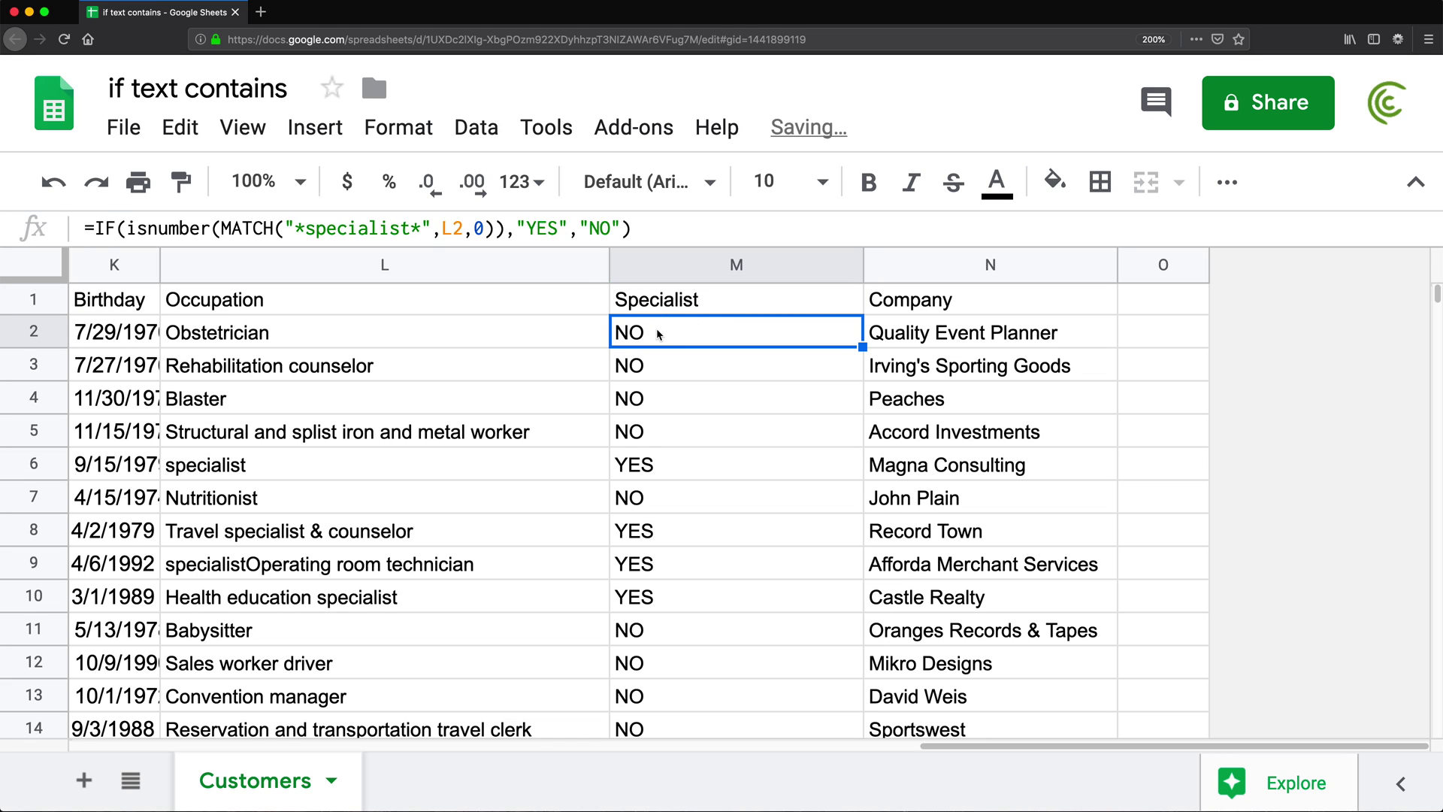
# - Compare the header in M1 with the search text inside the M2 formula, leaving the formula unedited
pyautogui.click(664, 305)
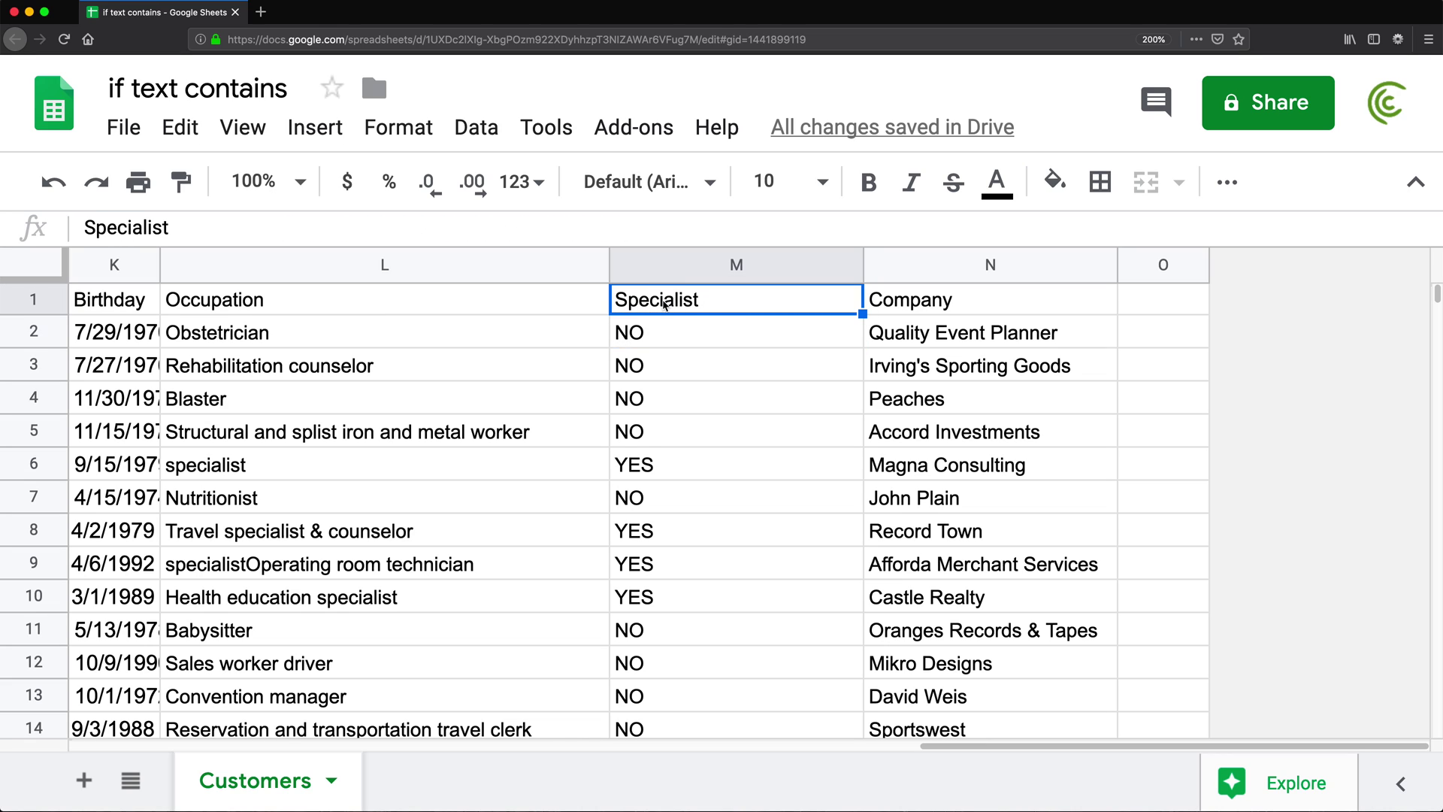
pyautogui.click(646, 337)
pyautogui.click(665, 302)
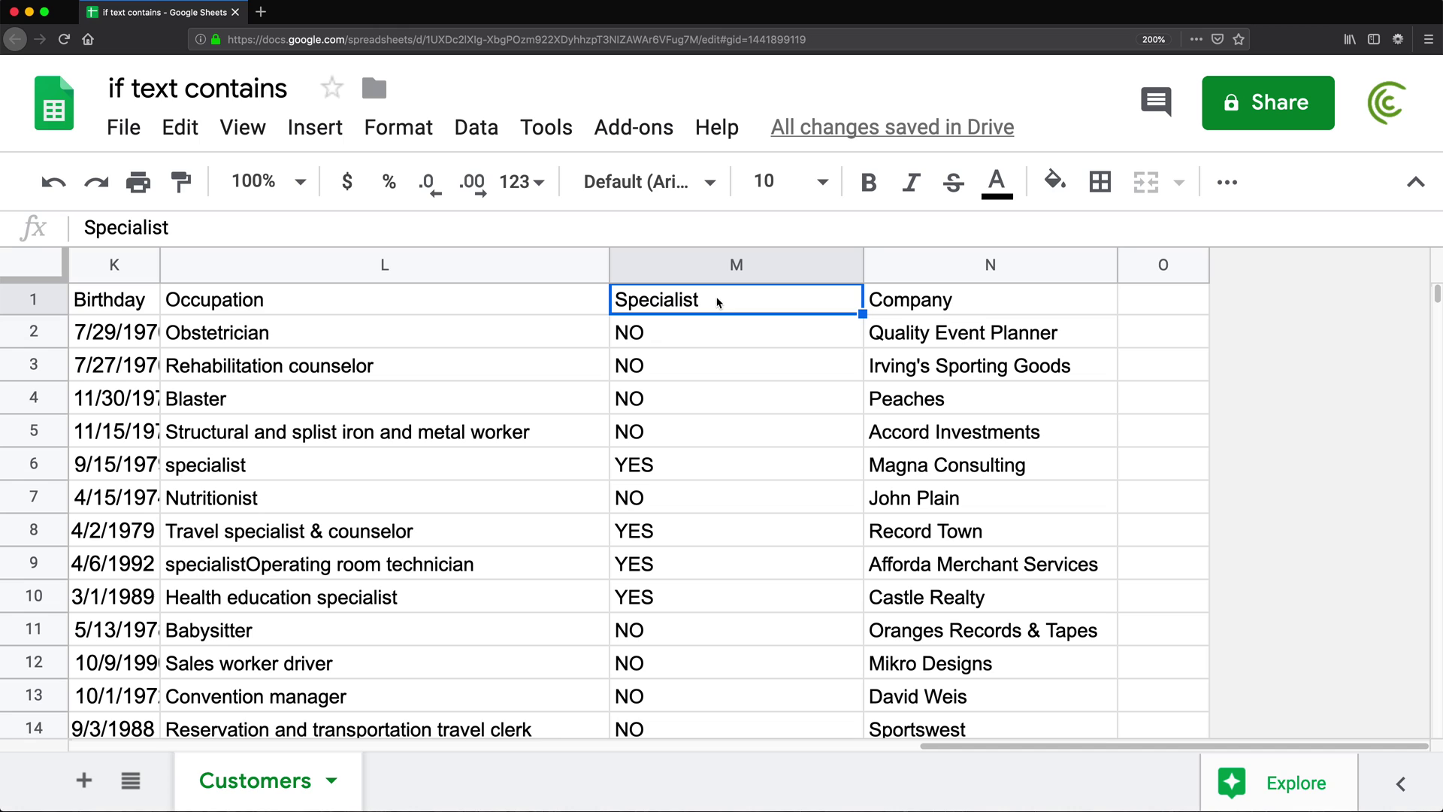
pyautogui.doubleClick(662, 338)
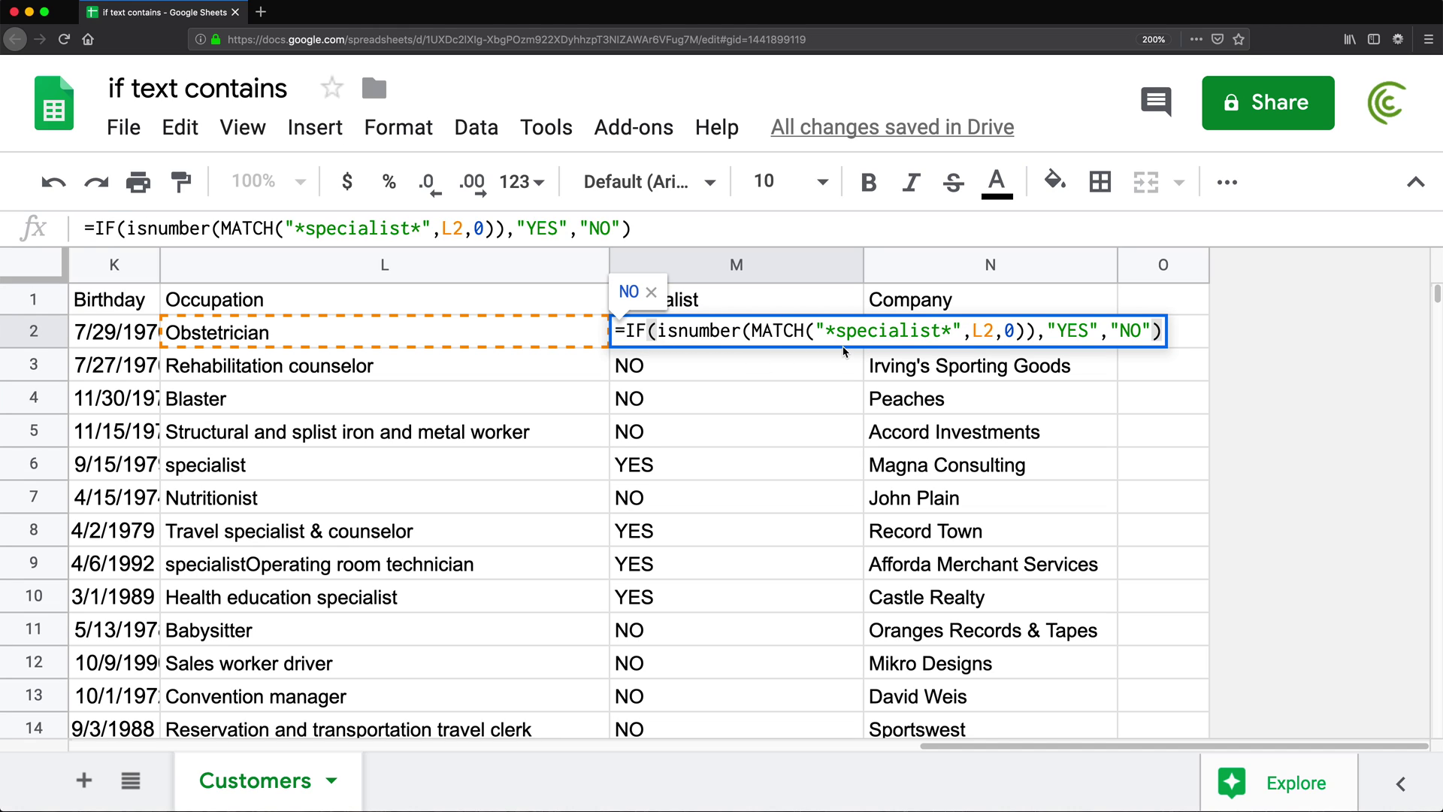
pyautogui.moveTo(942, 331); pyautogui.dragTo(841, 336)
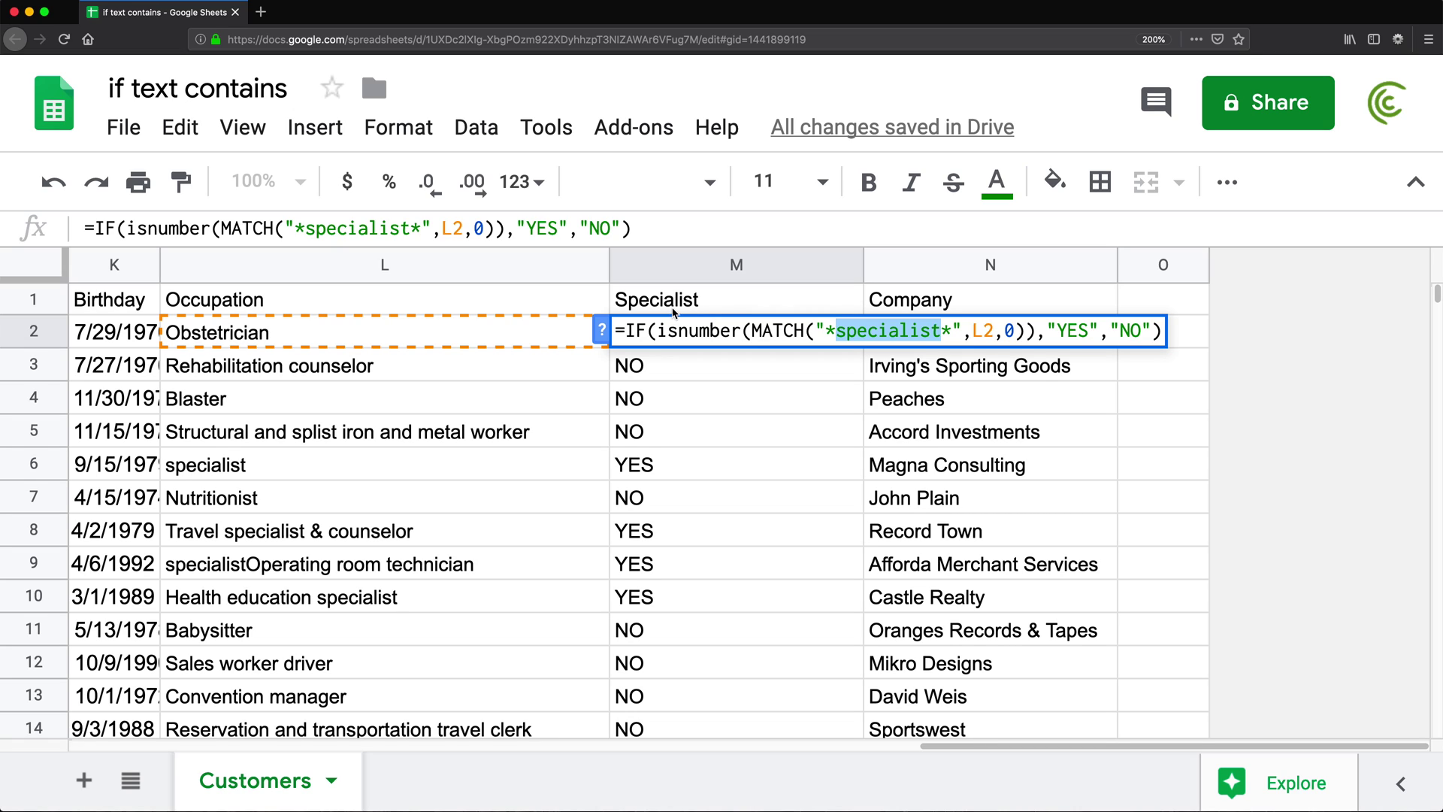
pyautogui.press('Escape')
# - Add an asterisk before and after the header text in M1 so it reads "*Specialist*"
pyautogui.click(697, 303)
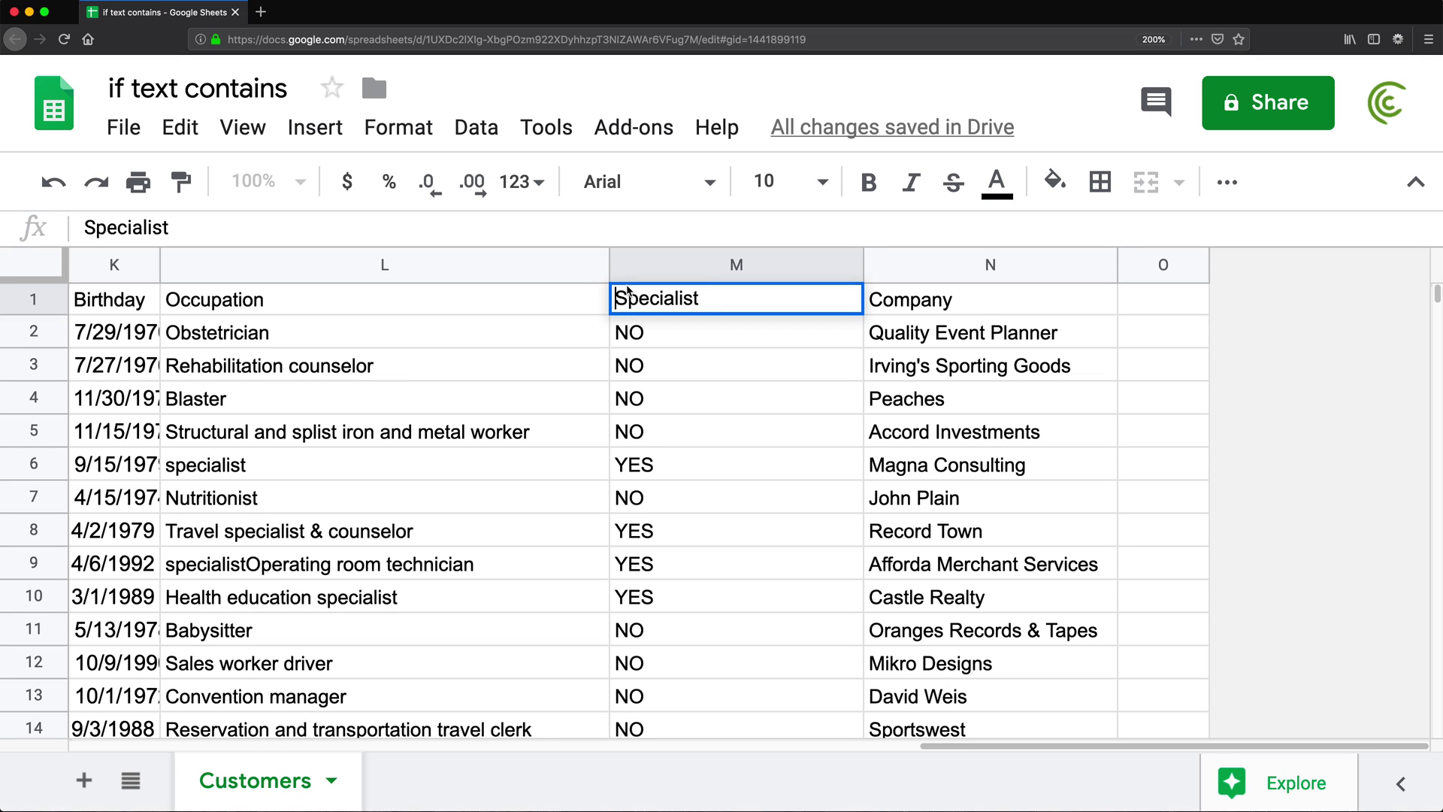
pyautogui.write('*')
pyautogui.press('Right')
pyautogui.press('Right')
pyautogui.press('Right')
pyautogui.press('Right')
pyautogui.press('Right')
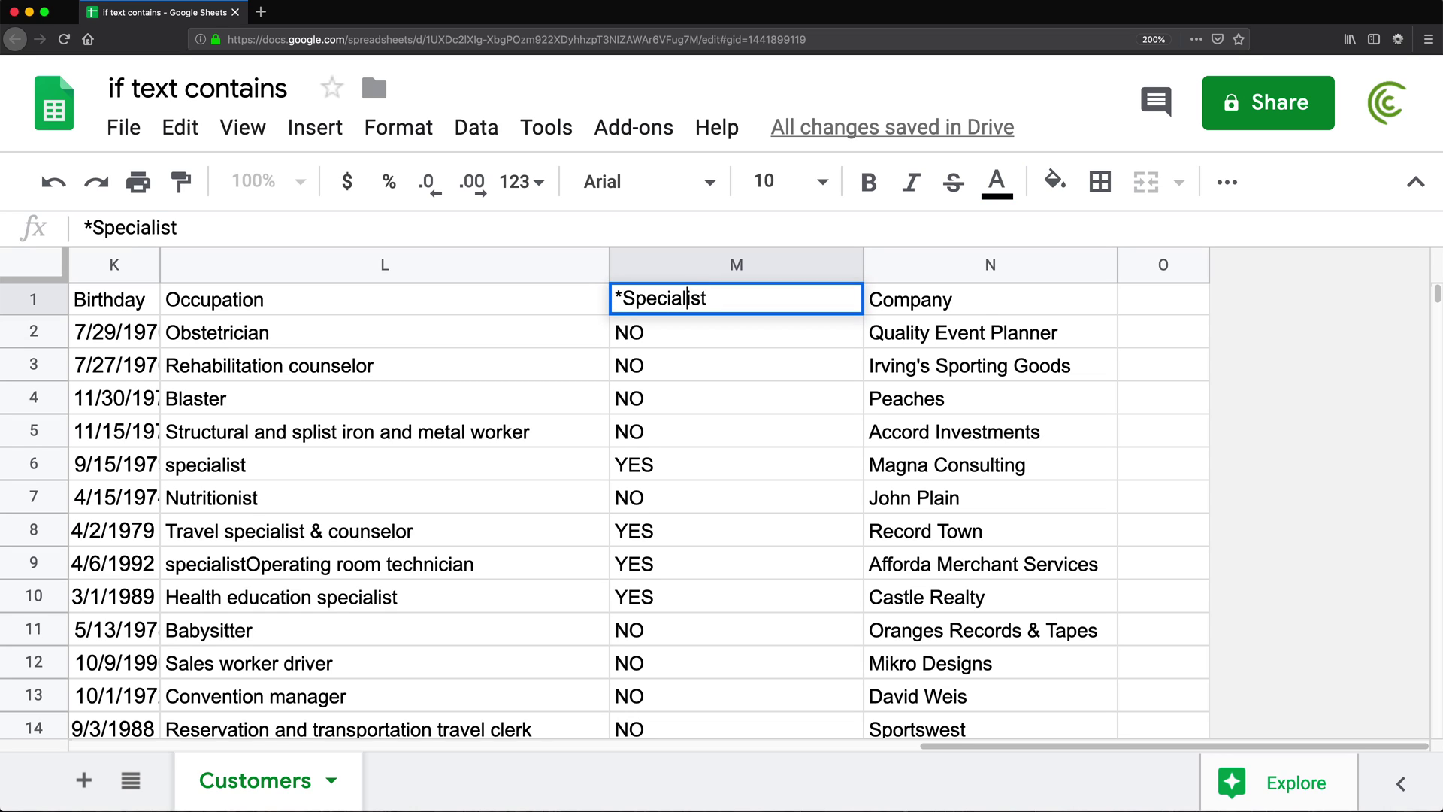
pyautogui.press('Return')
pyautogui.write('8')
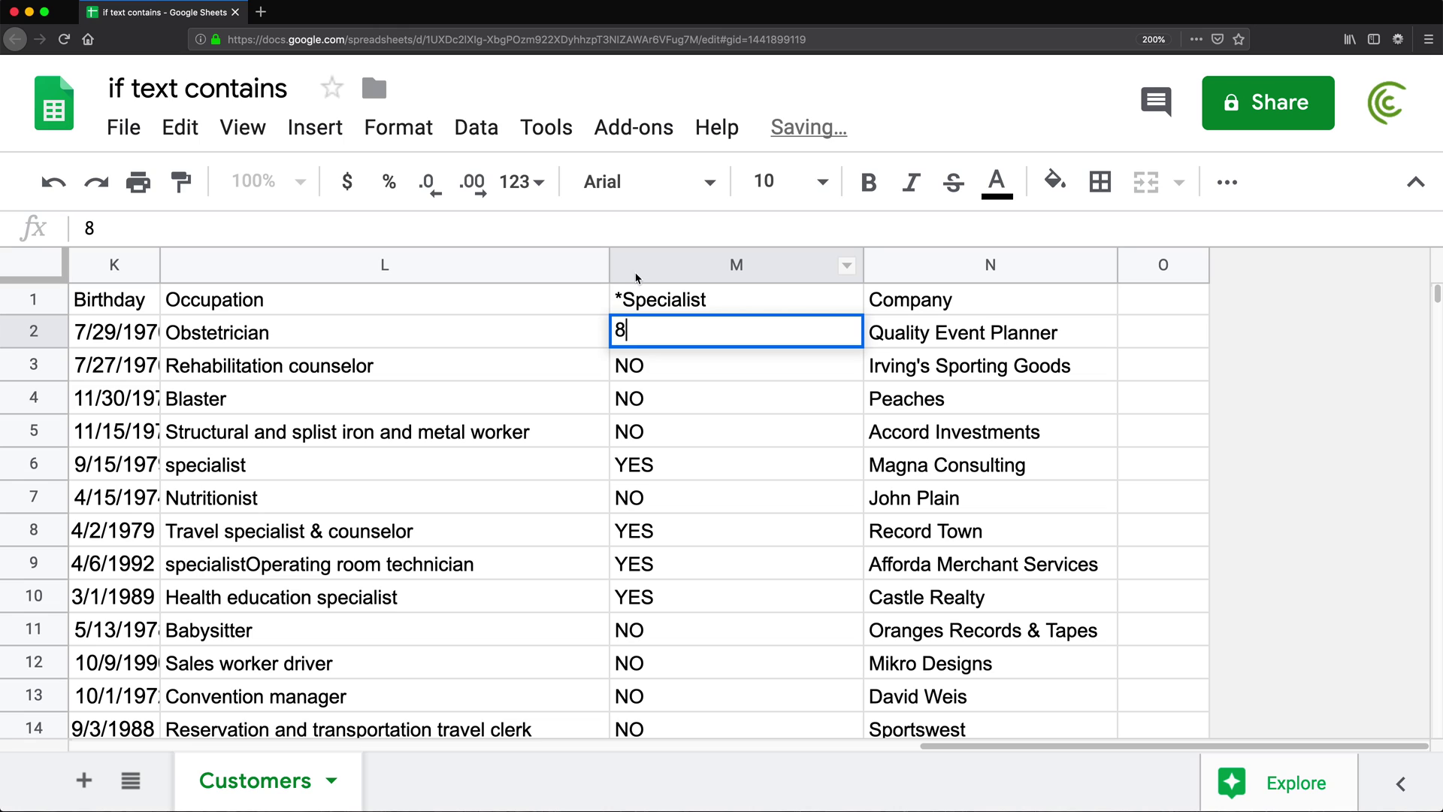
pyautogui.press('Escape')
pyautogui.doubleClick(750, 300)
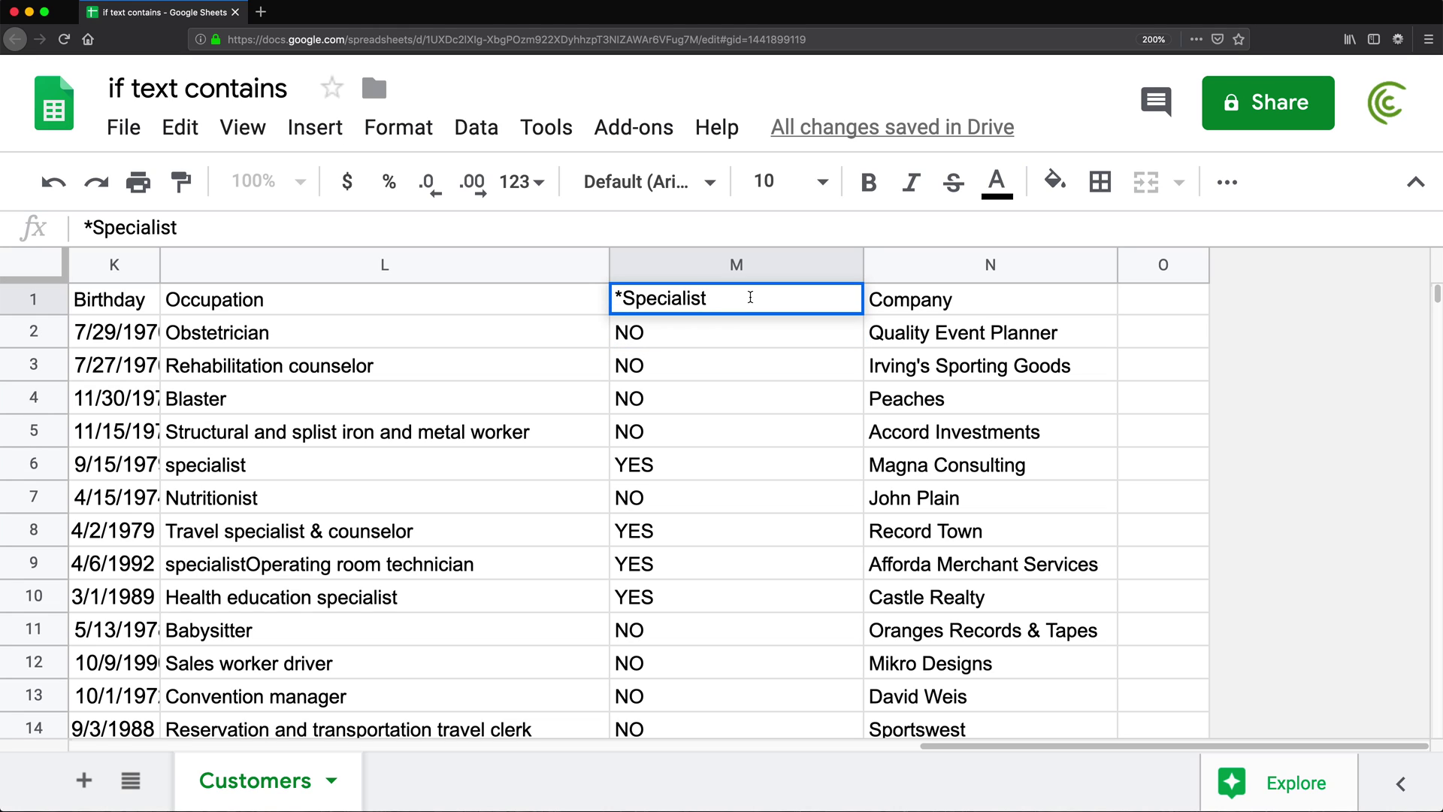
pyautogui.write('*')
pyautogui.press('Return')
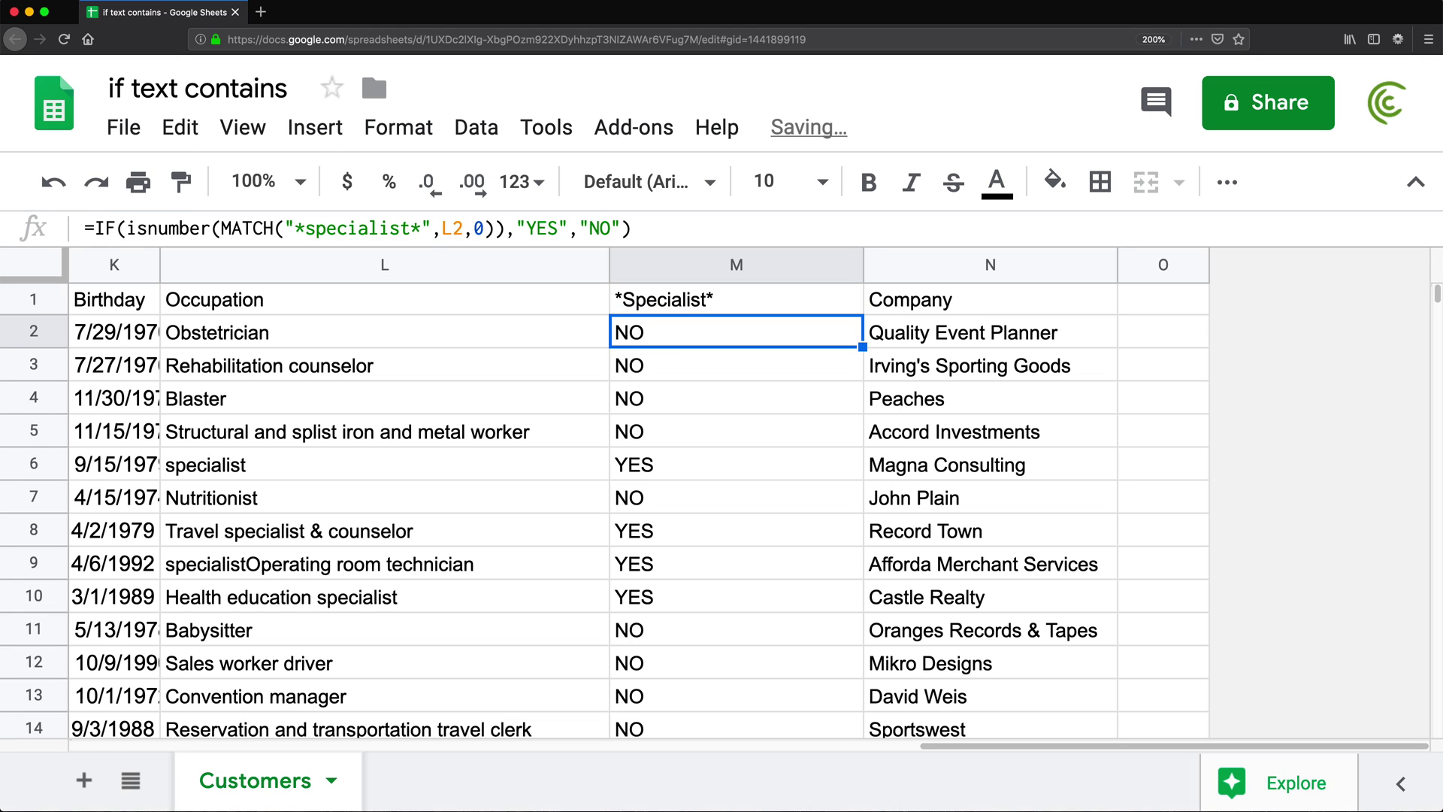
# - Replace the typed search text in the M2 MATCH function with a reference to cell M1
pyautogui.doubleClick(676, 330)
pyautogui.moveTo(814, 330); pyautogui.dragTo(961, 331)
pyautogui.press('BackSpace')
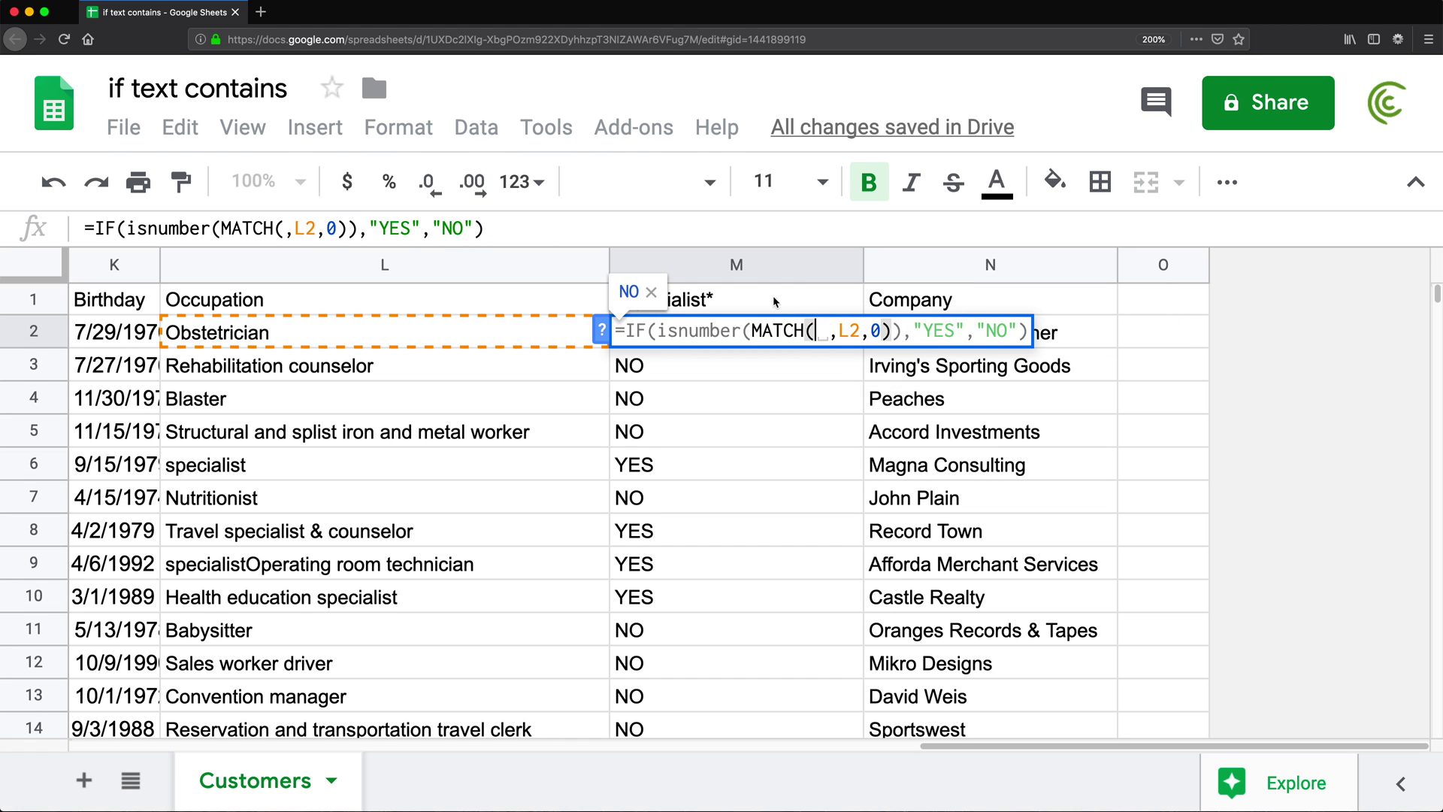
pyautogui.click(762, 290)
pyautogui.press('Return')
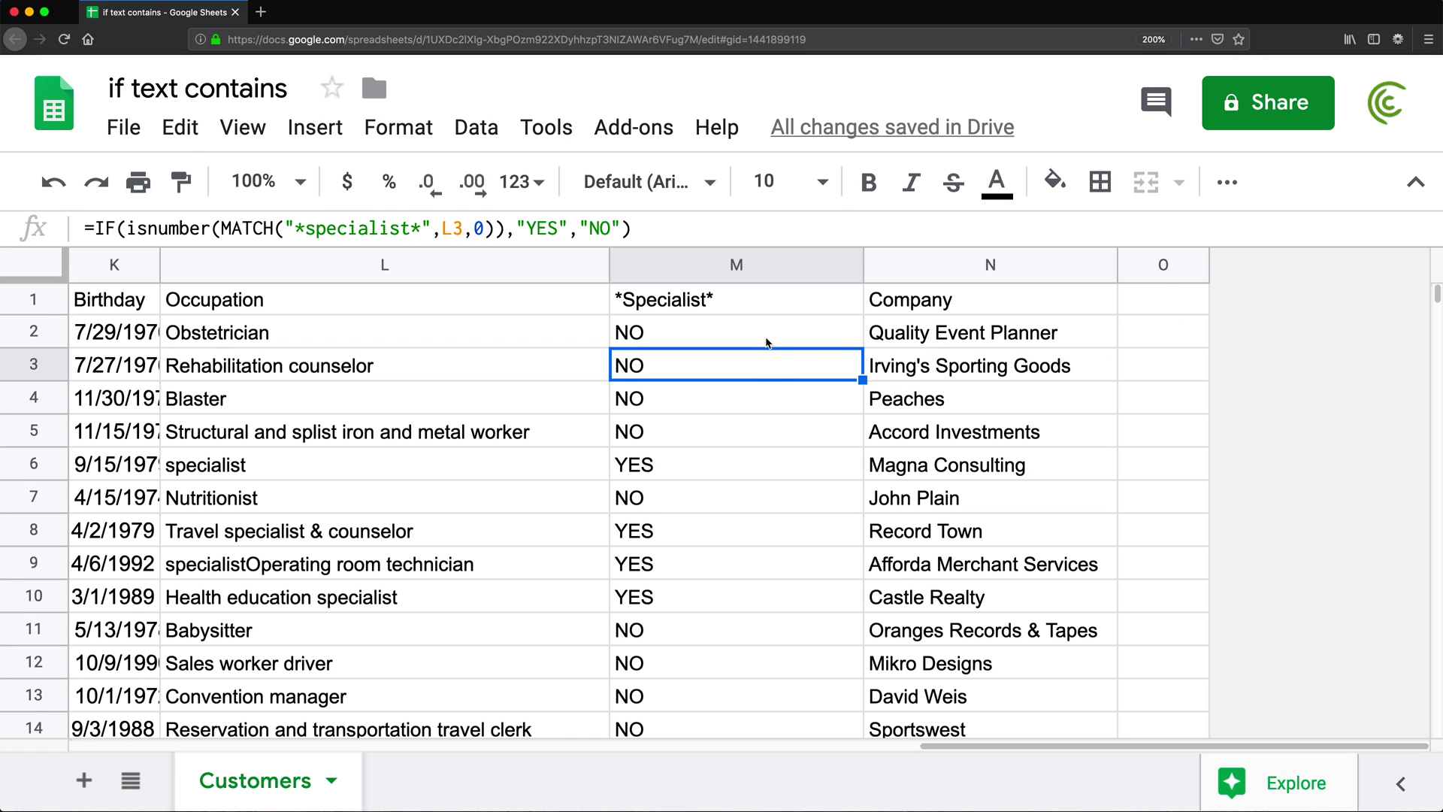
# - Make the header reference in the M2 MATCH formula absolute as $M$1 and fill the formula down to M14
pyautogui.press('Up')
pyautogui.click(697, 301)
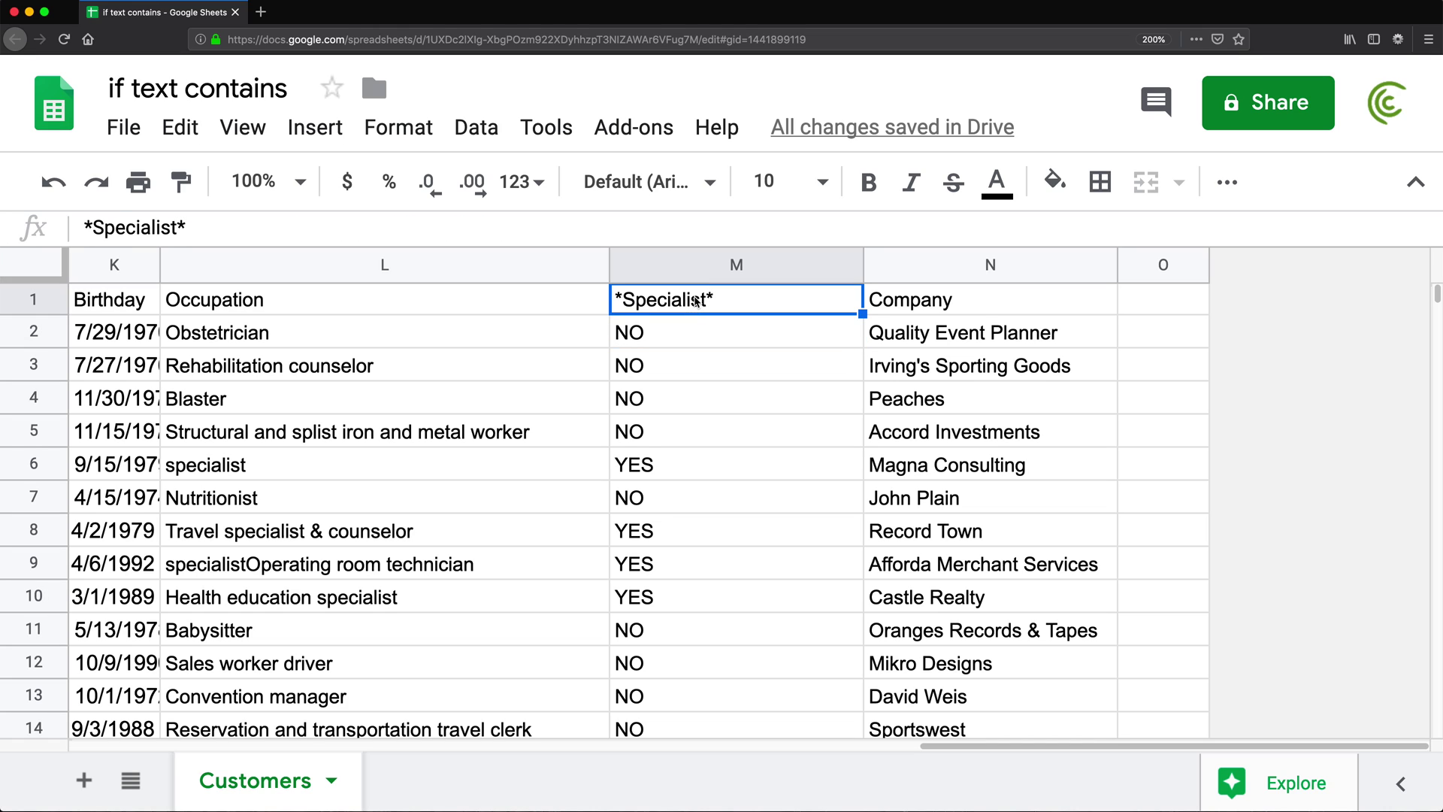
pyautogui.doubleClick(681, 333)
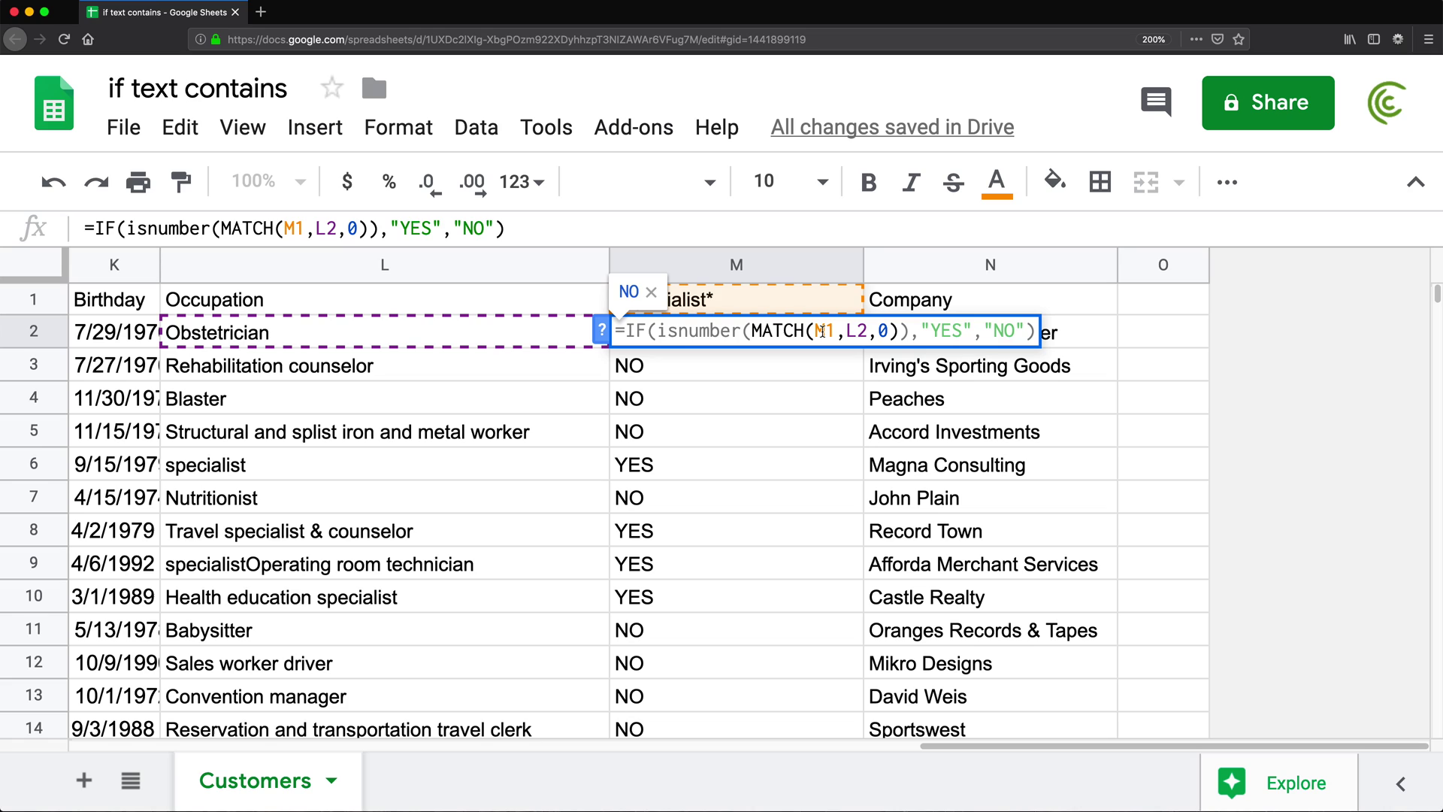
pyautogui.click(825, 330)
pyautogui.write('$')
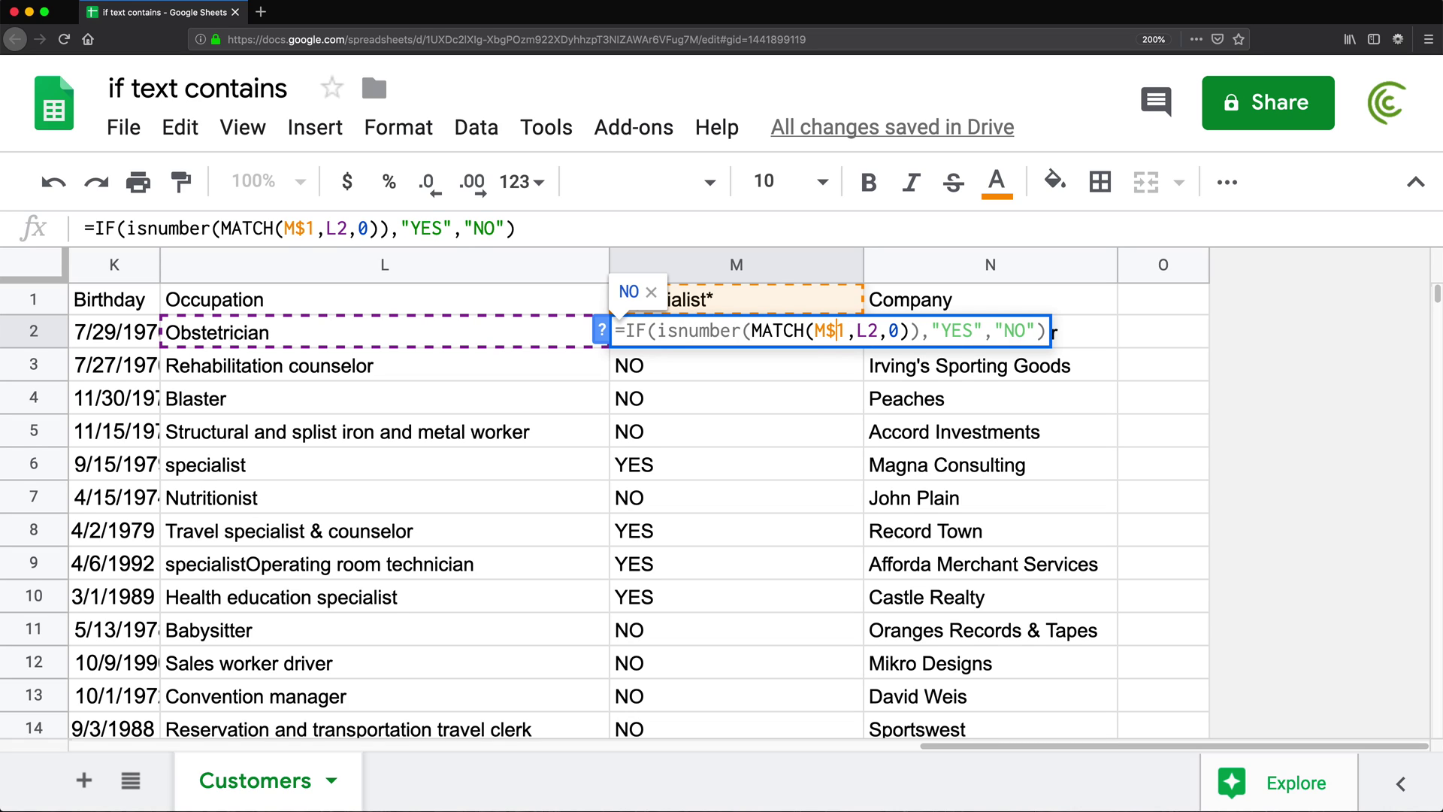
pyautogui.press('Left')
pyautogui.press('Left')
pyautogui.write('$')
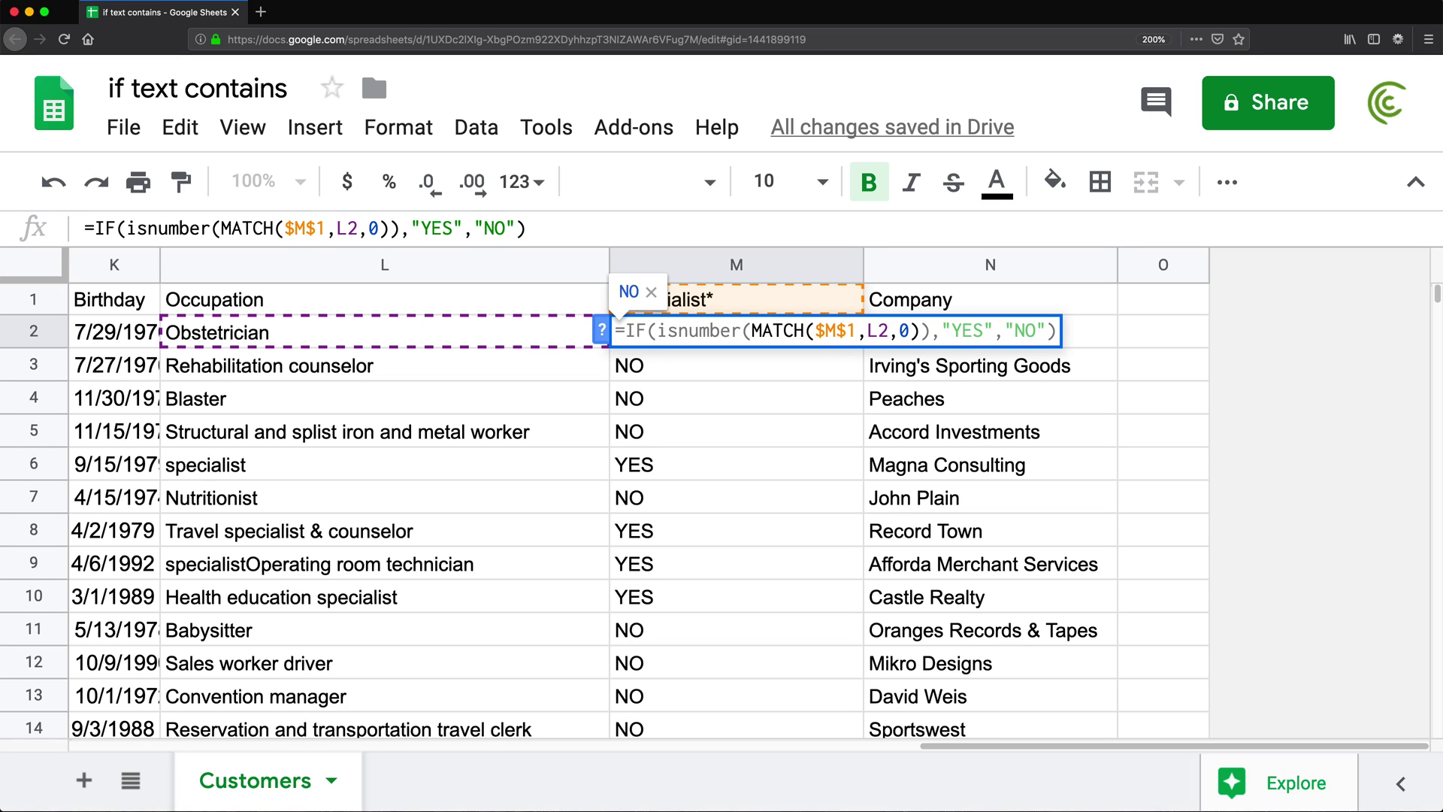
pyautogui.press('Return')
pyautogui.click(802, 342)
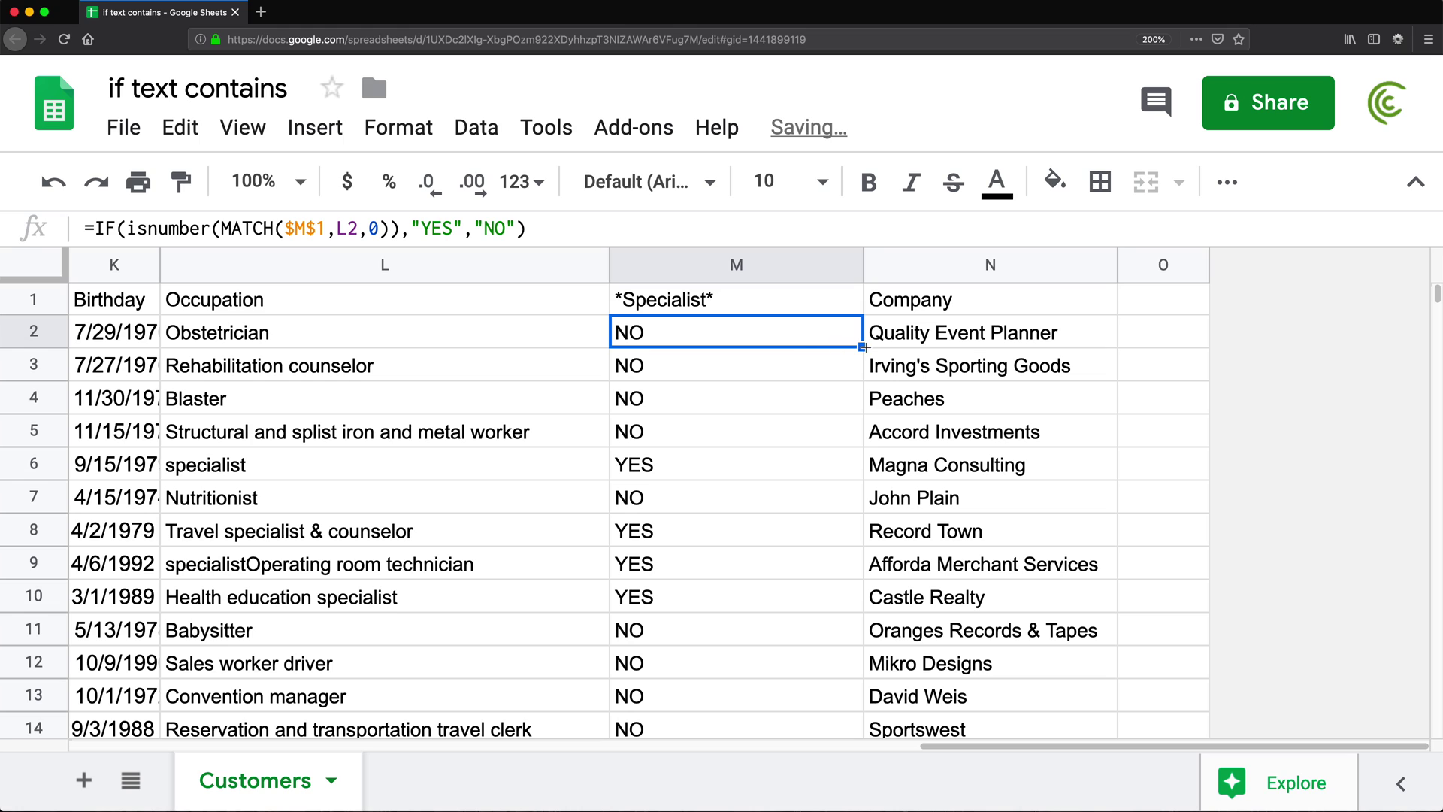
pyautogui.moveTo(863, 347); pyautogui.dragTo(841, 716)
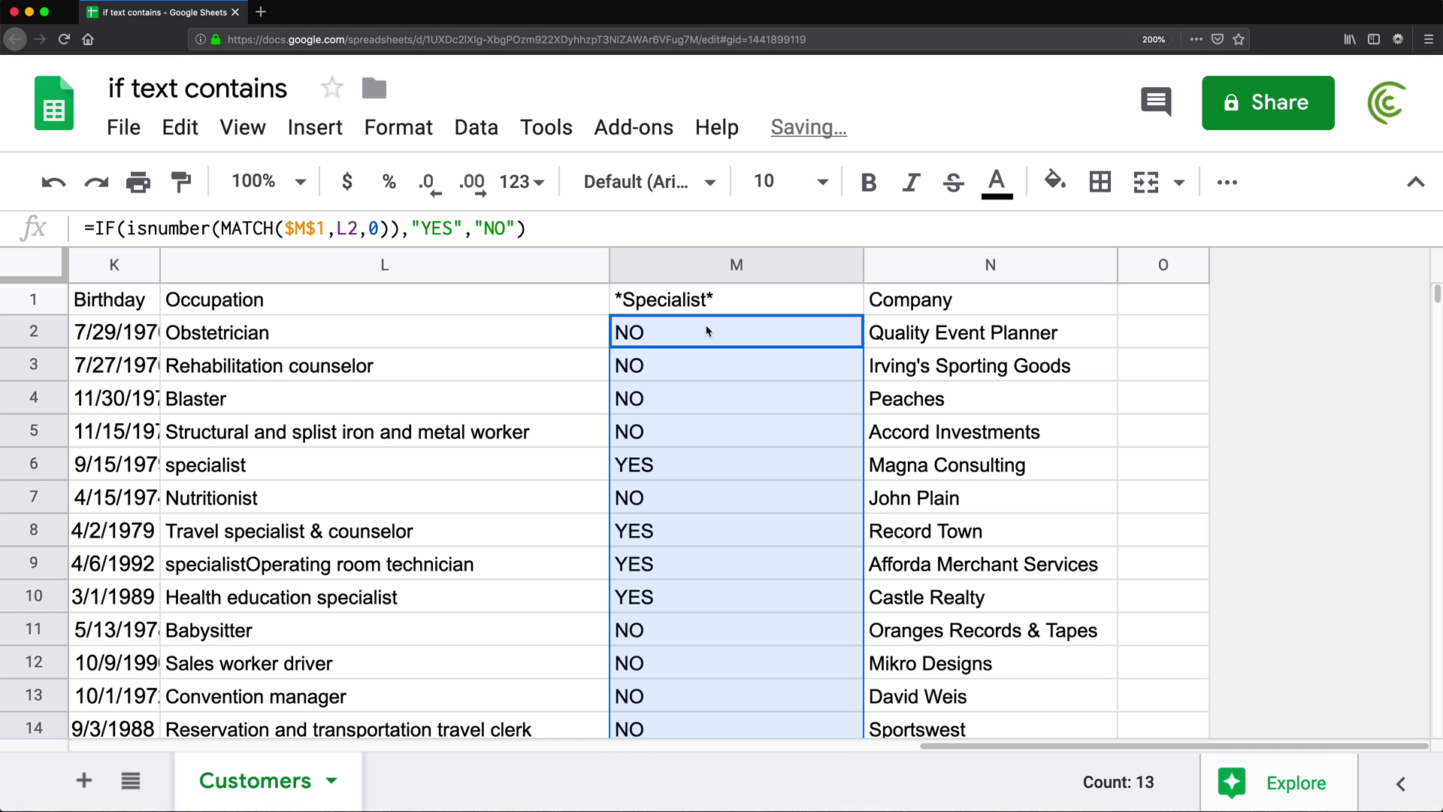
# - Remove both asterisks from the header in M1, leaving "Specialist", and check the result for the occupation in row 6
pyautogui.doubleClick(730, 302)
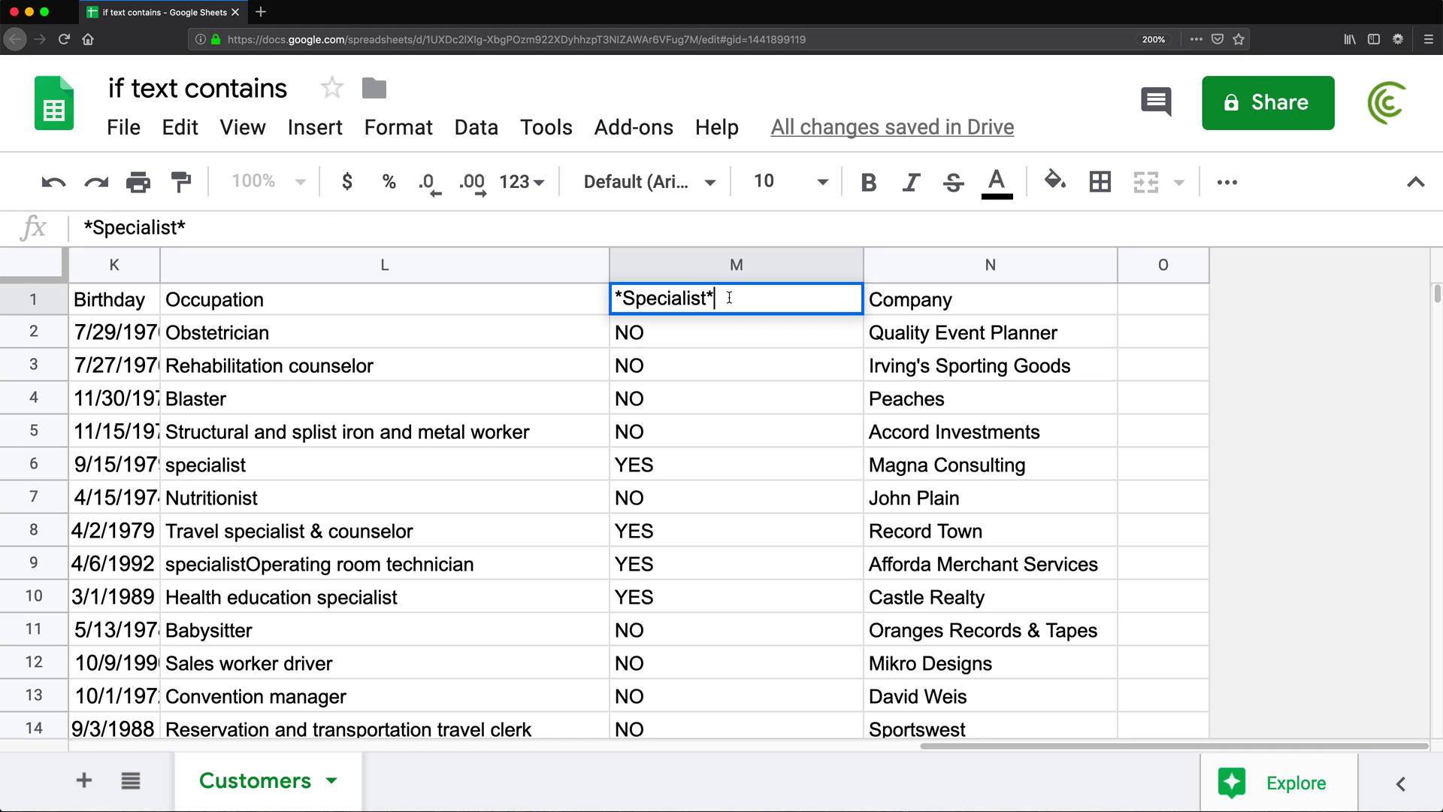
pyautogui.press('BackSpace')
pyautogui.press('Left')
pyautogui.press('Left')
pyautogui.press('Left')
pyautogui.press('Left')
pyautogui.press('Left')
pyautogui.press('Left')
pyautogui.press('Left')
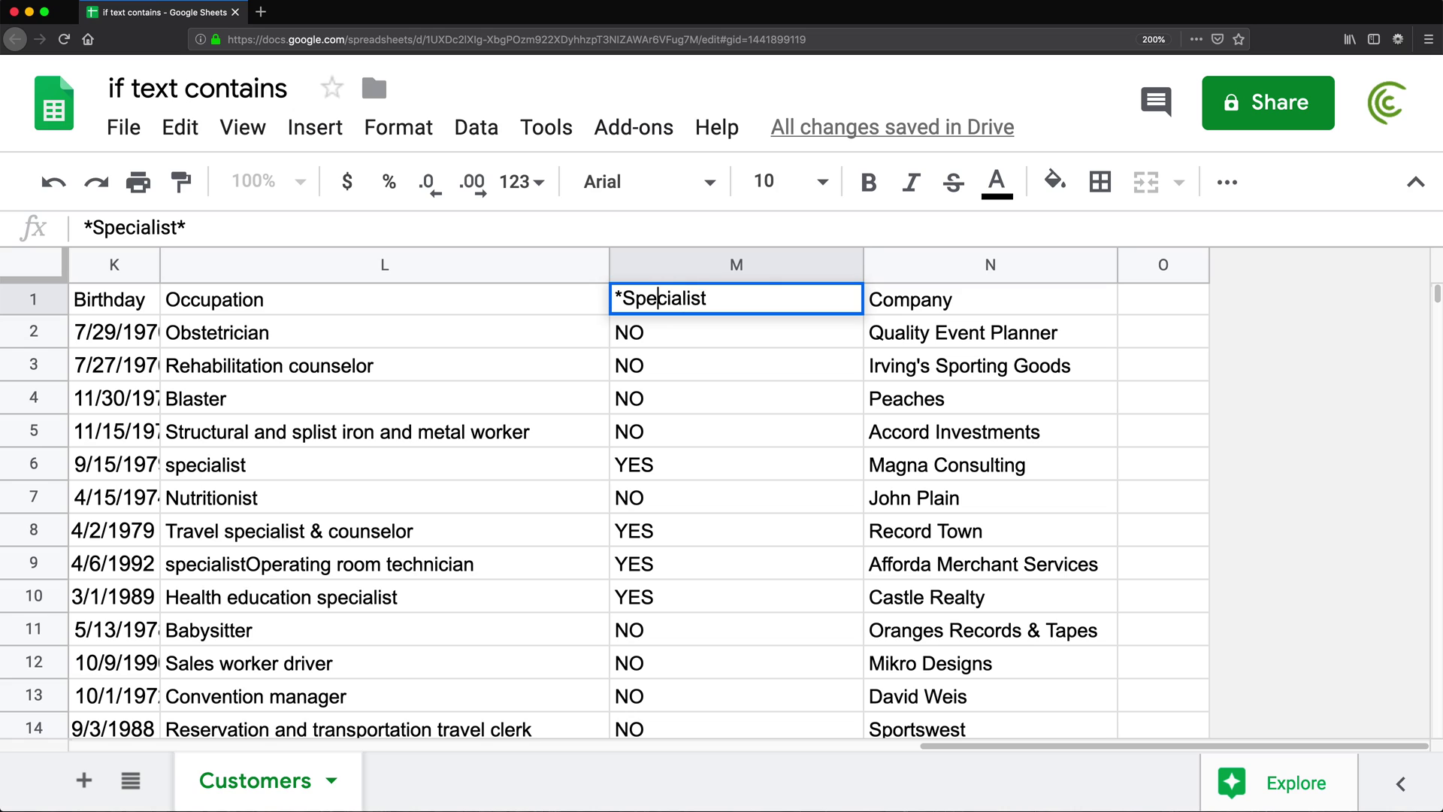
pyautogui.press('BackSpace')
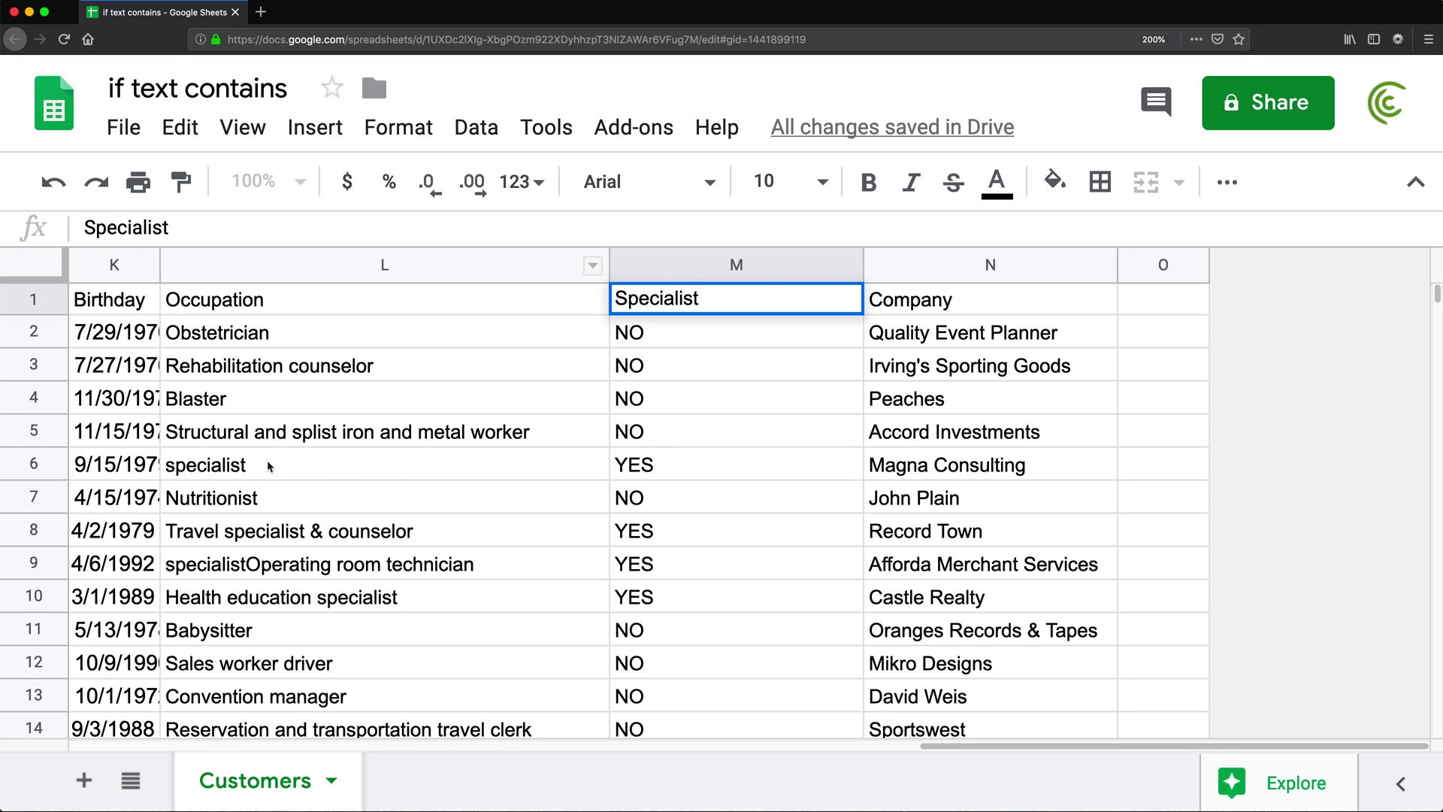
pyautogui.press('Return')
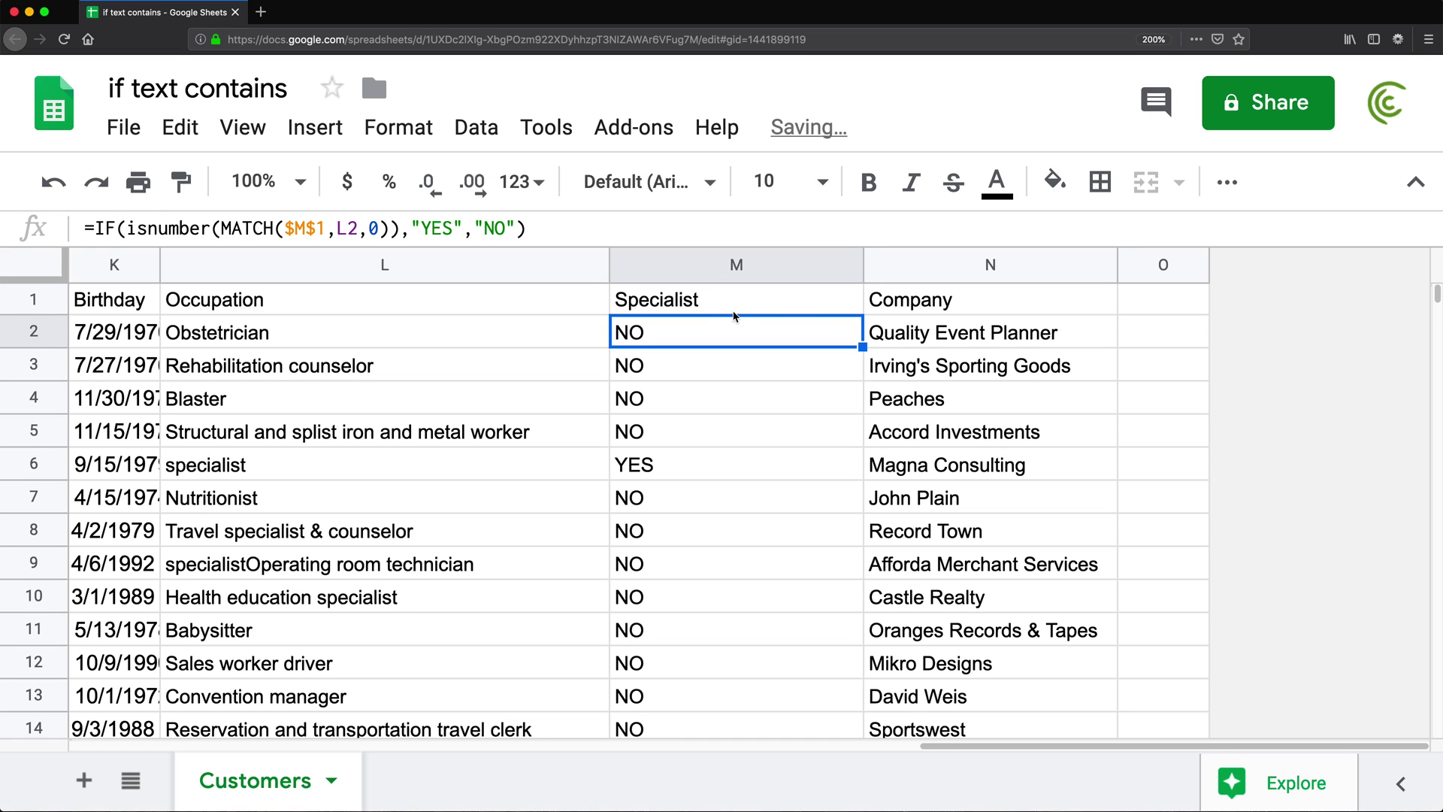
pyautogui.click(631, 465)
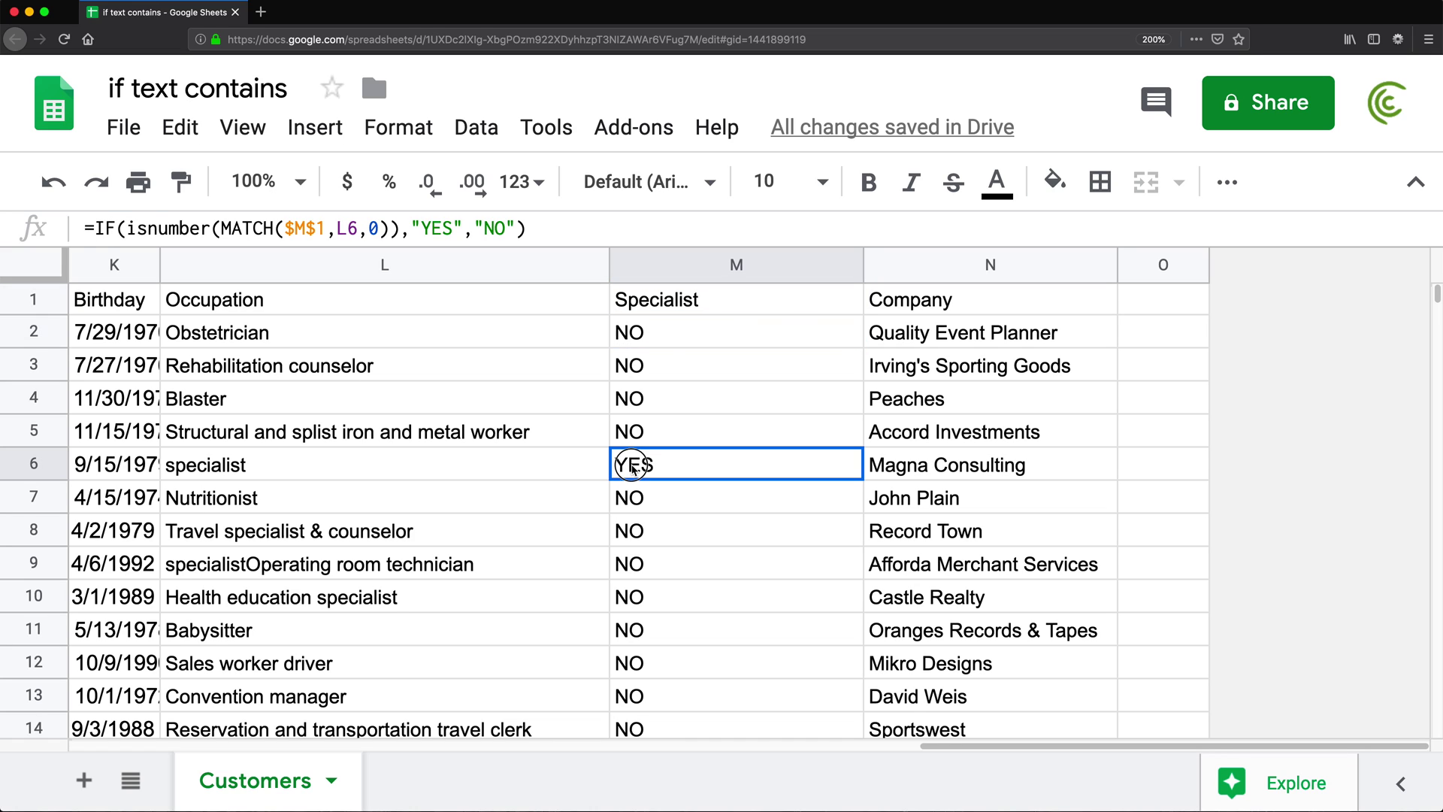
pyautogui.click(240, 472)
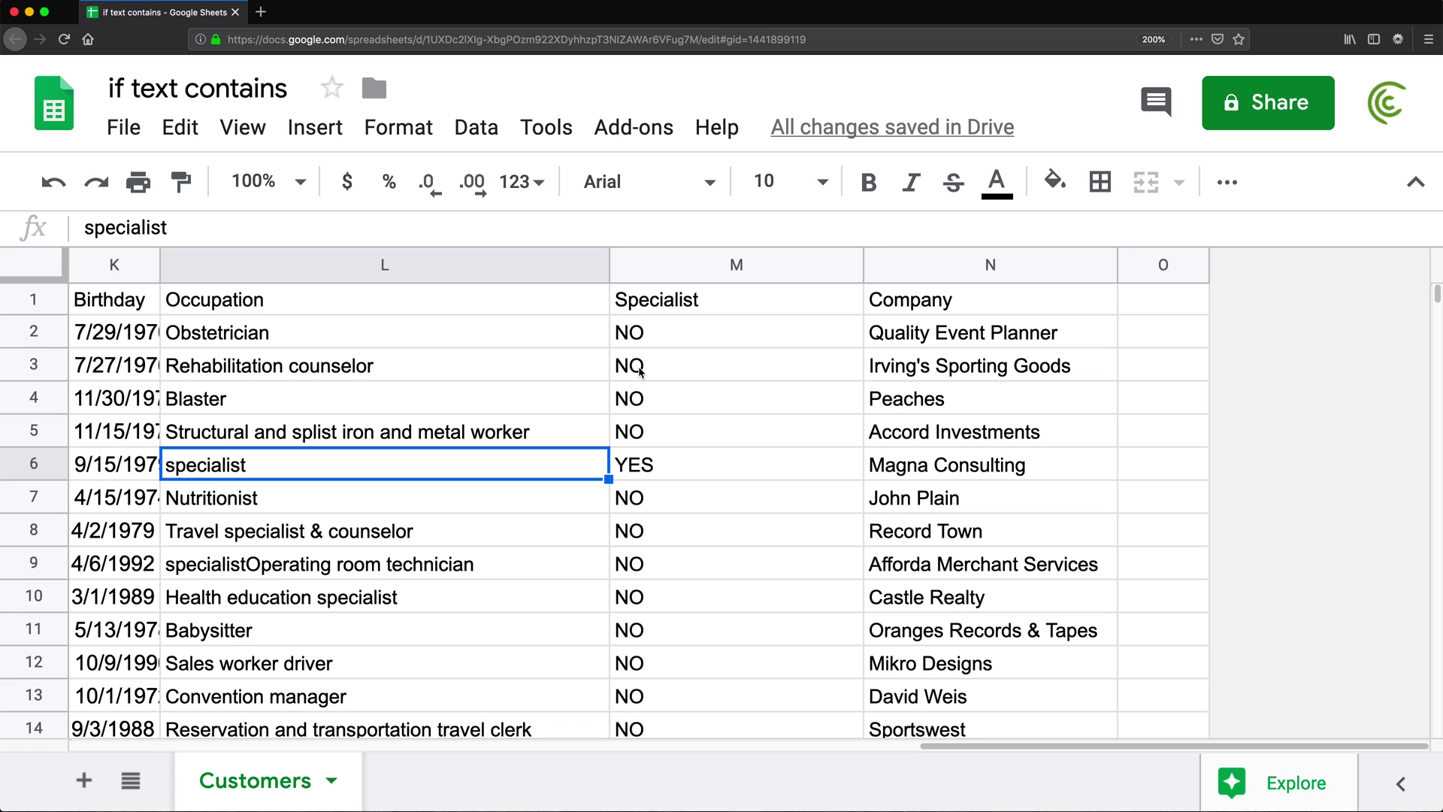
# - Change the MATCH search key in M2 to "*"&$M$1&"*" and fill the formula down to M14
pyautogui.doubleClick(661, 330)
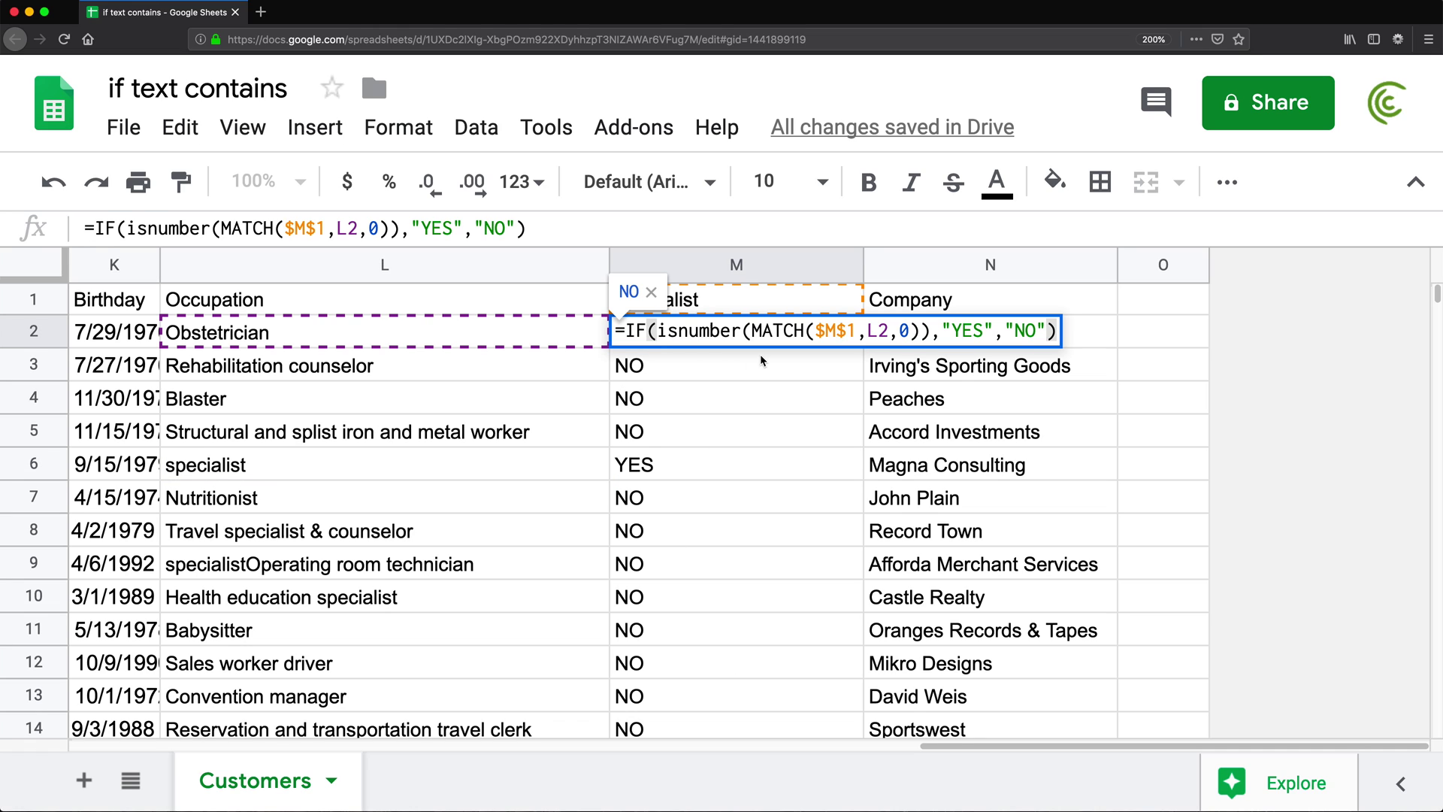
pyautogui.click(818, 331)
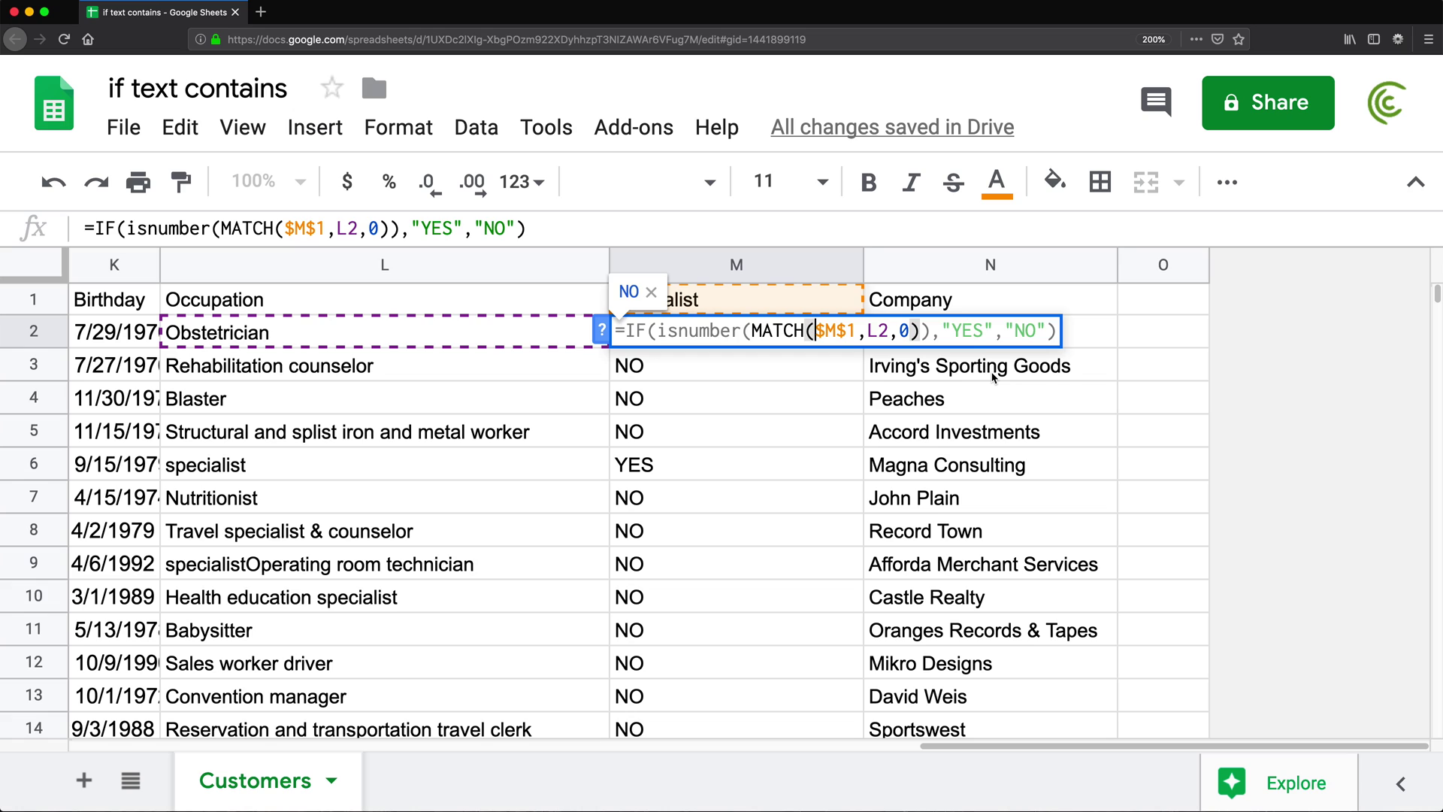
pyautogui.write('"*"')
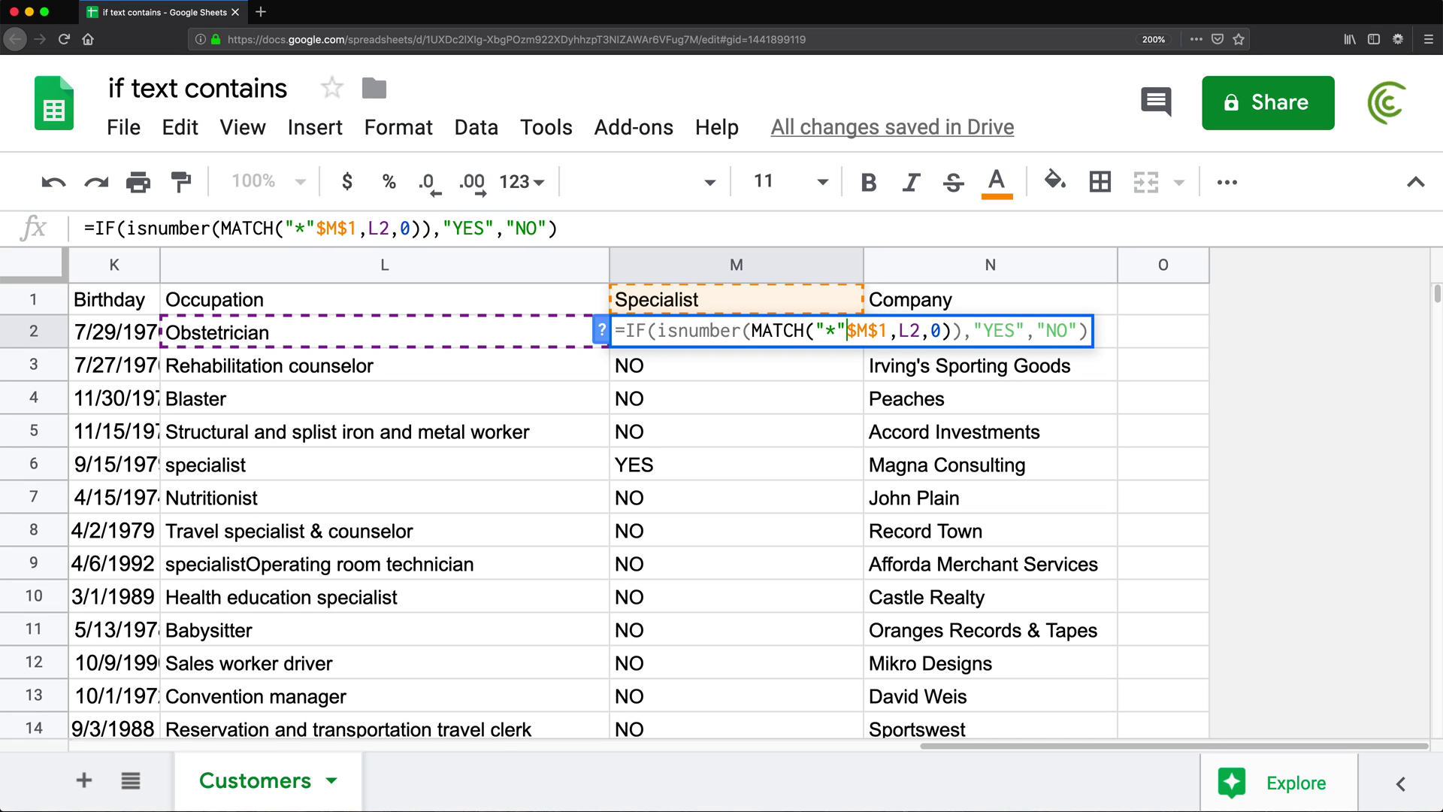
pyautogui.write('&$M$1')
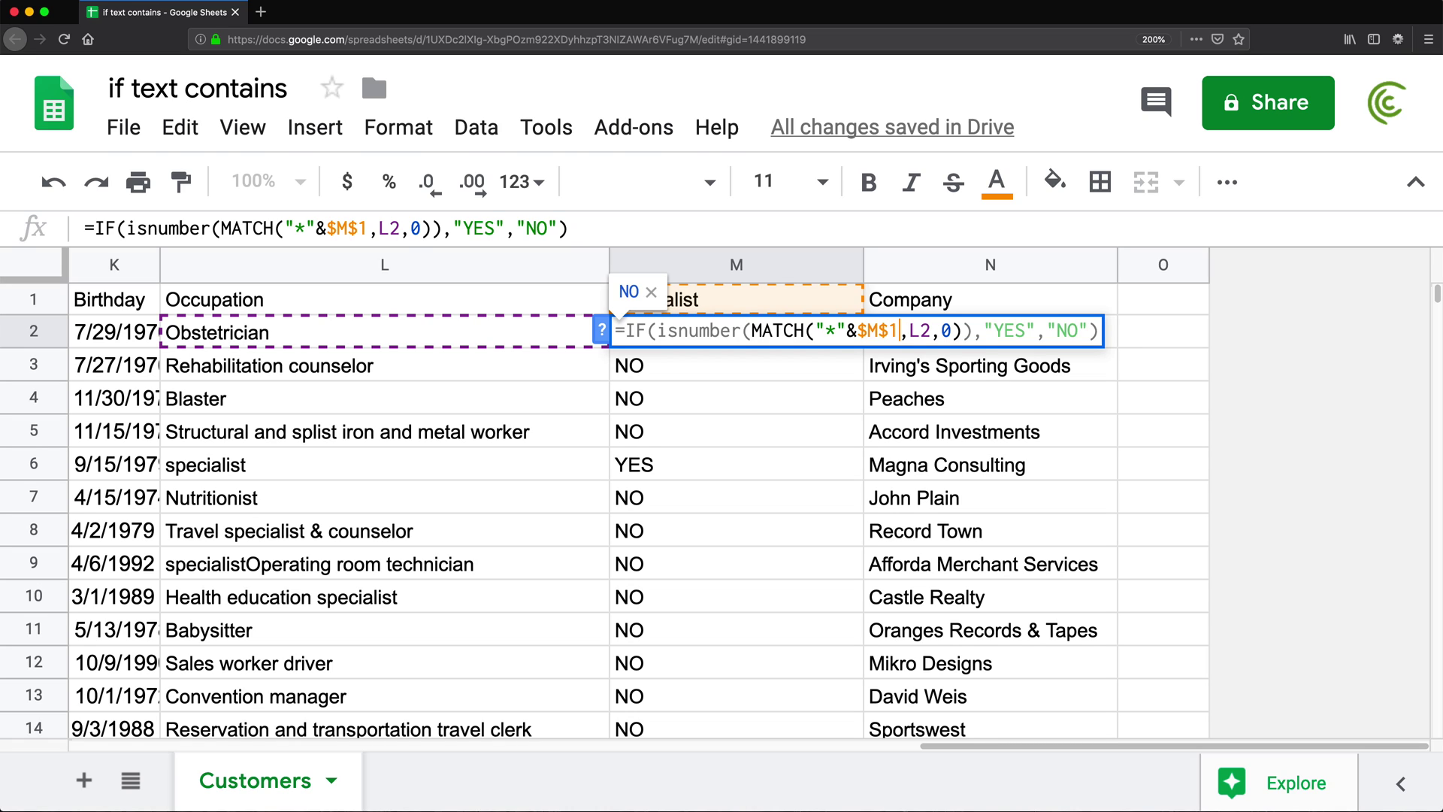
pyautogui.write('&"*"')
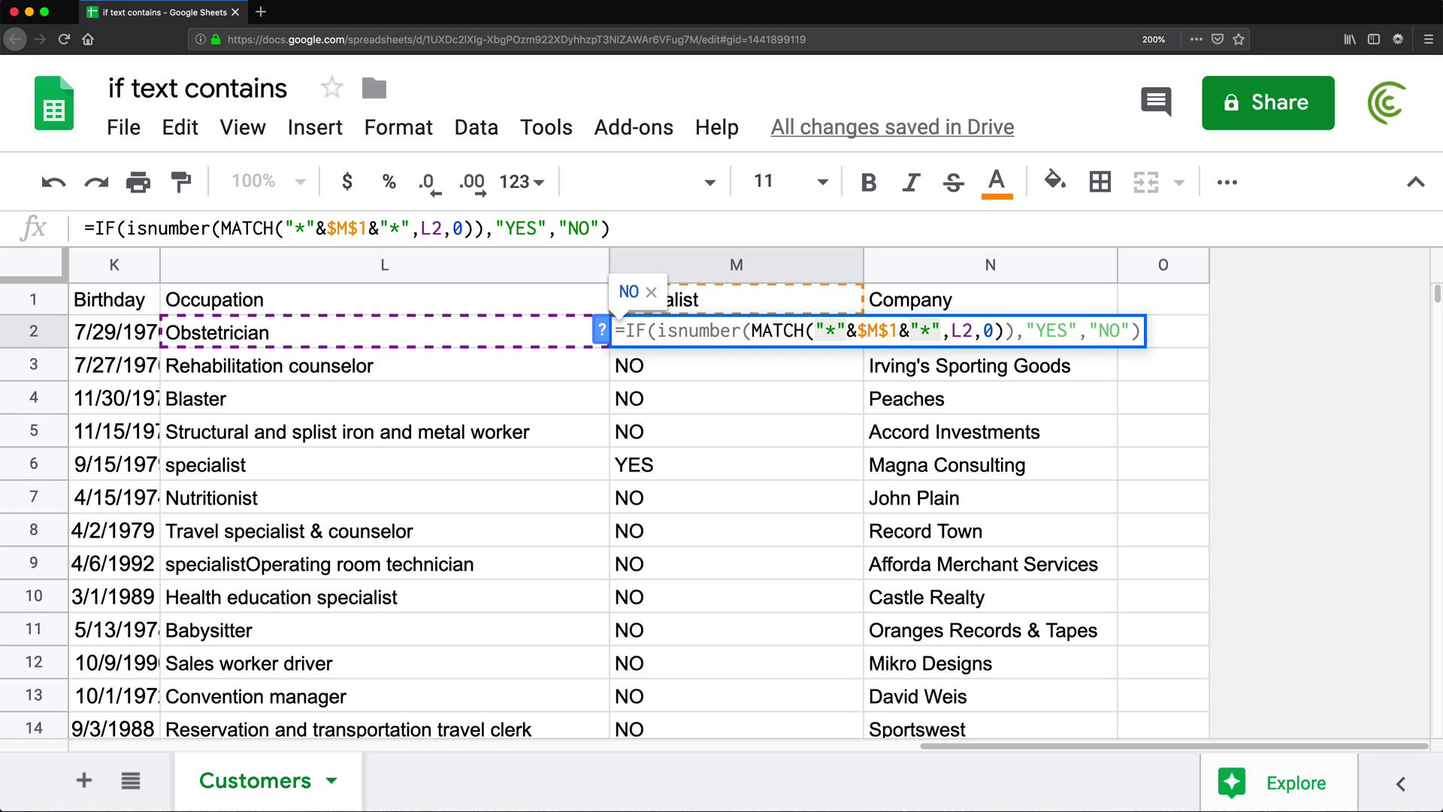
pyautogui.press('Return')
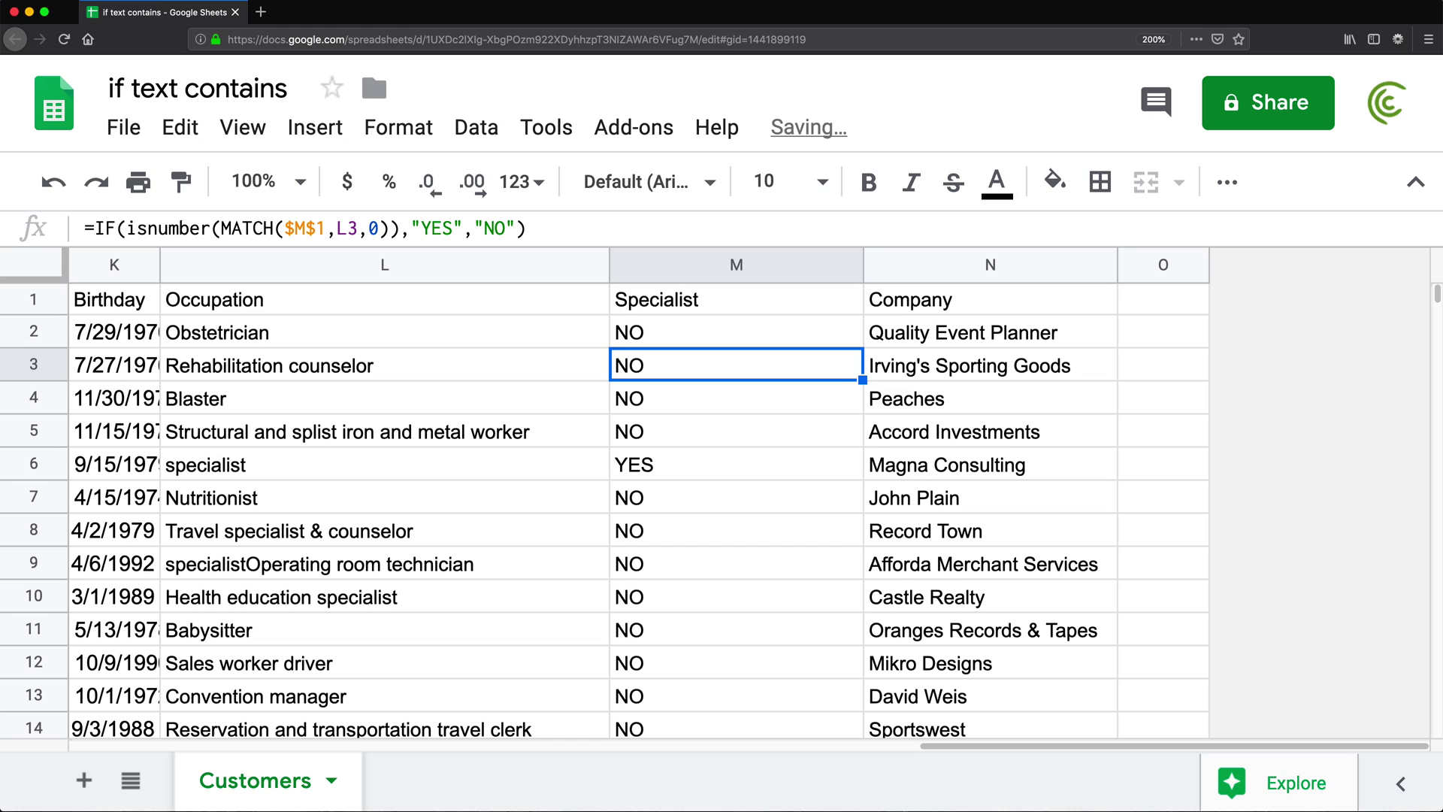
pyautogui.click(832, 340)
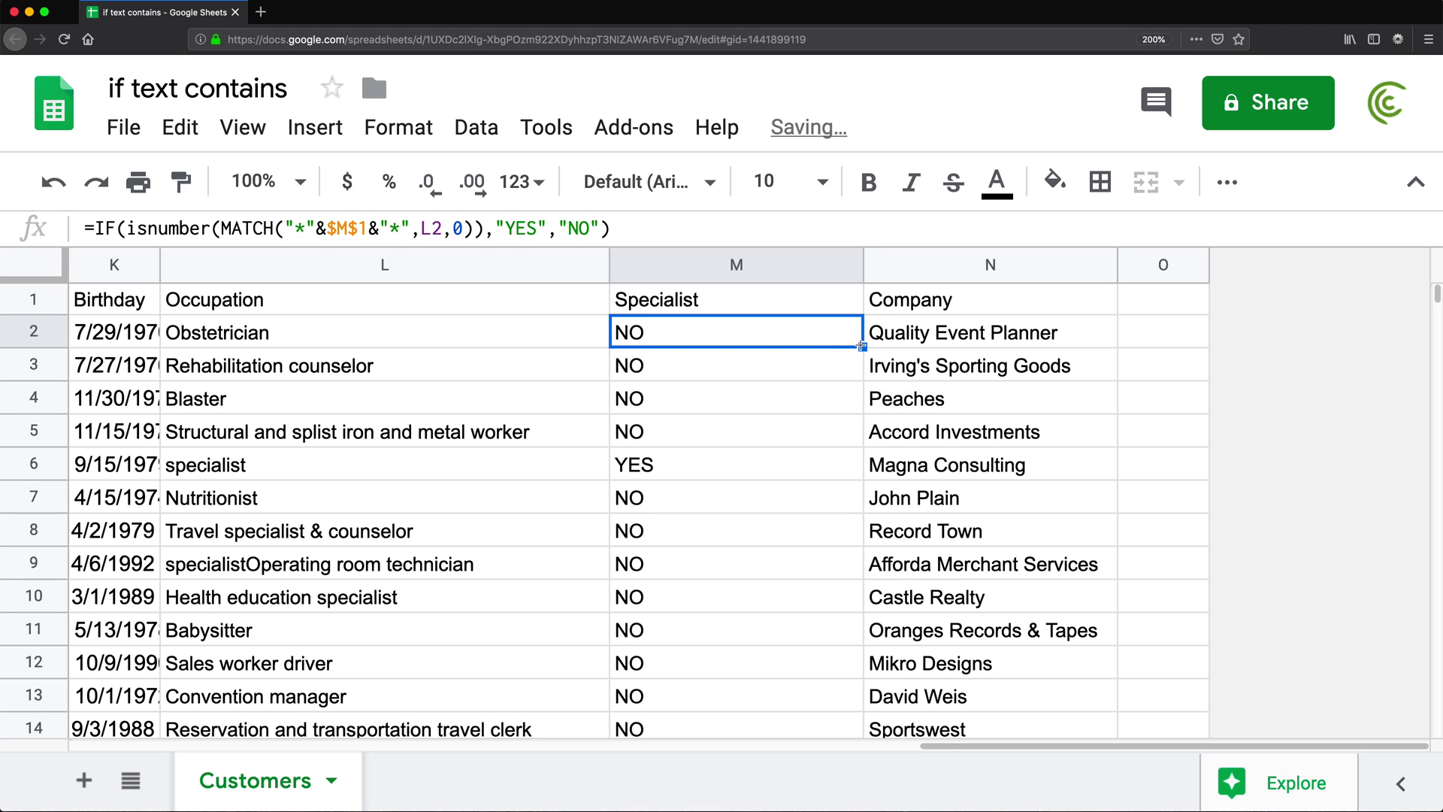
pyautogui.moveTo(862, 347); pyautogui.dragTo(818, 719)
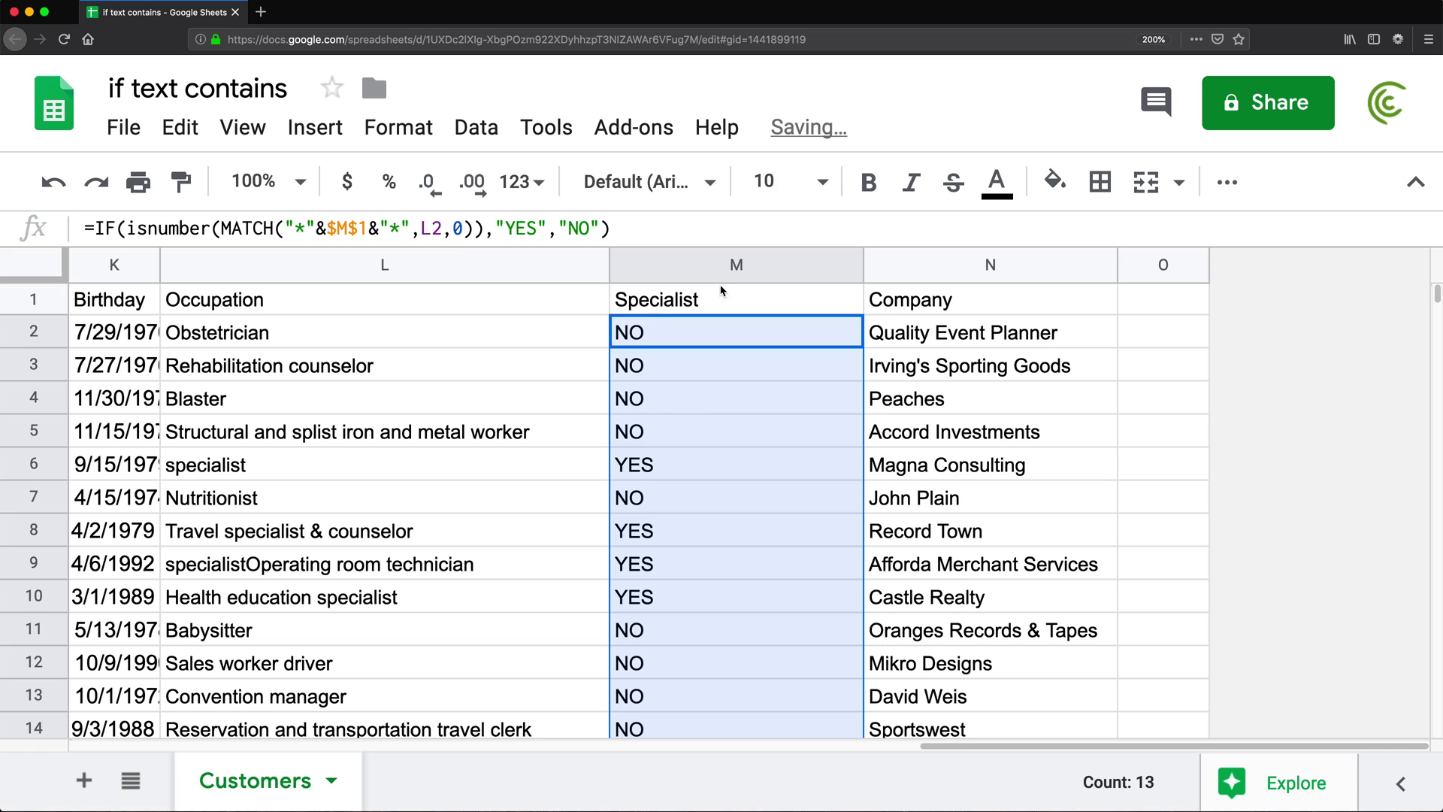
# - Replace the header in M1 with "manager" and check the result for the Convention manager occupation
pyautogui.click(697, 296)
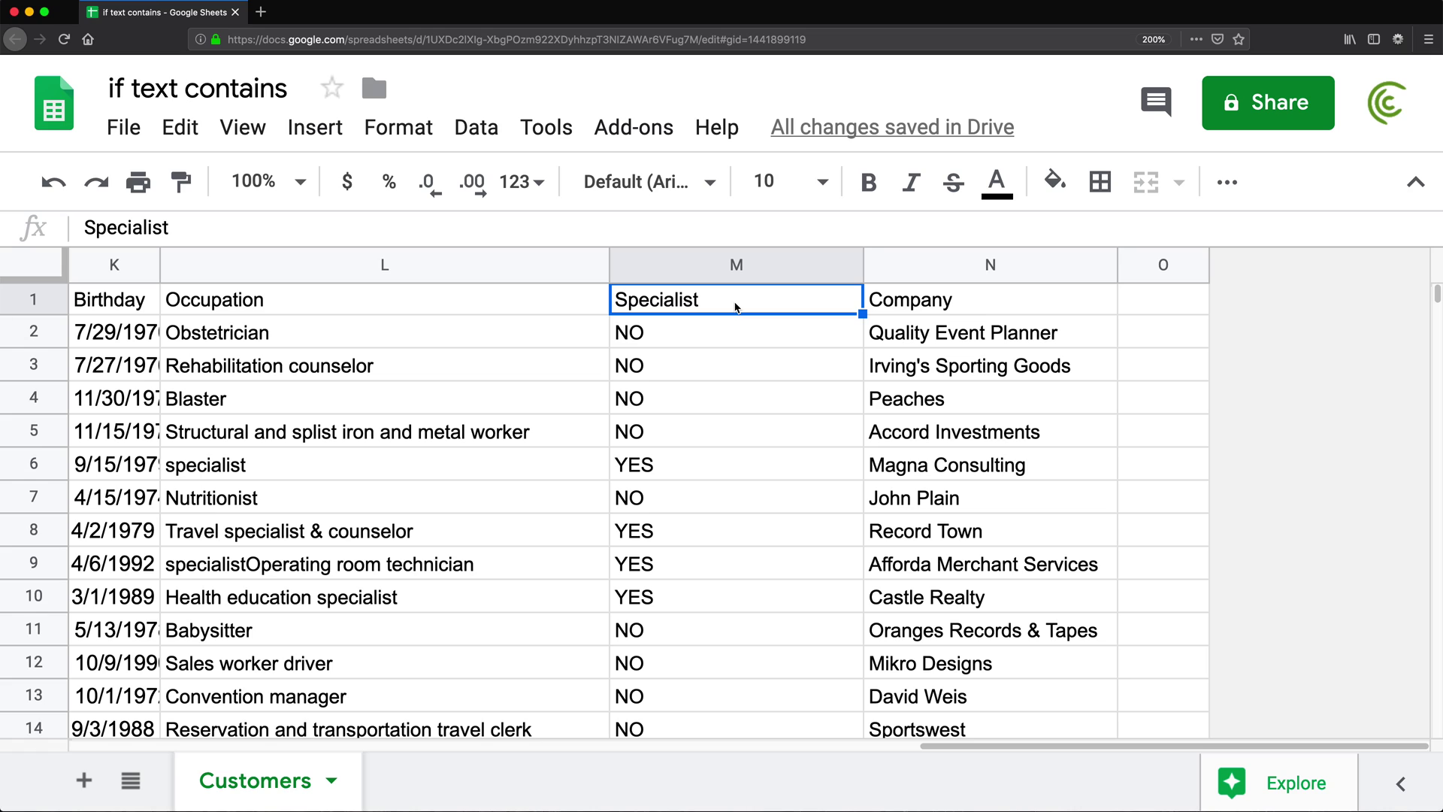
pyautogui.write('manager')
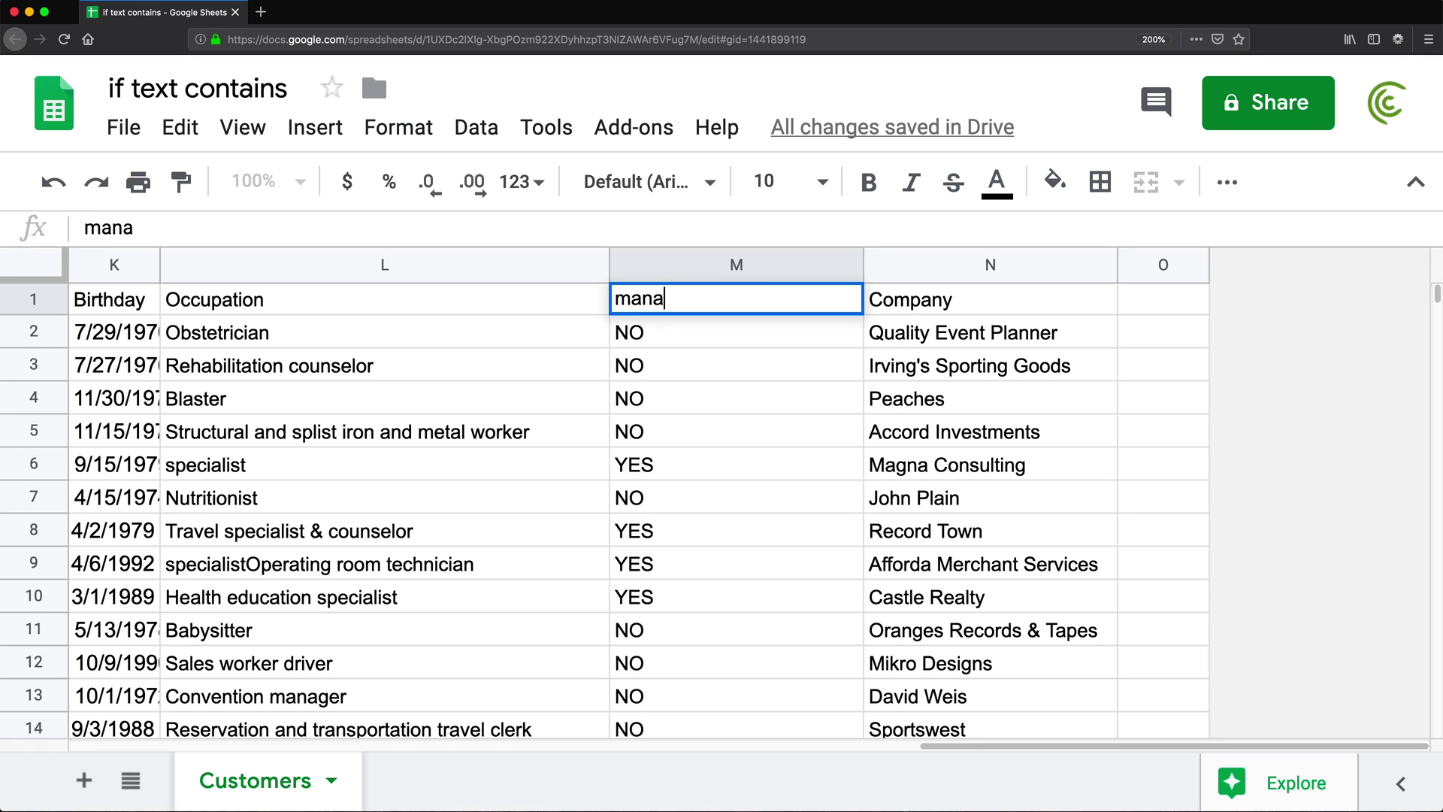
pyautogui.press('Return')
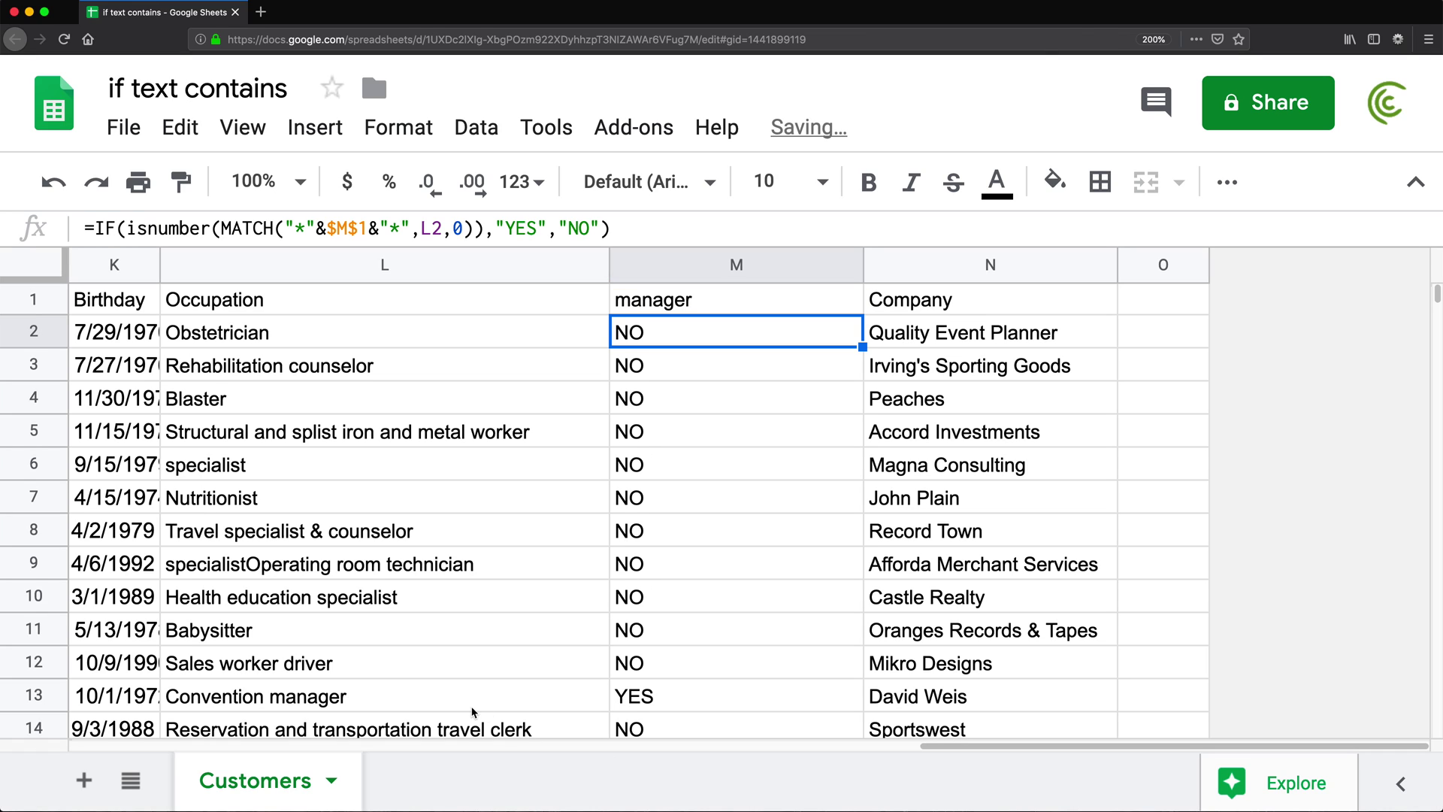
pyautogui.click(377, 708)
pyautogui.click(684, 698)
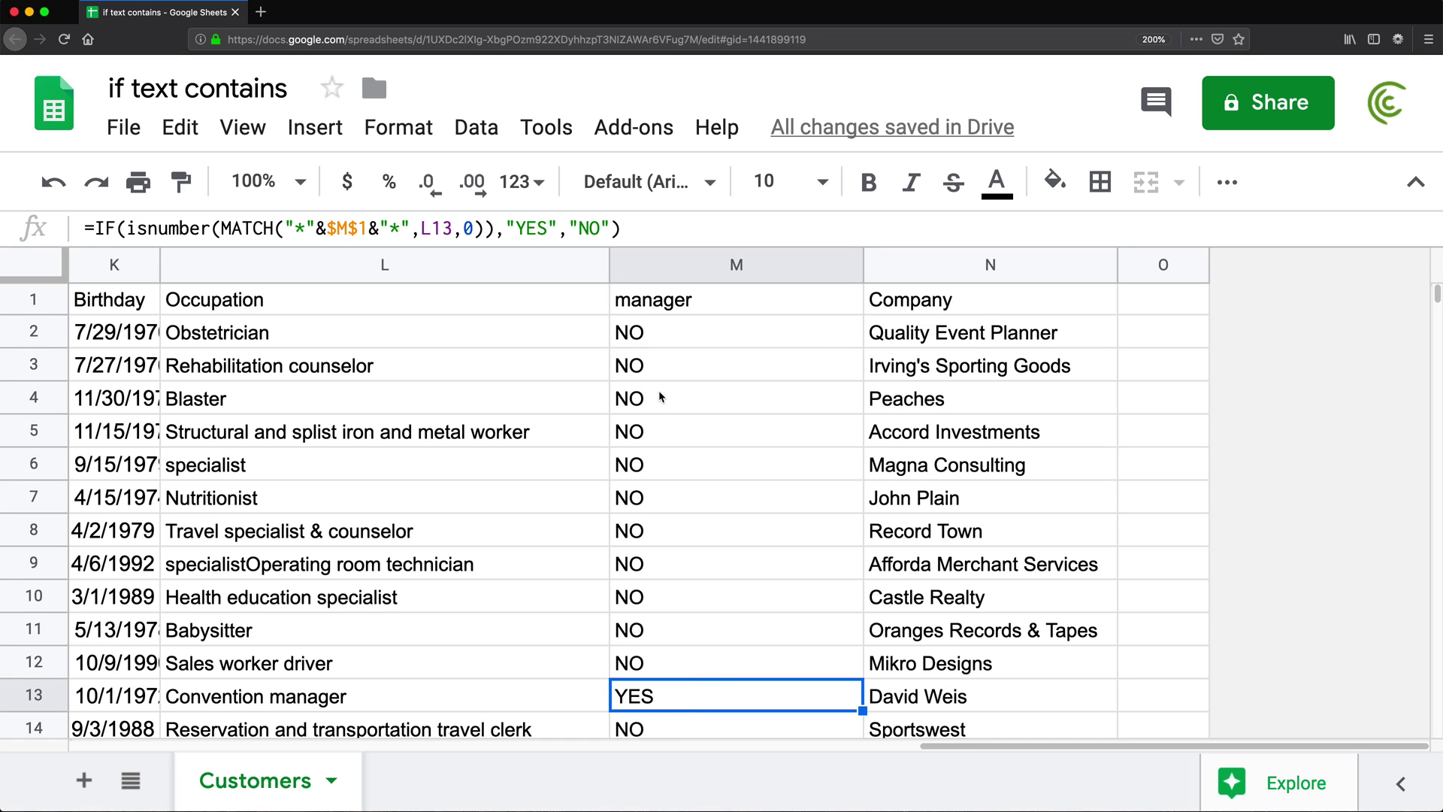
# - Clear the formulas from M2 through M14, keeping the header in M1
pyautogui.click(695, 336)
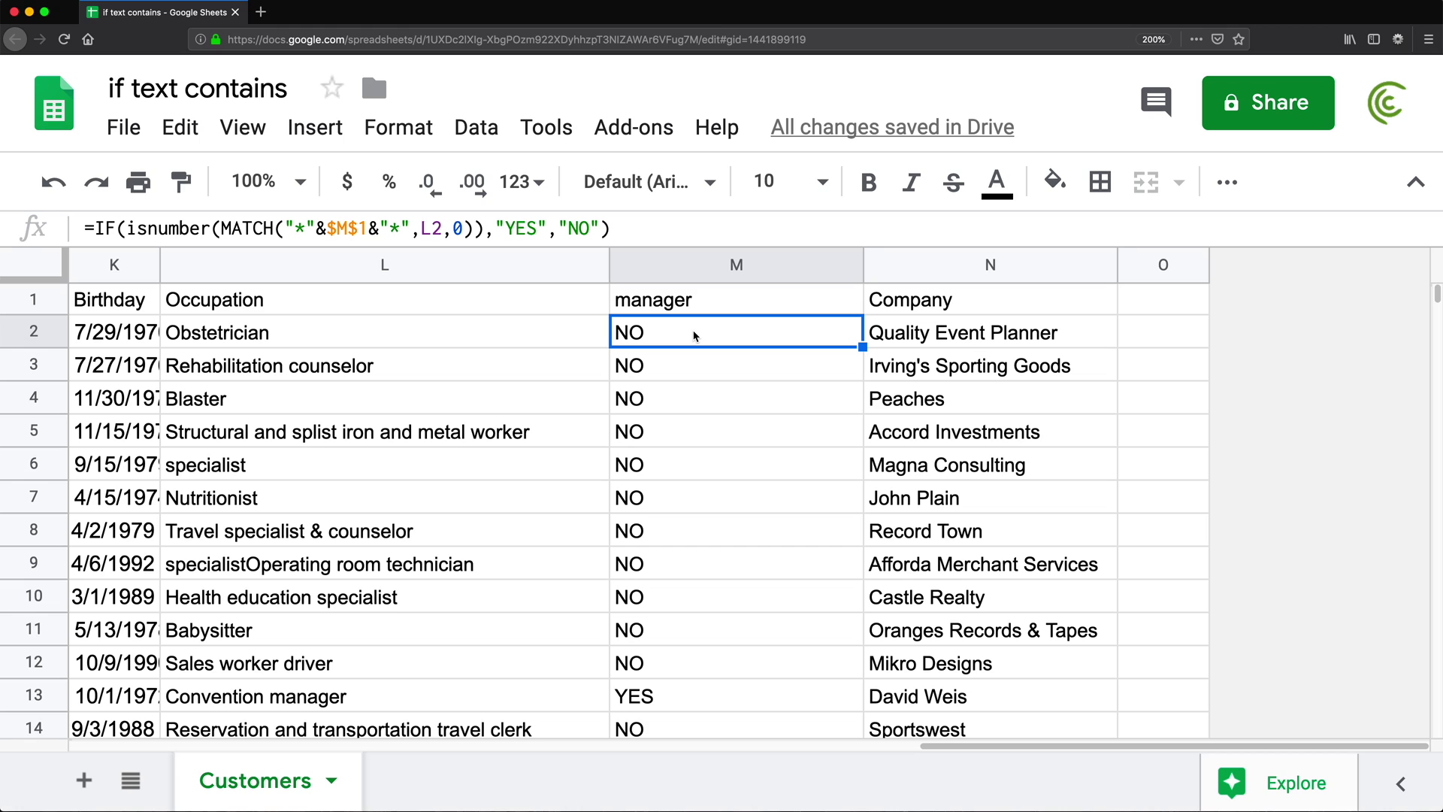
pyautogui.press('super+shift+Down')
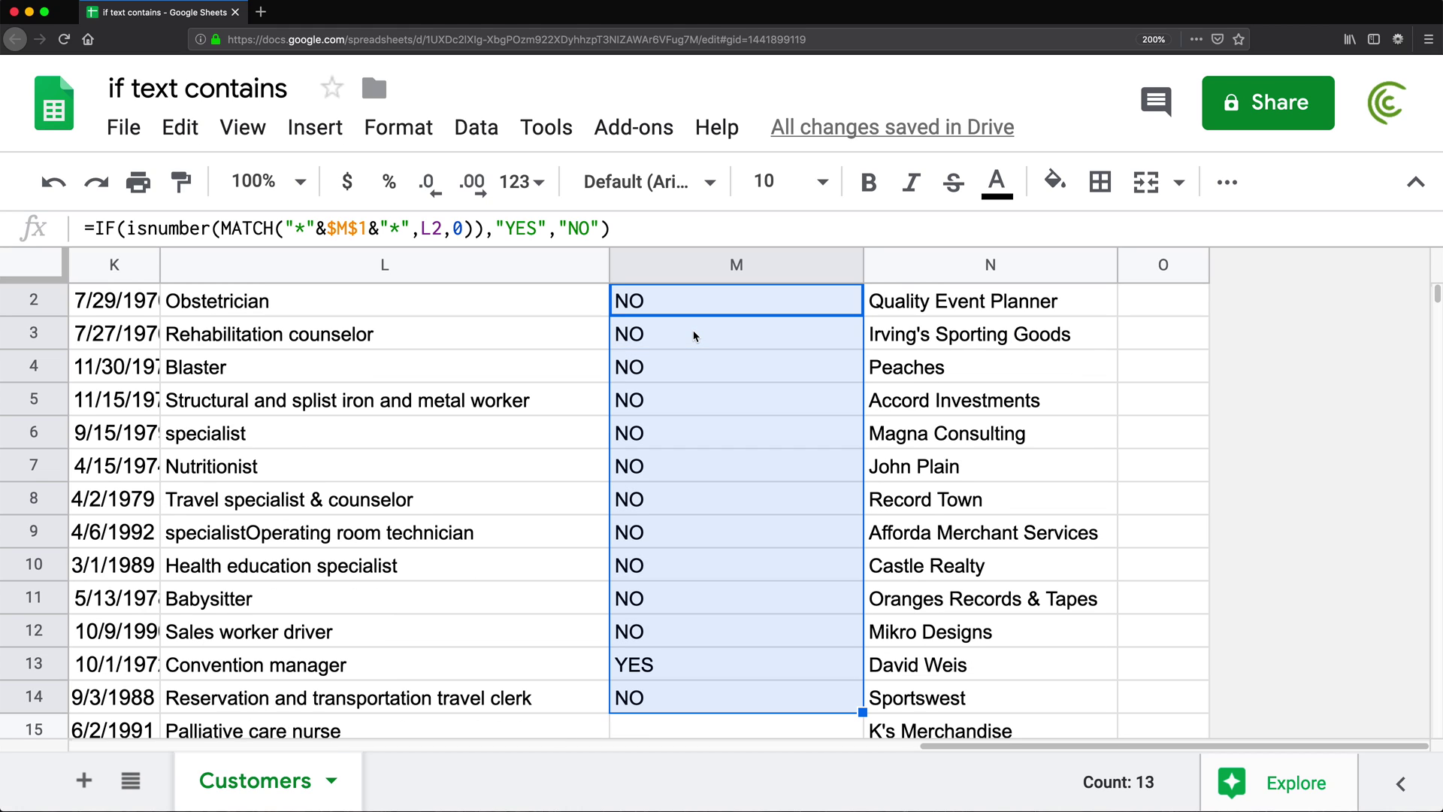
pyautogui.press('Delete')
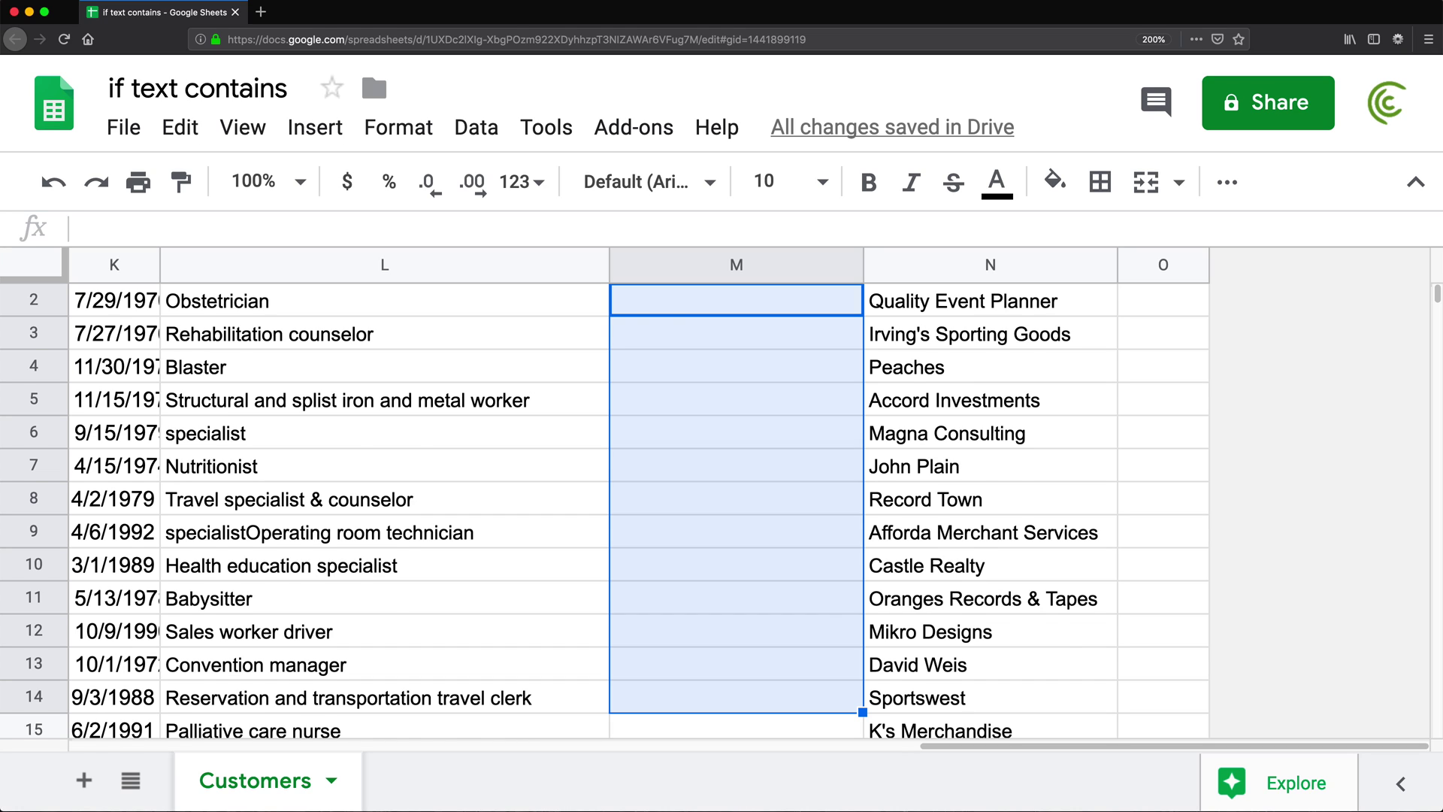
pyautogui.press('Up')
pyautogui.press('Down')
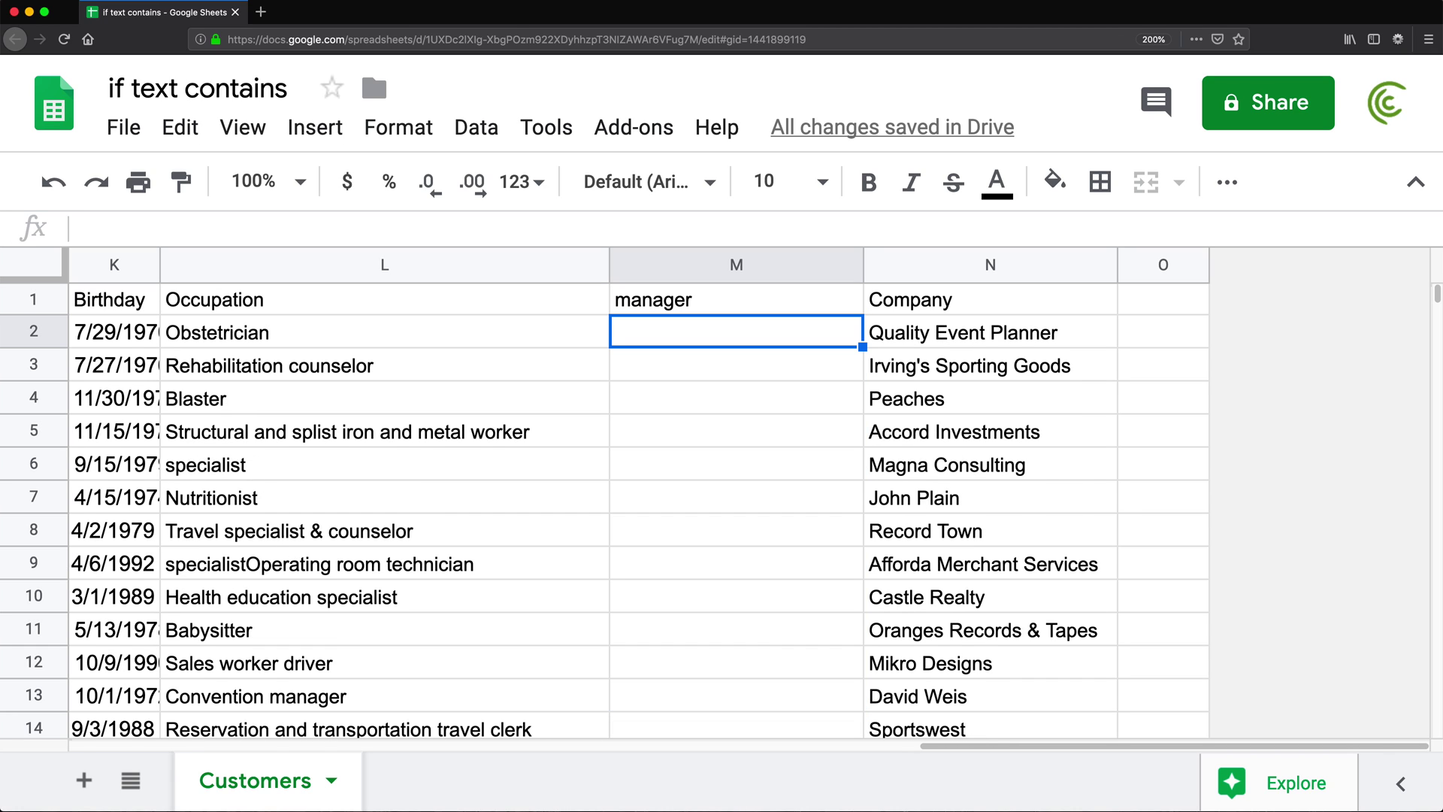
# - Enter =REGEXMATCH(L2,"specialist") in M2 to test the first occupation for that text
pyautogui.press('Up')
pyautogui.press('Down')
pyautogui.write('=reg')
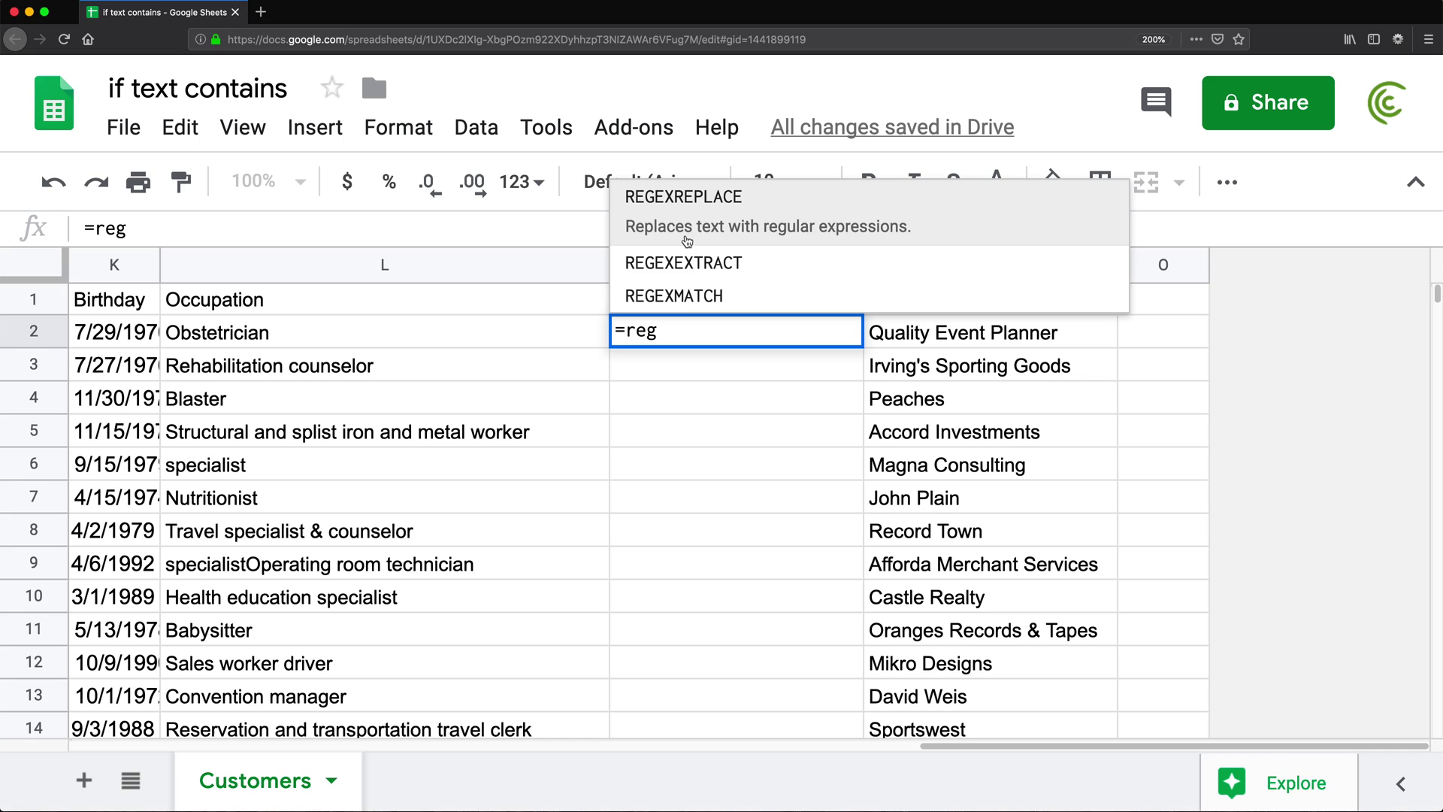
pyautogui.click(720, 299)
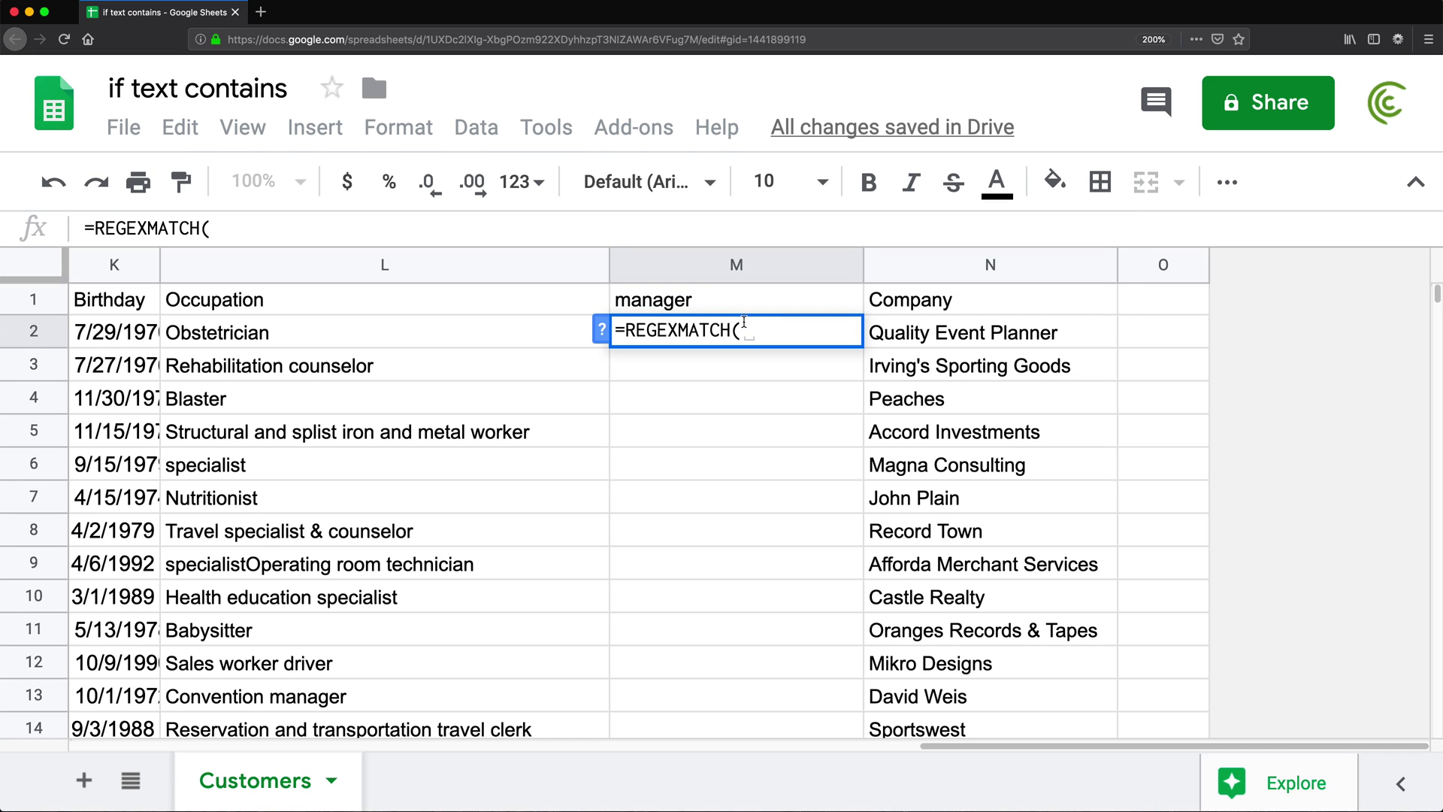
pyautogui.click(600, 331)
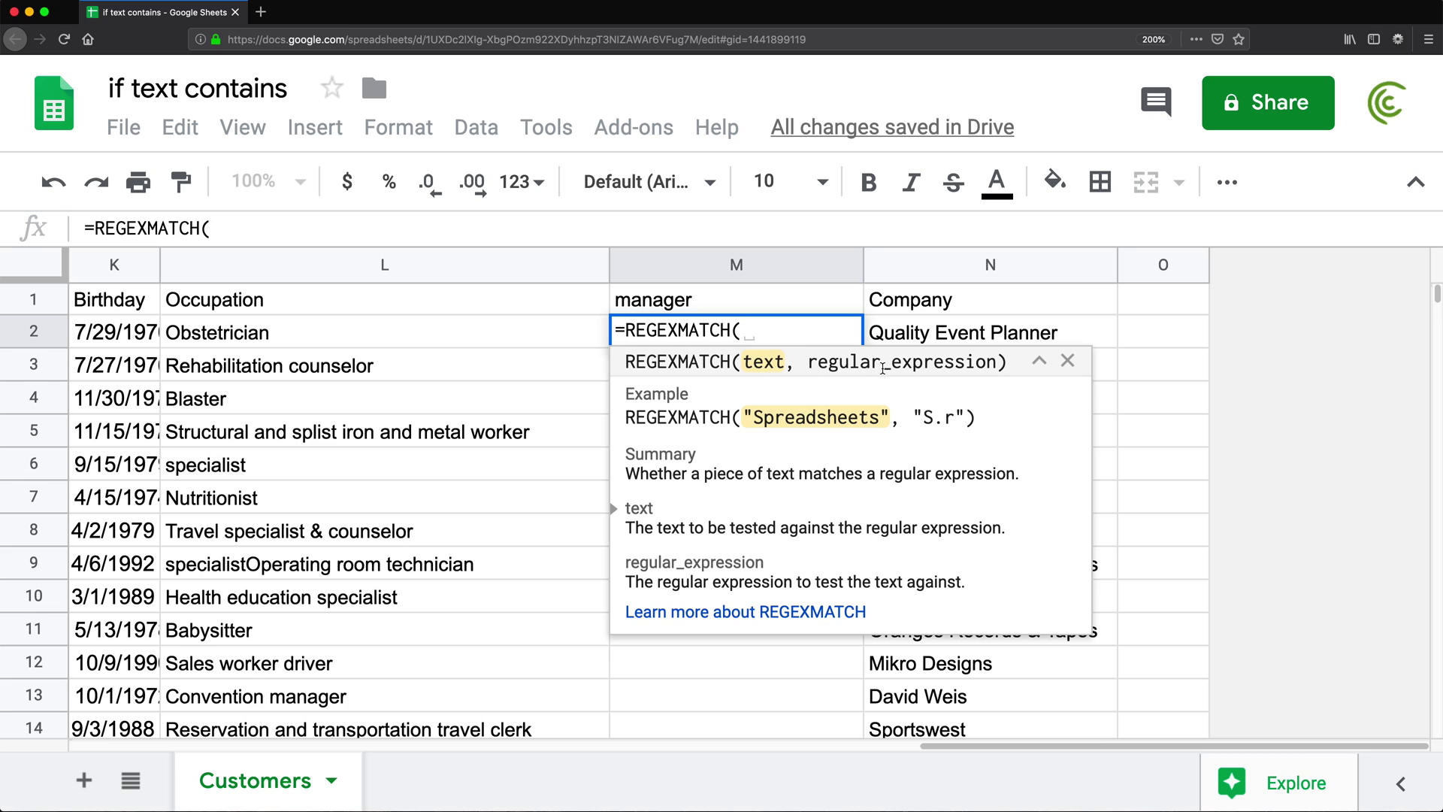
pyautogui.click(216, 334)
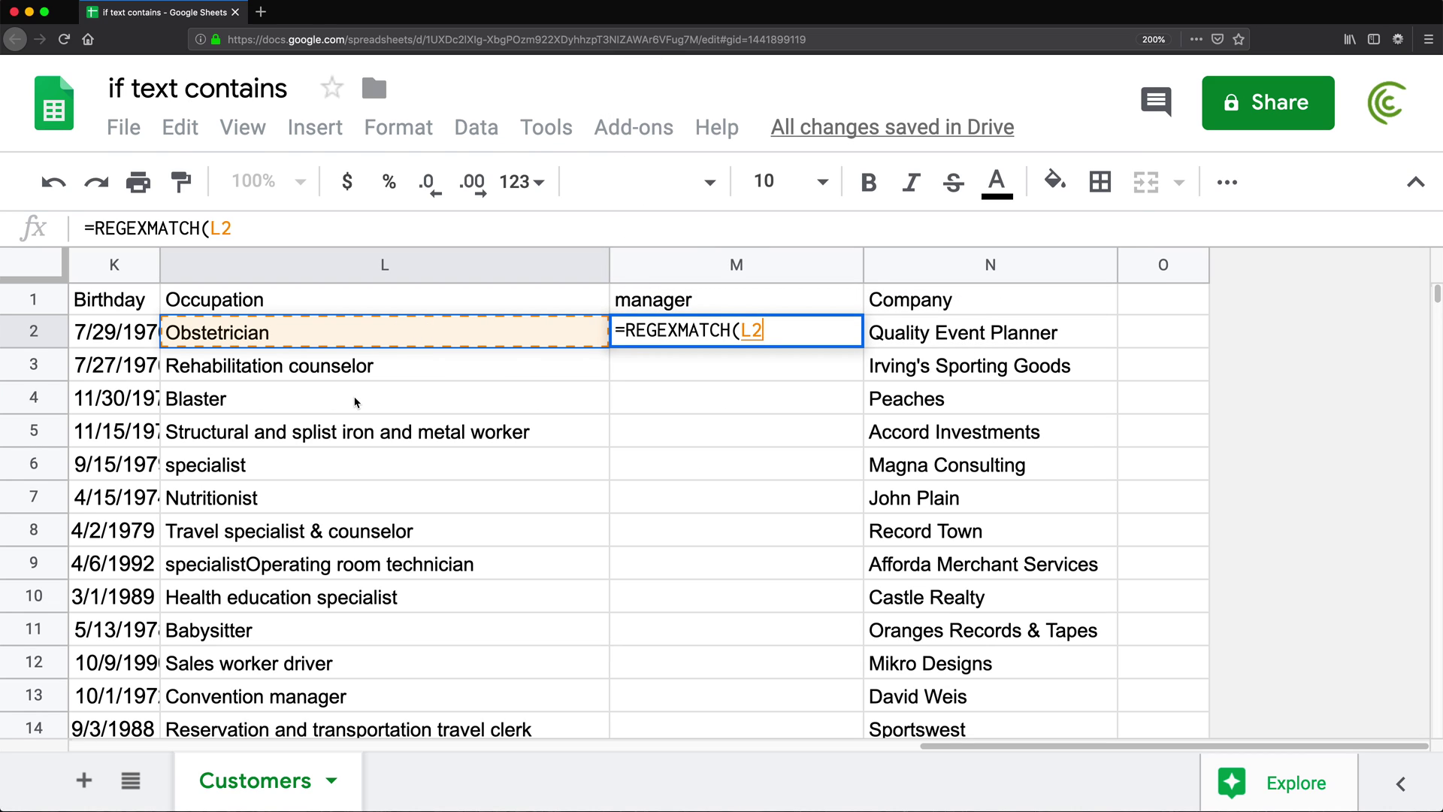
pyautogui.write(',')
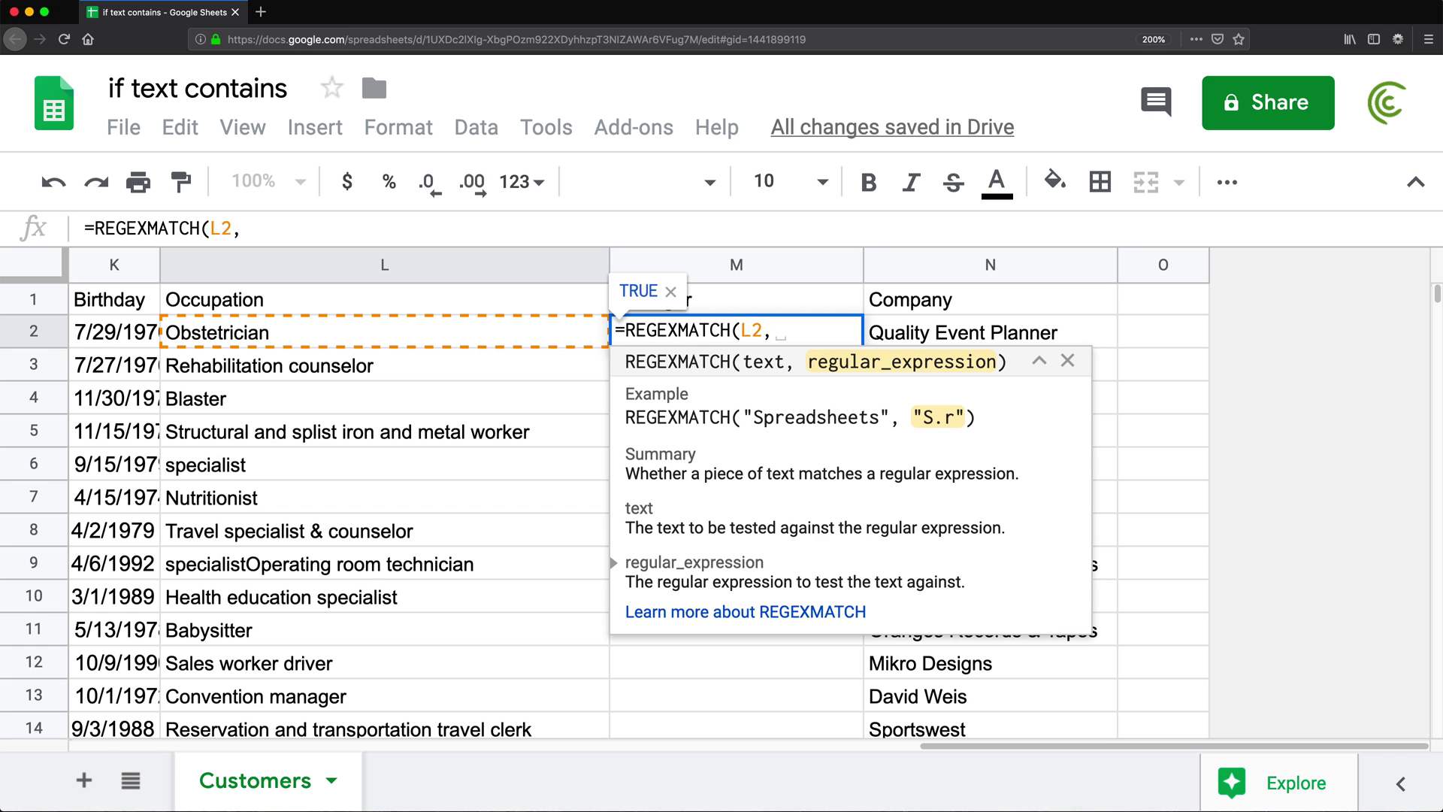
pyautogui.write('"")')
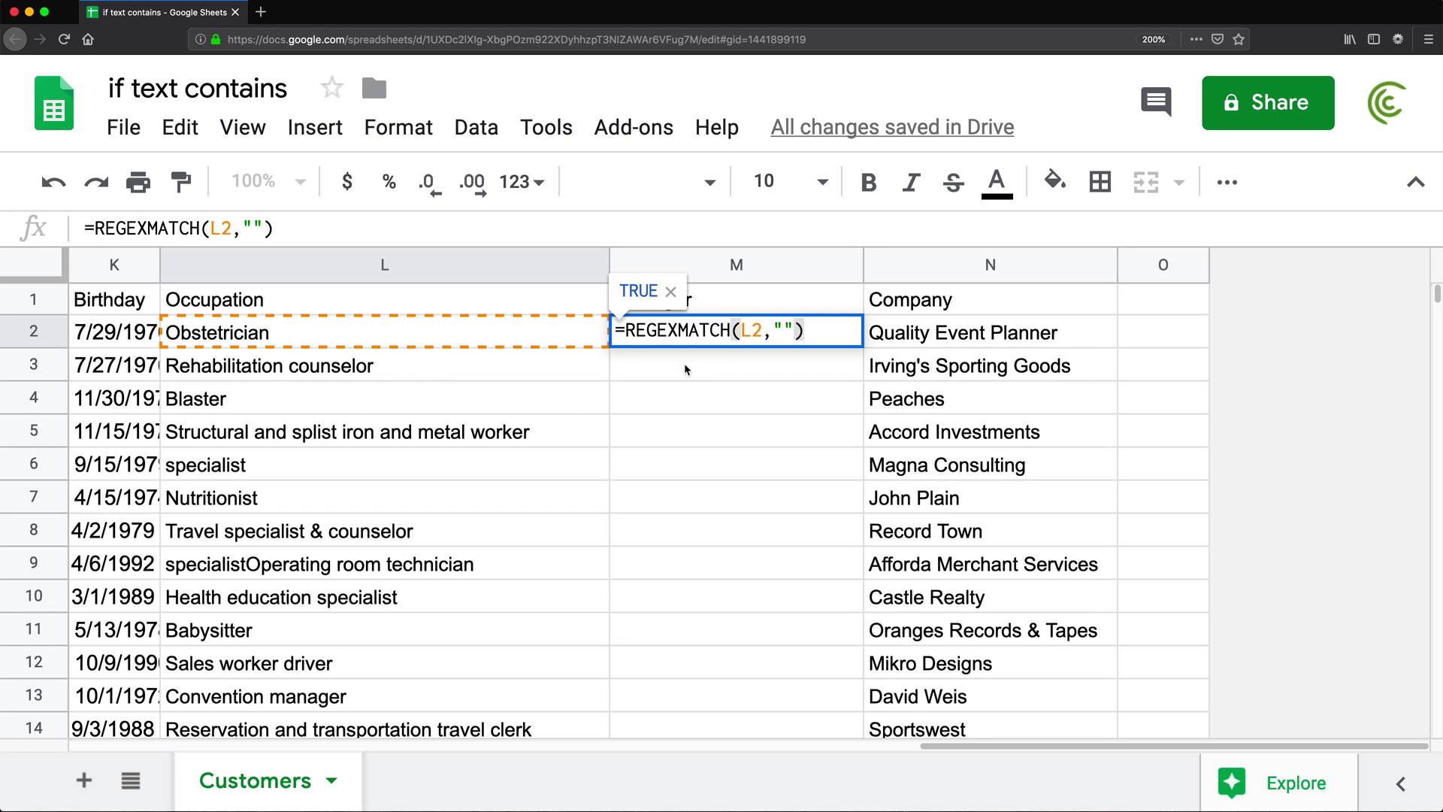
pyautogui.click(782, 329)
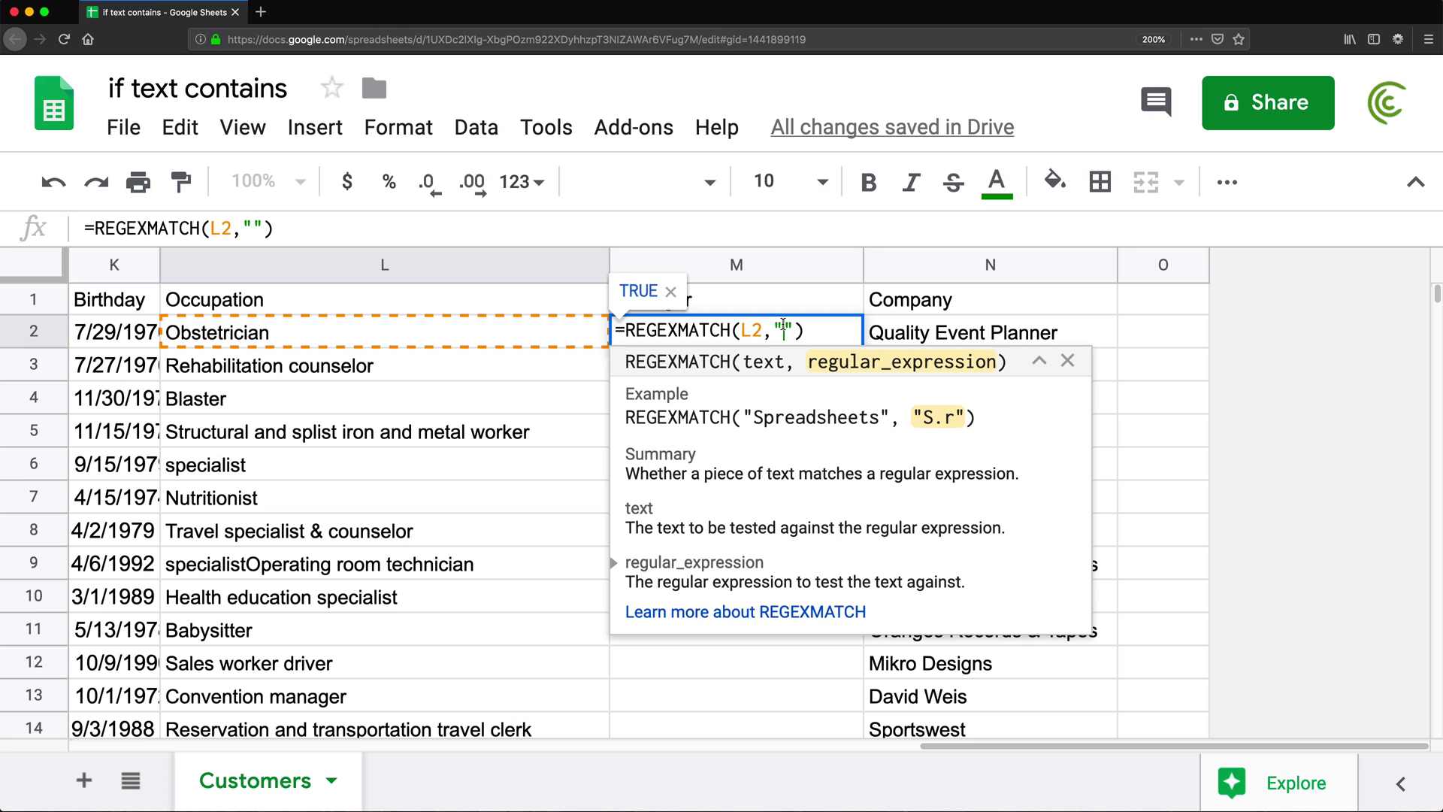
pyautogui.write('specialist')
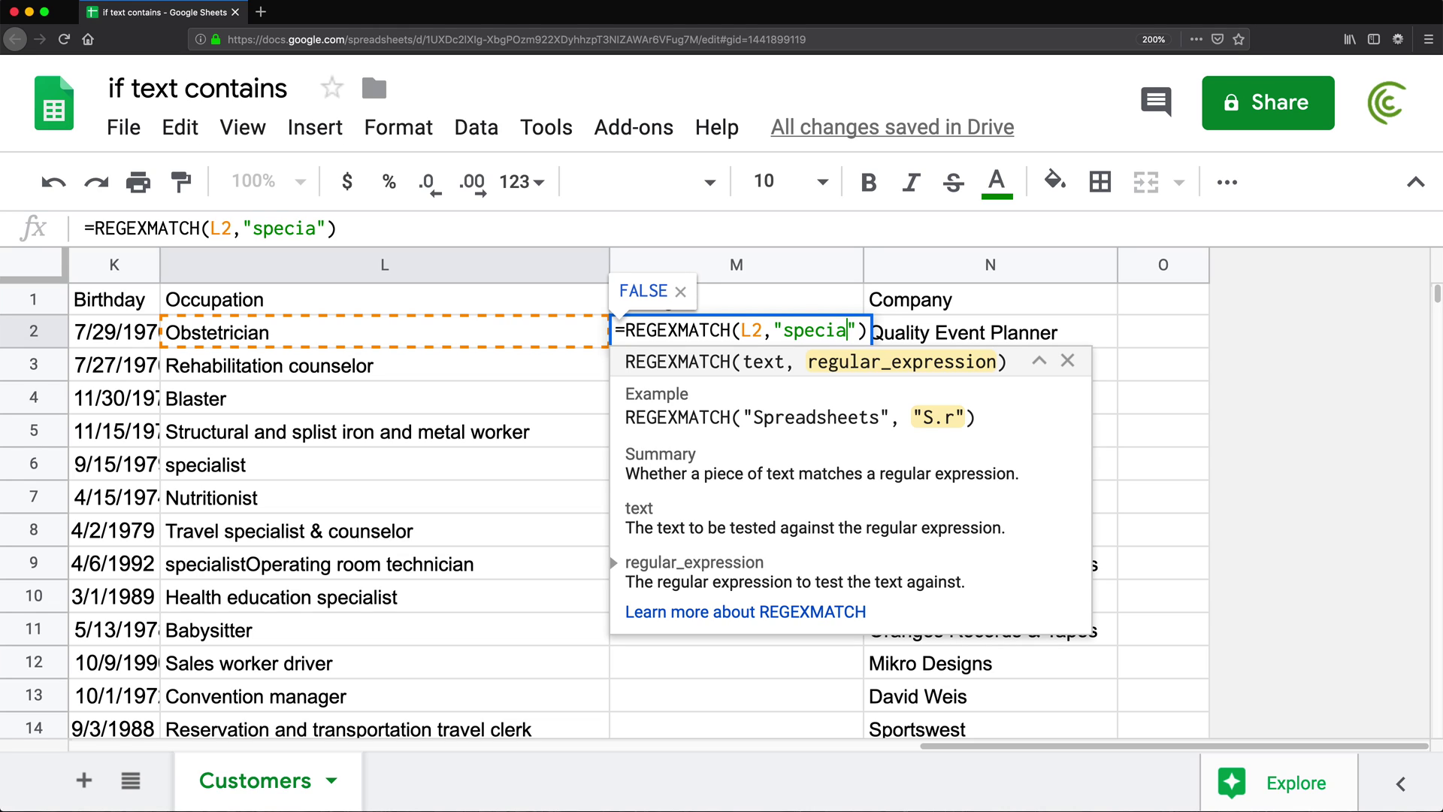
pyautogui.press('Return')
# - Fill the REGEXMATCH formula from M2 down to M14 and check the results for the specialist occupations in rows 6 to 10
pyautogui.click(744, 339)
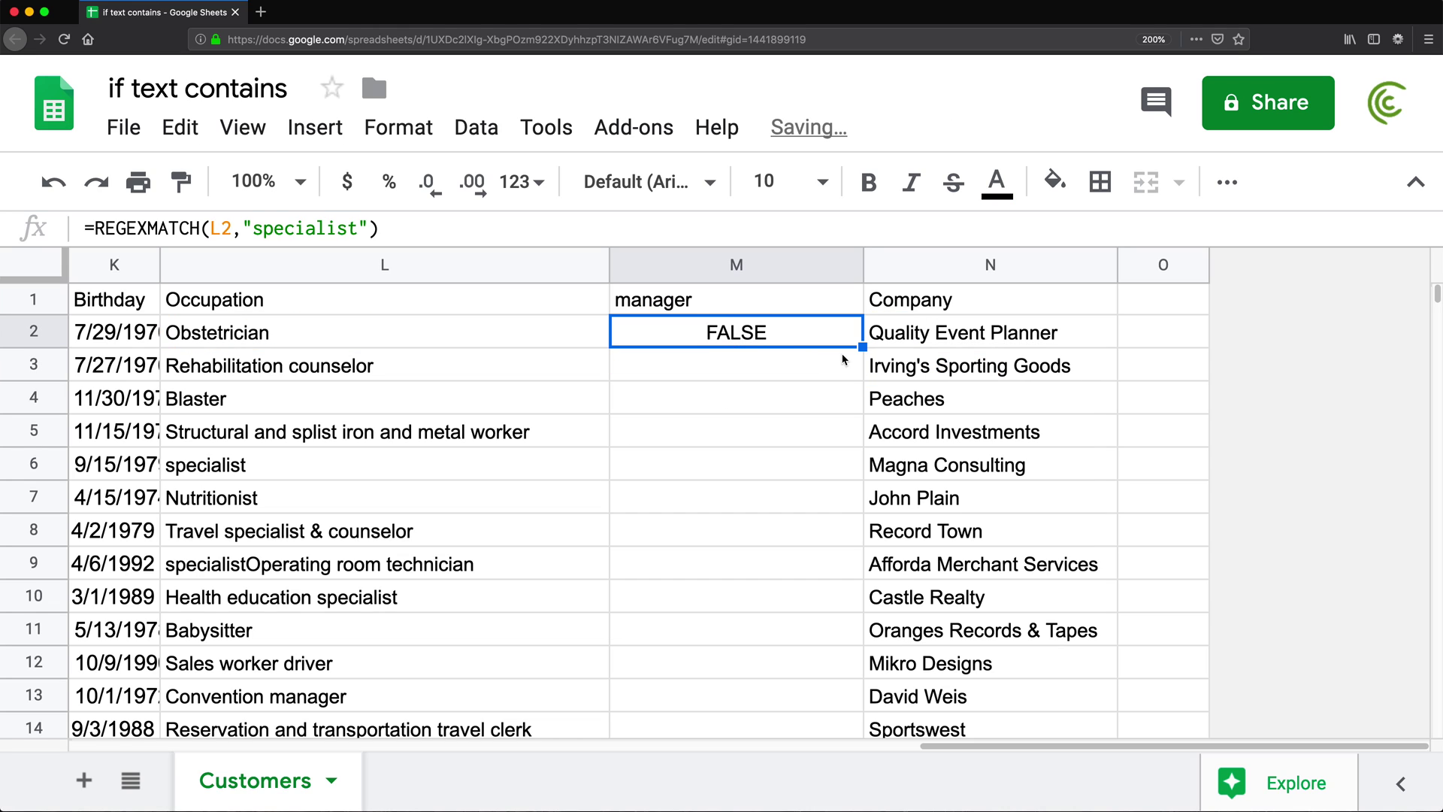
pyautogui.moveTo(864, 348); pyautogui.dragTo(824, 728)
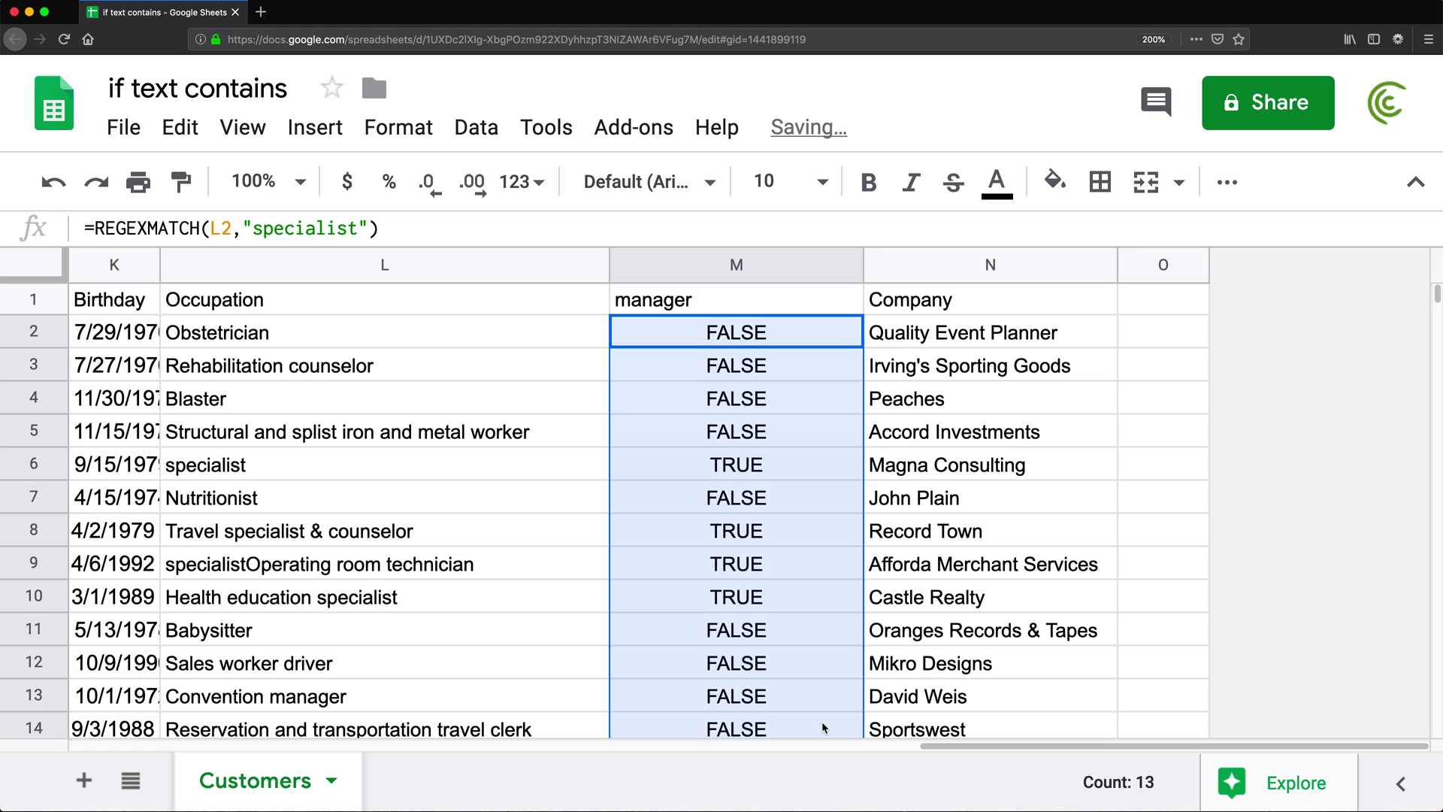
pyautogui.click(738, 464)
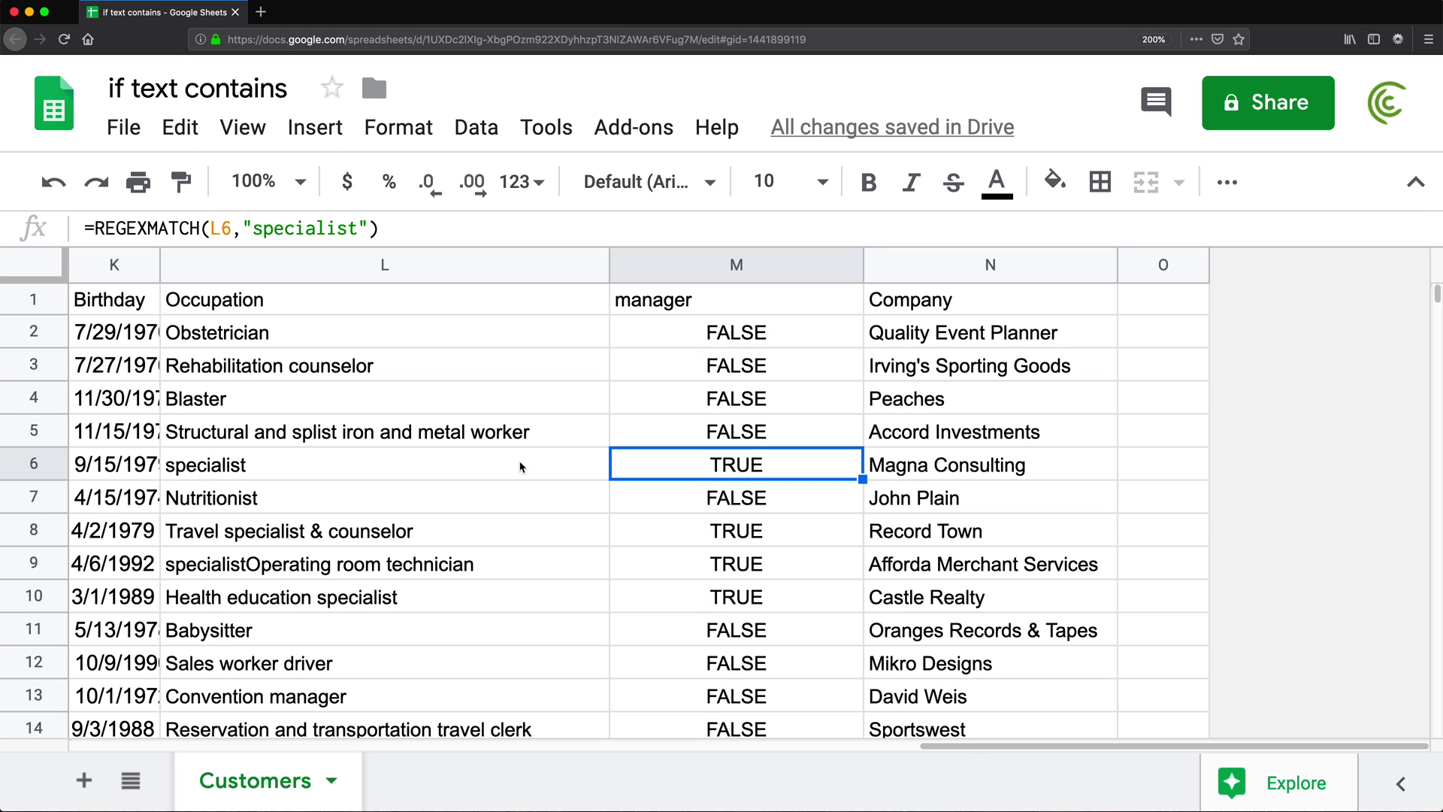
pyautogui.moveTo(700, 534); pyautogui.dragTo(704, 562)
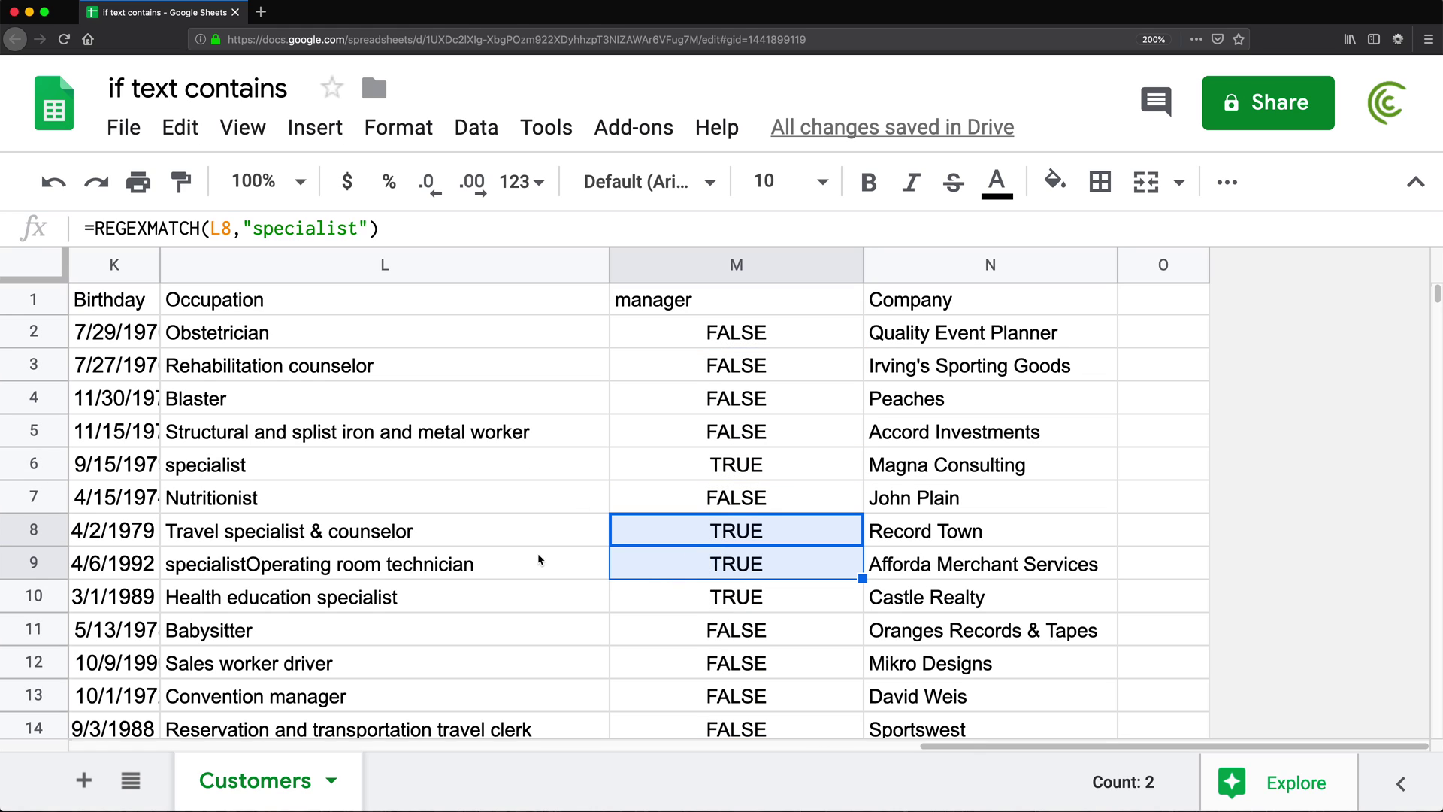
pyautogui.click(729, 583)
# - Change the pattern in M2 to "^specialist", fill it down to M14, and check the results for rows 6 and 9
pyautogui.click(747, 332)
pyautogui.doubleClick(747, 331)
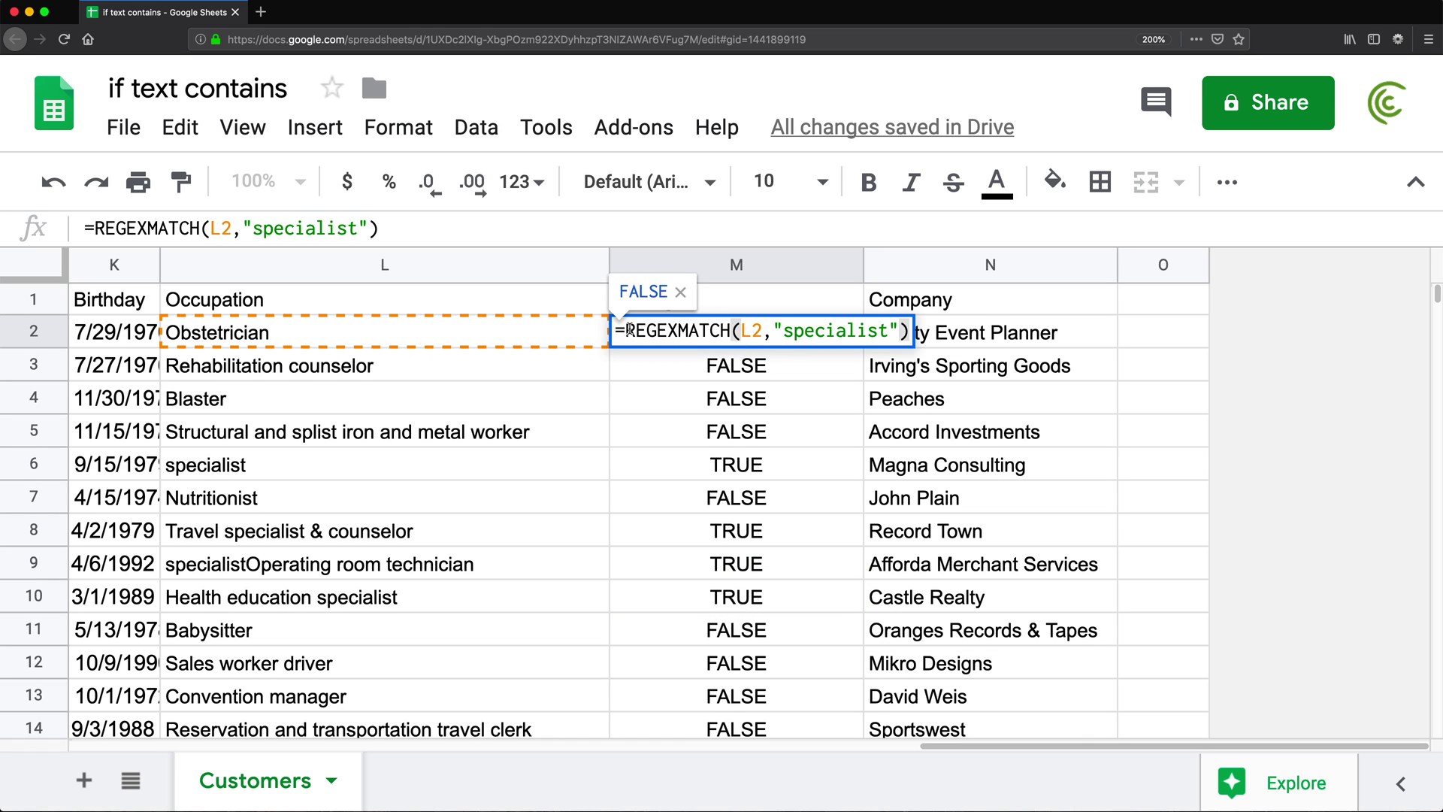
pyautogui.click(786, 331)
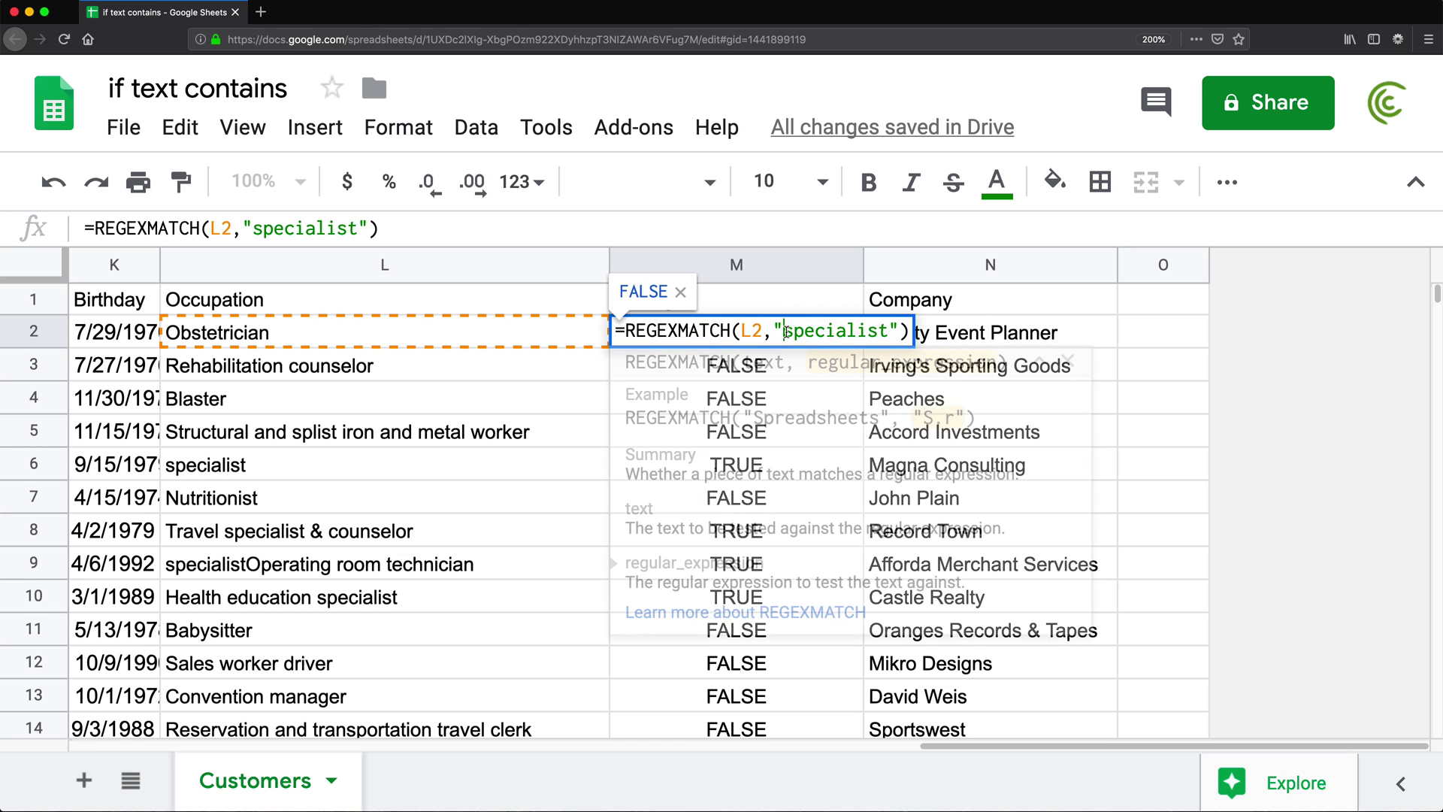
pyautogui.write('^')
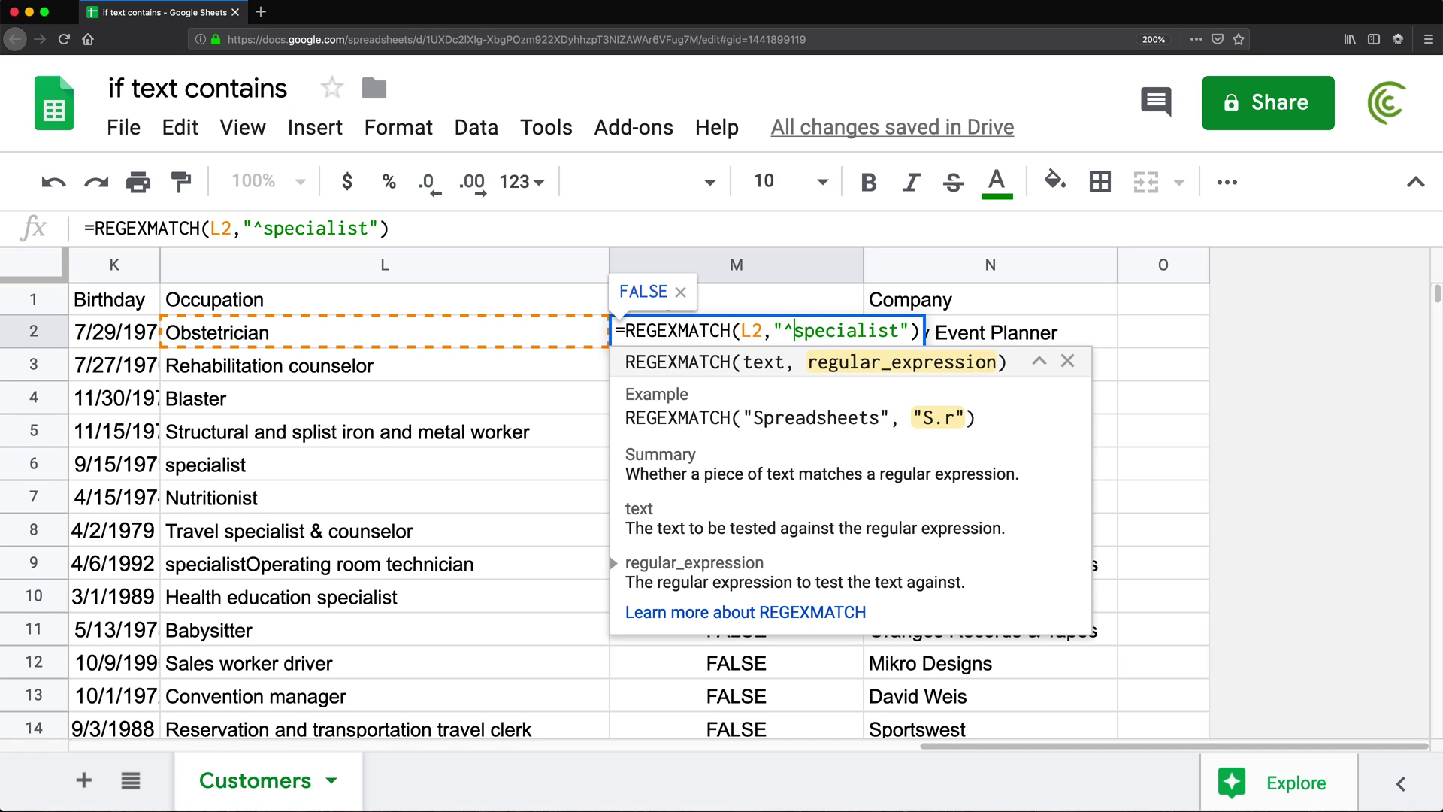
pyautogui.press('Return')
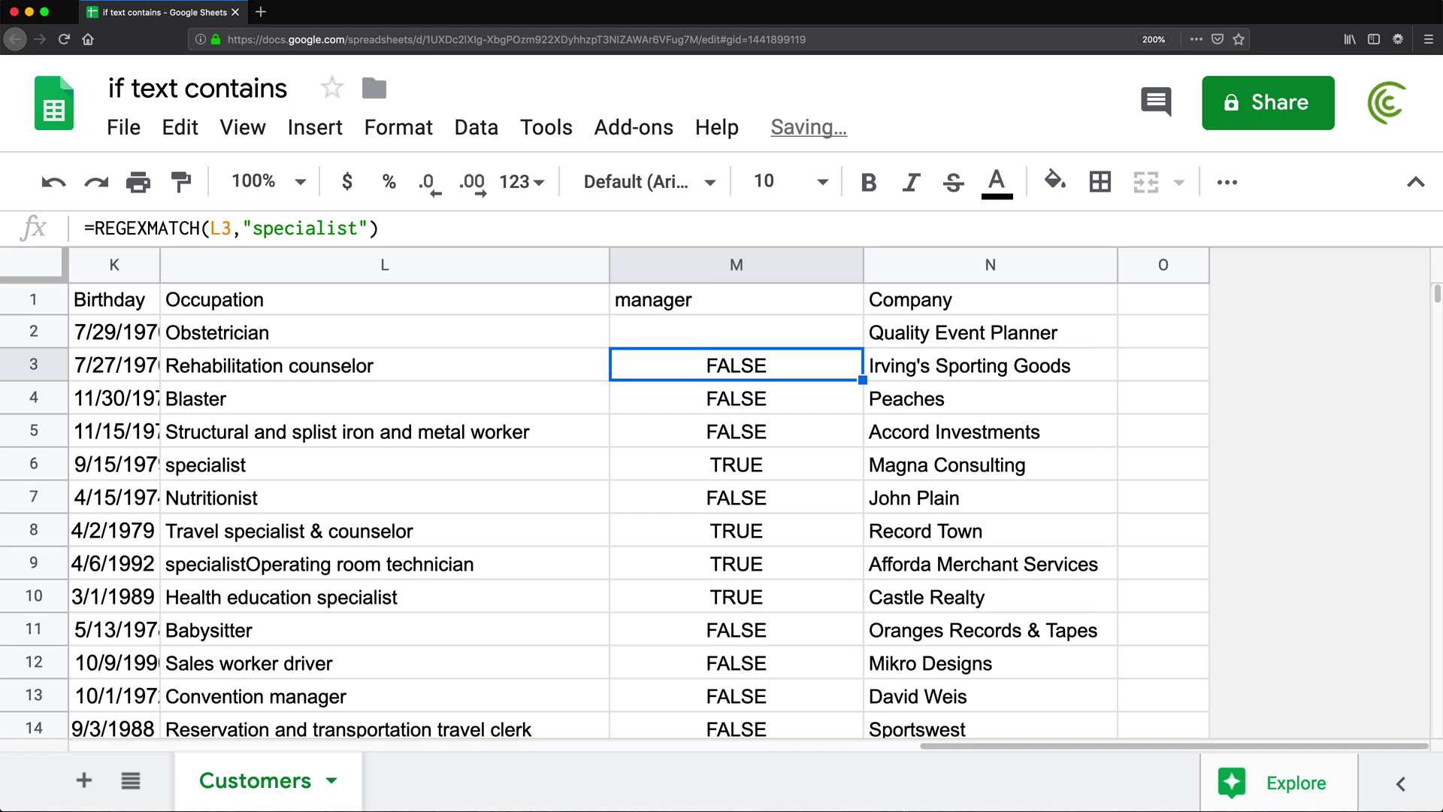
pyautogui.click(845, 343)
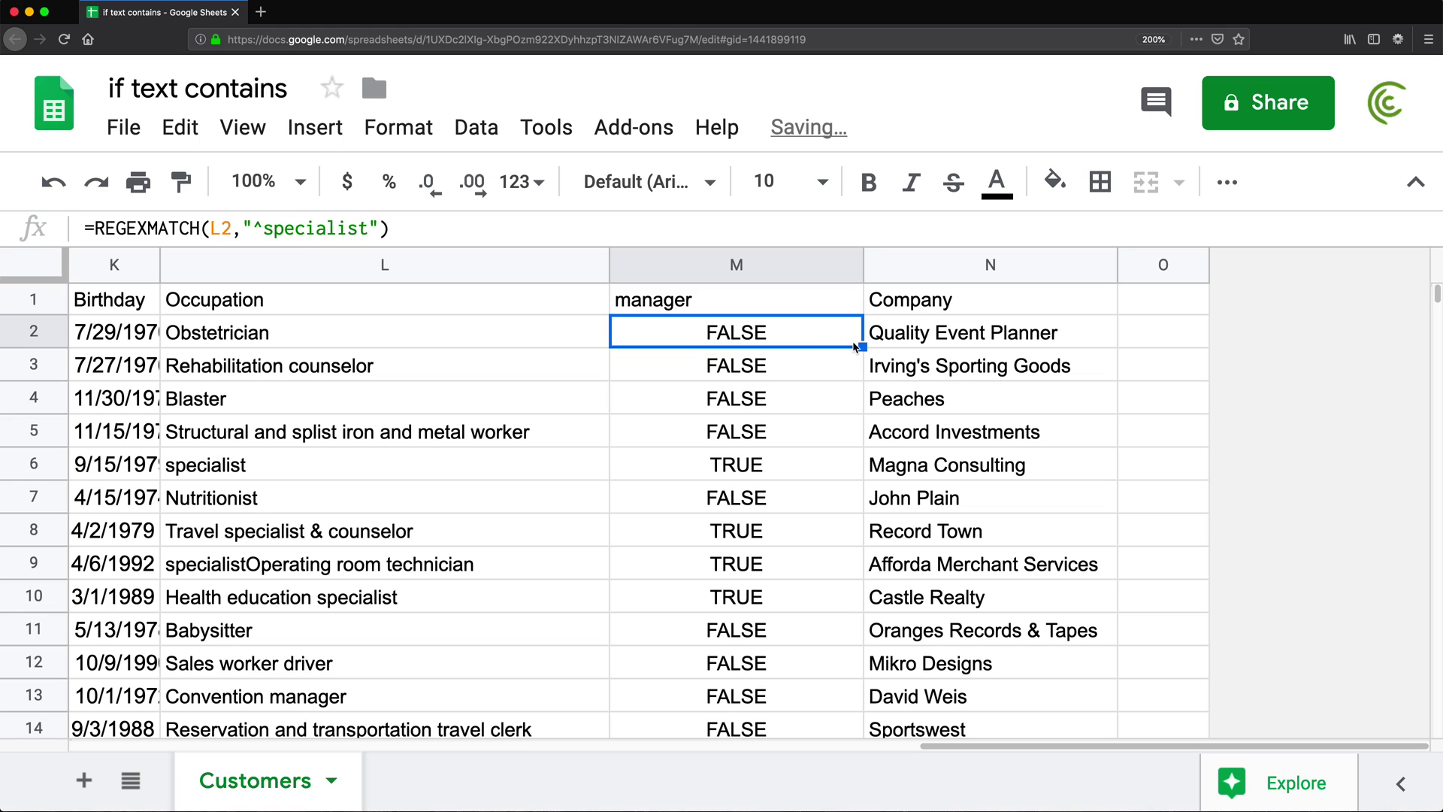
pyautogui.moveTo(862, 346); pyautogui.dragTo(813, 728)
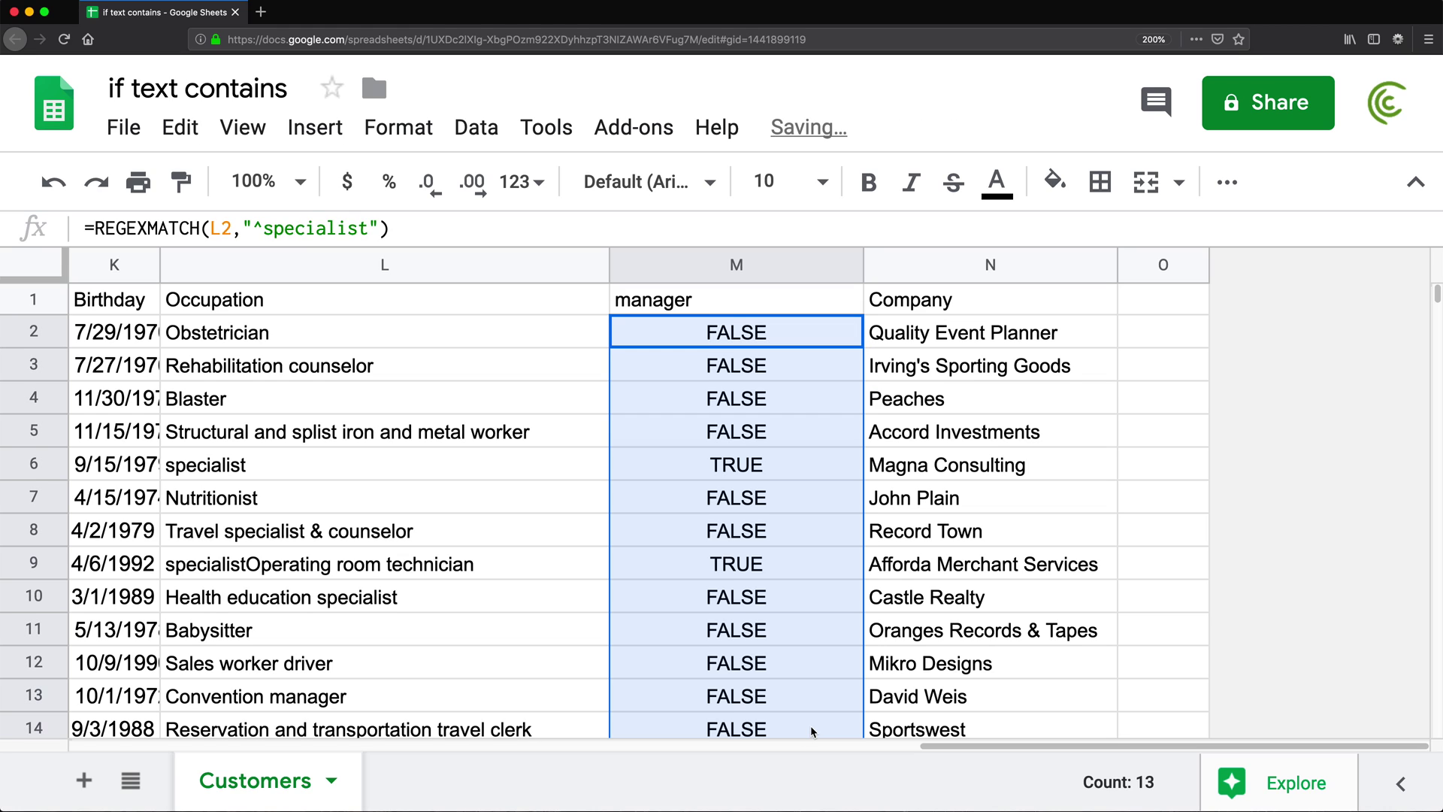
pyautogui.click(718, 466)
pyautogui.click(490, 560)
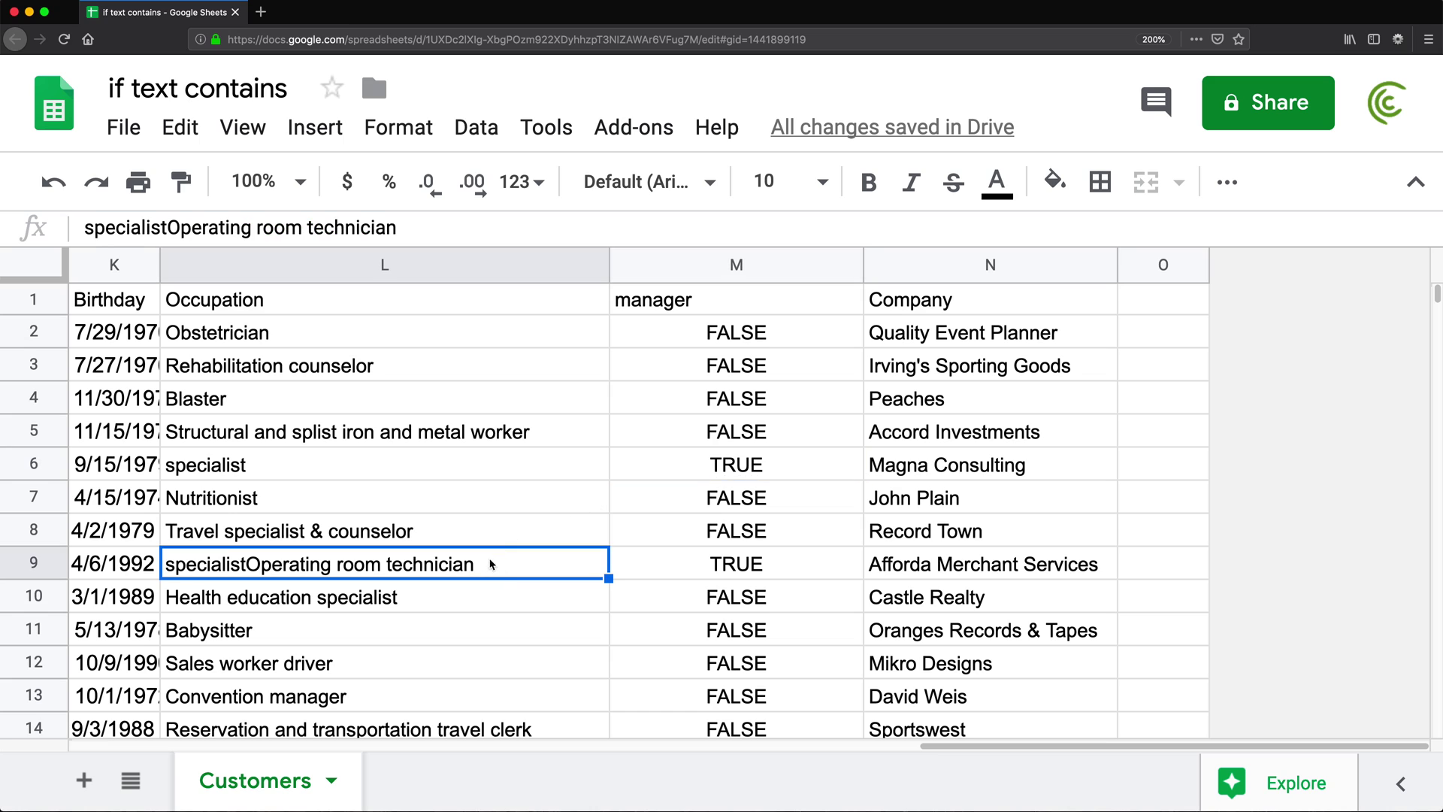
# - Change the REGEXMATCH pattern in M2 to "specialist$" so it tests for text at the end of the occupation
pyautogui.click(701, 332)
pyautogui.doubleClick(701, 332)
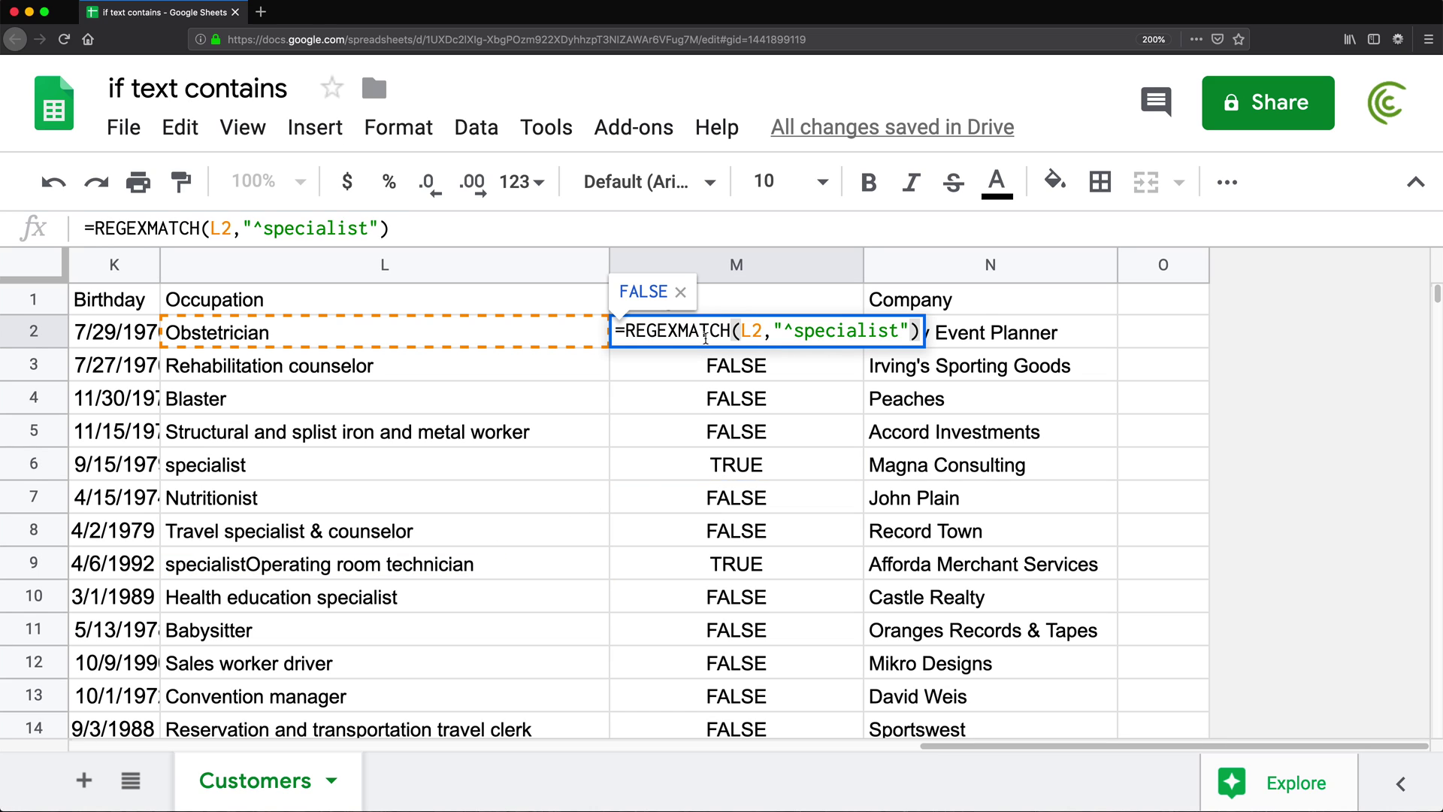
pyautogui.click(794, 331)
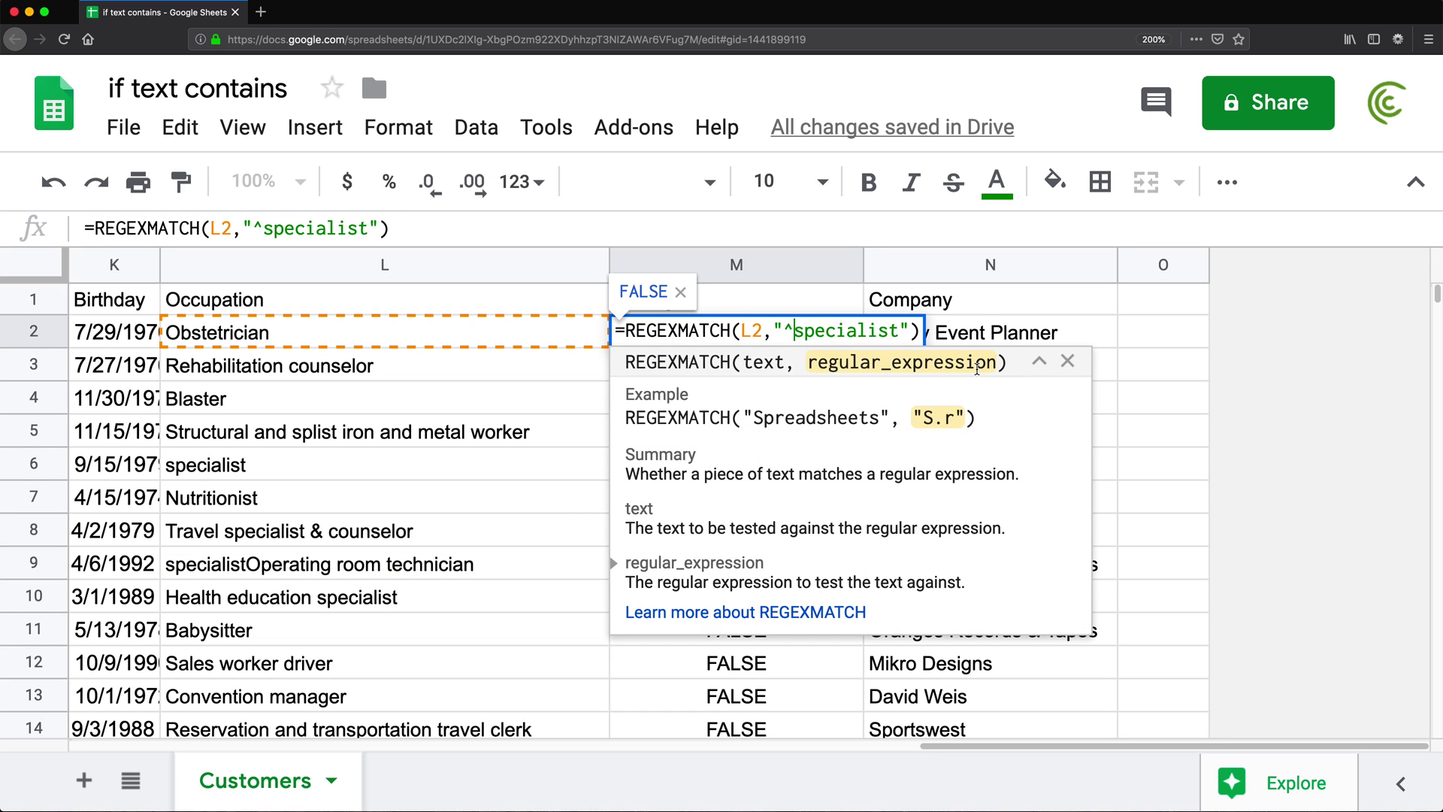
pyautogui.press('BackSpace')
pyautogui.click(889, 331)
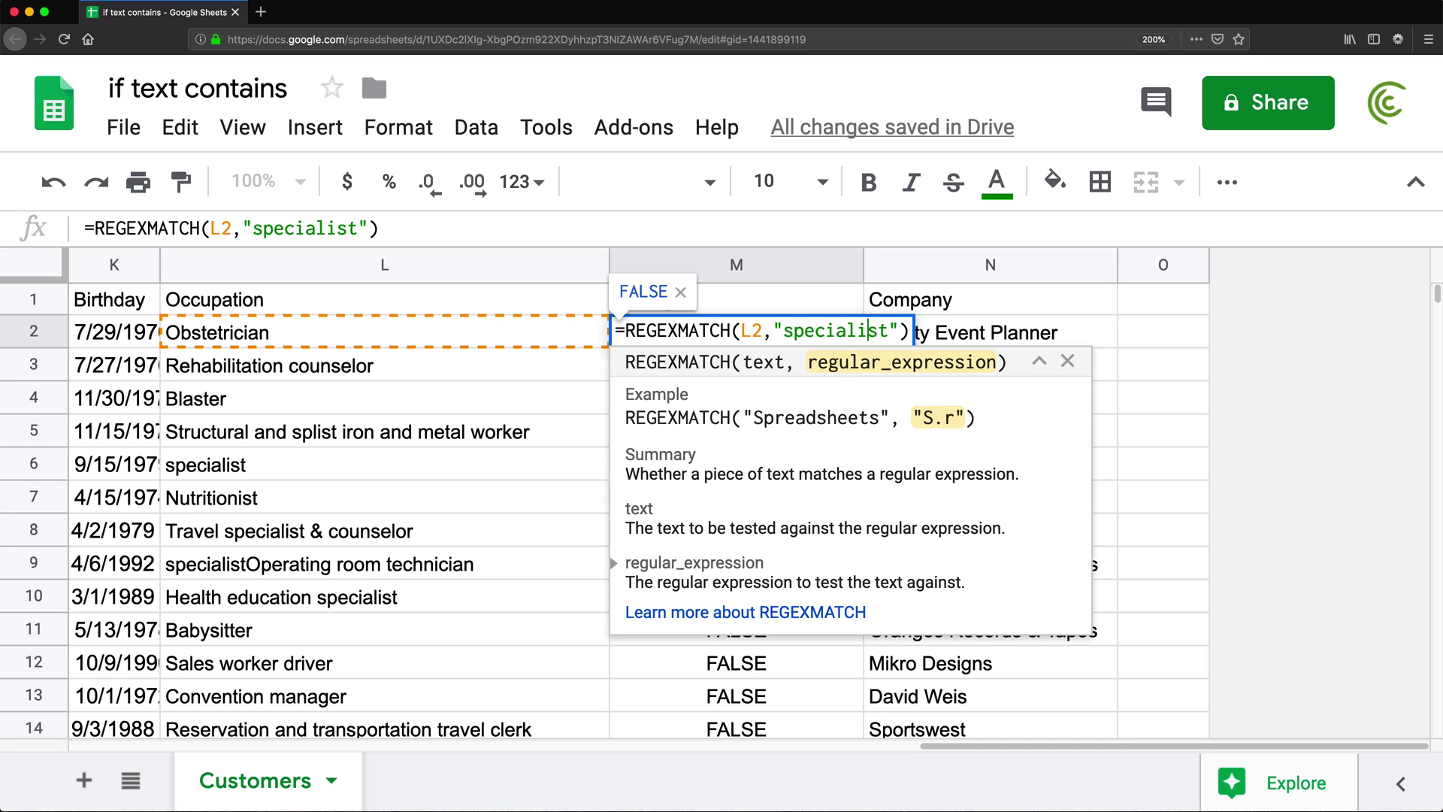
pyautogui.write('$')
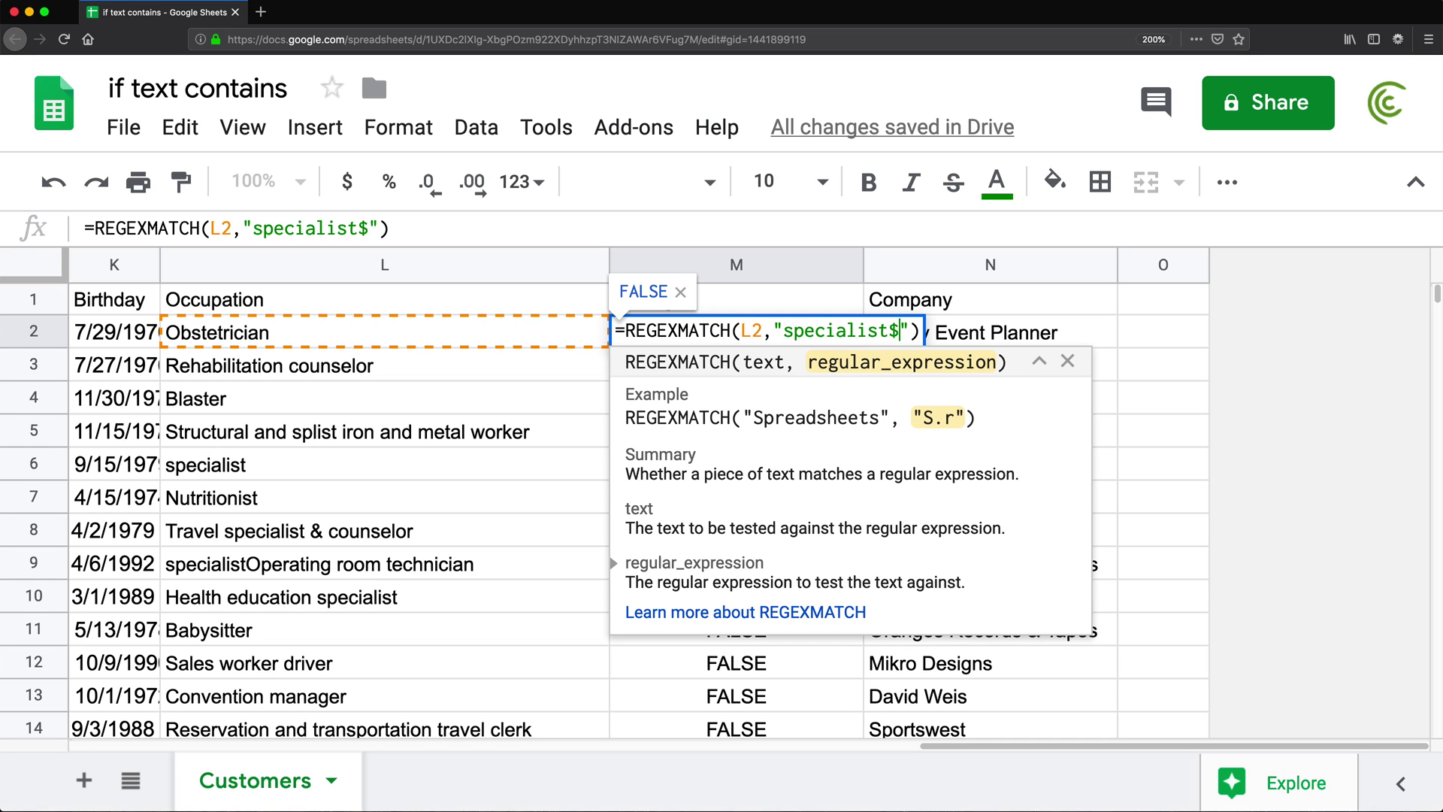
pyautogui.press('Return')
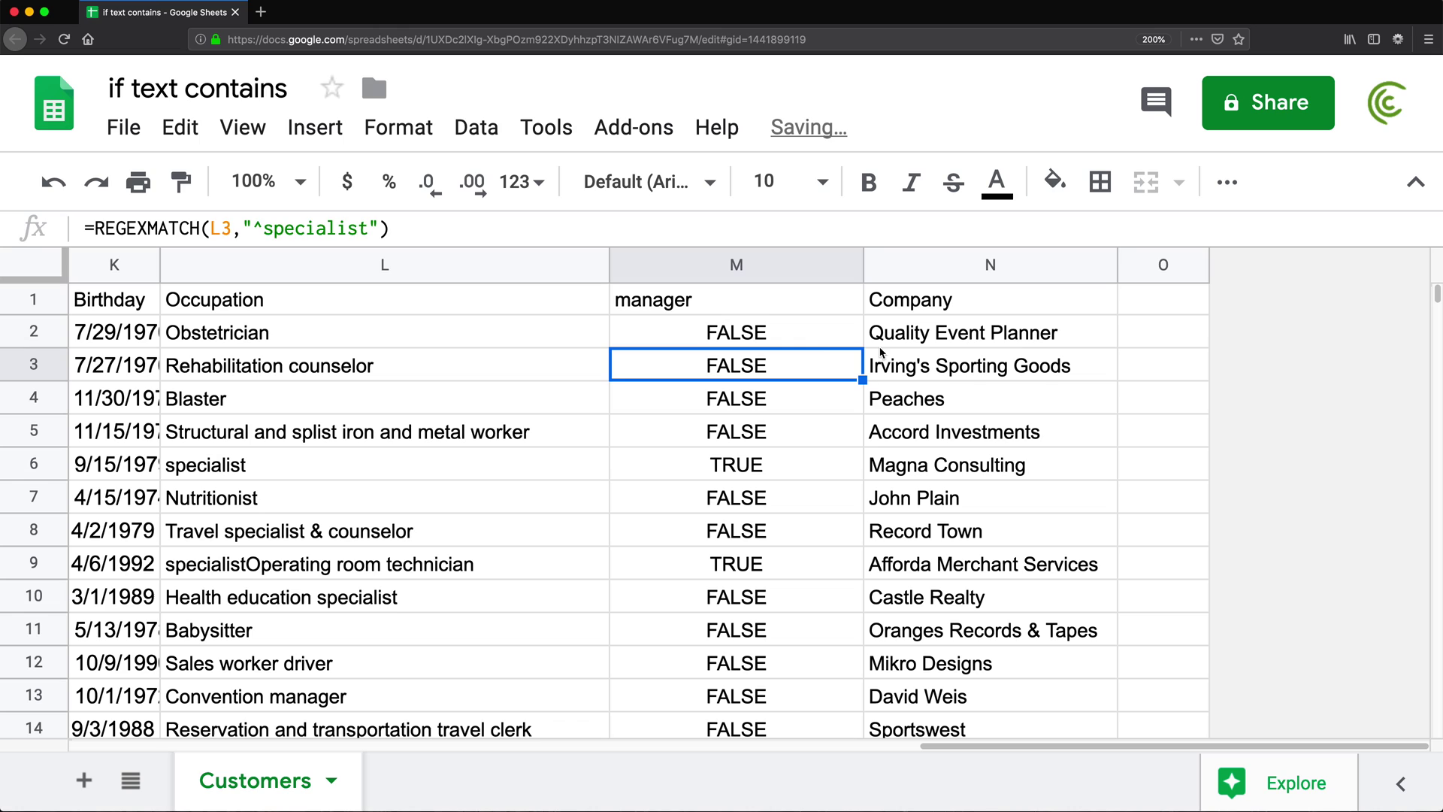
# - Fill the end-of-text formula from M2 down to M14 and check the results in rows 6 and 10
pyautogui.click(831, 344)
pyautogui.moveTo(858, 350); pyautogui.dragTo(850, 723)
pyautogui.click(725, 471)
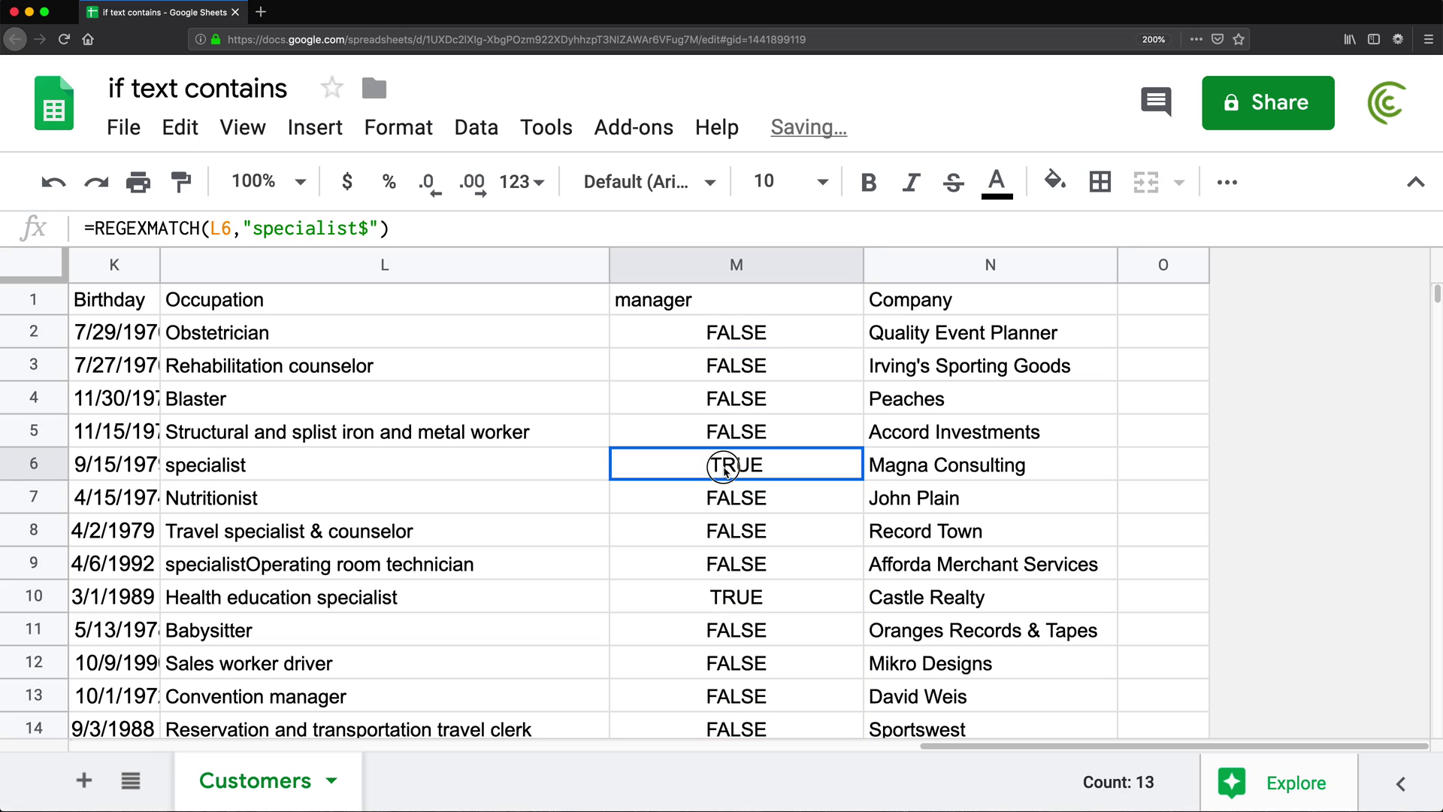
pyautogui.click(754, 598)
# - Examine the "specialist$" pattern in M2 and compare its lettering with the occupation in L6
pyautogui.doubleClick(821, 329)
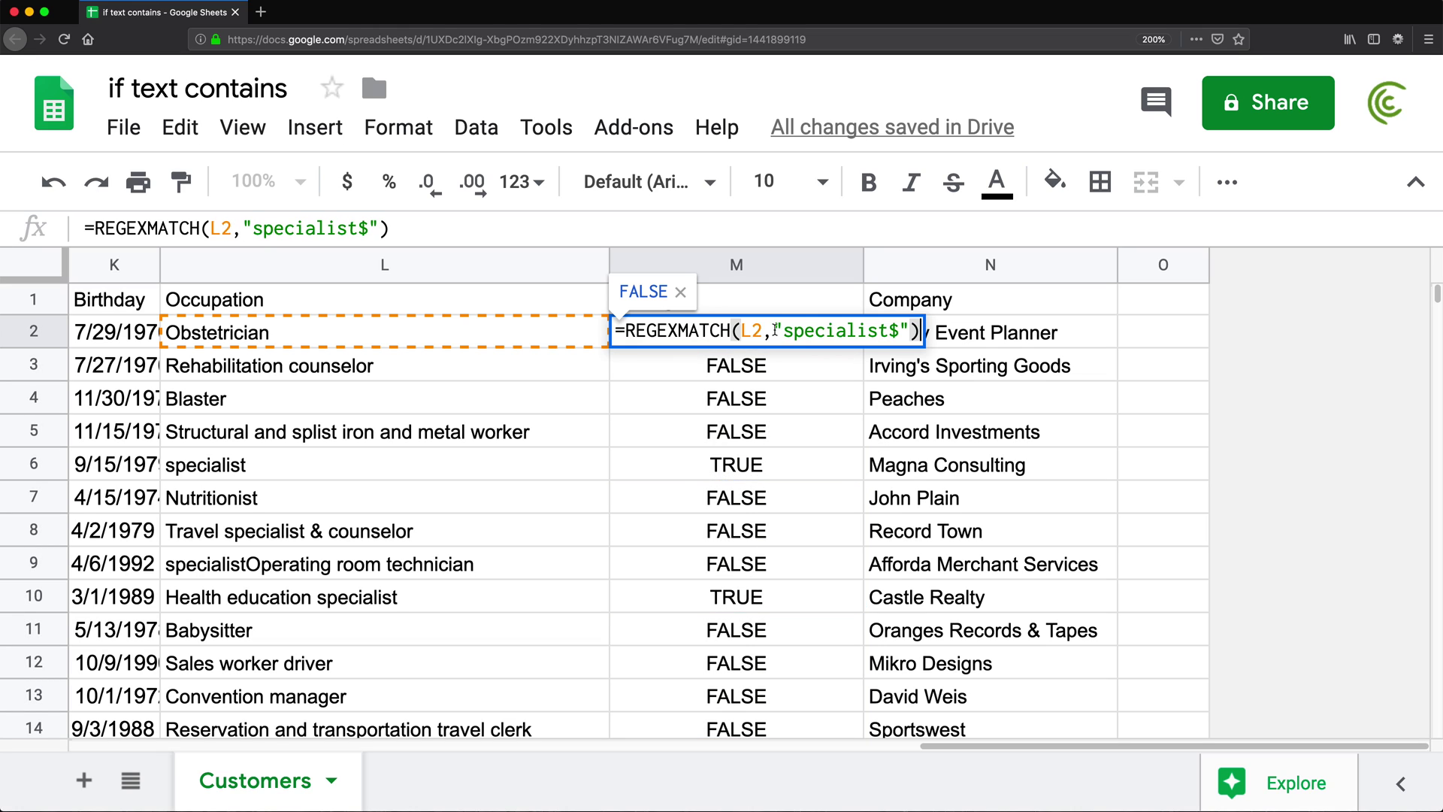
pyautogui.moveTo(783, 331); pyautogui.dragTo(897, 332)
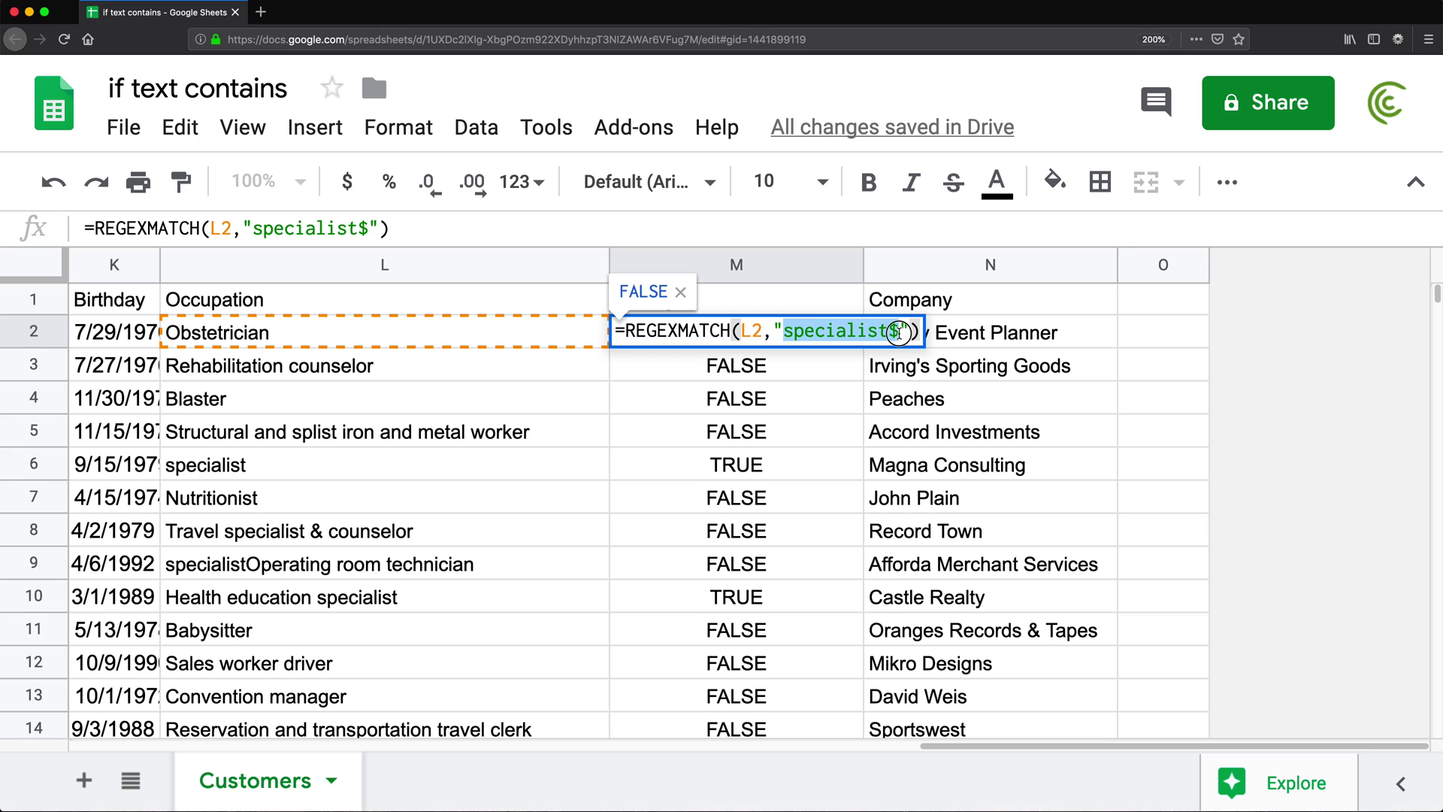
pyautogui.moveTo(898, 332); pyautogui.dragTo(899, 333)
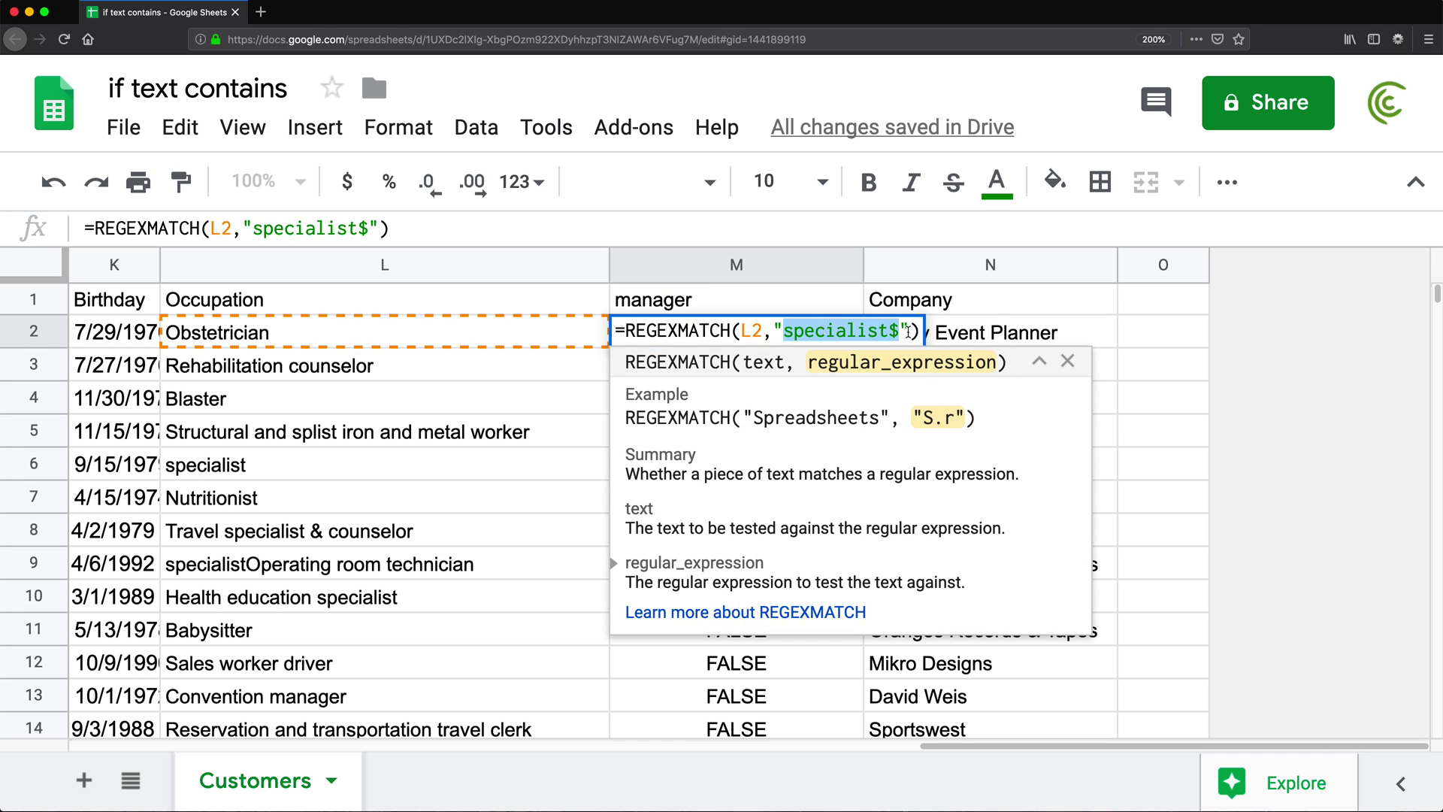
pyautogui.click(908, 331)
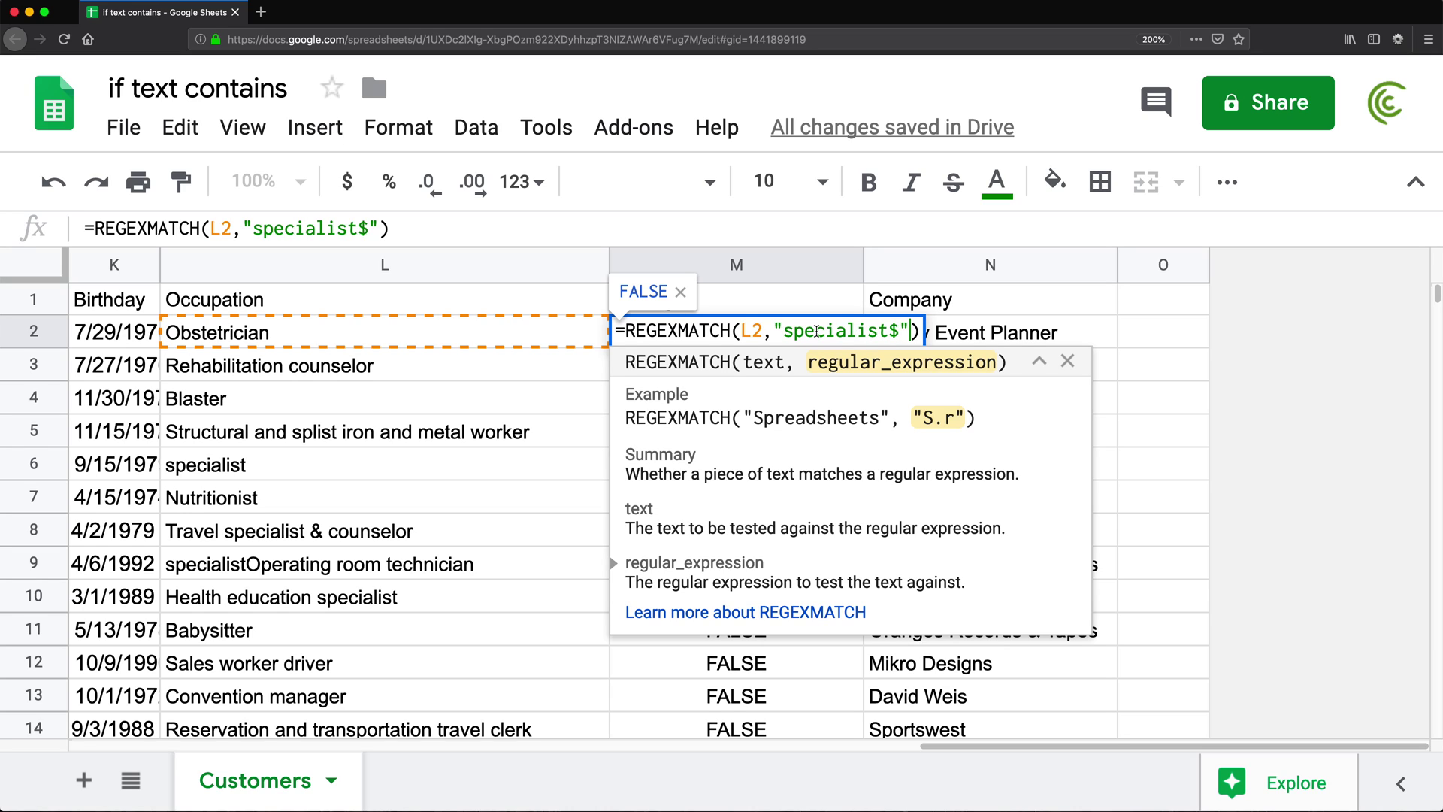
pyautogui.click(575, 466)
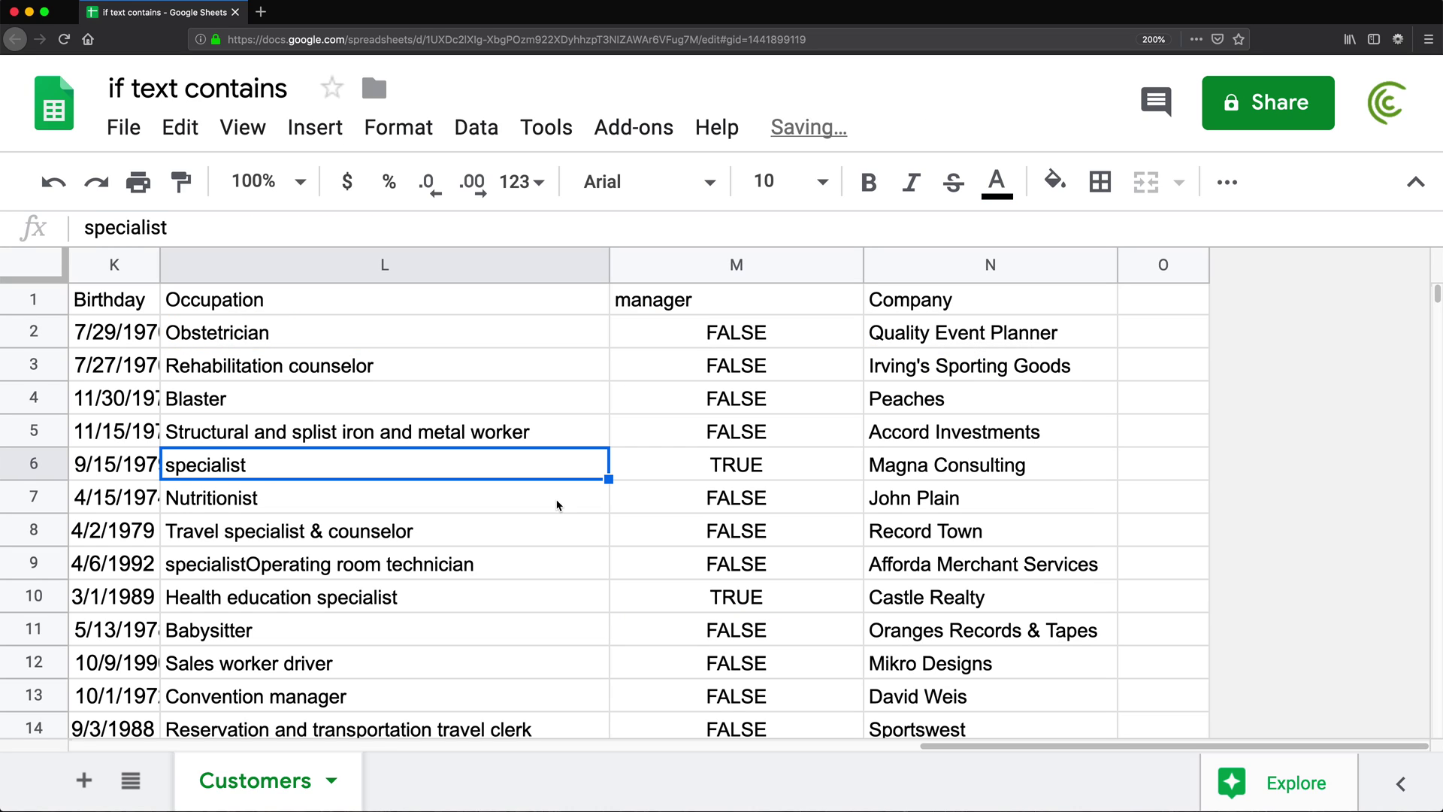
pyautogui.doubleClick(657, 336)
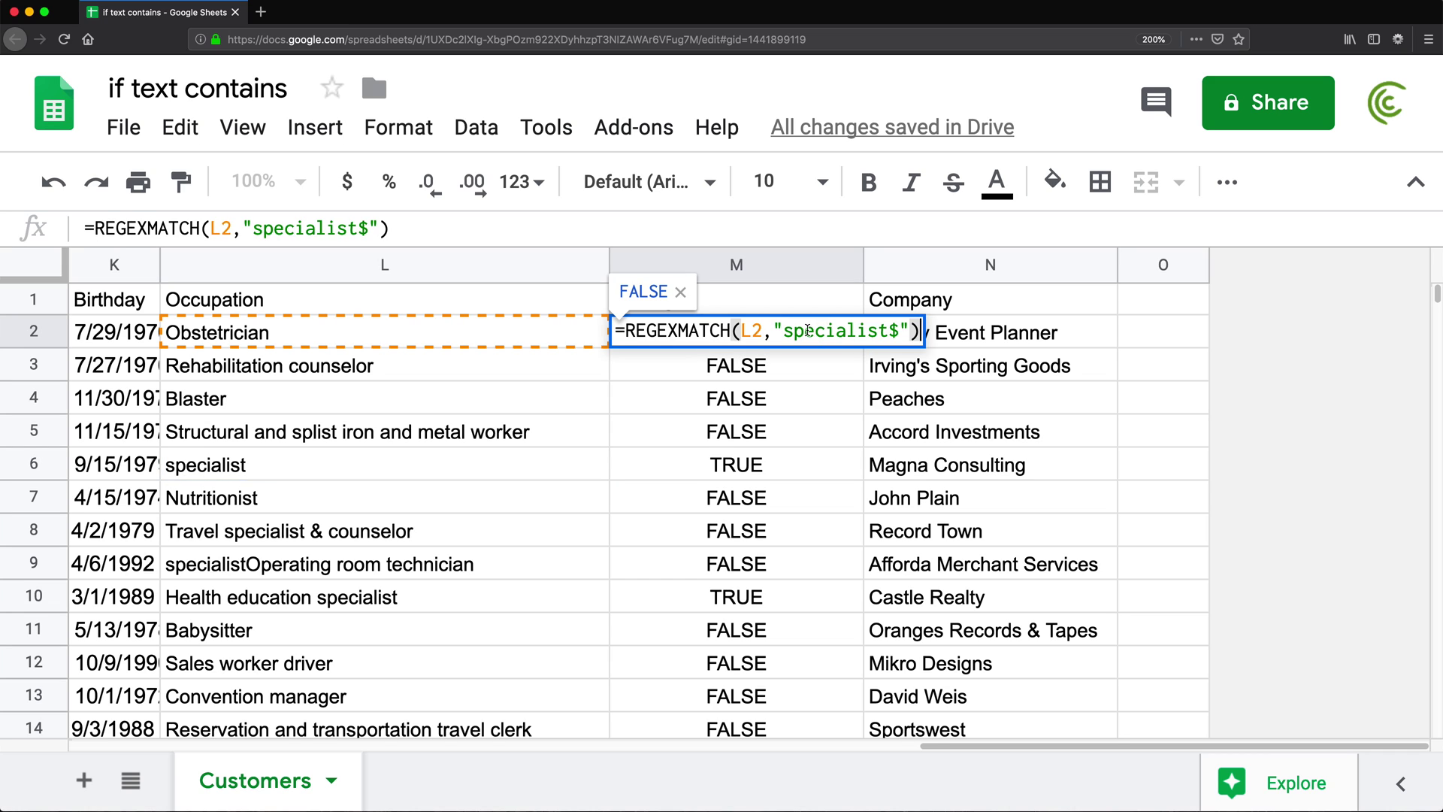
pyautogui.moveTo(784, 331); pyautogui.dragTo(891, 325)
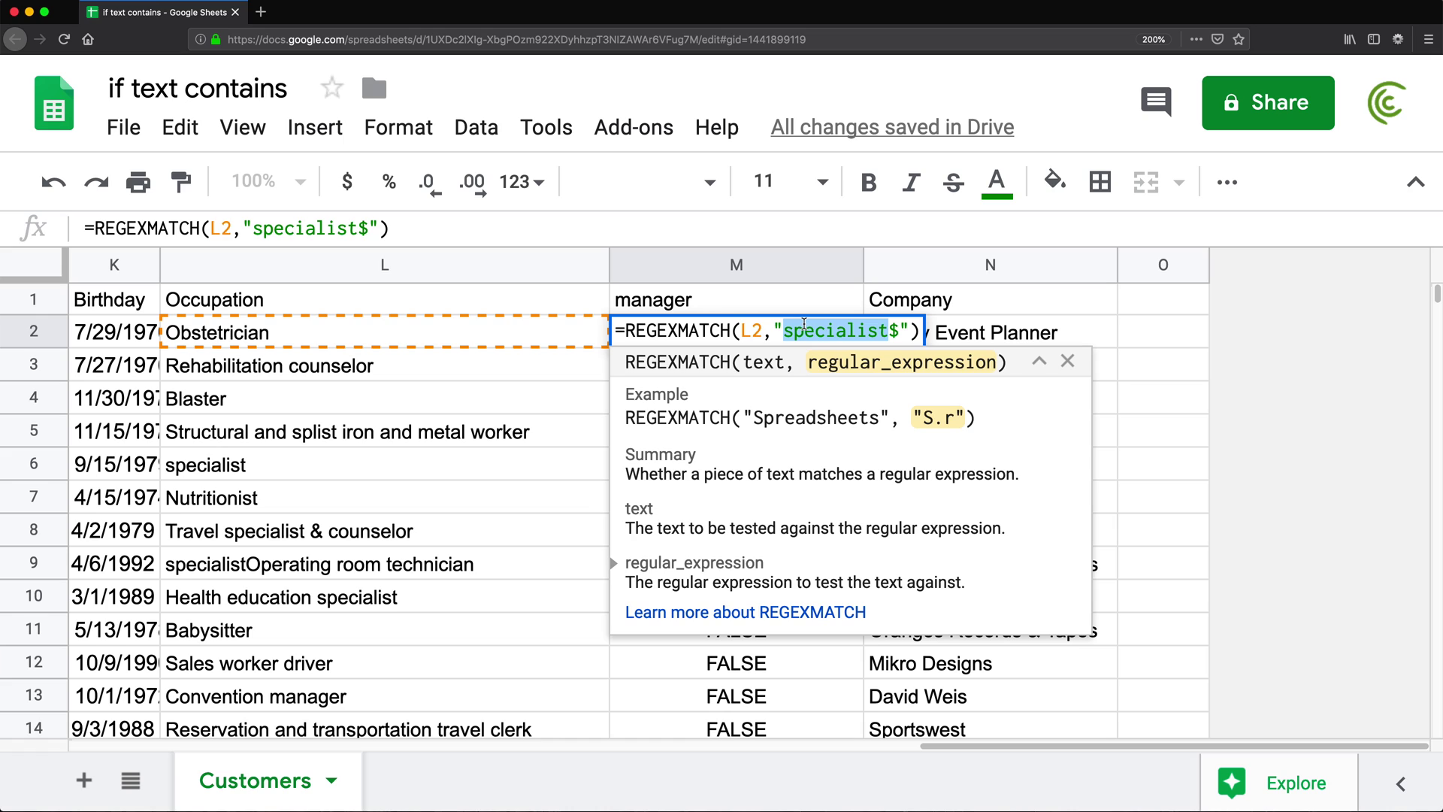
pyautogui.press('Return')
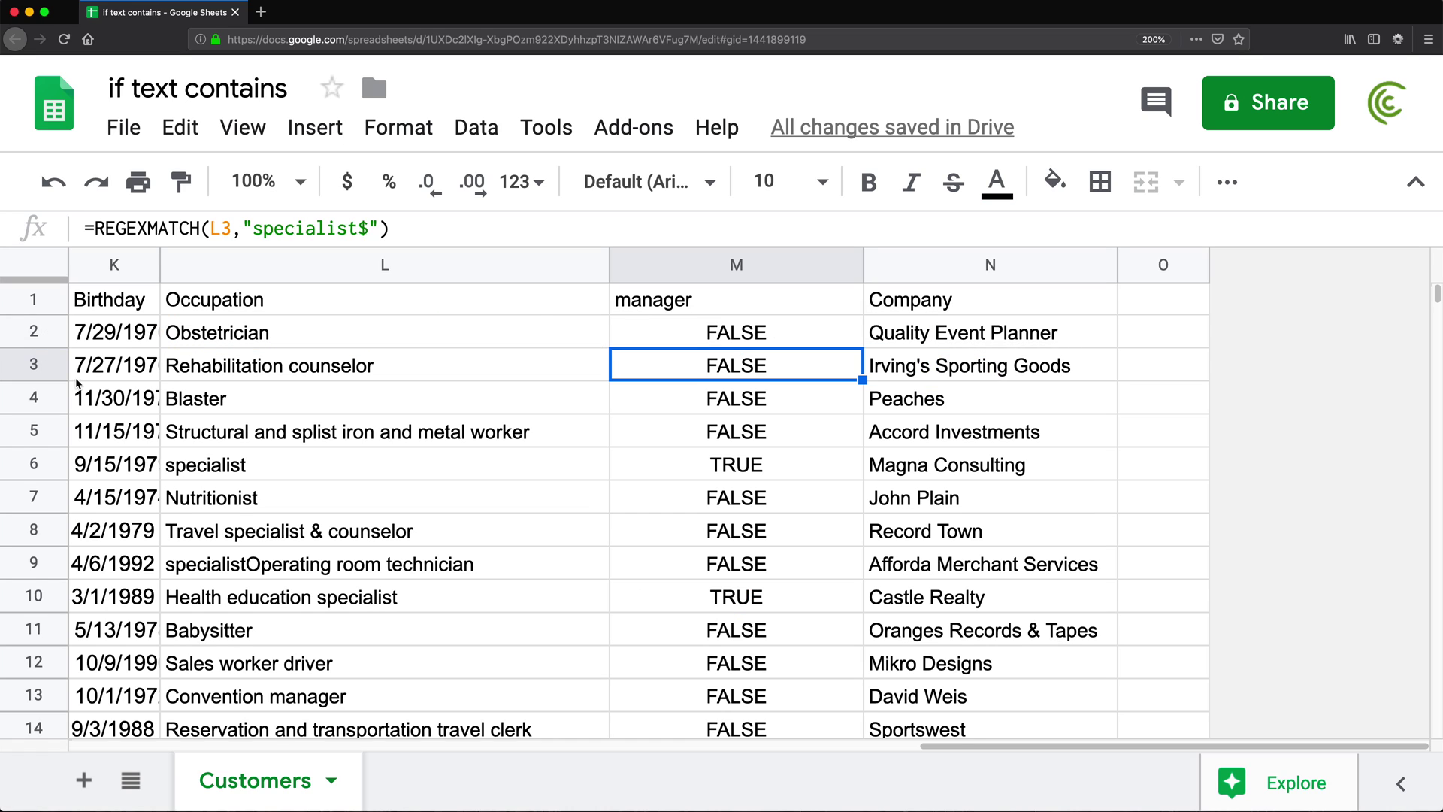
# - Capitalize the occupation in L6 to "Specialist" to test whether the match is case-sensitive
pyautogui.doubleClick(187, 473)
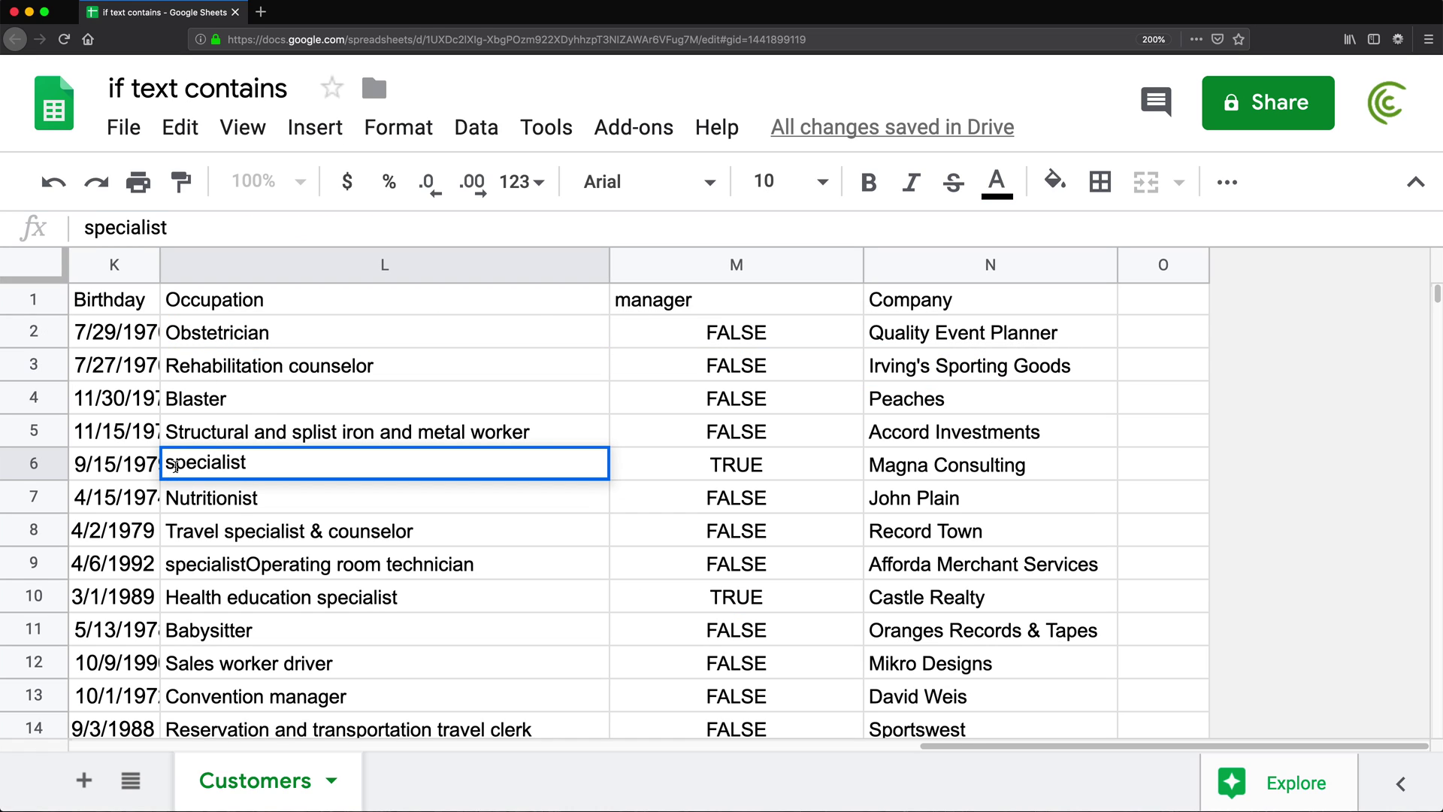
pyautogui.press('BackSpace')
pyautogui.write('S')
pyautogui.press('Return')
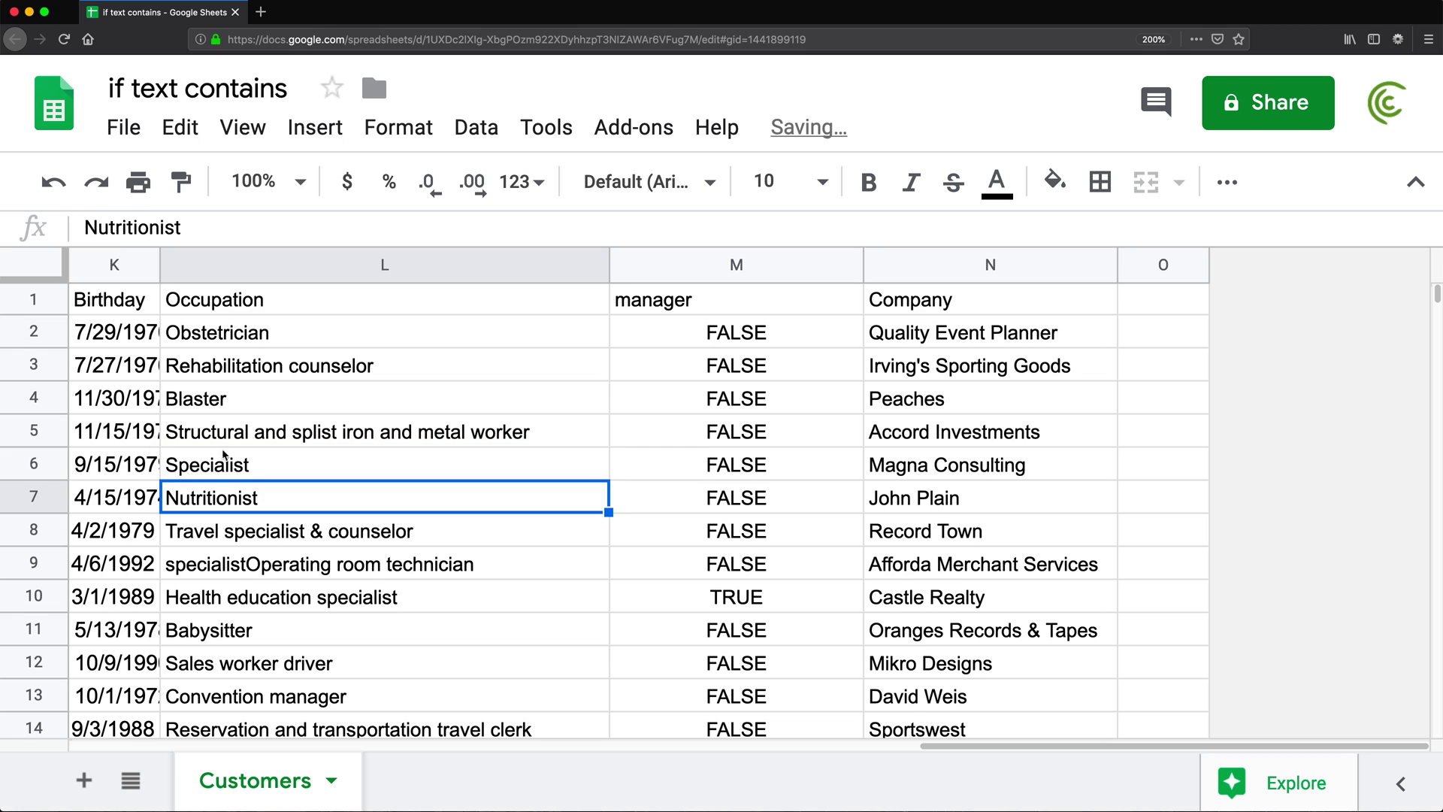
# - Undo the capitalization in L6, and wrap L2 in LOWER inside M2's REGEXMATCH formula, keeping the pattern "specialist$"
pyautogui.click(762, 471)
pyautogui.hotkey('ctrl', 'z')
pyautogui.doubleClick(750, 333)
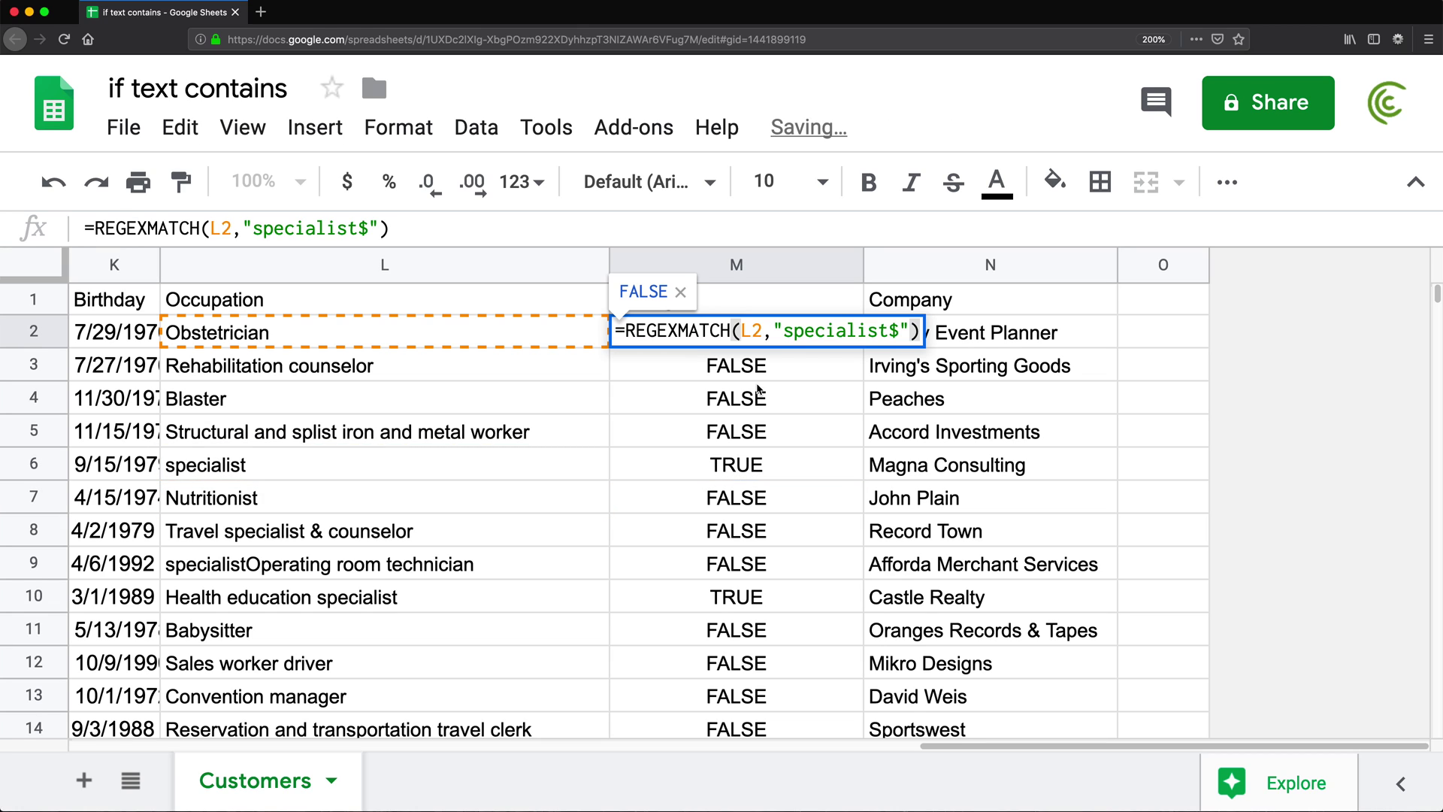
pyautogui.click(747, 331)
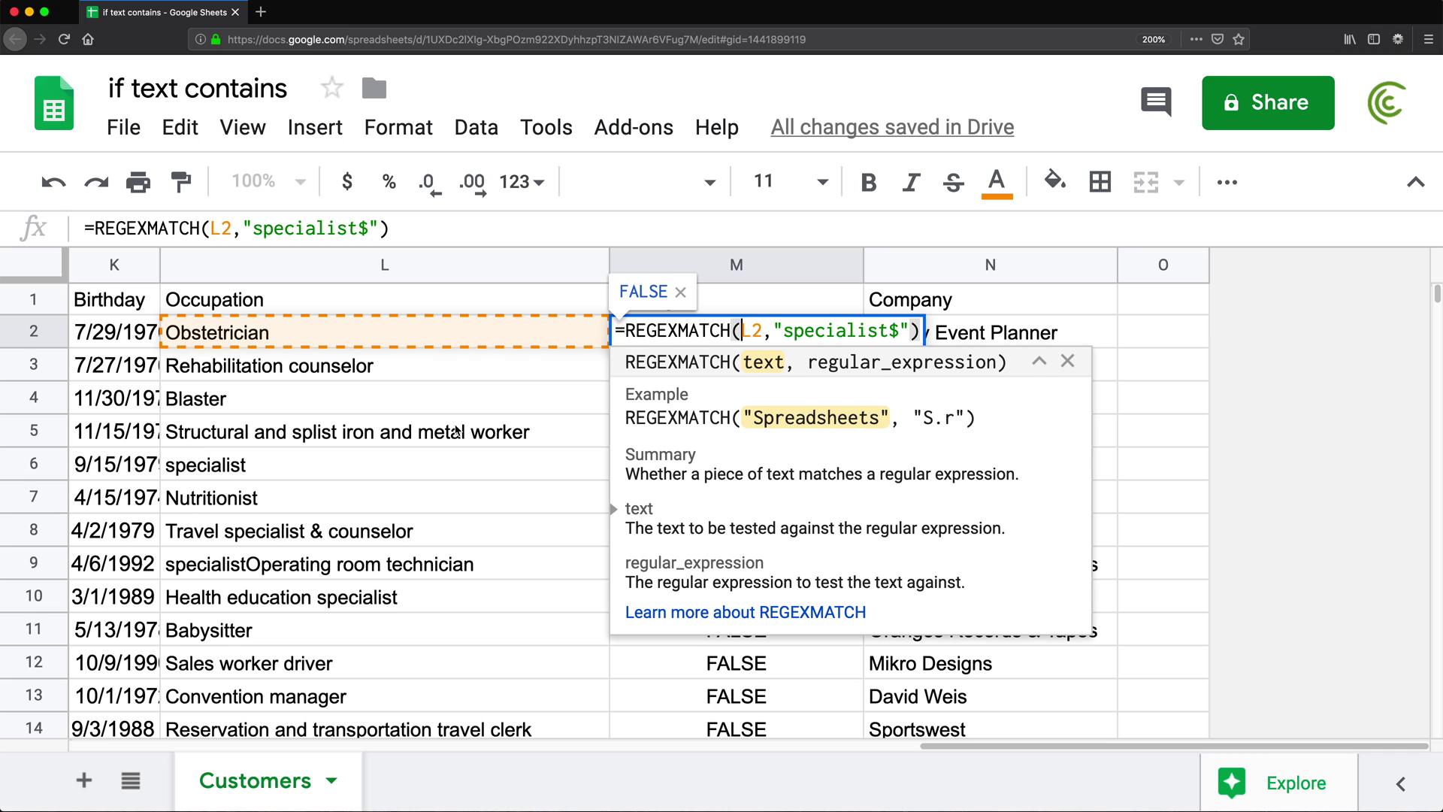
pyautogui.write('LO')
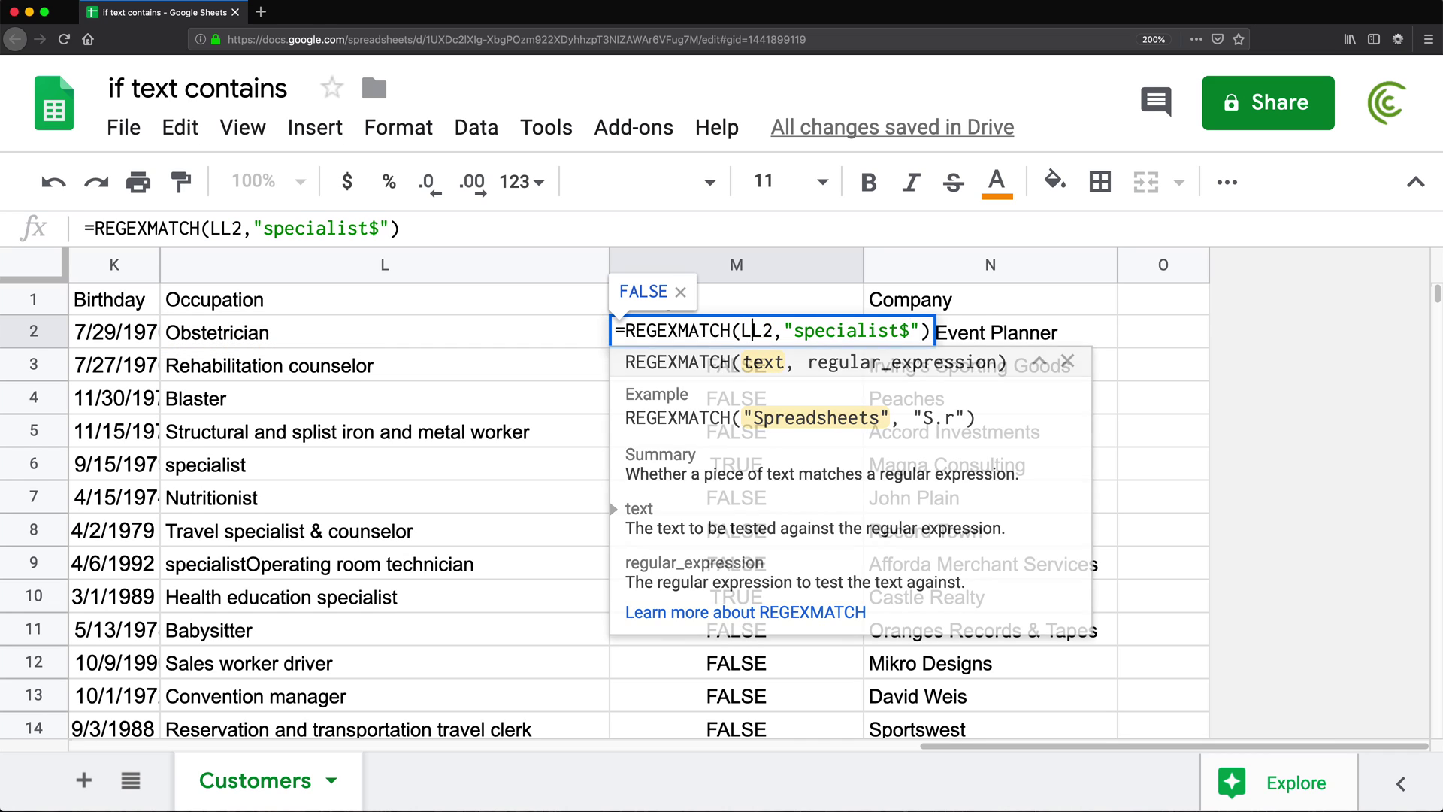
pyautogui.write('WER(L2')
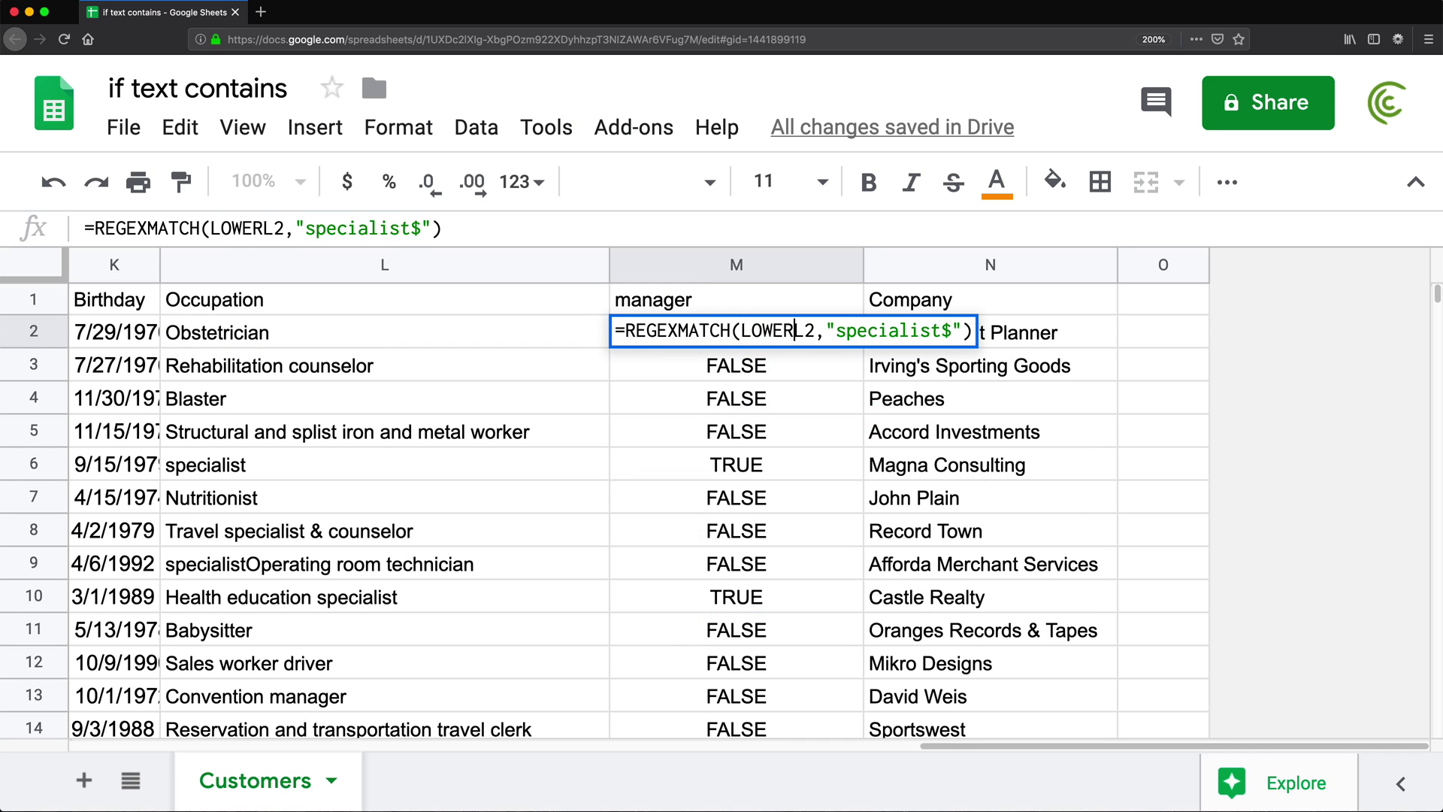
pyautogui.write(')')
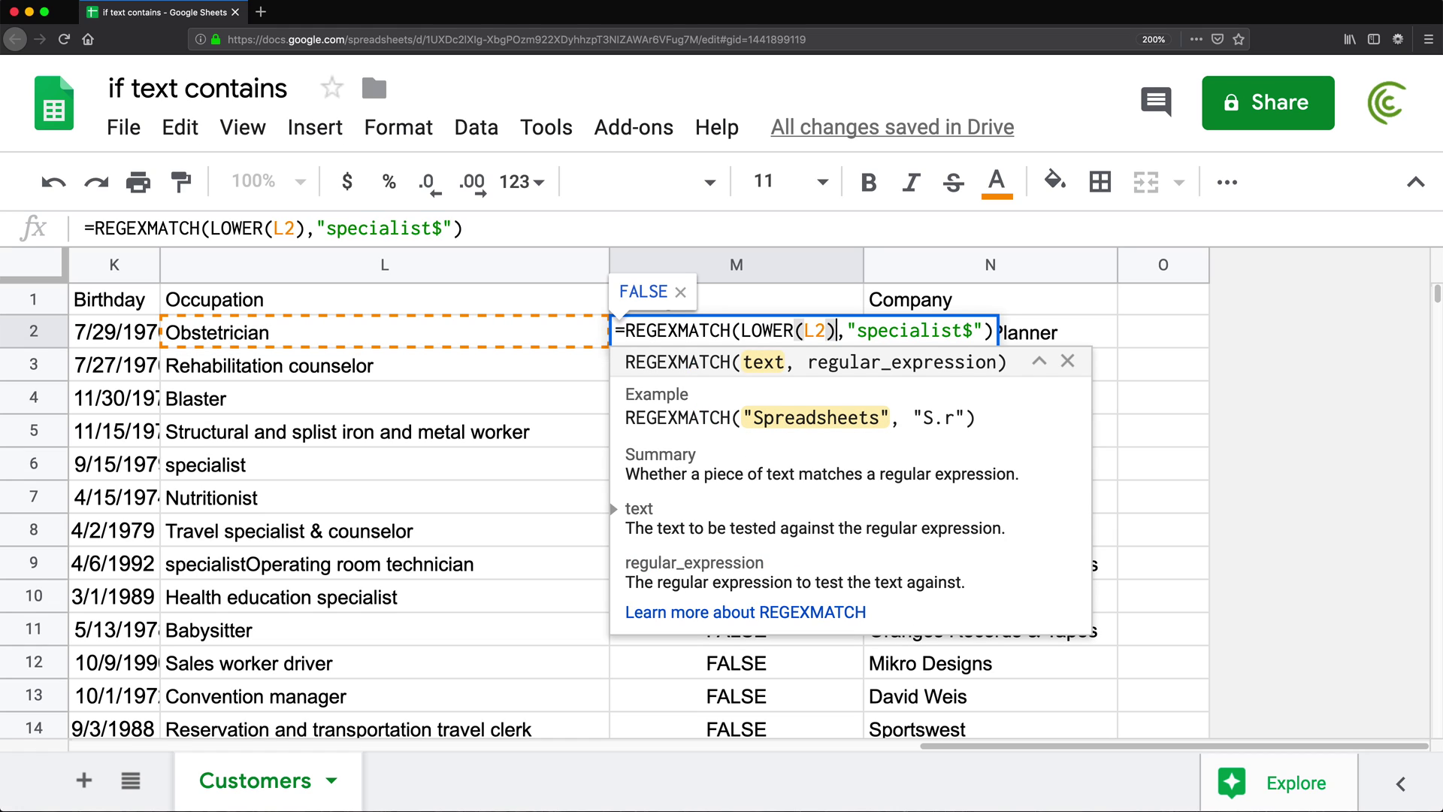
pyautogui.press('Return')
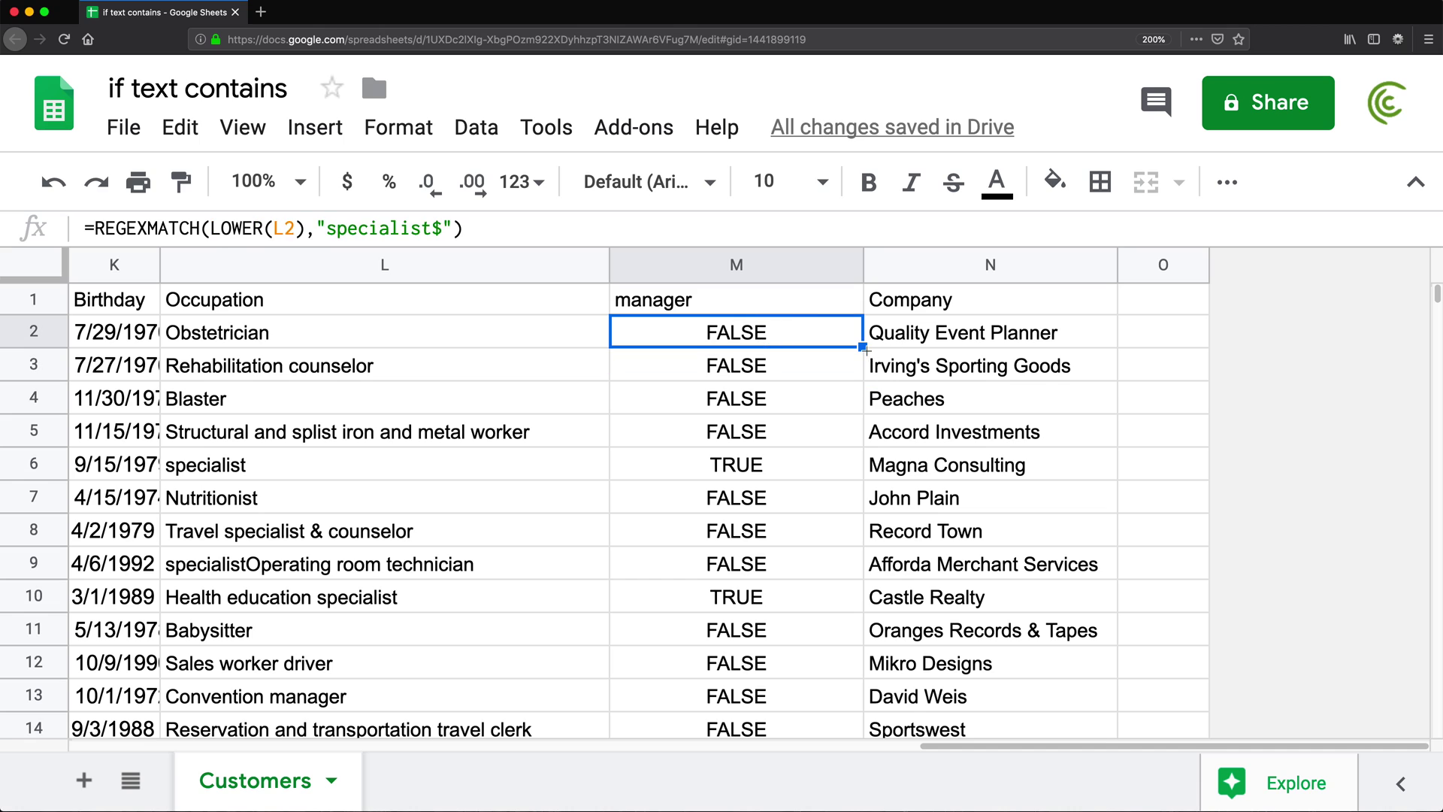
# - Fill the LOWER formula from M2 down to M14, and capitalize the occupation in L6 to "Specialist"
pyautogui.moveTo(863, 346); pyautogui.dragTo(827, 723)
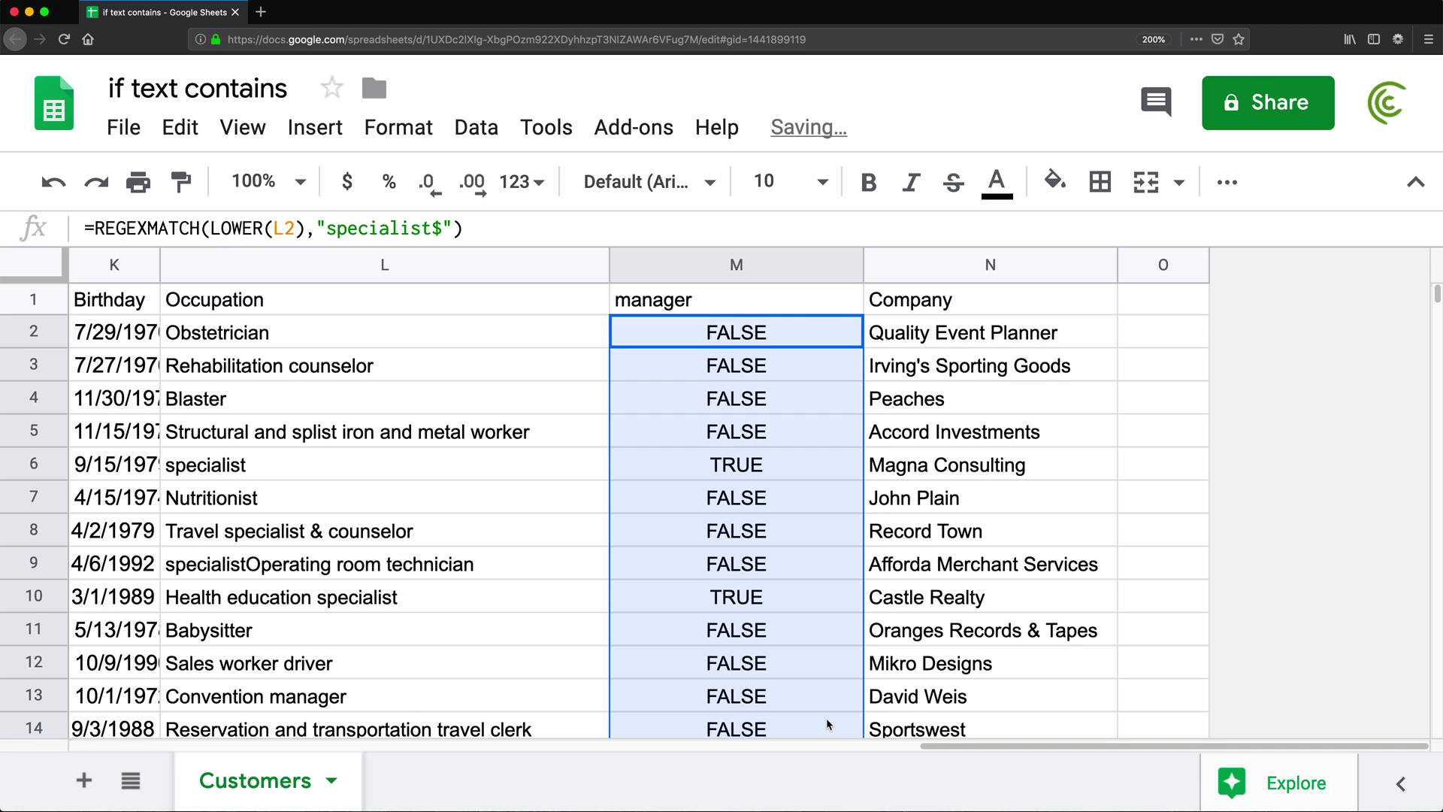
pyautogui.click(205, 468)
pyautogui.click(205, 467)
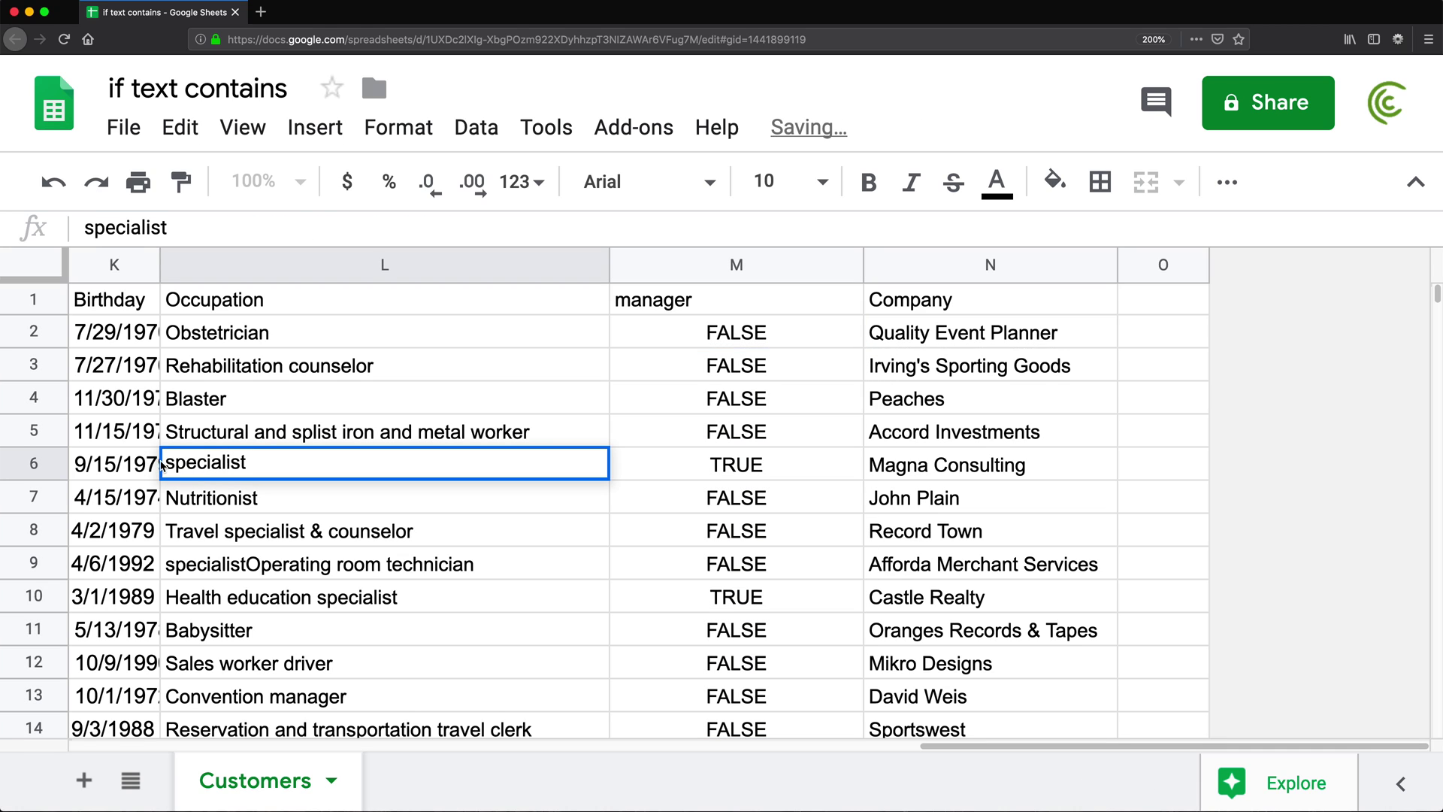
pyautogui.press('Home')
pyautogui.press('Delete')
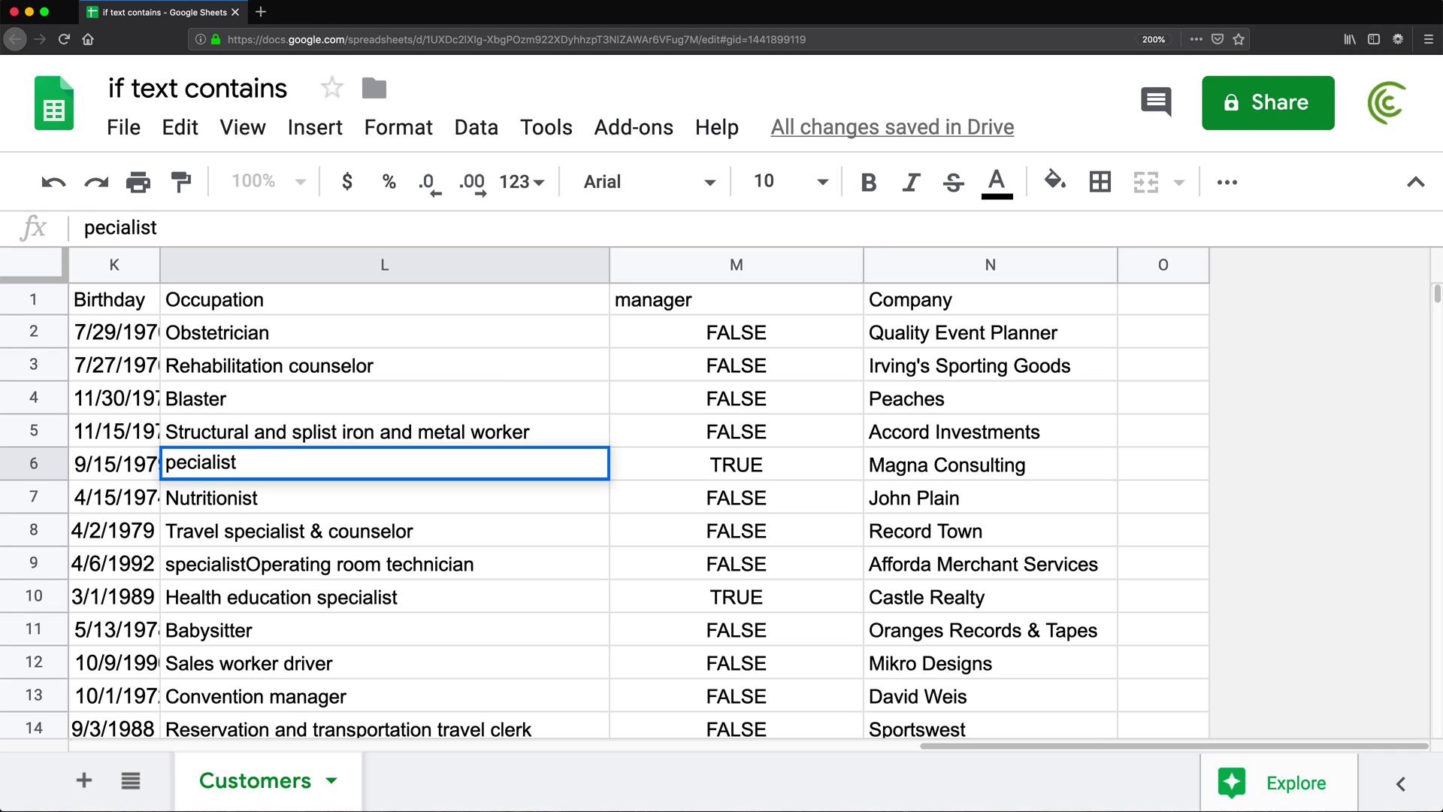
pyautogui.write('S')
pyautogui.press('Return')
# - Check the match result in M6 and review the LOWER formula in M2 without changing it
pyautogui.click(748, 466)
pyautogui.click(761, 337)
pyautogui.doubleClick(761, 336)
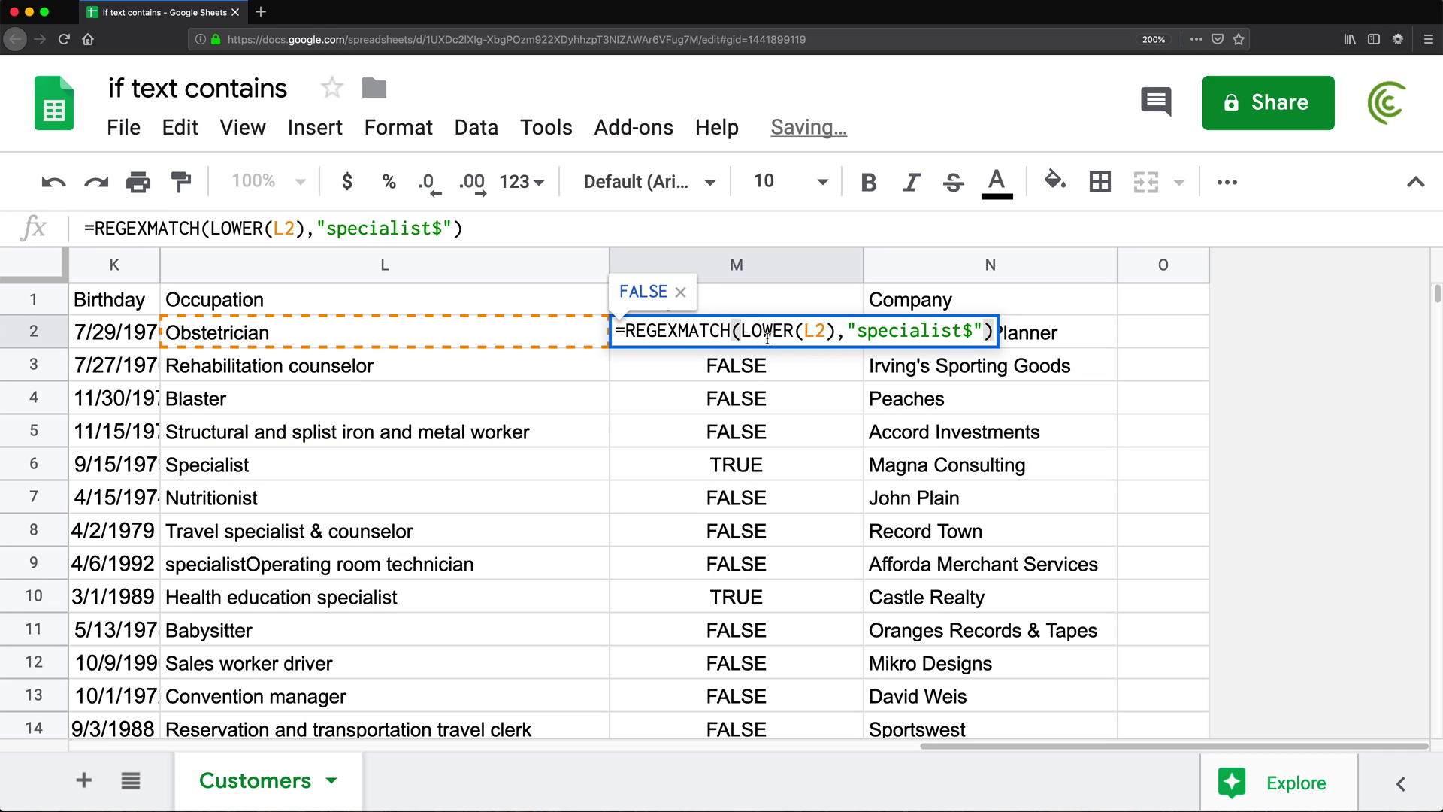
pyautogui.press('Escape')
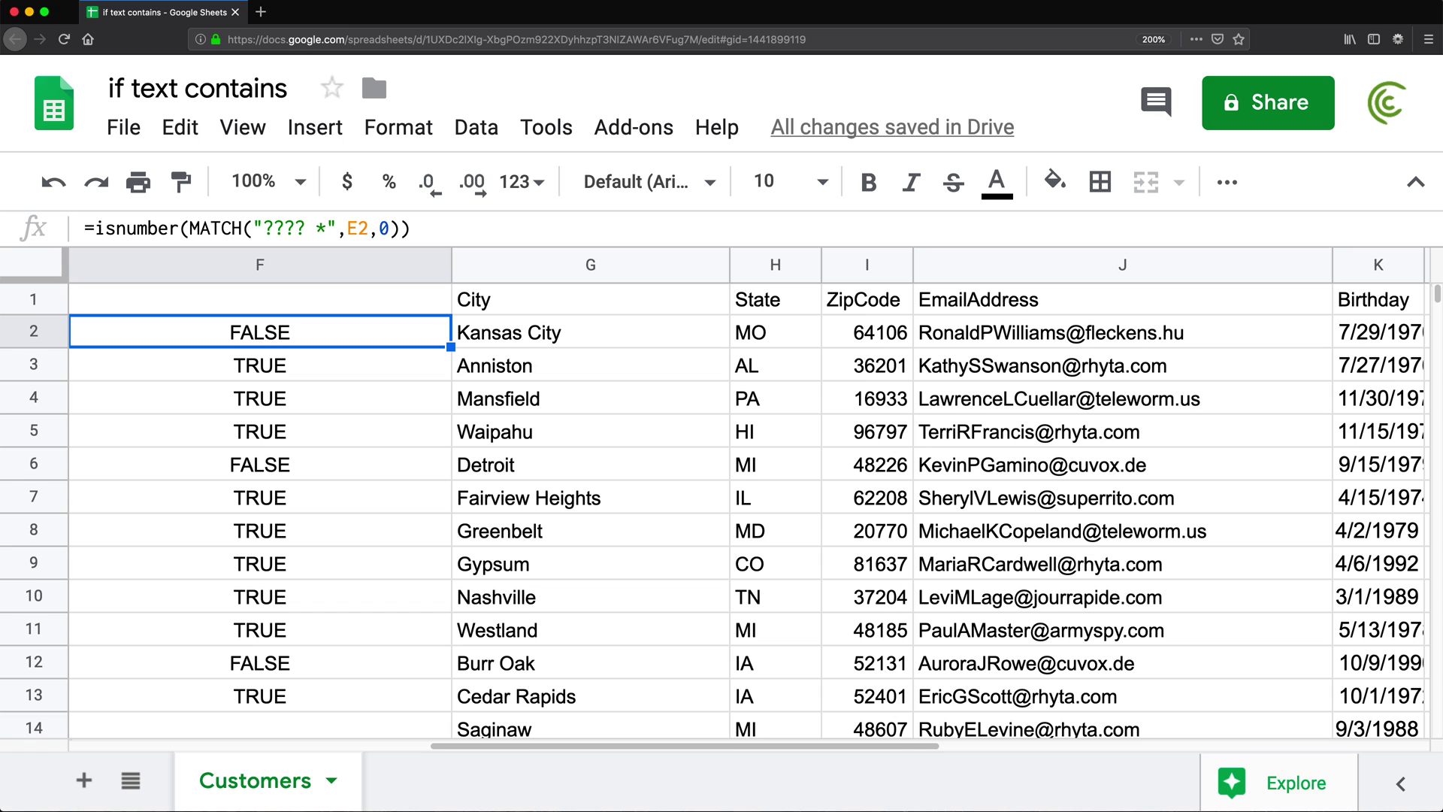
# - Insert an empty column directly after the StreetAddress column, before the existing column F, and select F2
pyautogui.press('Left')
pyautogui.press('Left')
pyautogui.press('Left')
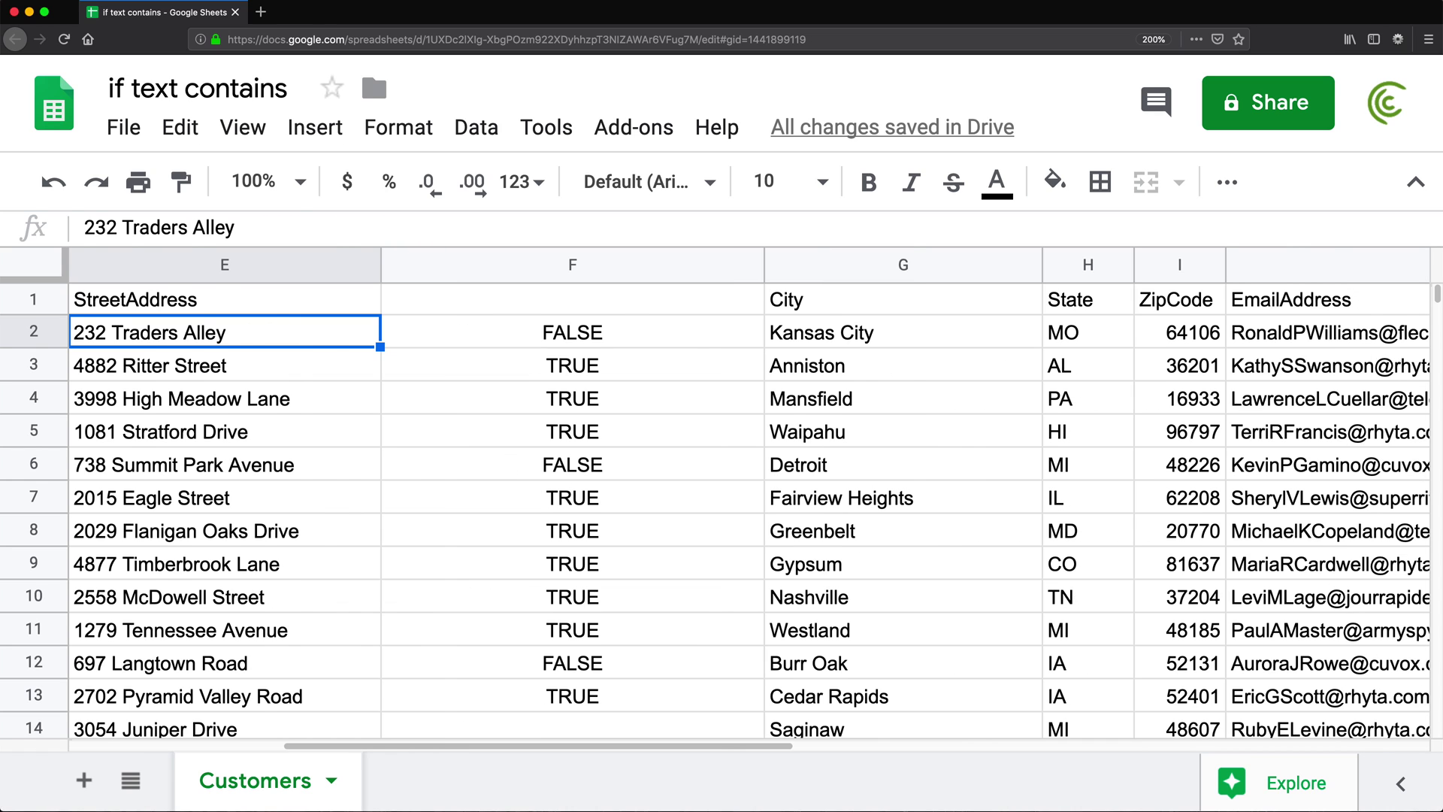
pyautogui.press('Right')
pyautogui.press('Right')
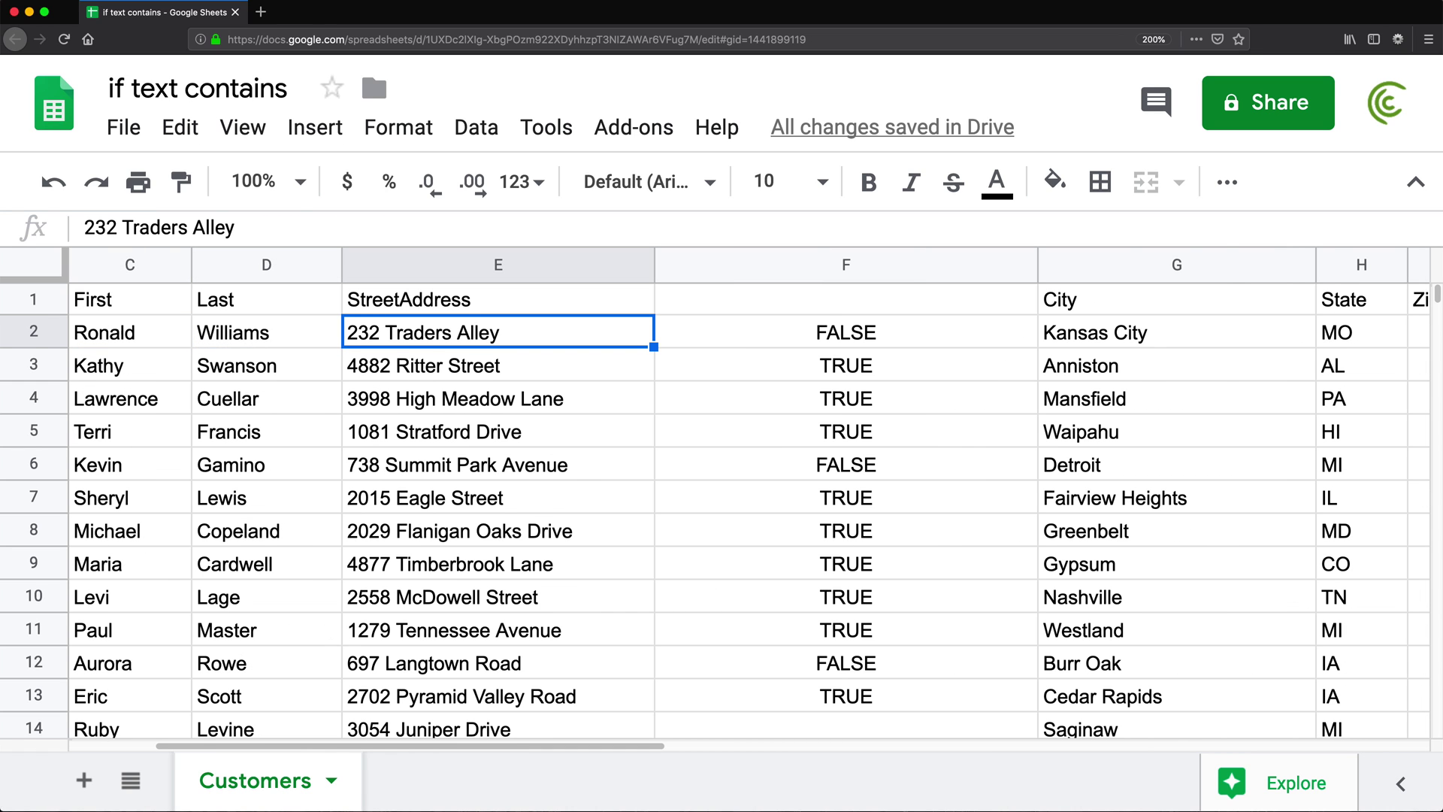
pyautogui.rightClick(686, 274)
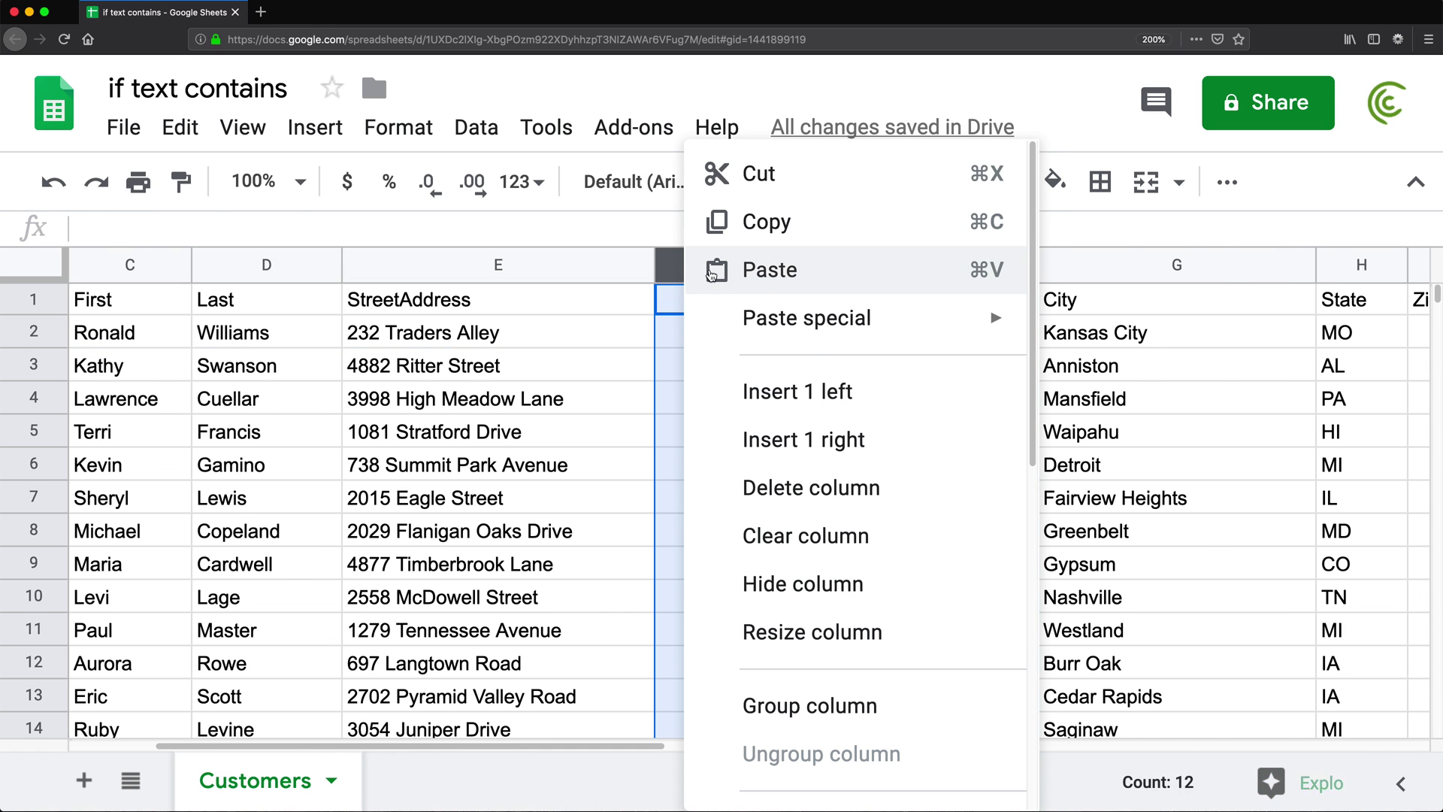
pyautogui.click(873, 392)
pyautogui.click(730, 333)
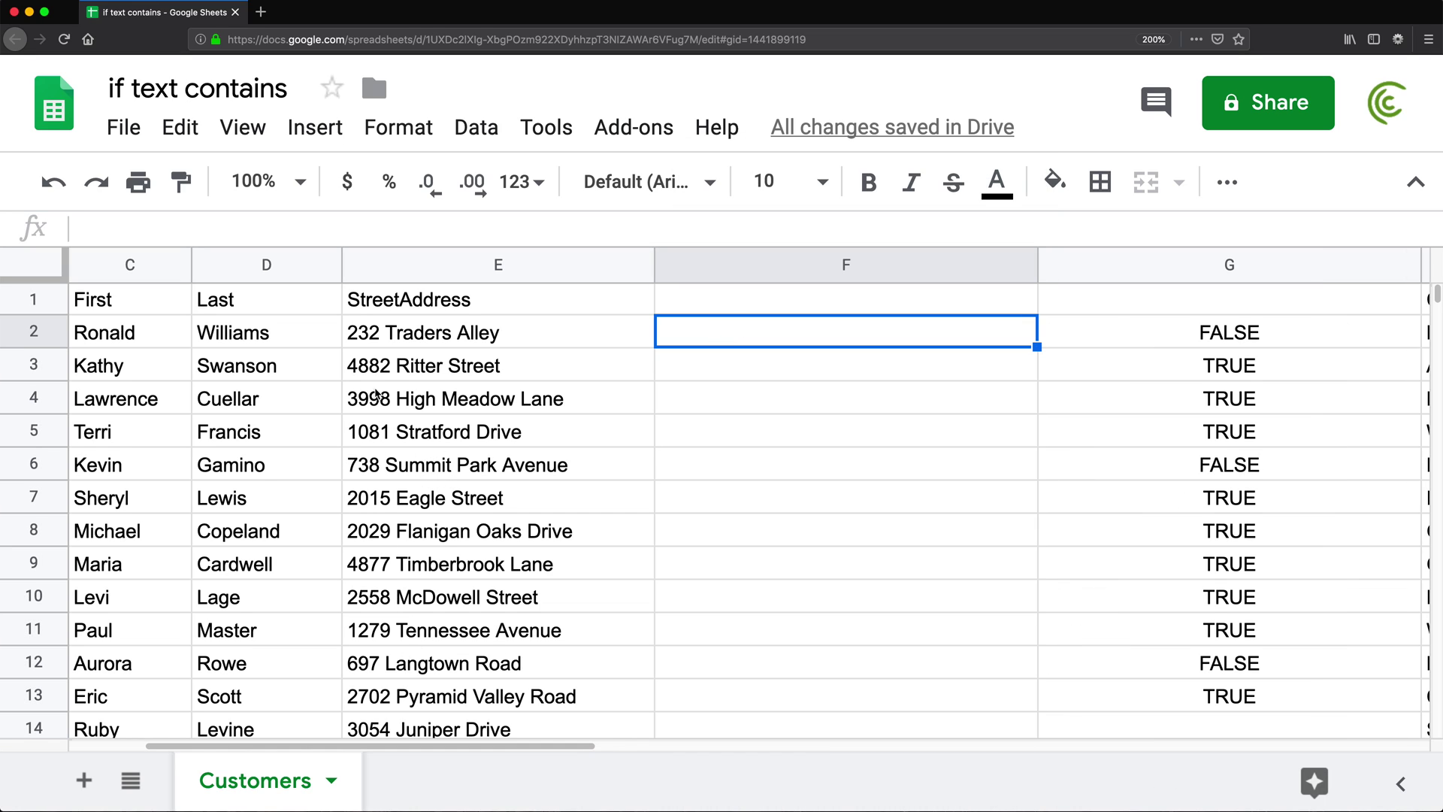
# - Examine how many digits the house numbers have at the start of the StreetAddress entries
pyautogui.moveTo(395, 331); pyautogui.dragTo(419, 509)
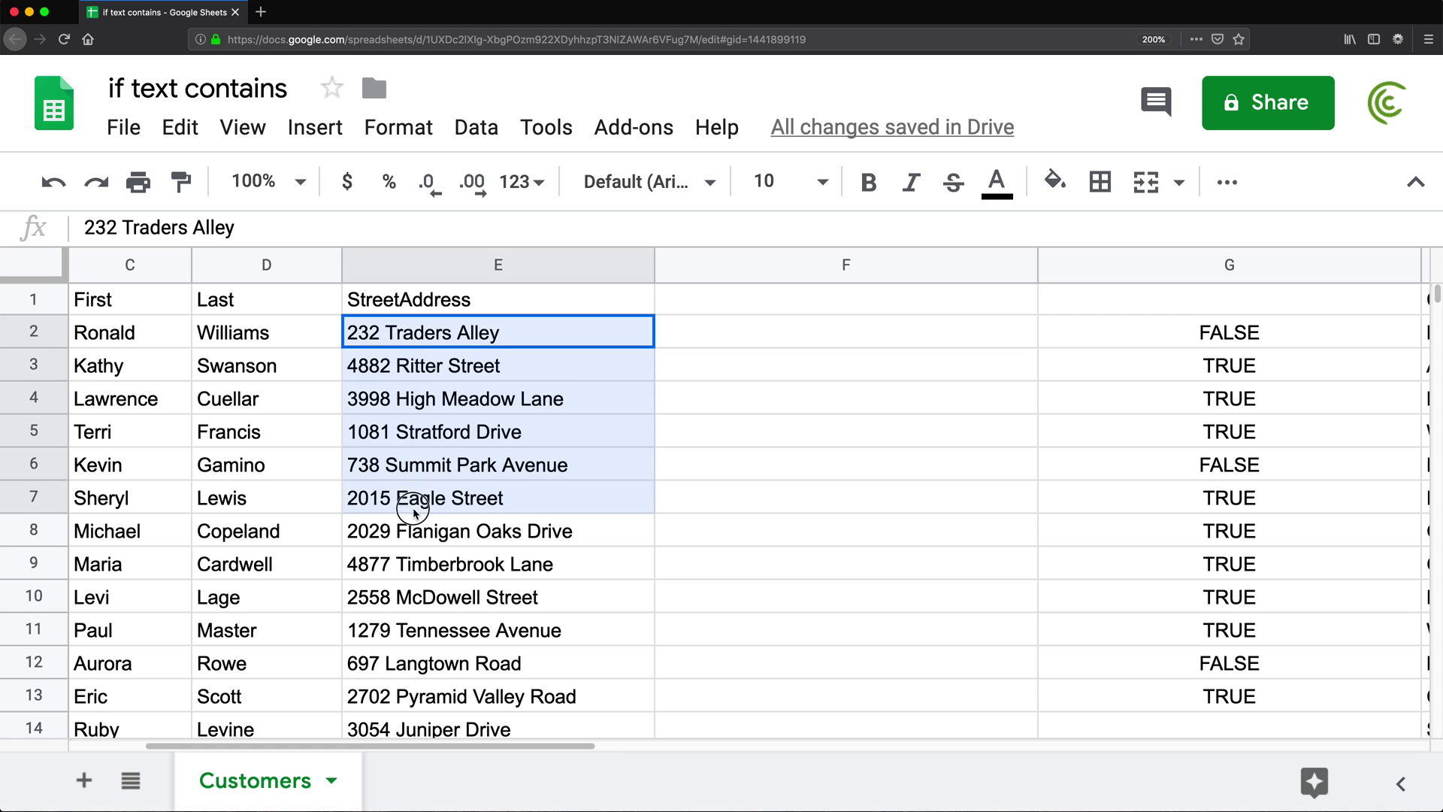
pyautogui.click(430, 379)
pyautogui.scroll(-2, 412, 444)
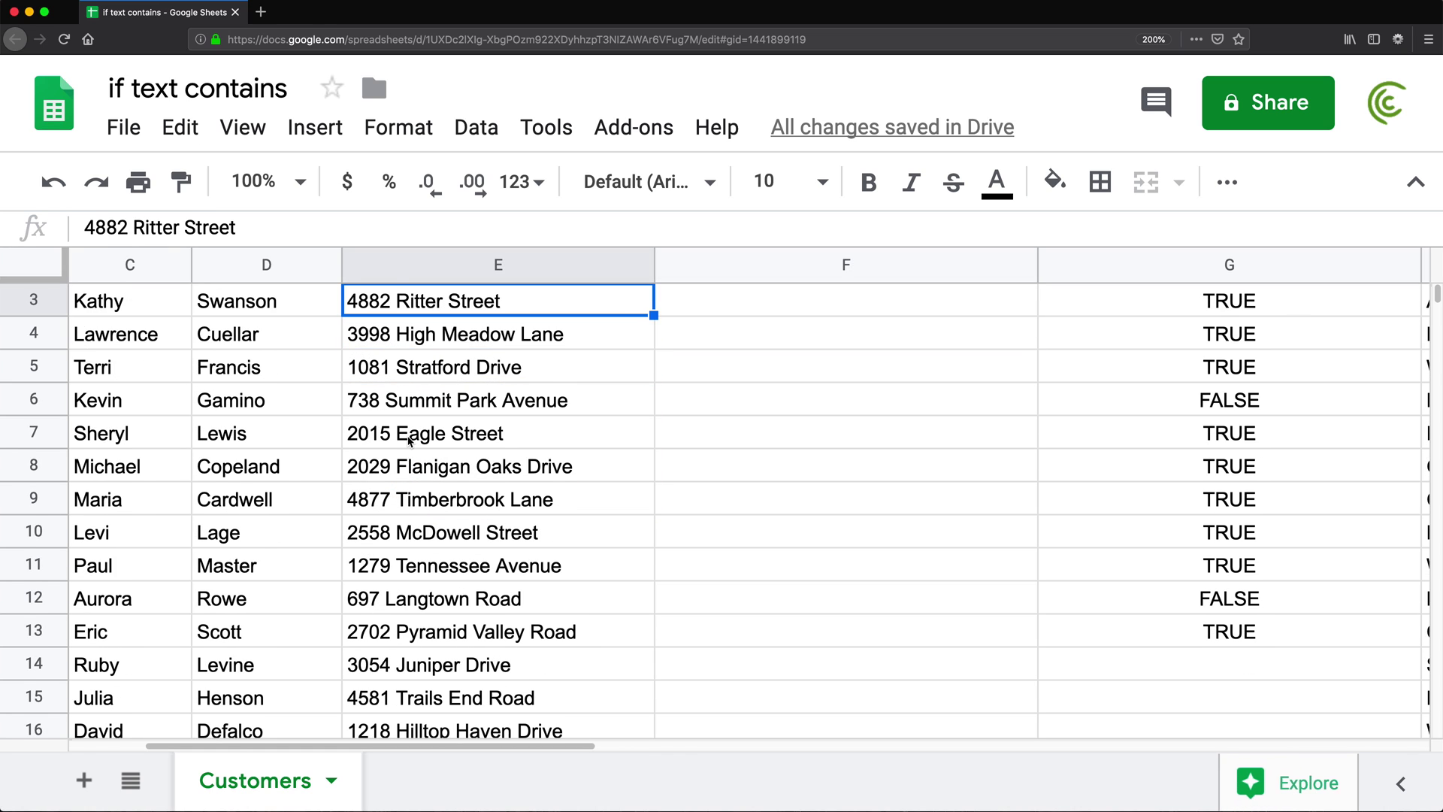
pyautogui.scroll(2, 411, 442)
pyautogui.click(364, 342)
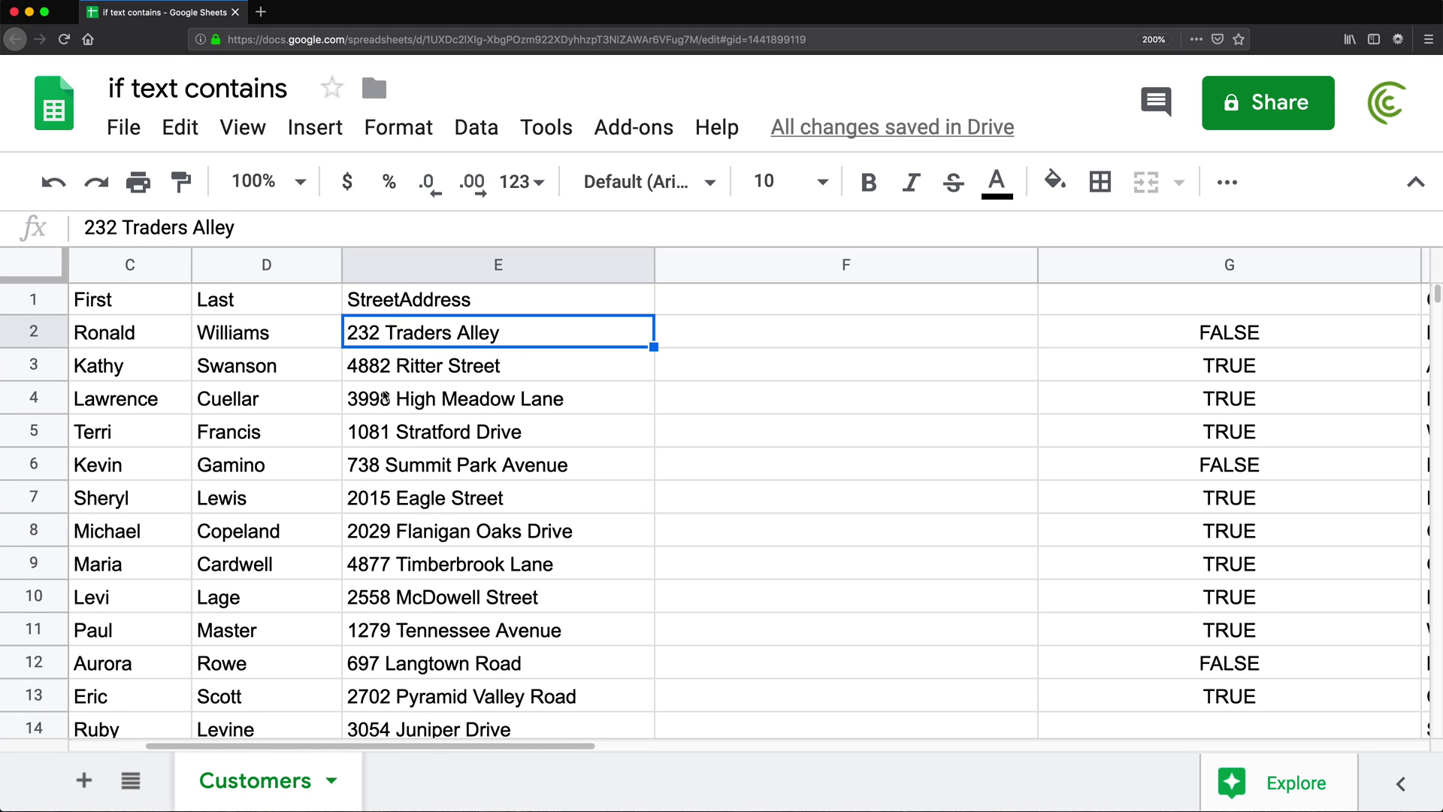
pyautogui.click(382, 374)
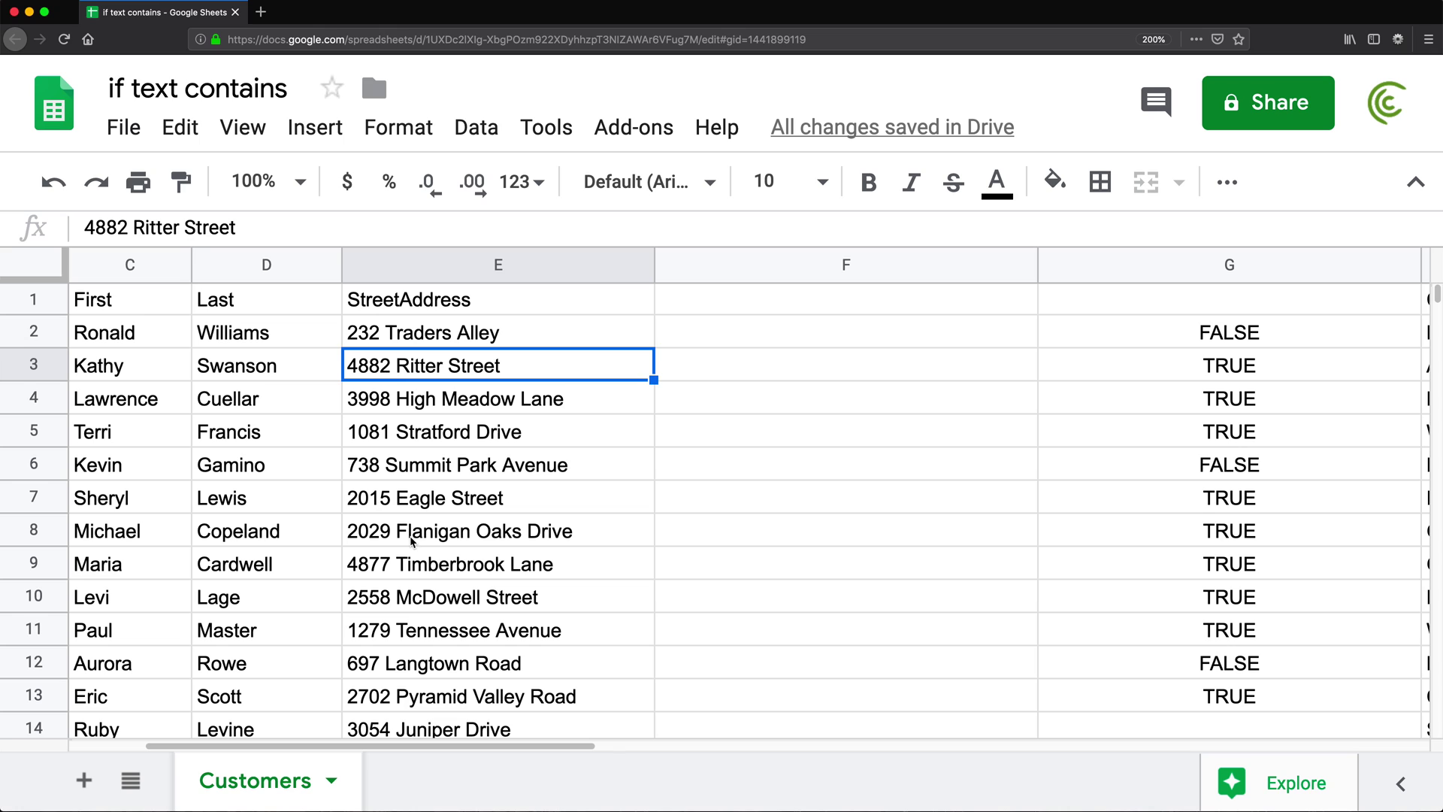
pyautogui.doubleClick(362, 337)
# - Shorten the house numbers in the StreetAddress column to 98 in E4 and 1 in E5
pyautogui.click(360, 406)
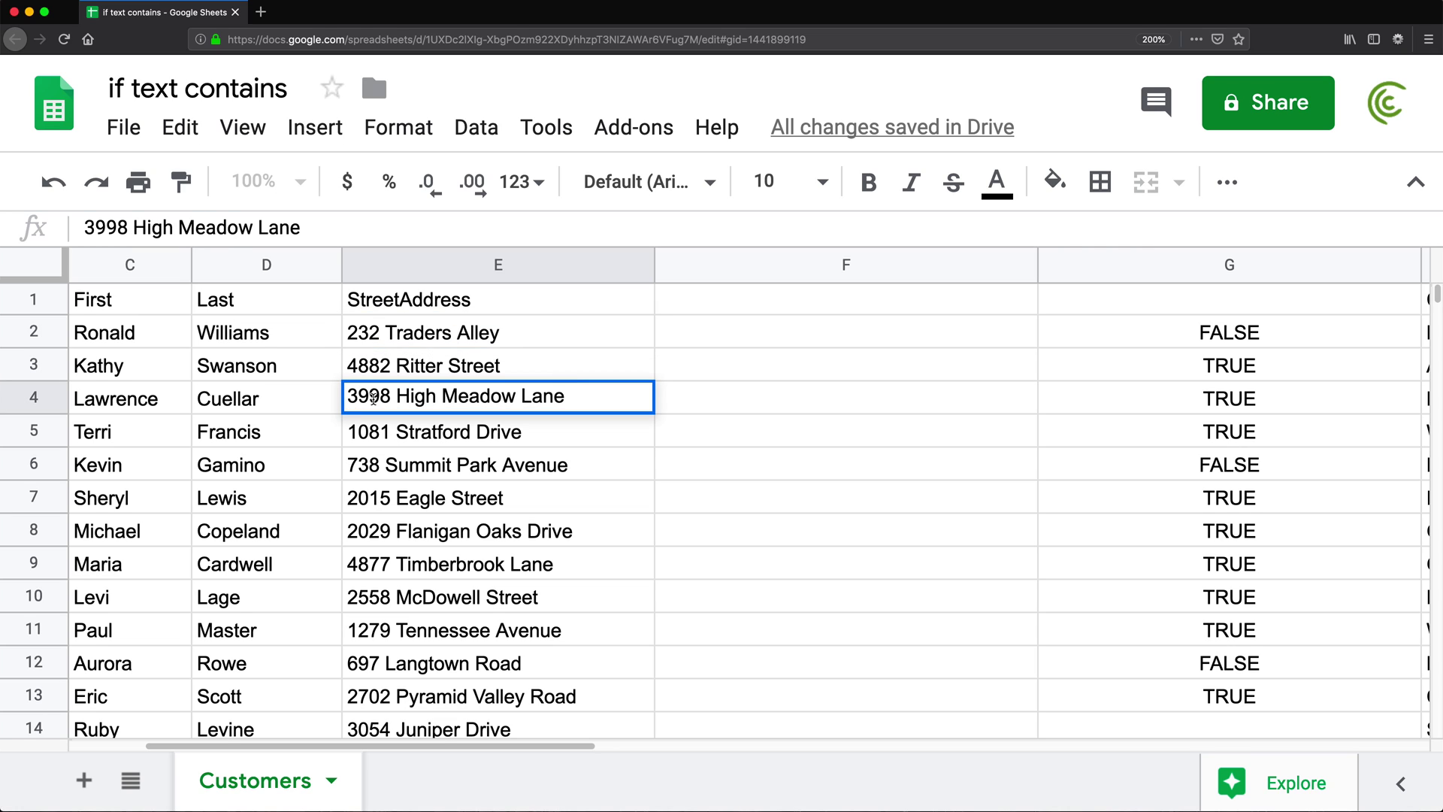
pyautogui.doubleClick(370, 398)
pyautogui.press('BackSpace')
pyautogui.press('BackSpace')
pyautogui.press('Return')
pyautogui.doubleClick(382, 428)
pyautogui.press('BackSpace')
pyautogui.press('BackSpace')
pyautogui.press('BackSpace')
pyautogui.press('Return')
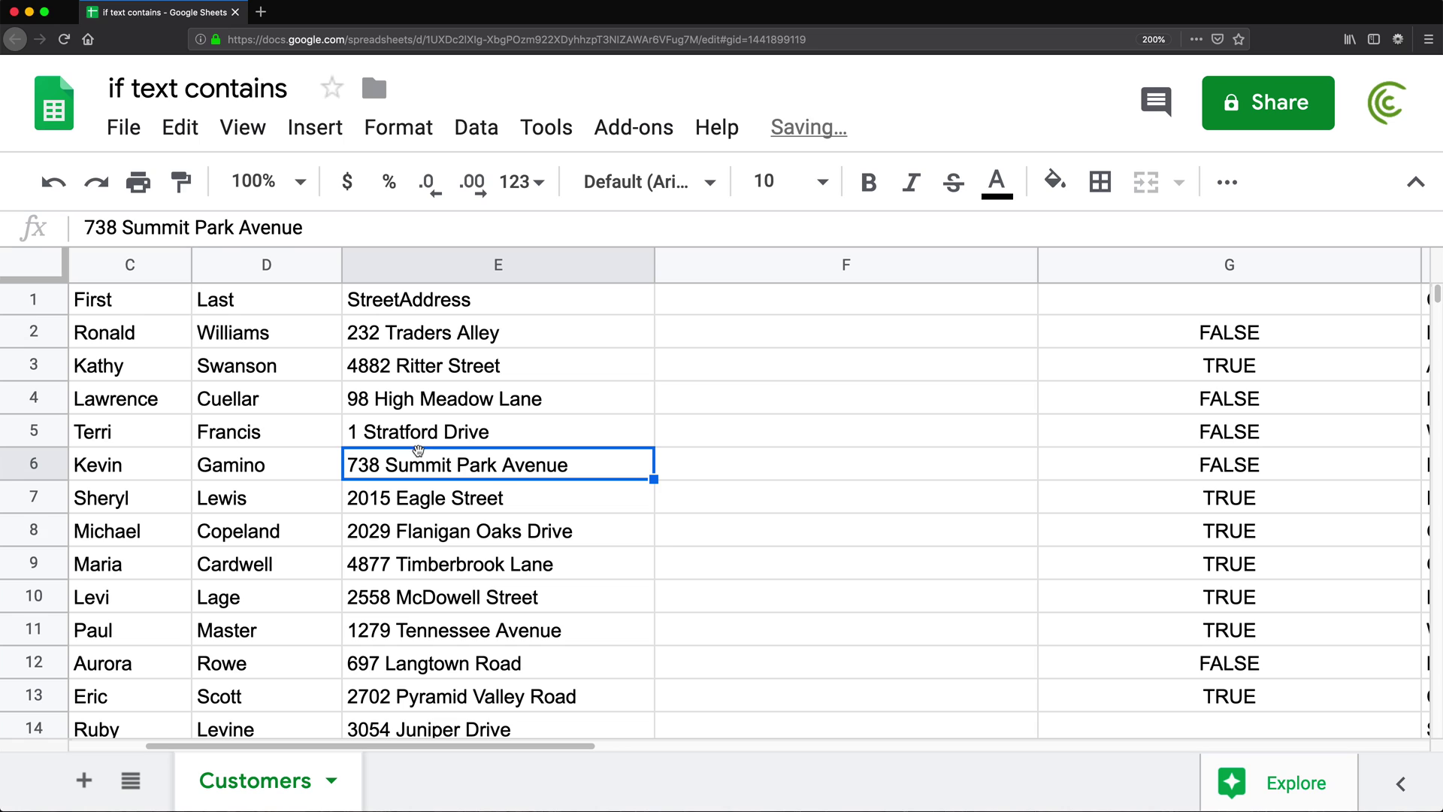
# - Lengthen the house numbers in the StreetAddress column to 202967 in E8 and 25586 in E10
pyautogui.doubleClick(390, 532)
pyautogui.write('67')
pyautogui.press('Return')
pyautogui.doubleClick(389, 596)
pyautogui.write('6')
pyautogui.press('Return')
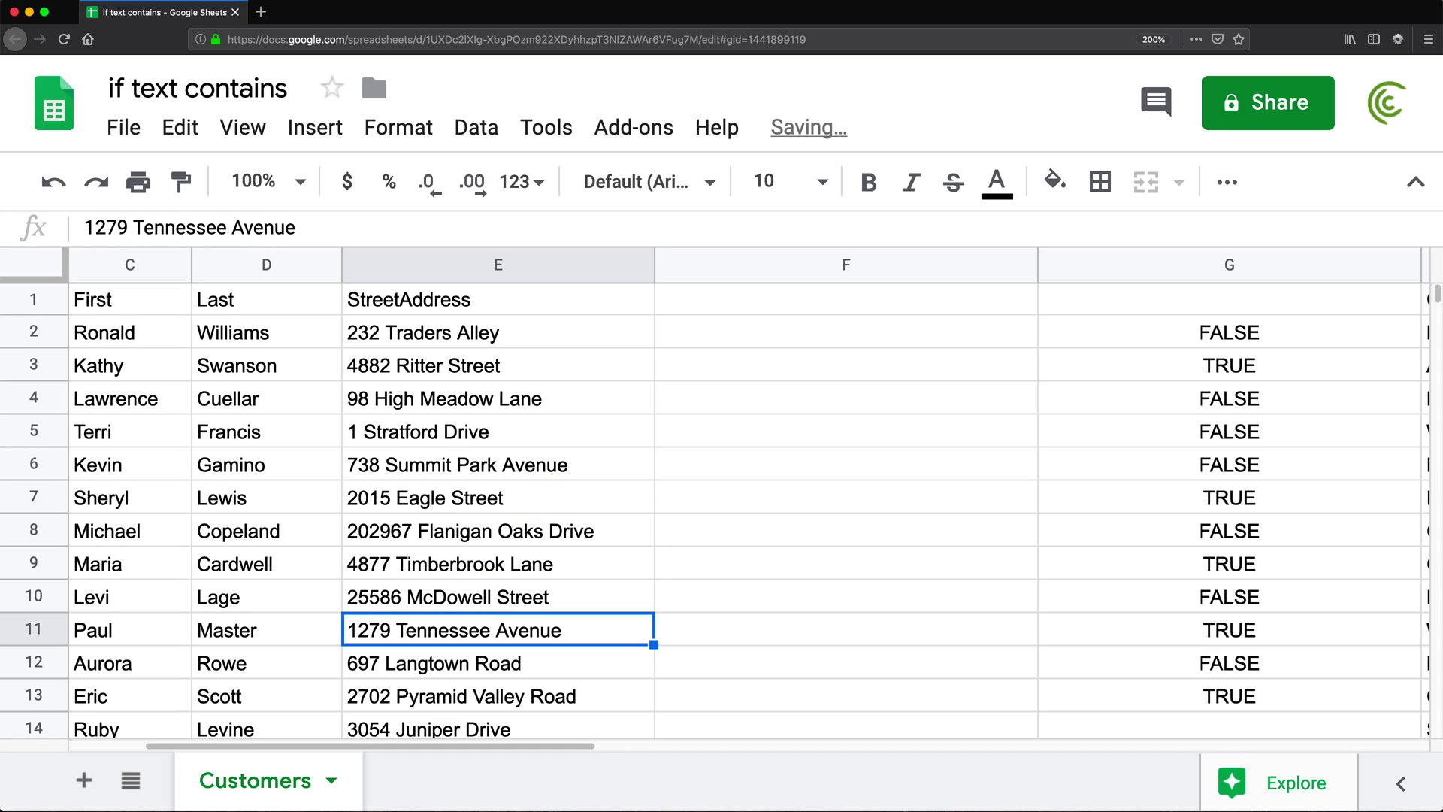
# - Review the edited addresses and enter =REGEXMATCH(E2,"^\d{3,4}") in F2 to test for three or four leading digits
pyautogui.moveTo(425, 332); pyautogui.dragTo(454, 677)
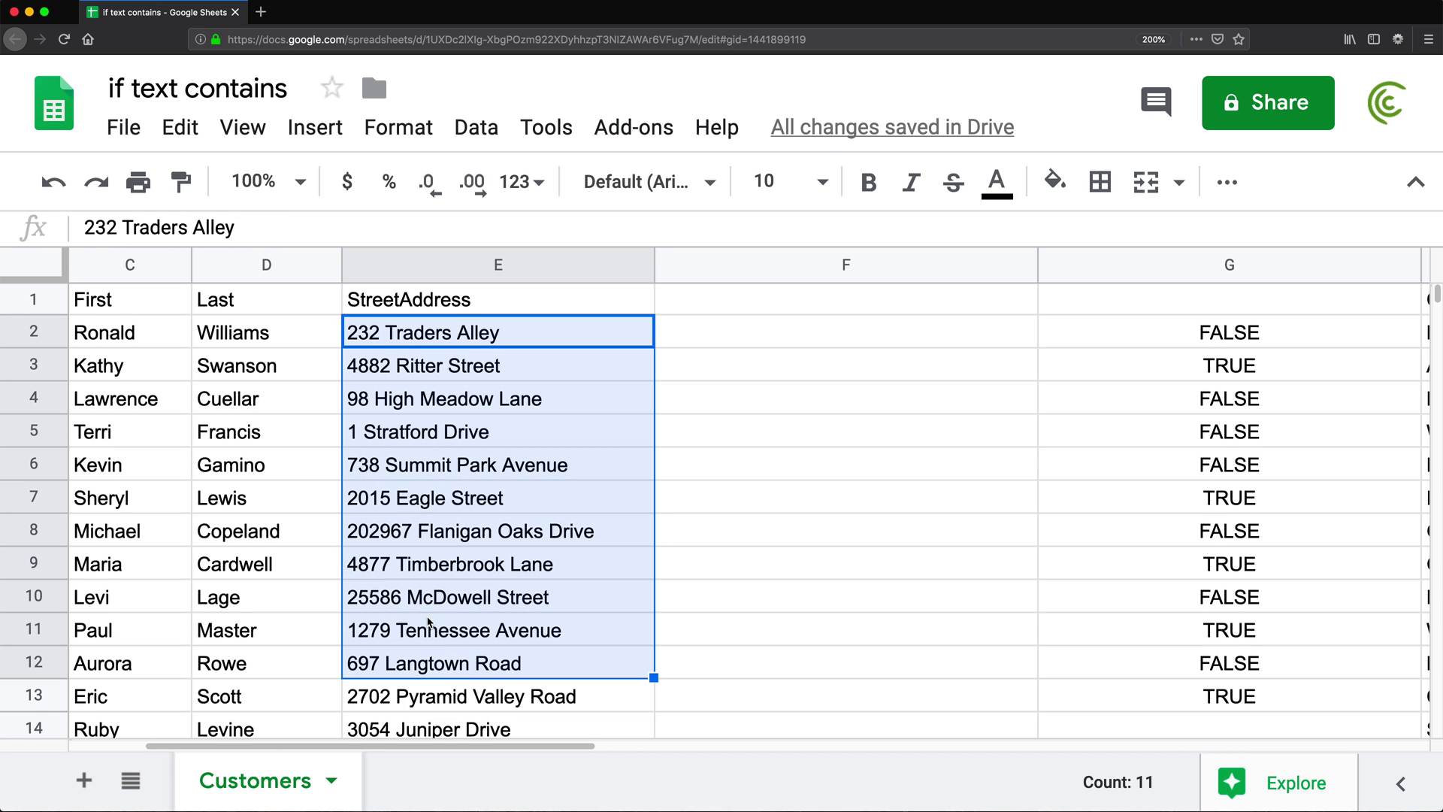
pyautogui.click(384, 338)
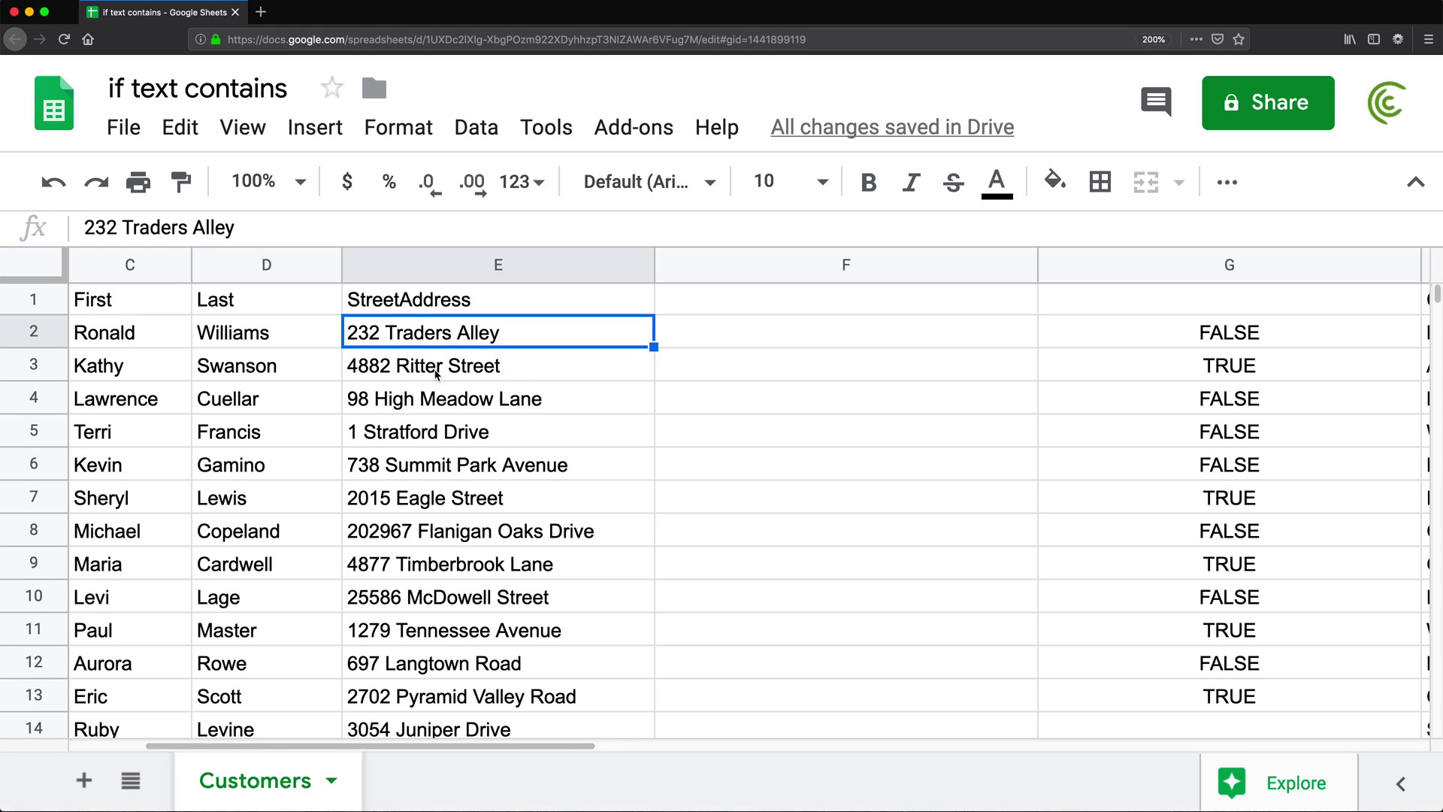
pyautogui.click(702, 336)
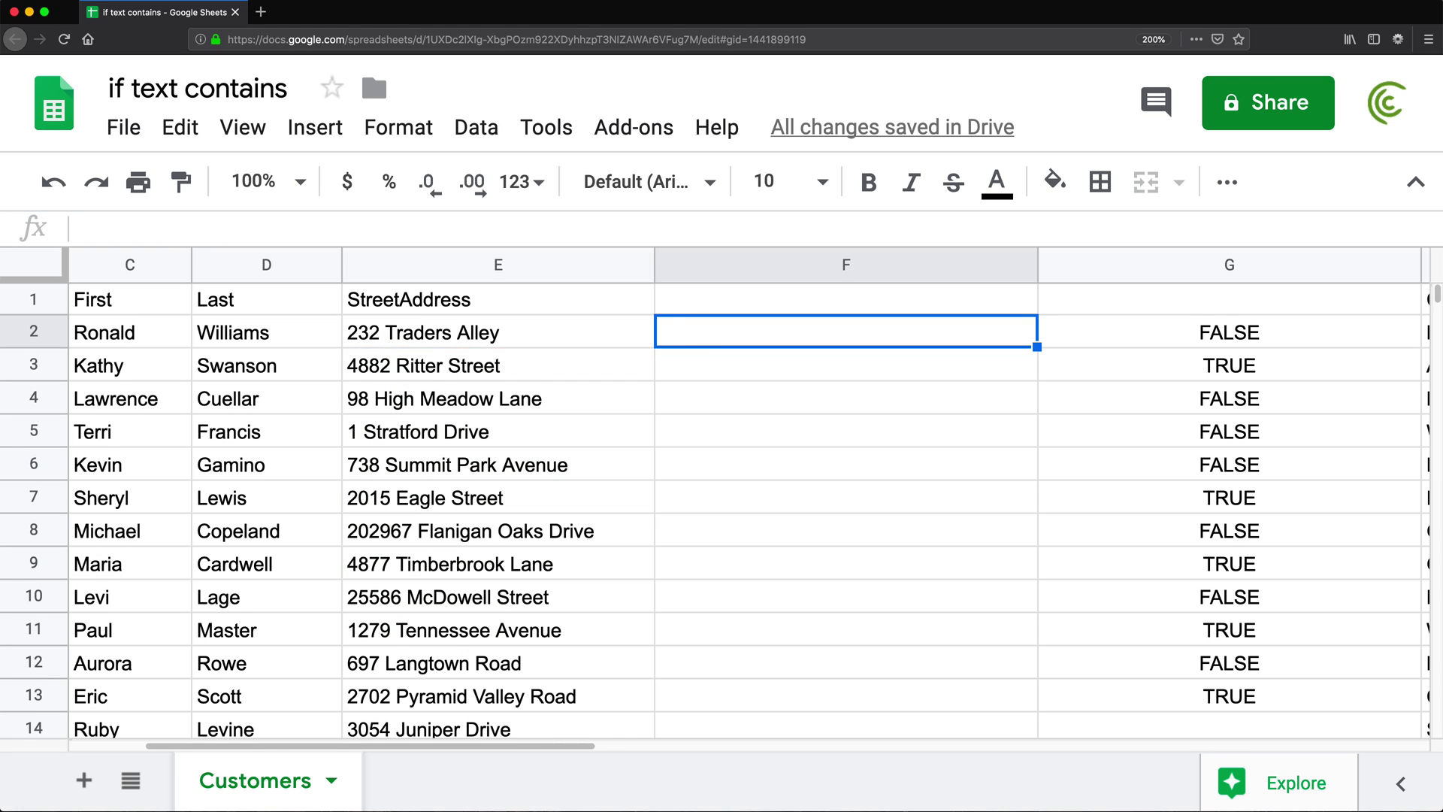
pyautogui.write('=reg')
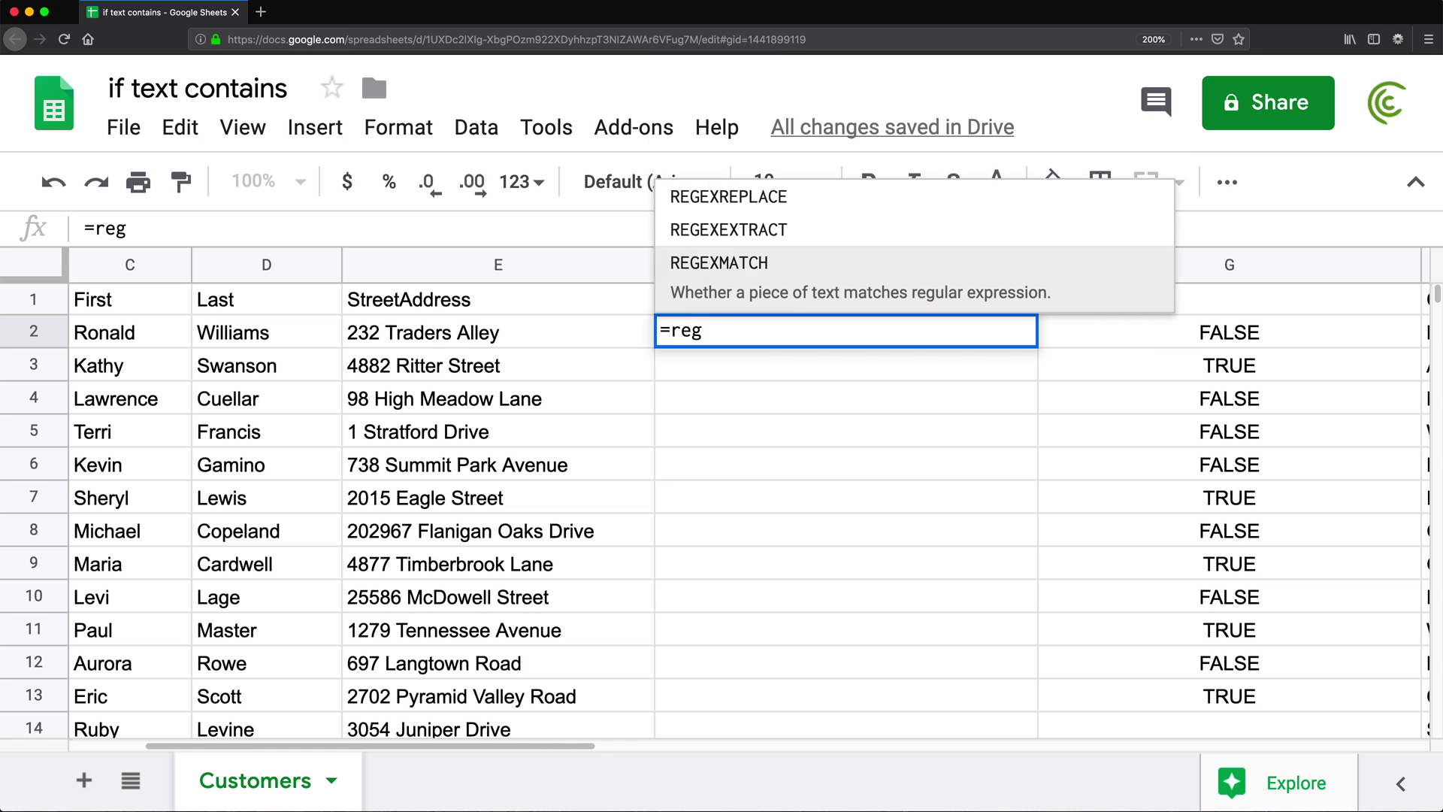
pyautogui.press('Tab')
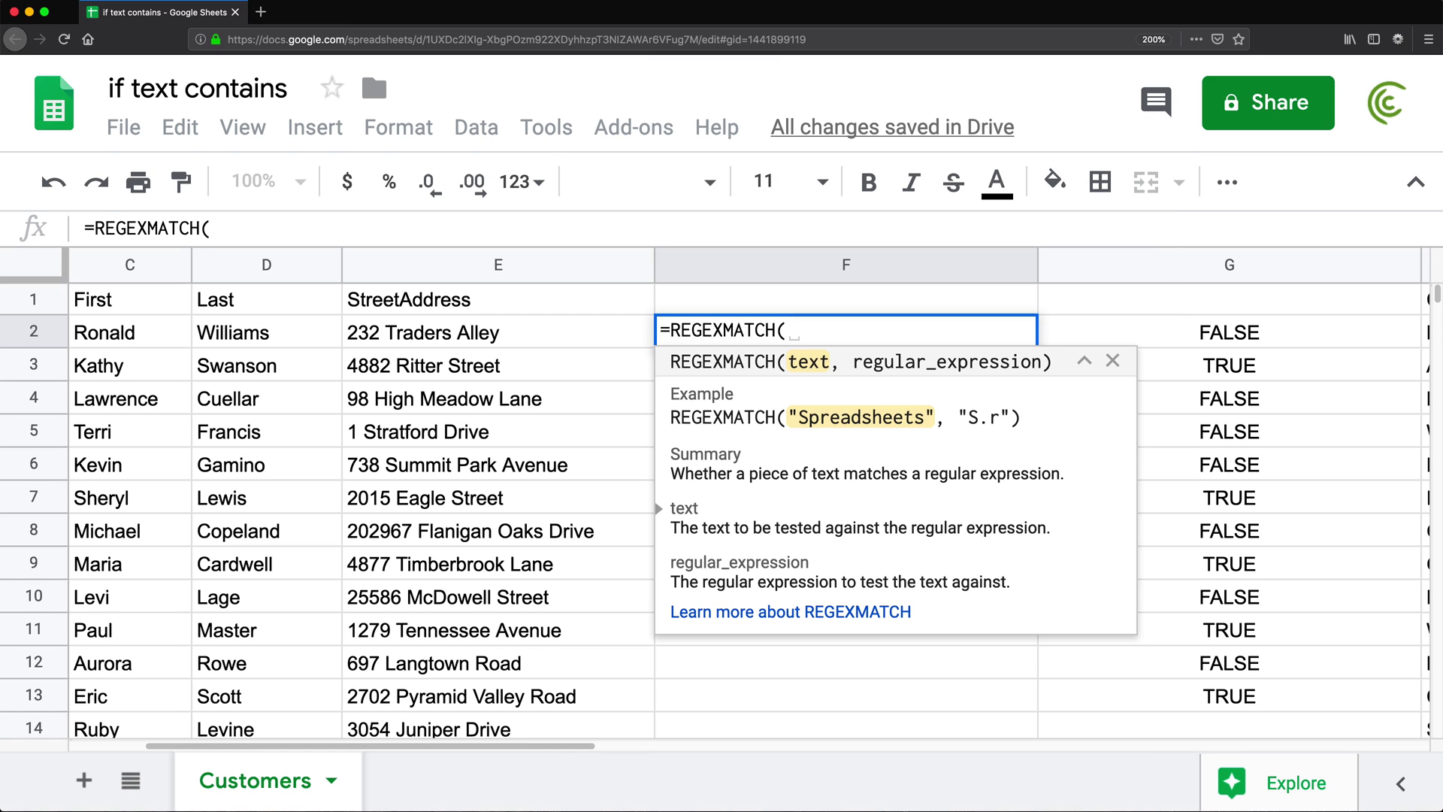
pyautogui.click(414, 332)
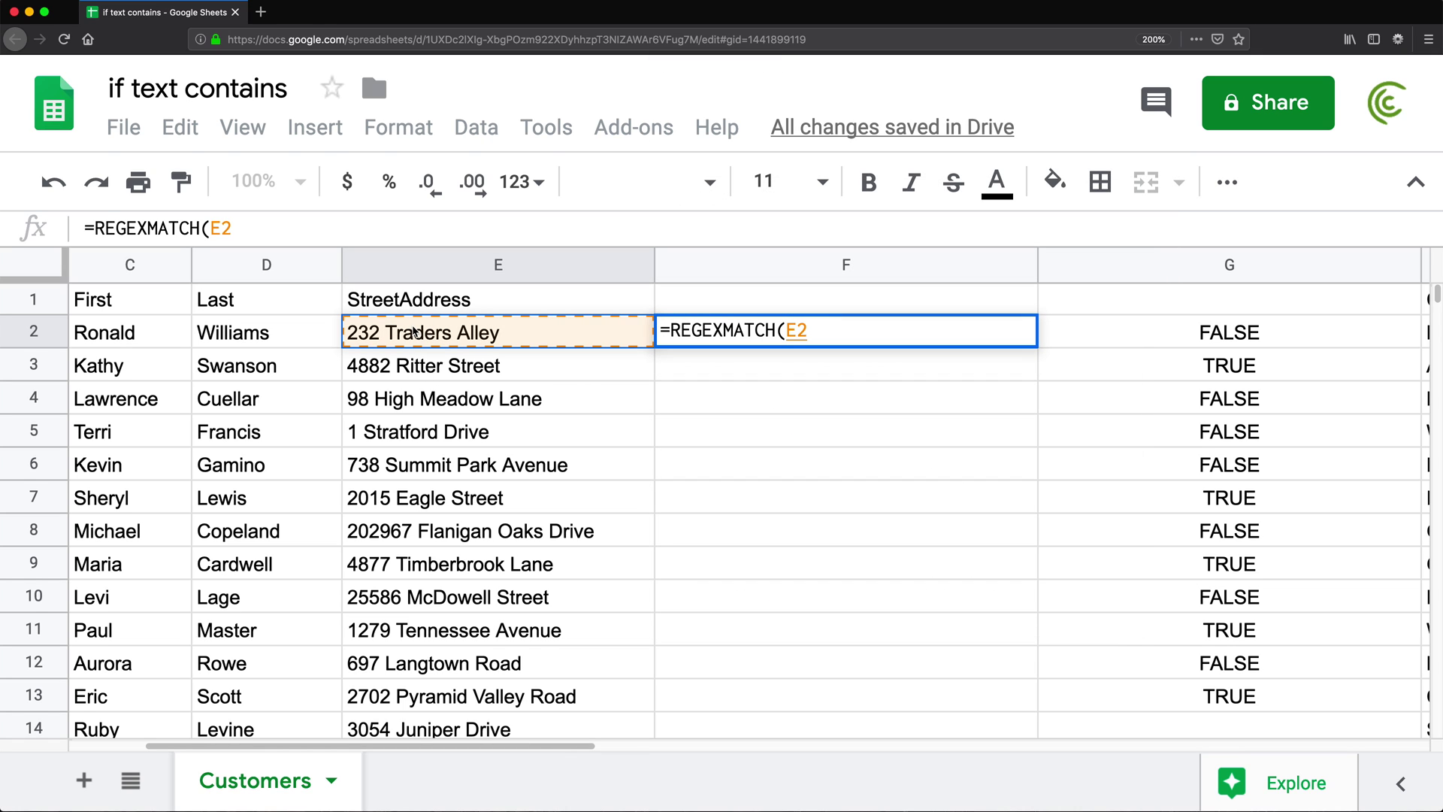
pyautogui.write(',"^')
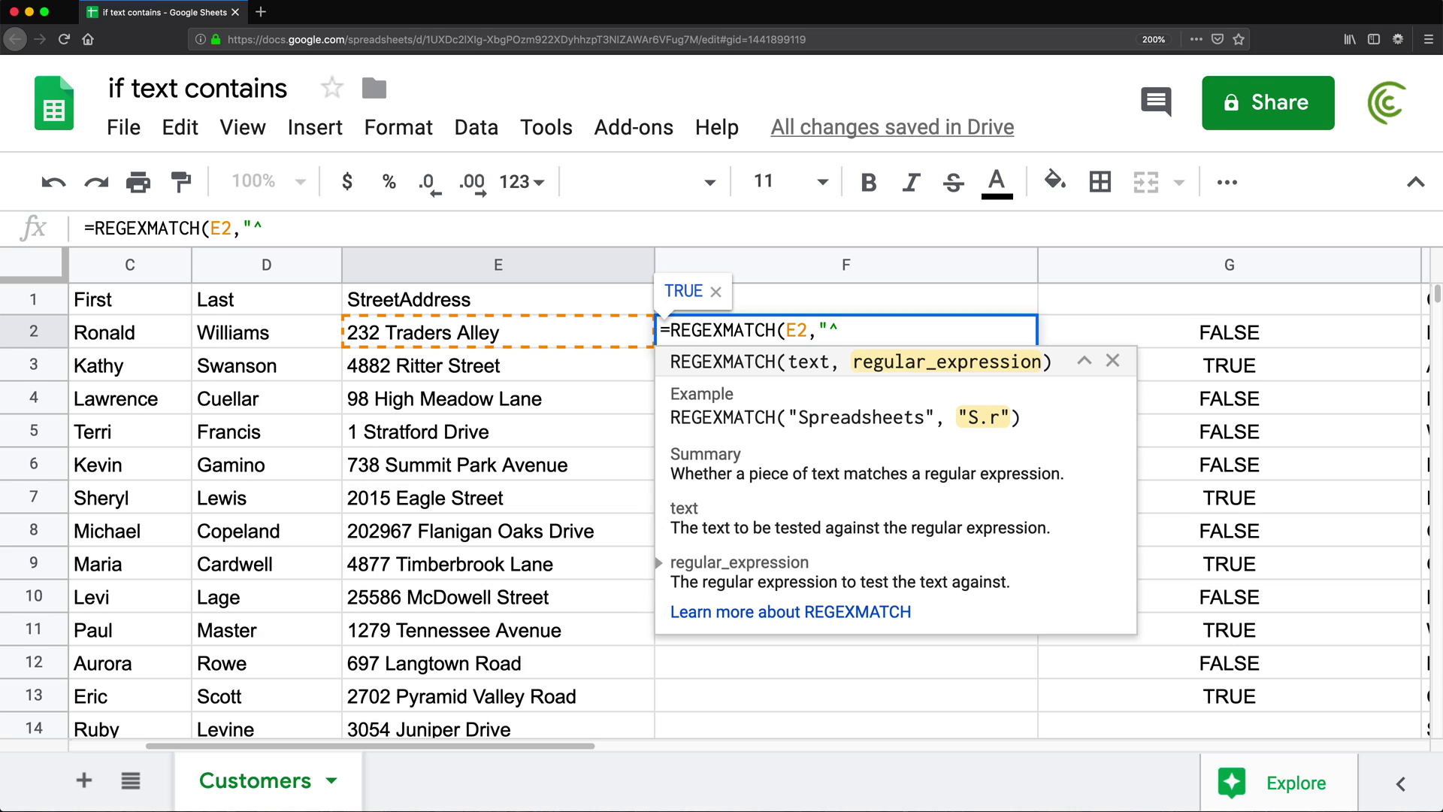
pyautogui.write('\\d')
pyautogui.write('{}')
pyautogui.press('Left')
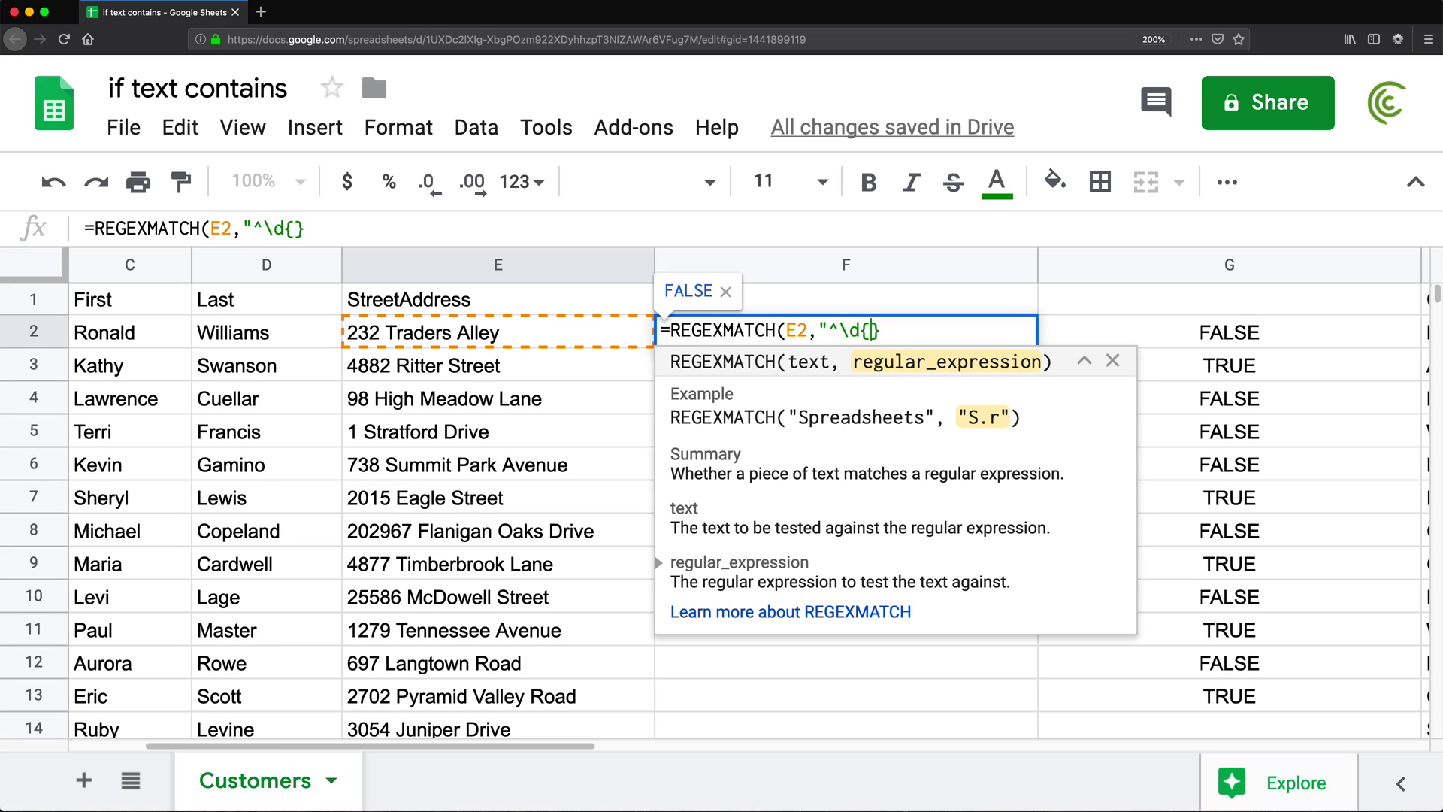
pyautogui.write('3,4')
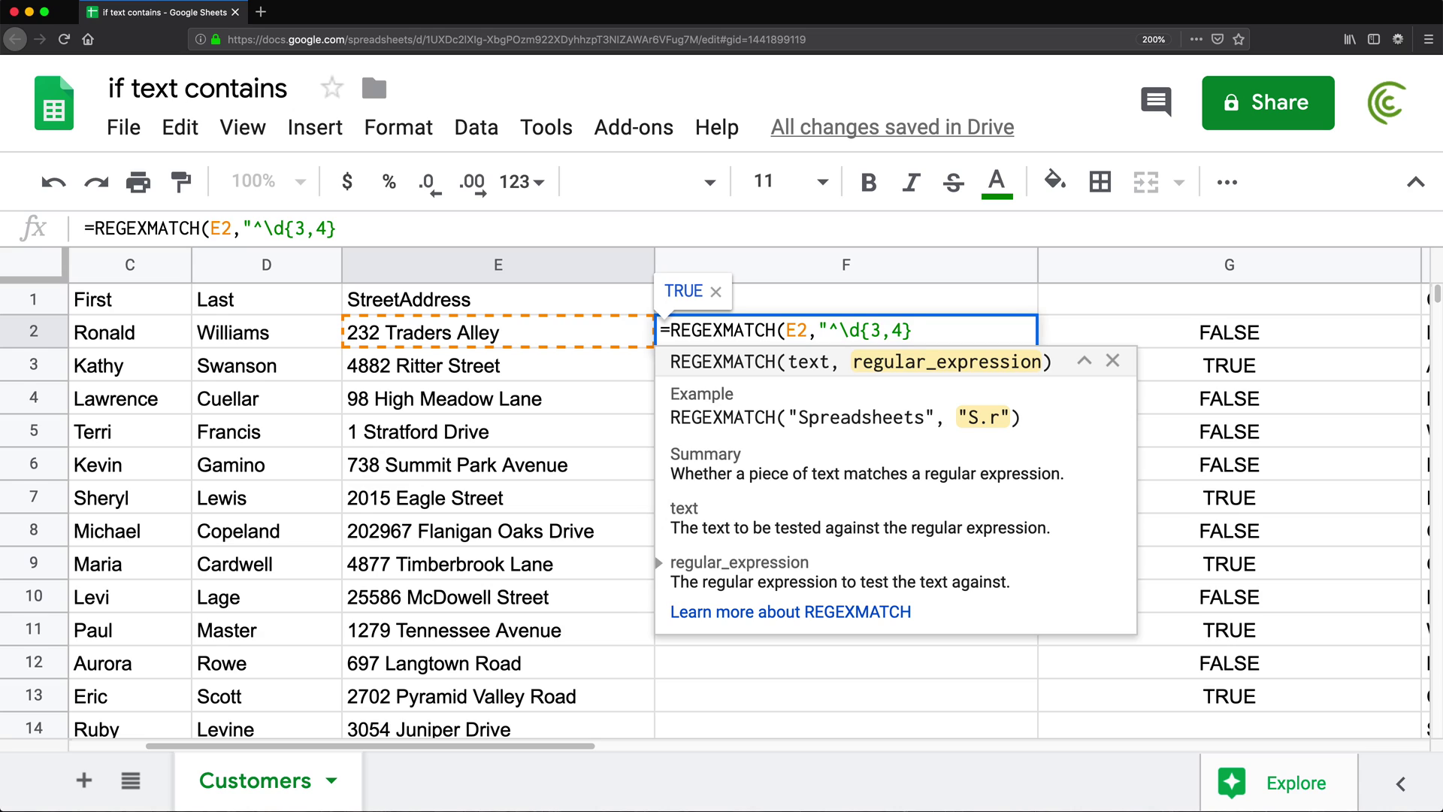
pyautogui.write('"')
pyautogui.press('Return')
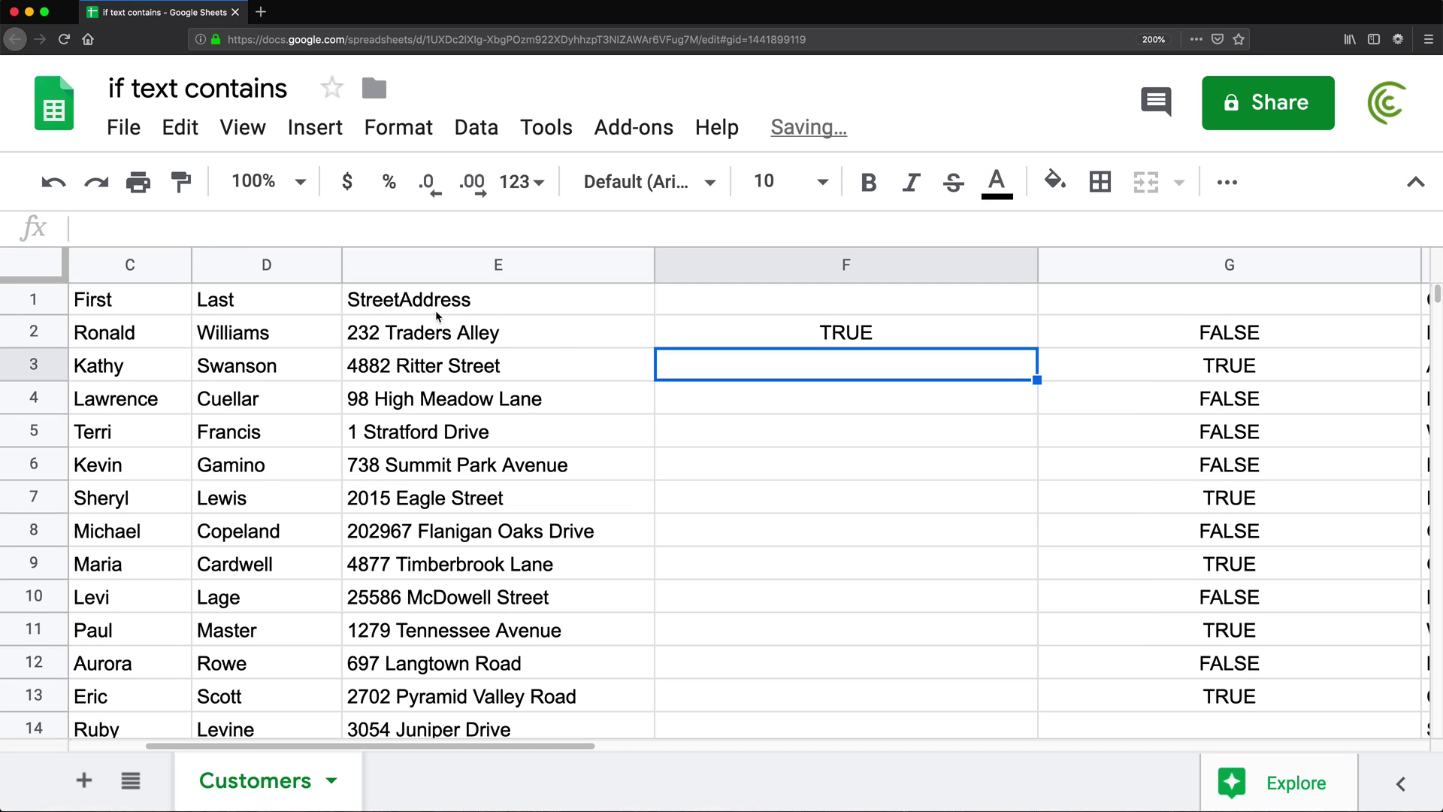
# - Fill the digit-test formula from F2 down to F13 and check the addresses in rows 3 and 4
pyautogui.click(917, 338)
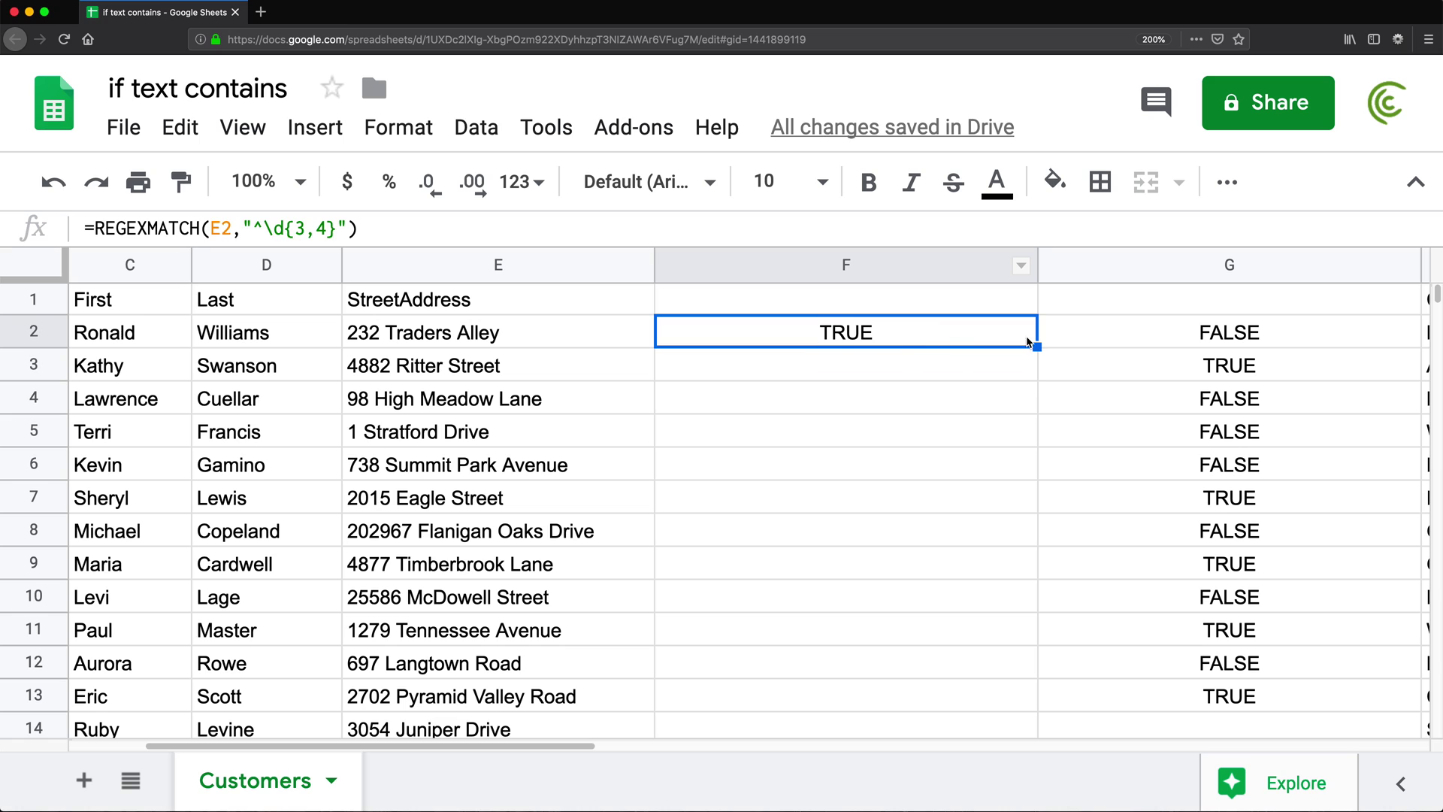
pyautogui.moveTo(1036, 345); pyautogui.dragTo(1021, 703)
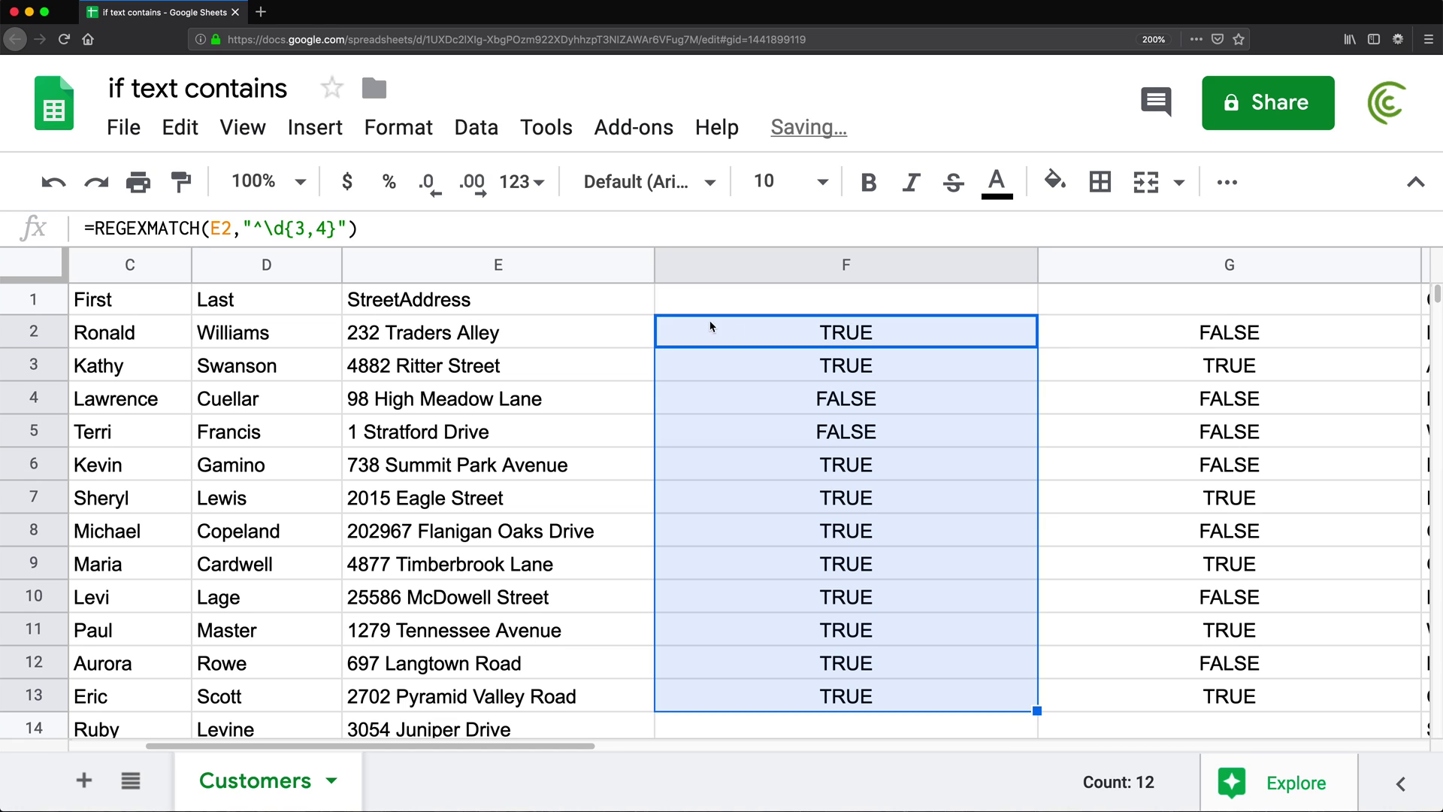
pyautogui.click(542, 366)
pyautogui.click(496, 408)
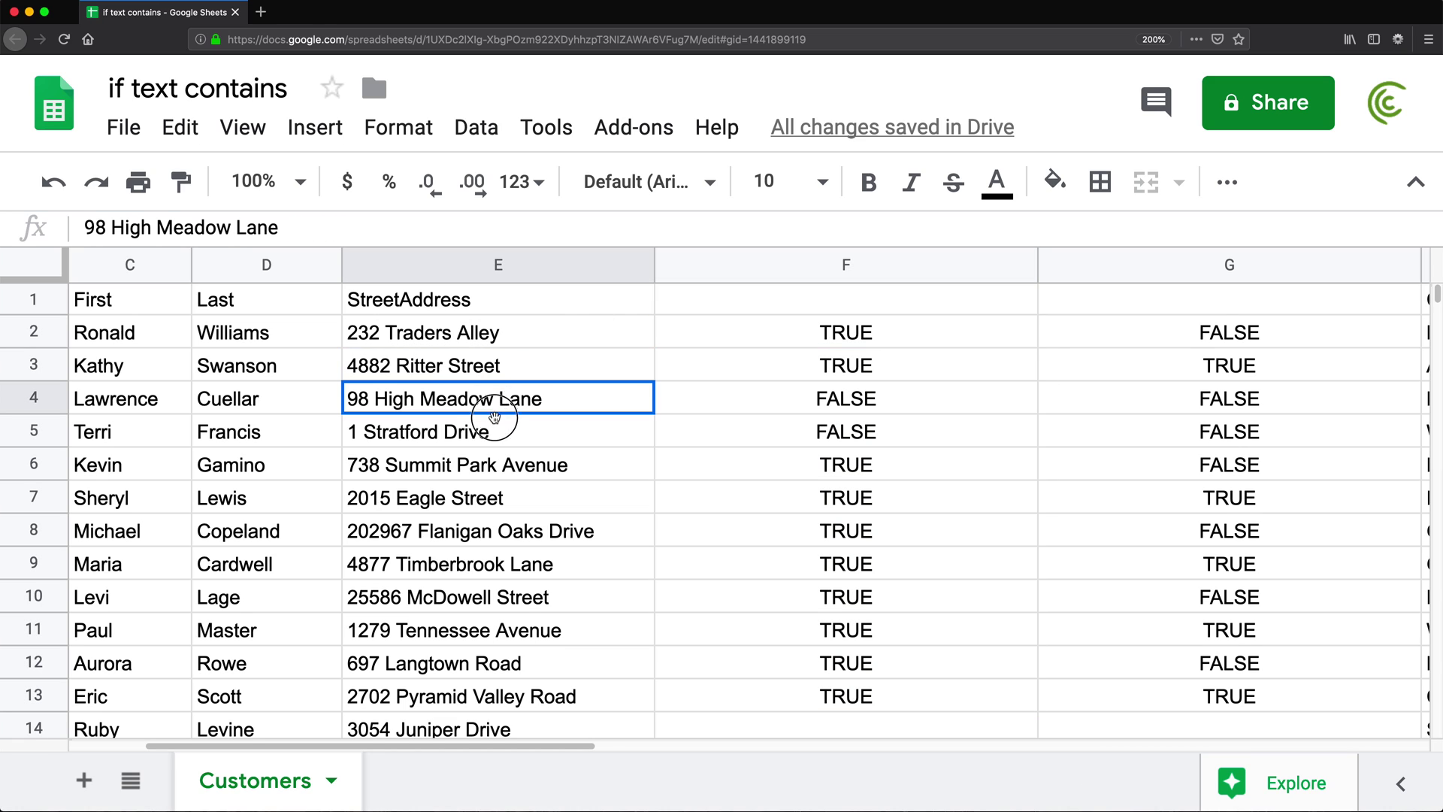
# - Compare the short and long house numbers in E4:E8 with their results and inspect the REGEXMATCH formula in F8
pyautogui.moveTo(493, 417); pyautogui.dragTo(496, 444)
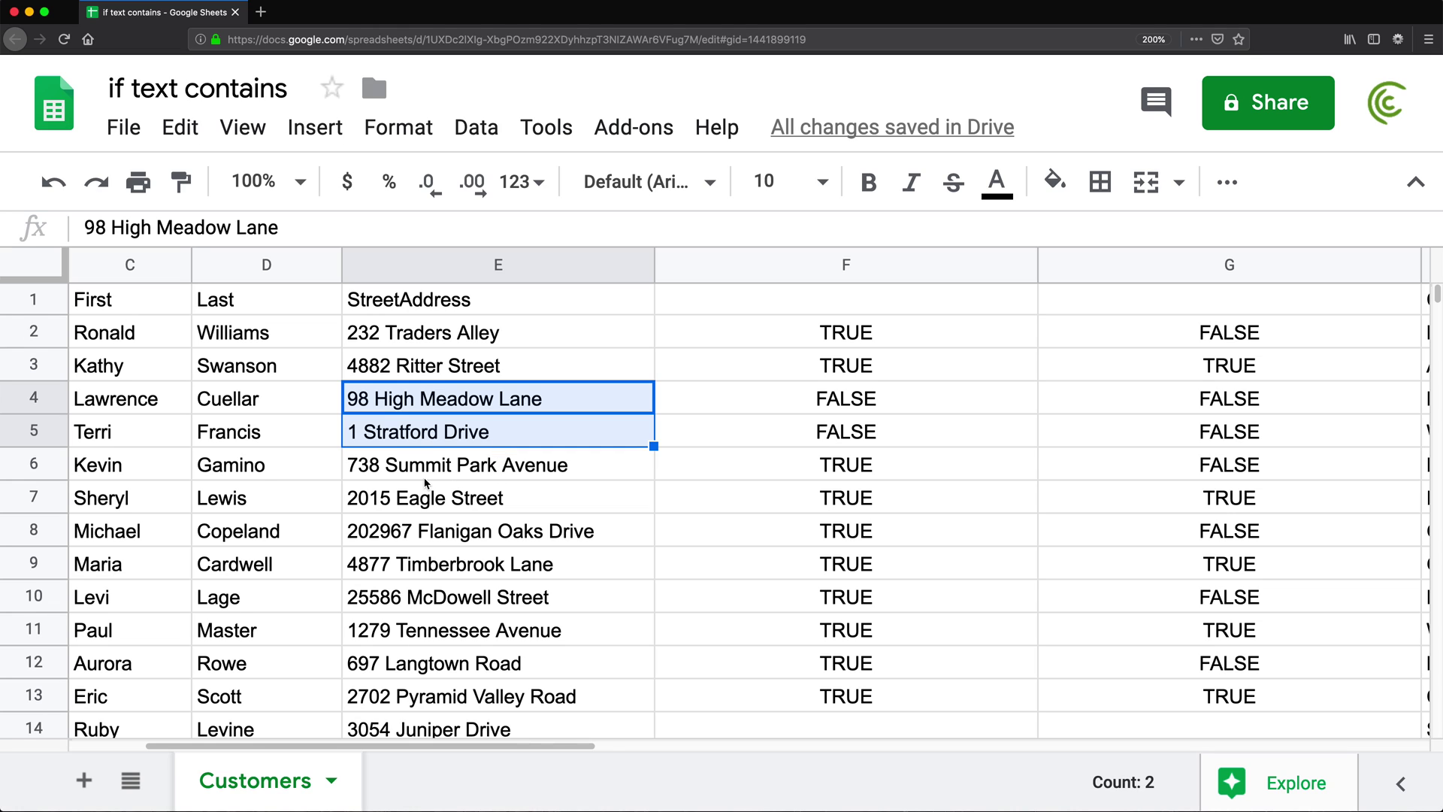
pyautogui.click(405, 469)
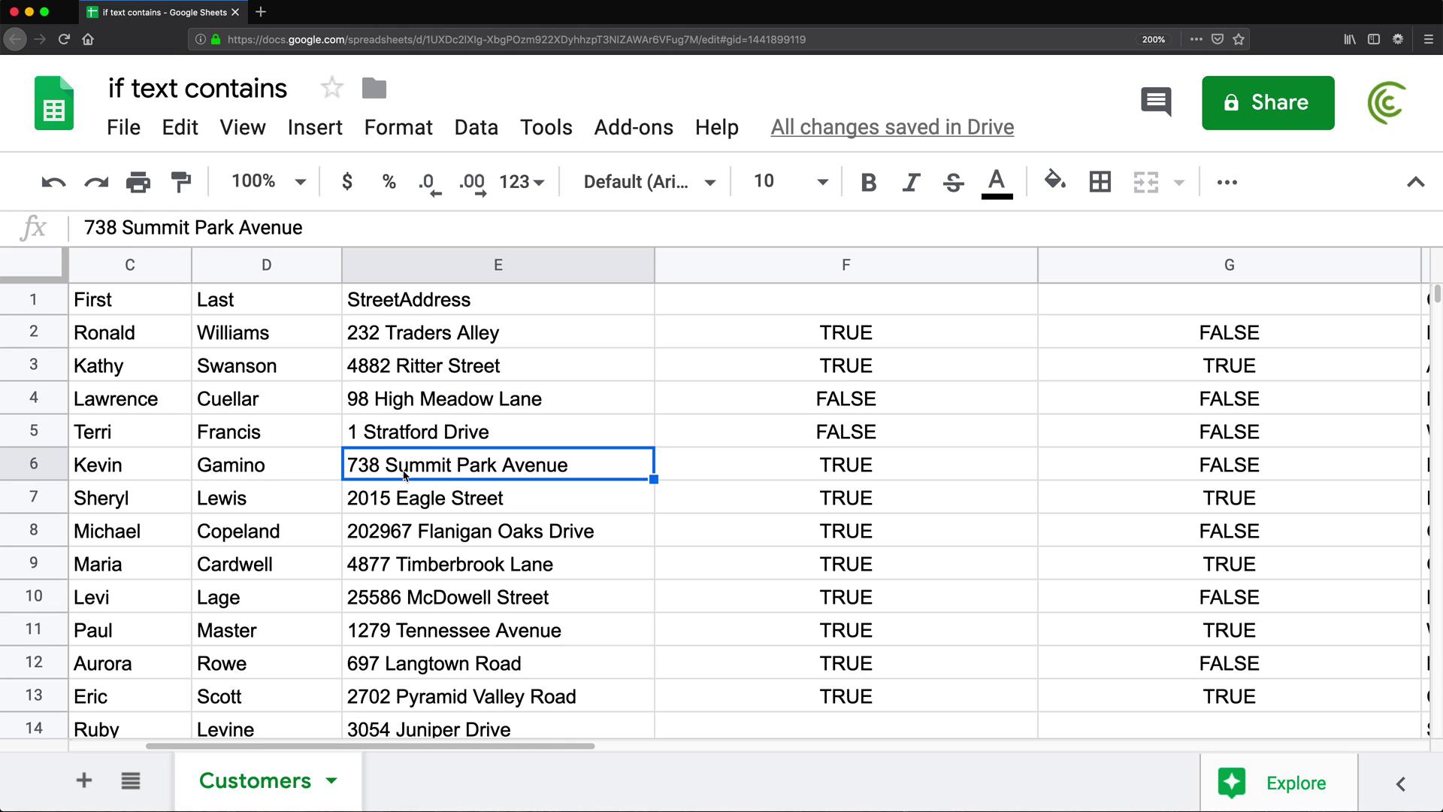
pyautogui.click(436, 535)
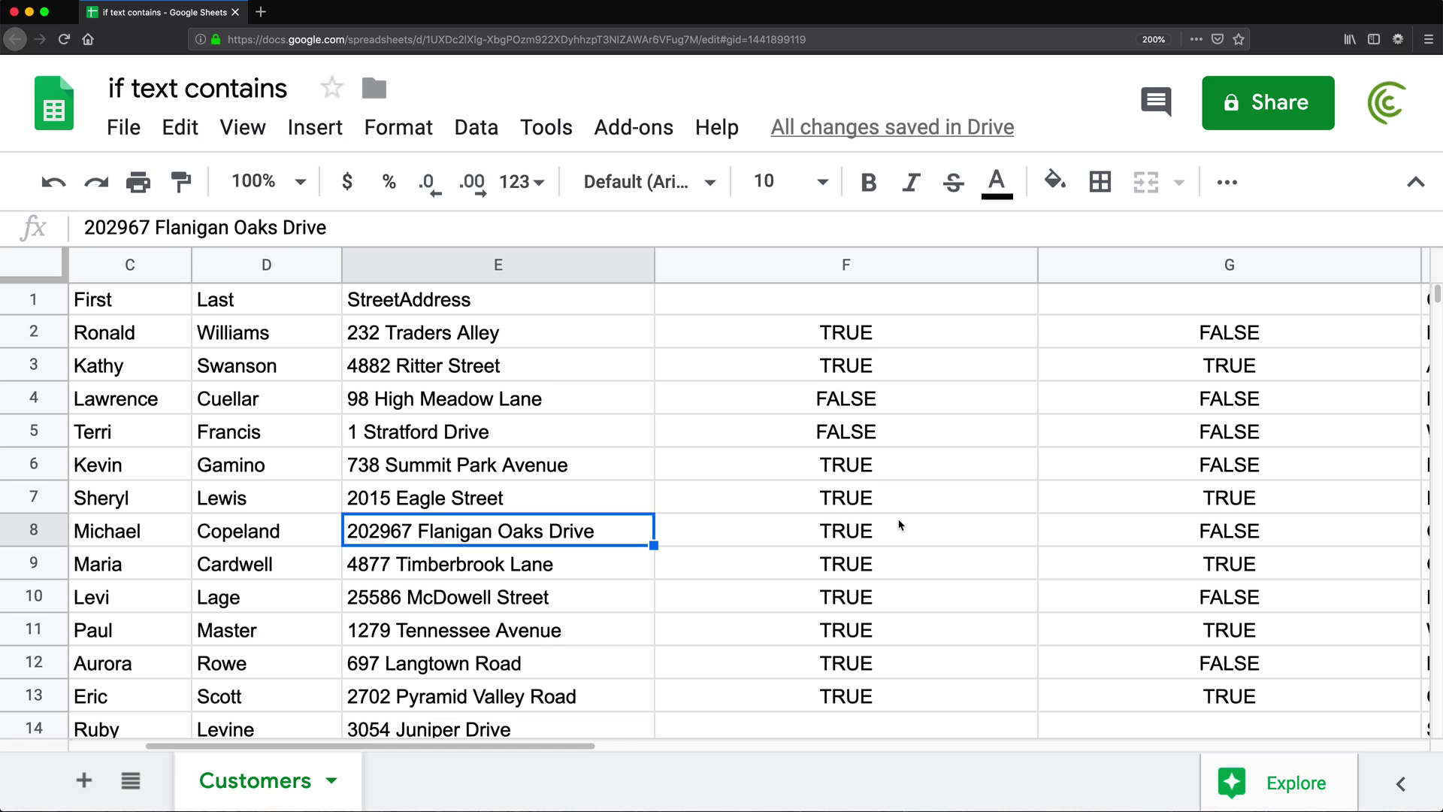
pyautogui.click(866, 535)
pyautogui.press('Return')
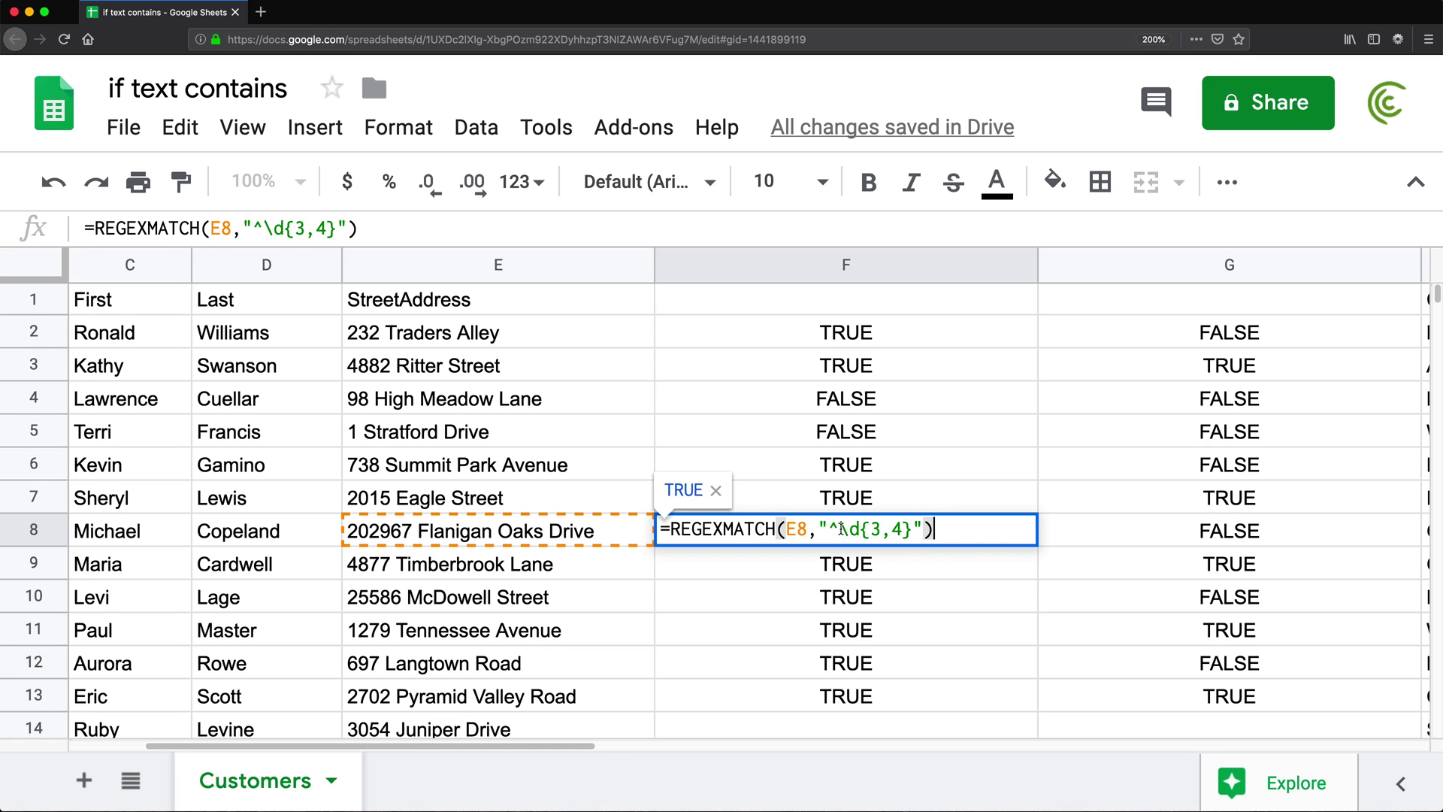
pyautogui.click(906, 529)
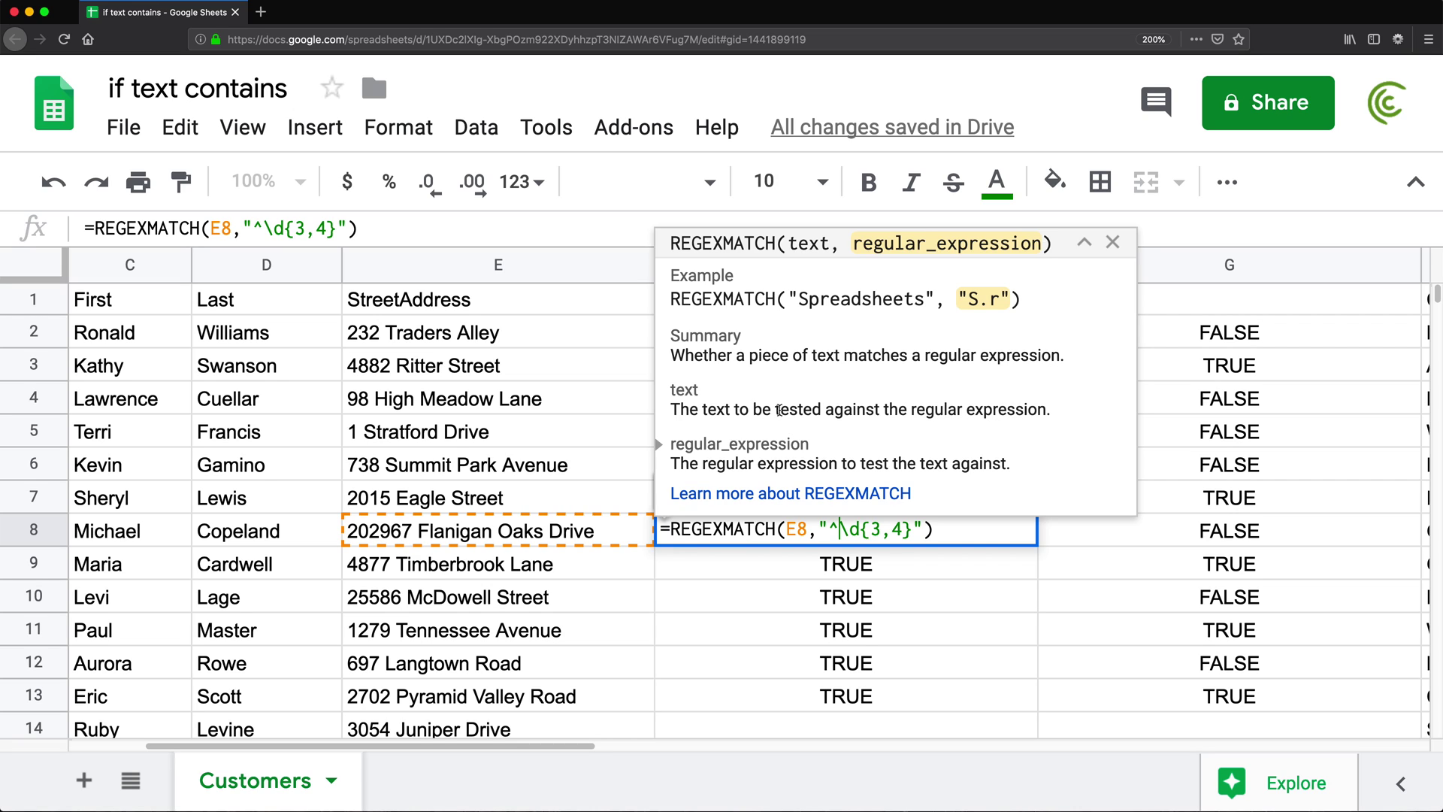
pyautogui.press('Escape')
# - Add a trailing space to the F2 pattern as "^\d{3,4} ", fill the formula down to F13, and check F8 and F10
pyautogui.doubleClick(779, 330)
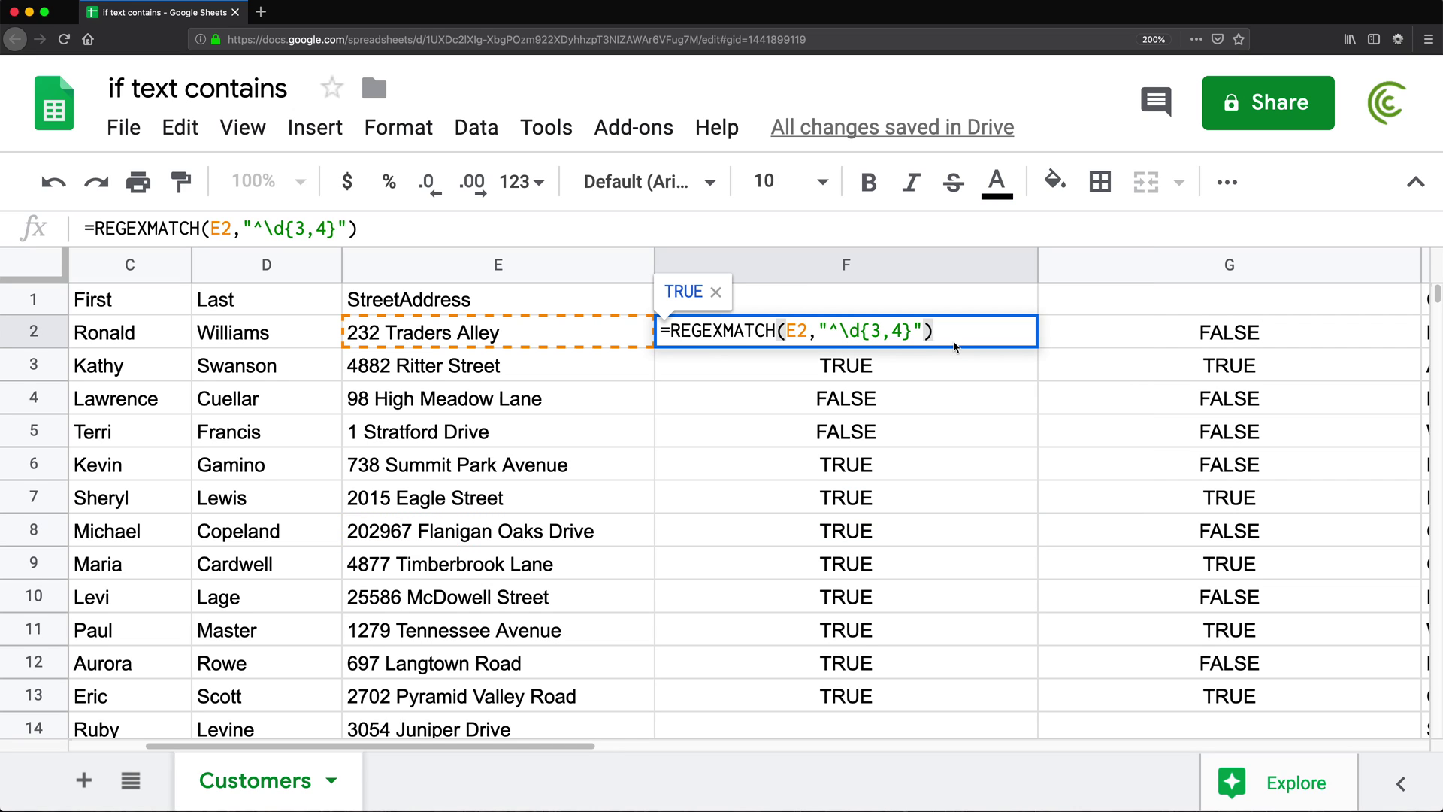
pyautogui.click(912, 330)
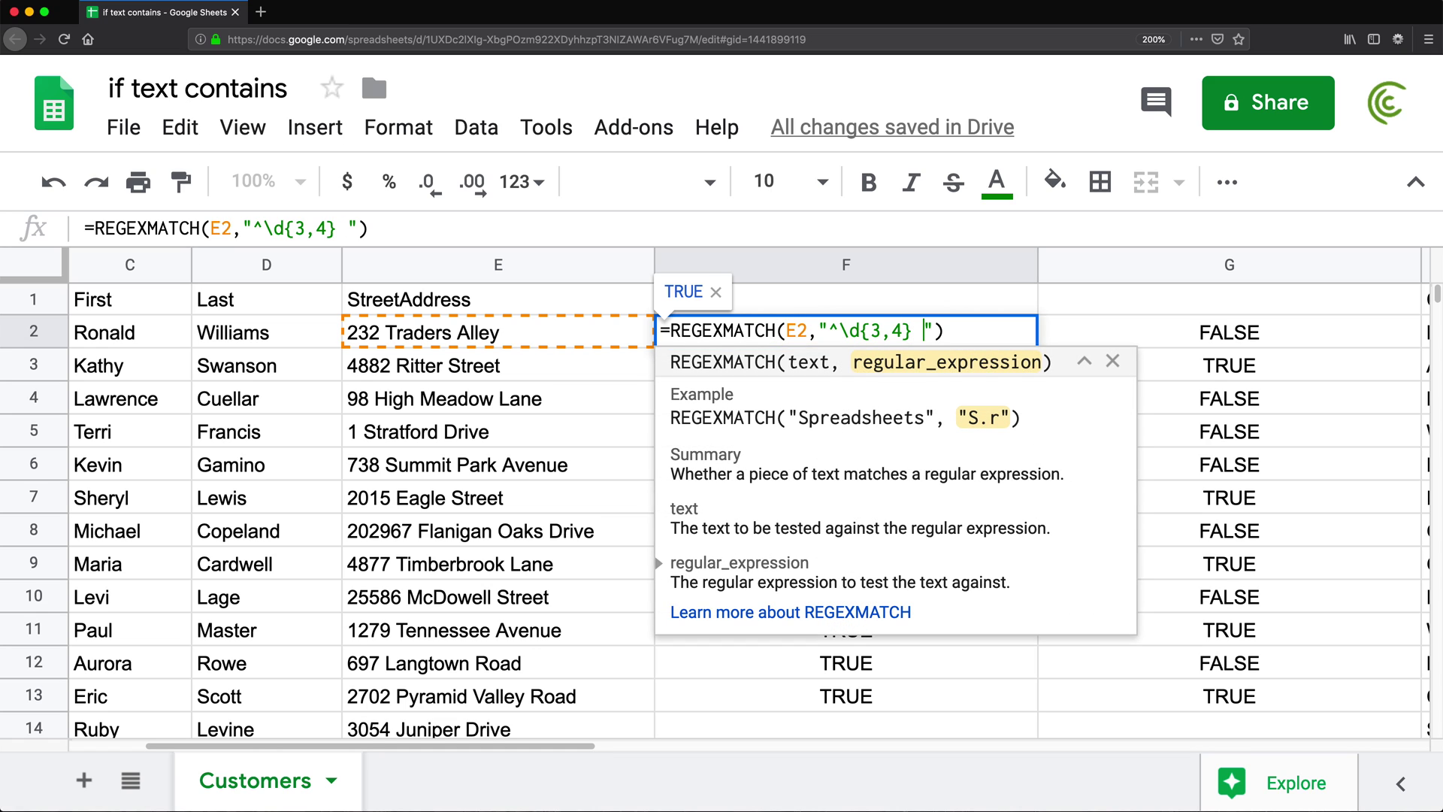
pyautogui.press('Return')
pyautogui.click(970, 319)
pyautogui.moveTo(1037, 348); pyautogui.dragTo(986, 691)
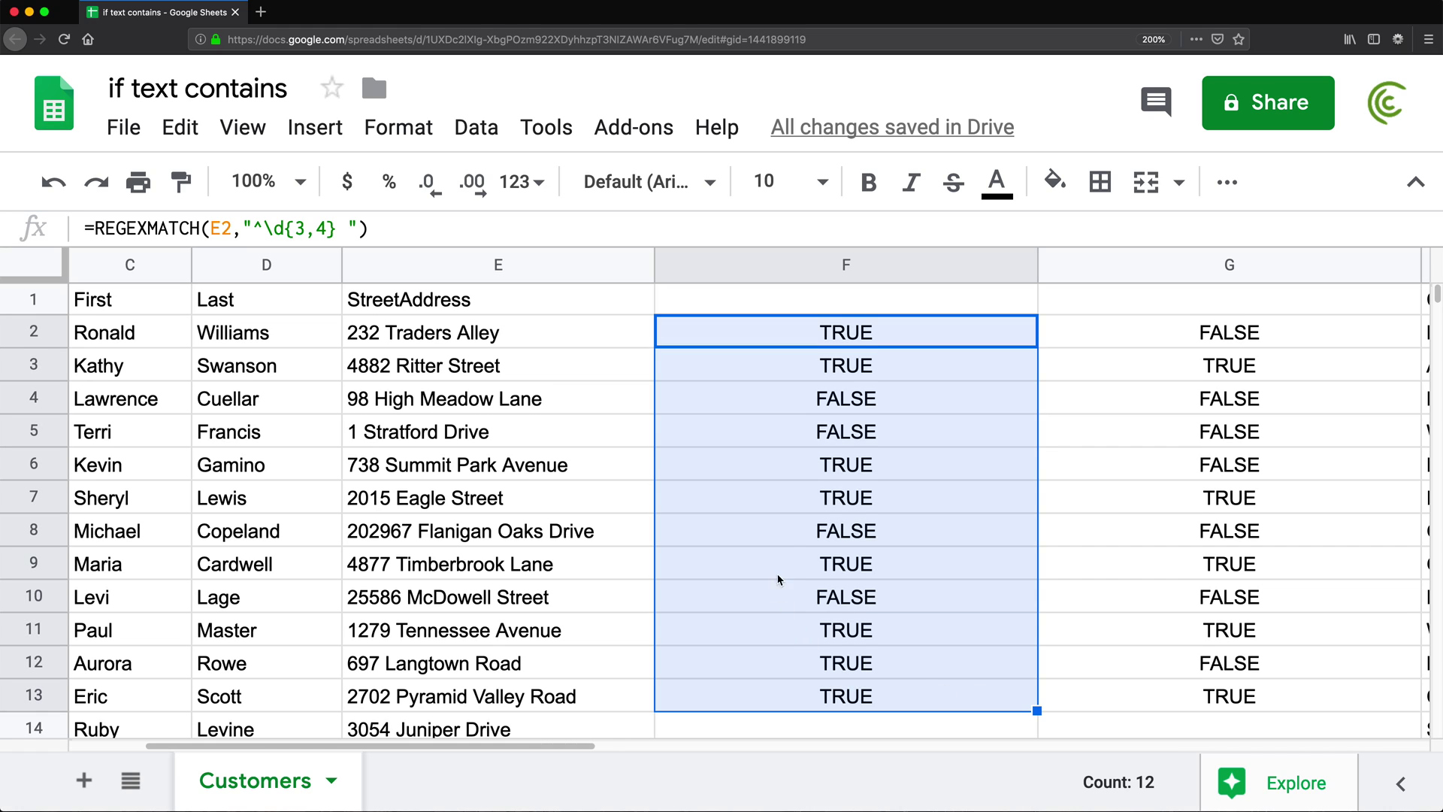
pyautogui.click(777, 534)
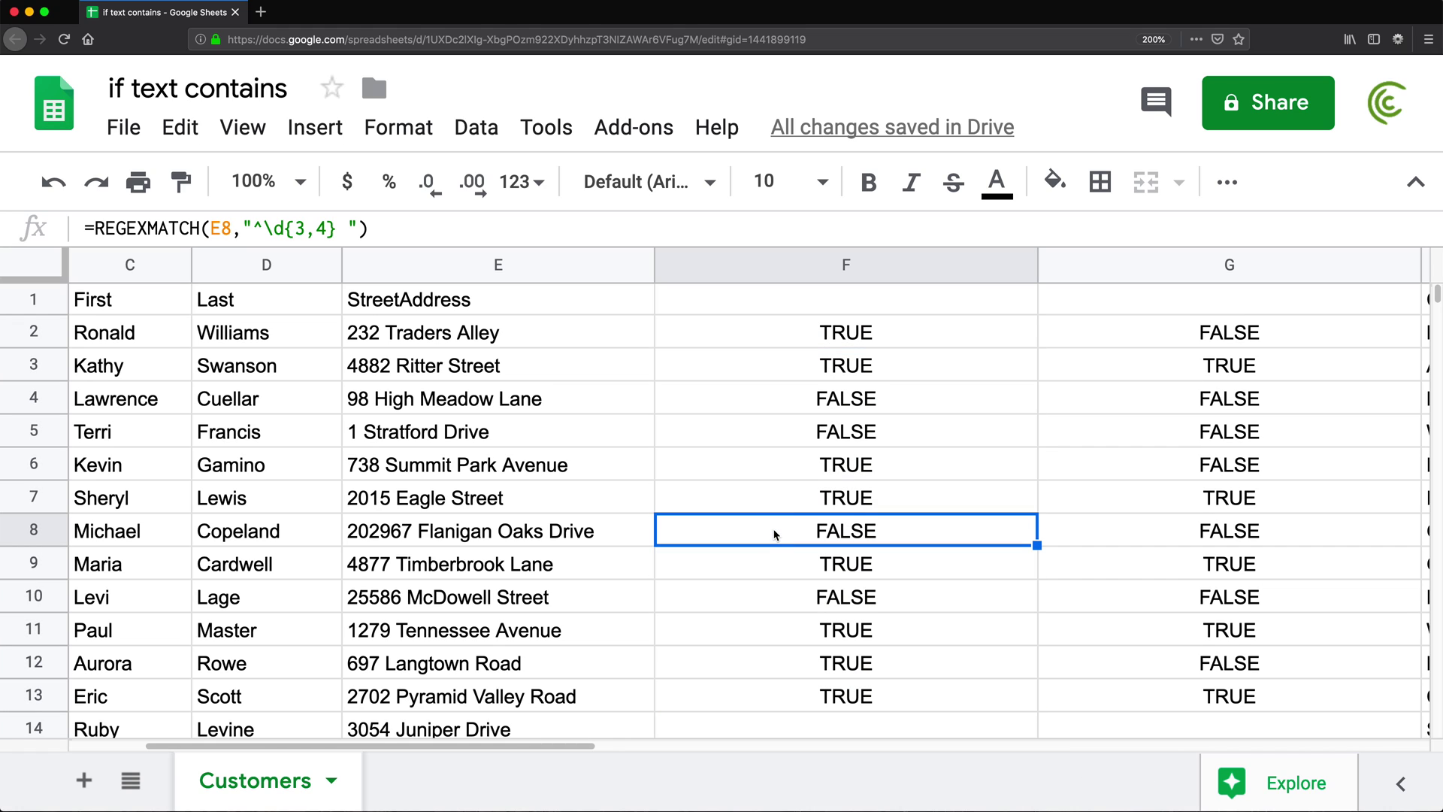
pyautogui.click(774, 586)
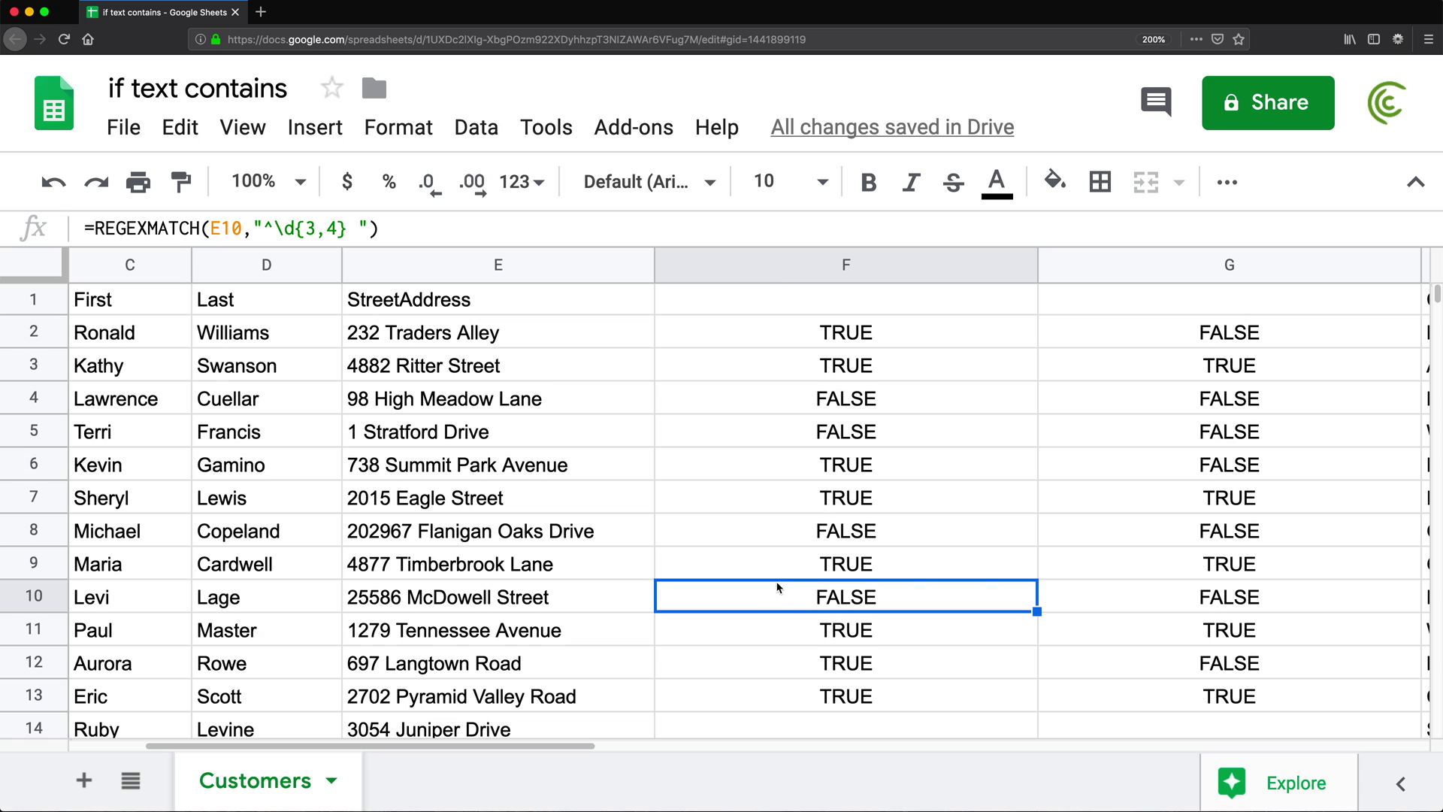
# - Try \s instead of the literal space in the F2 pattern, restore the space, and refill the formula down to F13
pyautogui.click(854, 333)
pyautogui.doubleClick(855, 333)
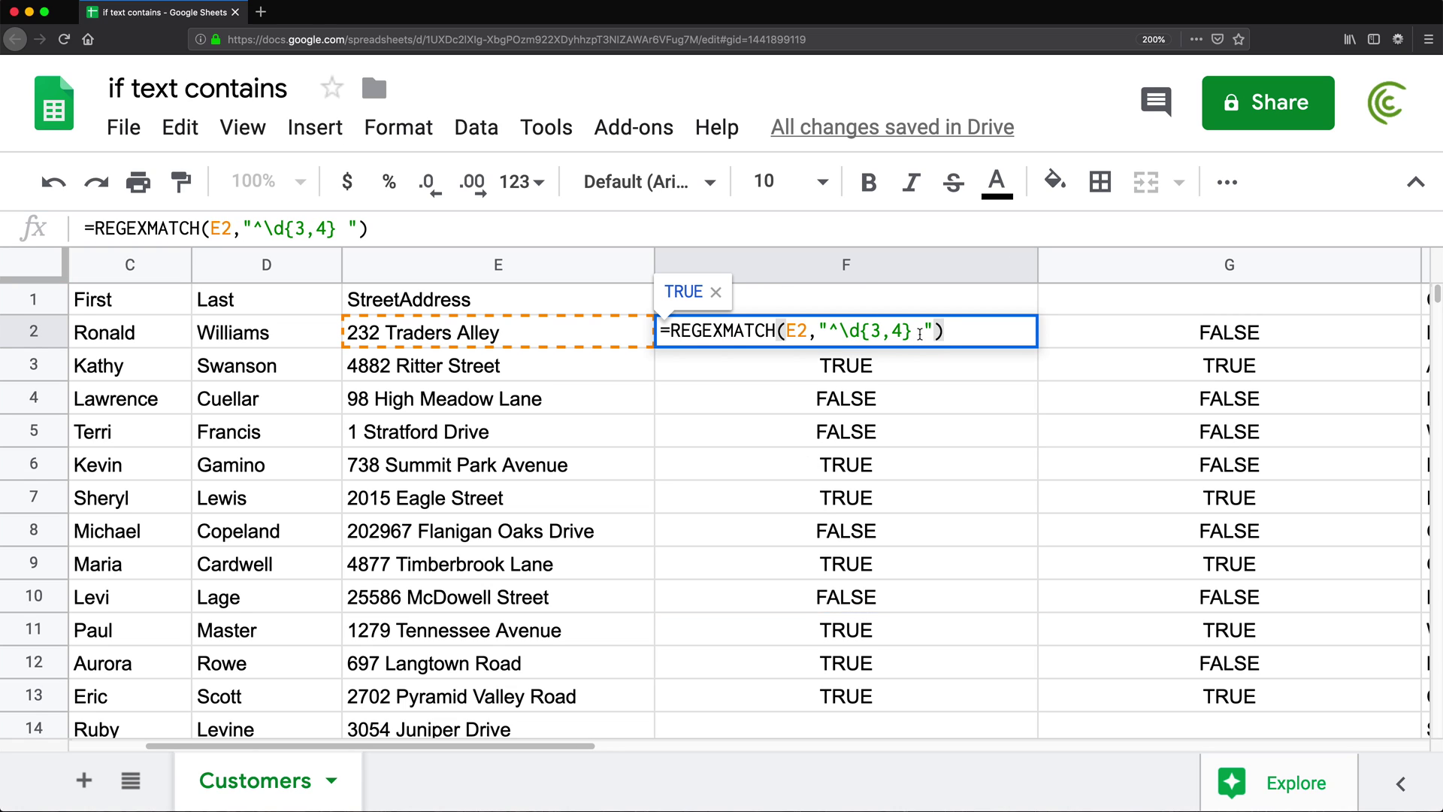
pyautogui.press('BackSpace')
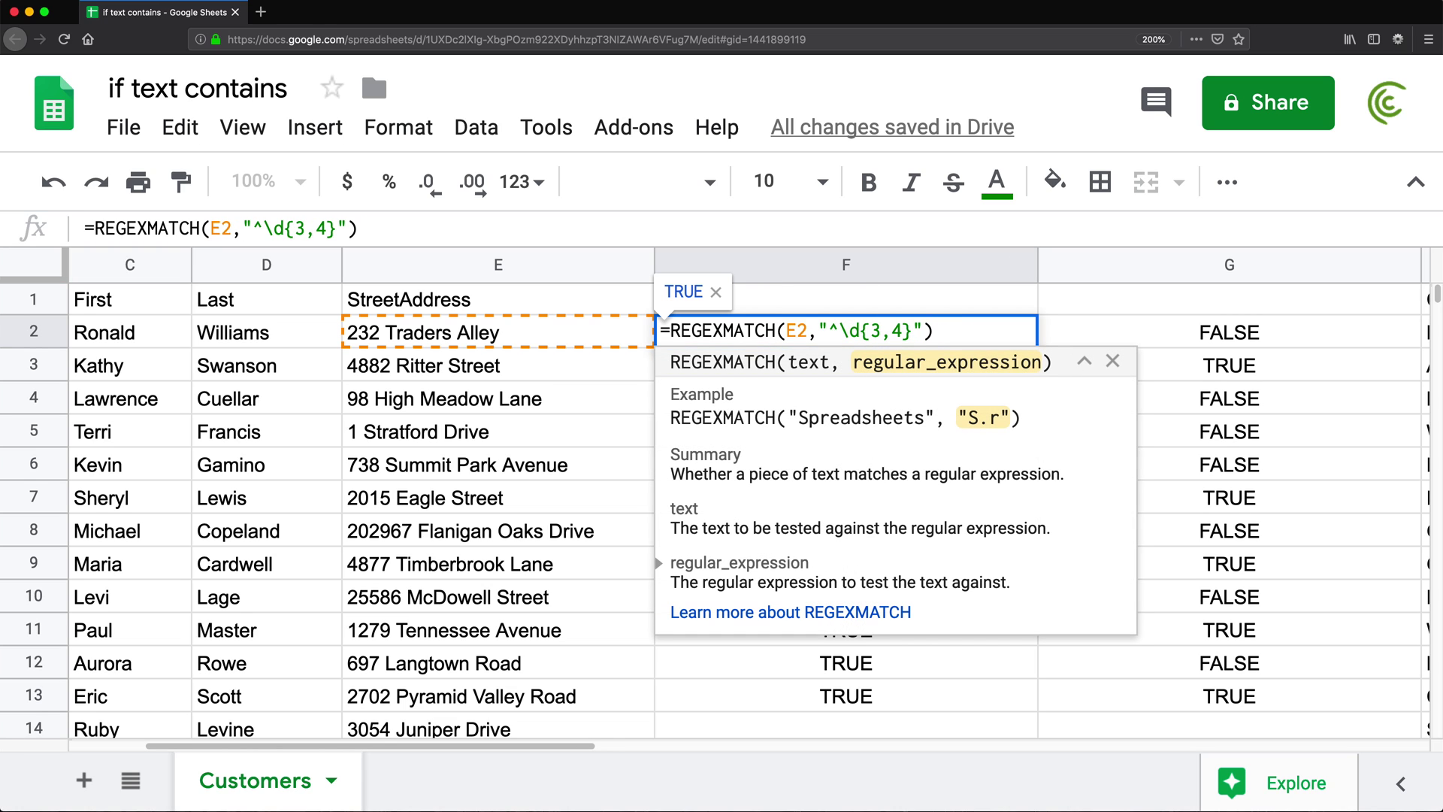
pyautogui.write('\\s')
pyautogui.press('BackSpace')
pyautogui.press('BackSpace')
pyautogui.press('Return')
pyautogui.click(1015, 326)
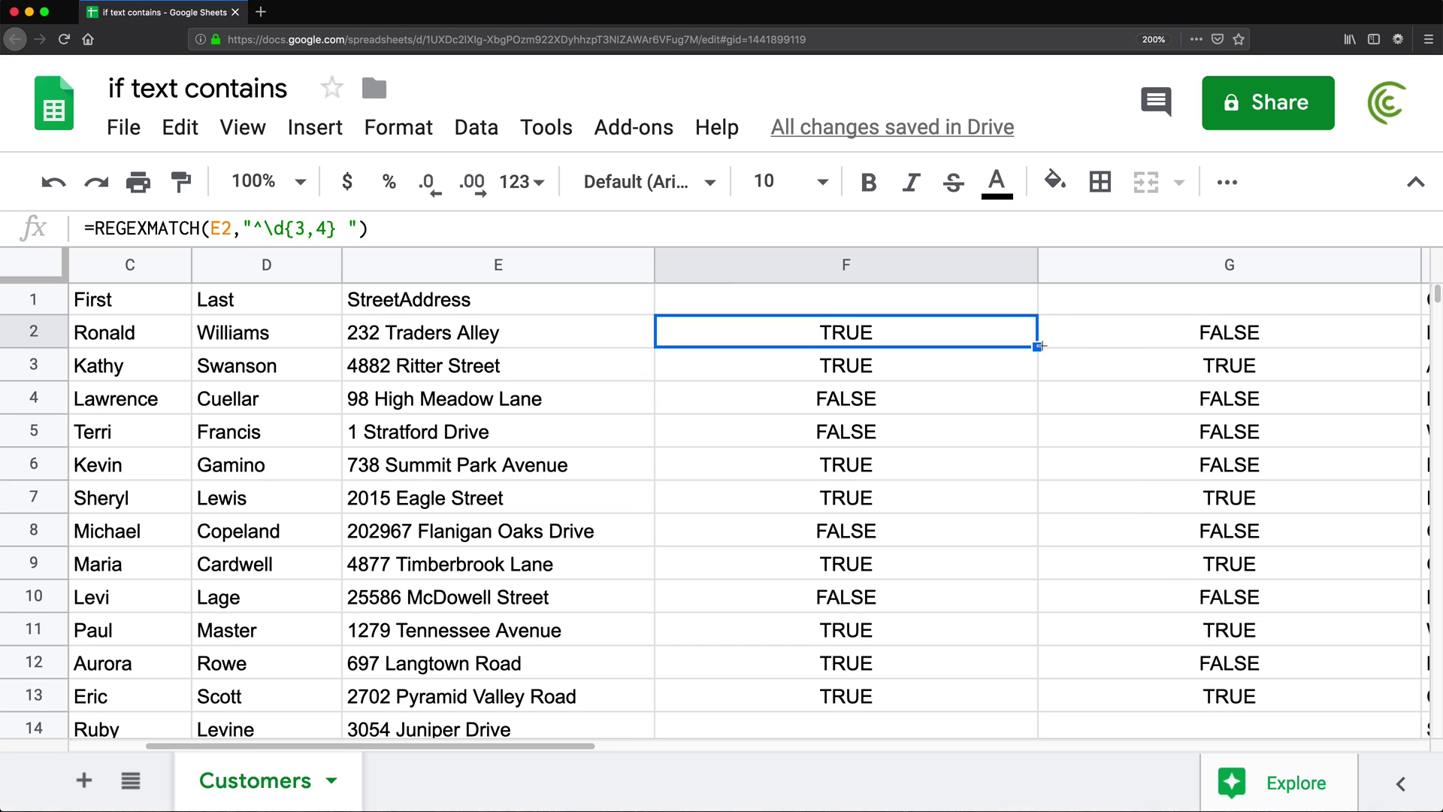
pyautogui.moveTo(1037, 348); pyautogui.dragTo(983, 692)
# - Wrap the F2 formula in an IF so it reads =if(REGEXMATCH(E2,"^\d{3,4} "),"YES","NO")
pyautogui.doubleClick(819, 335)
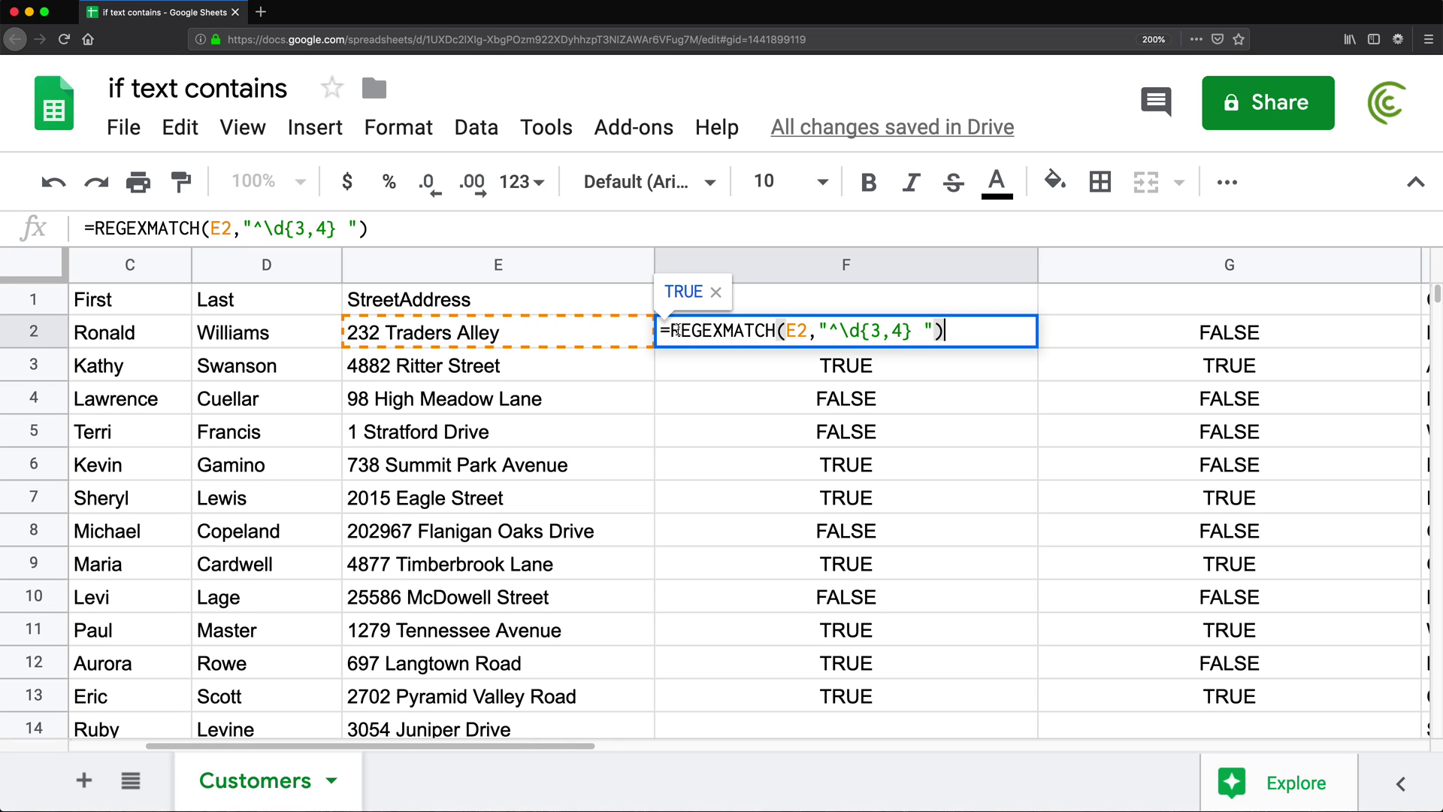
pyautogui.moveTo(671, 331); pyautogui.dragTo(983, 339)
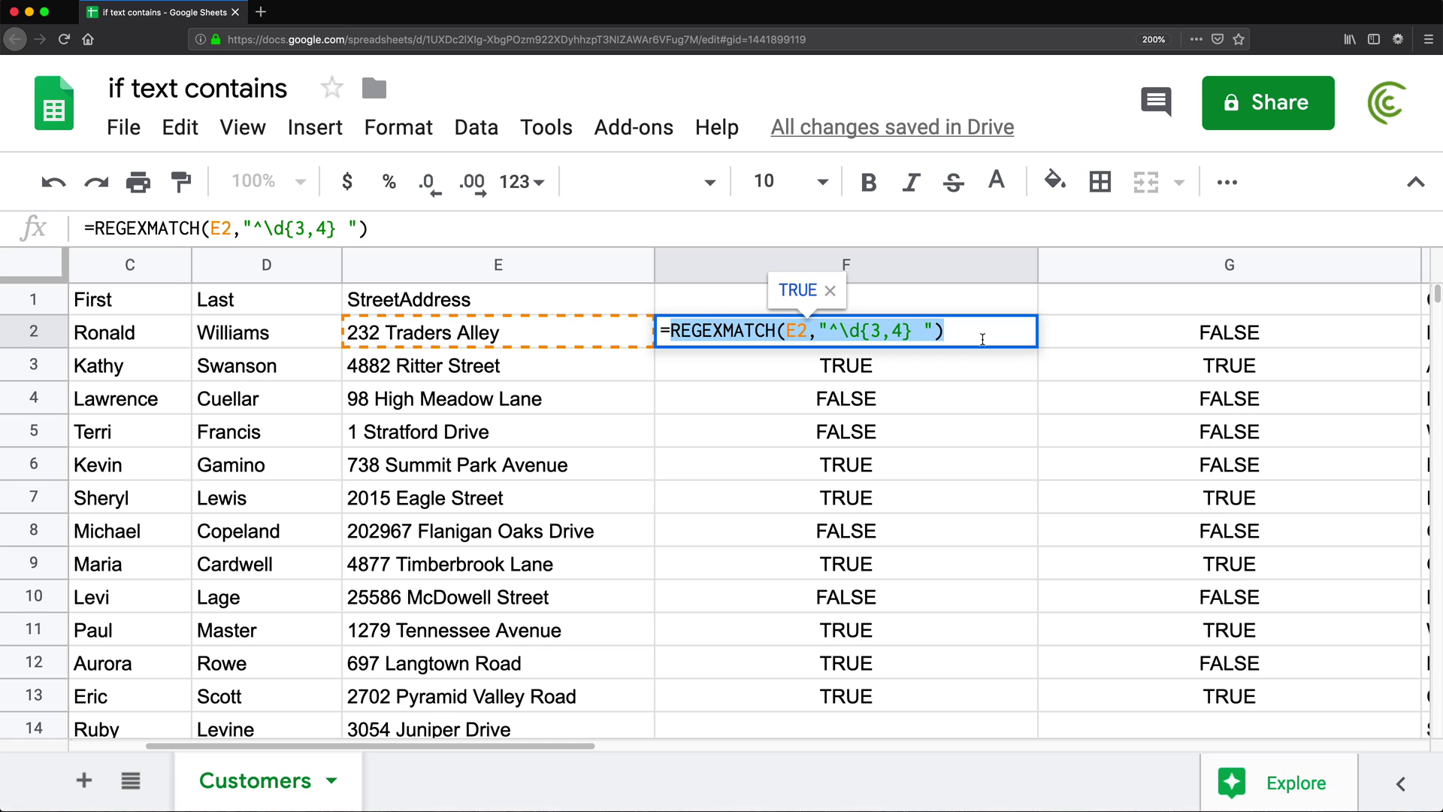
pyautogui.click(674, 330)
pyautogui.write('if(')
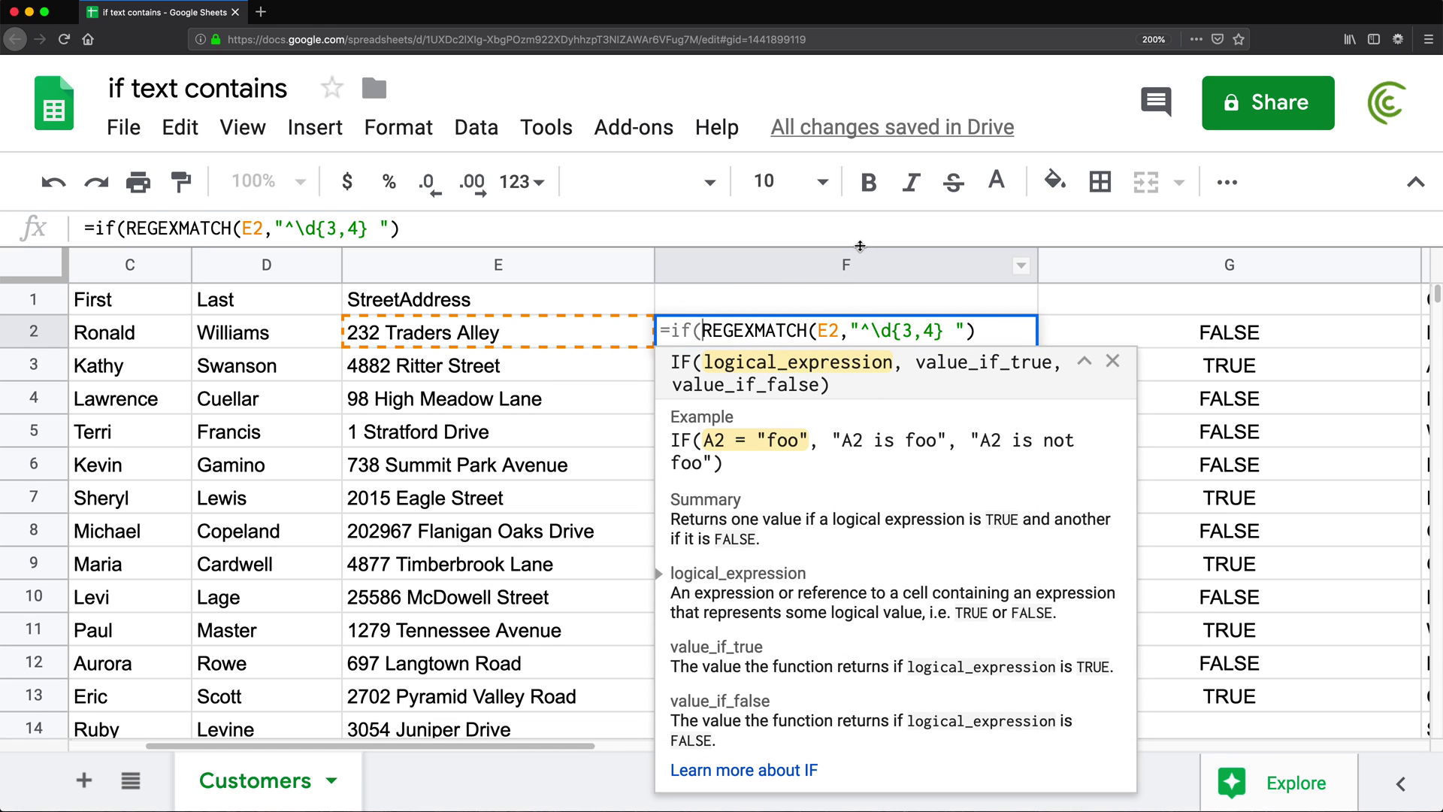
pyautogui.click(1011, 329)
pyautogui.write(',"')
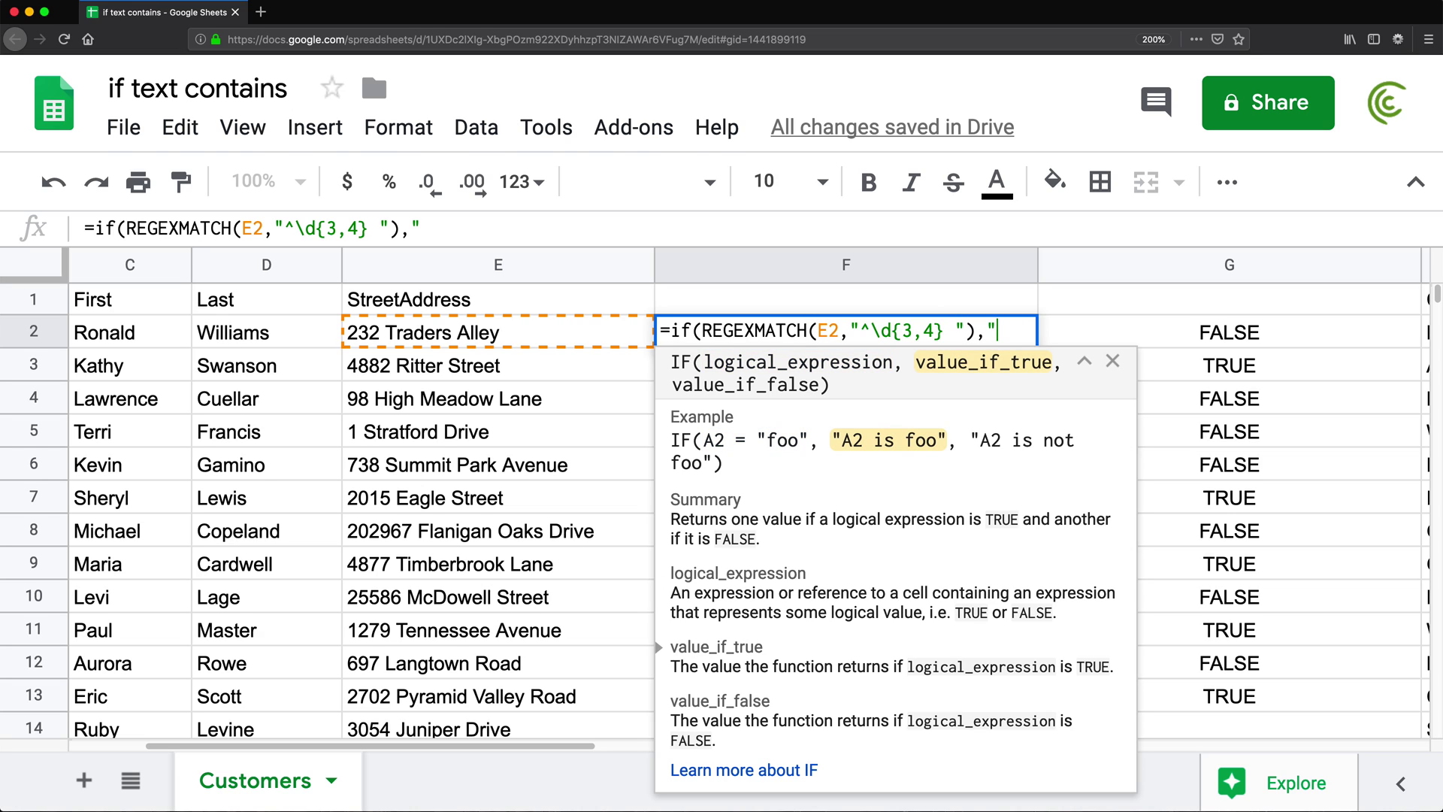
pyautogui.write('YES"')
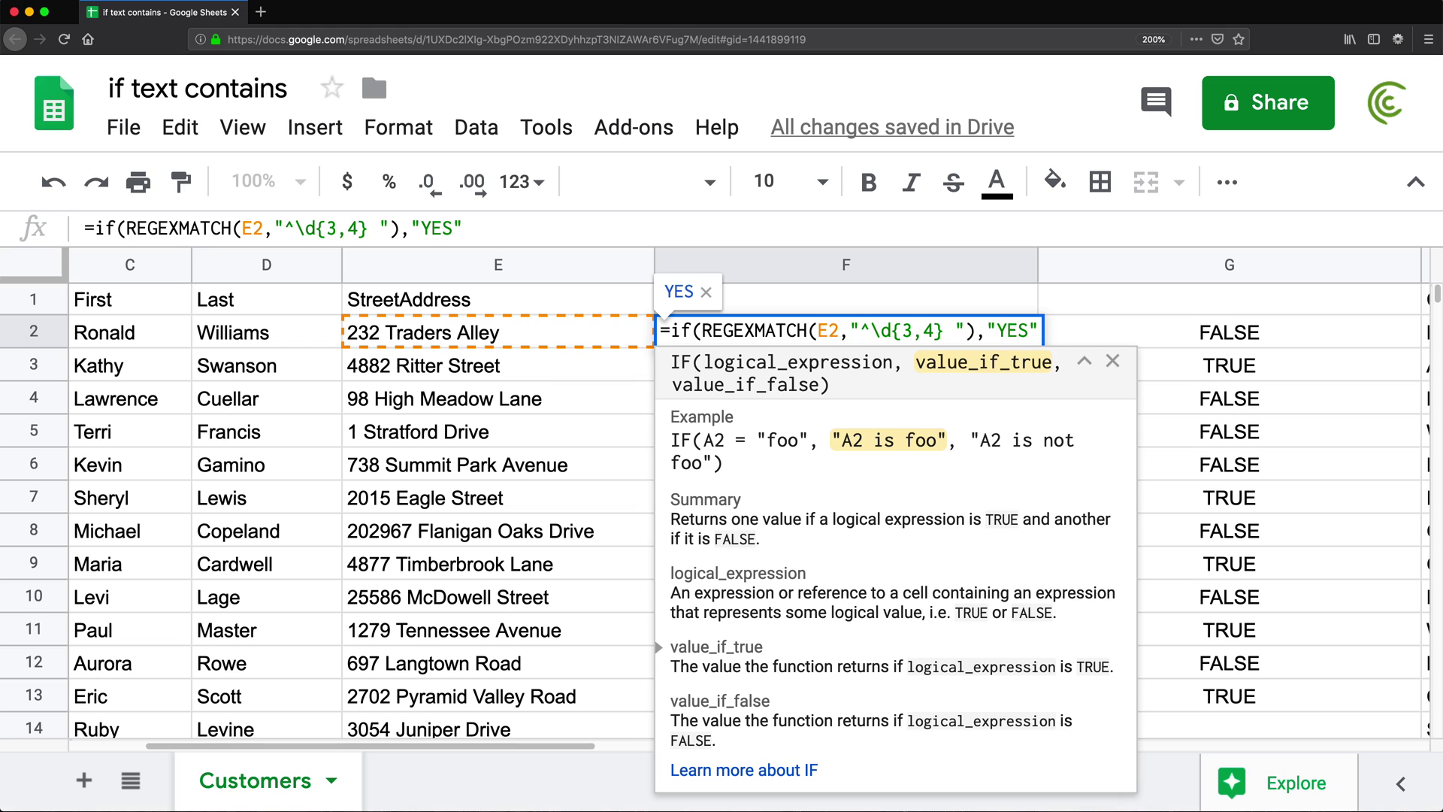
pyautogui.write(',"NO"')
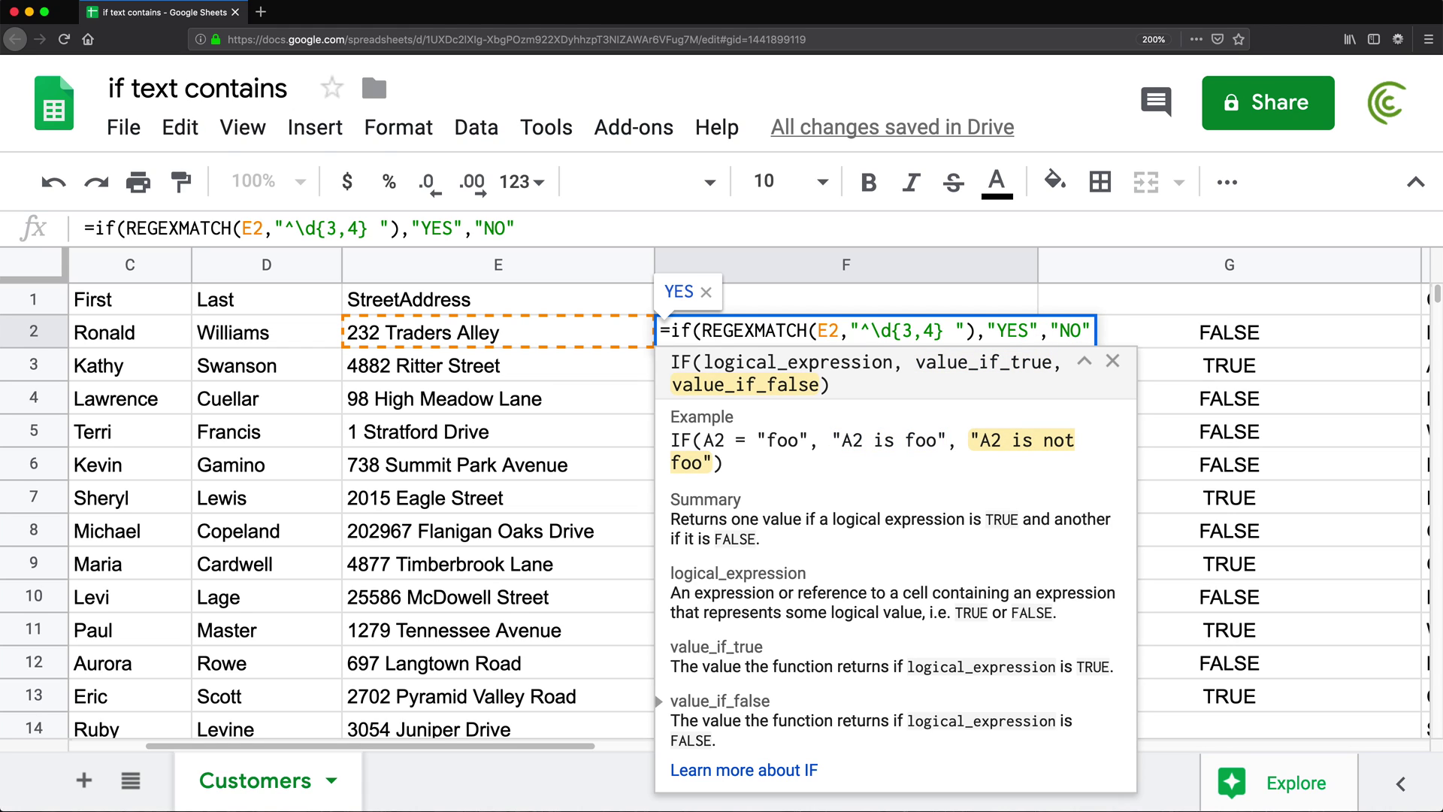
pyautogui.write(')')
pyautogui.press('Return')
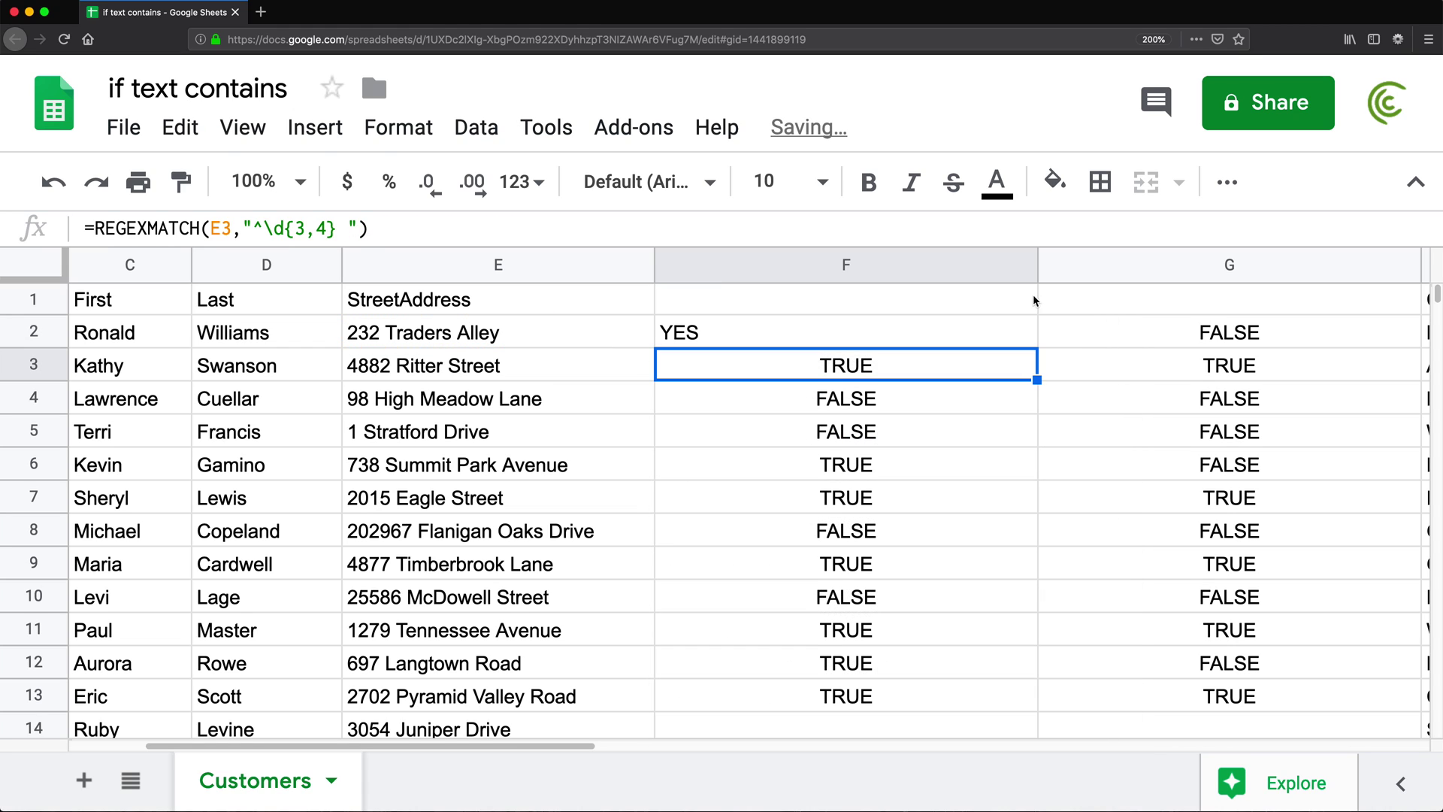
# - Fill the IF formula from F2 down to F14 and open the formula in F2 for review
pyautogui.click(1012, 331)
pyautogui.moveTo(1037, 346); pyautogui.dragTo(953, 725)
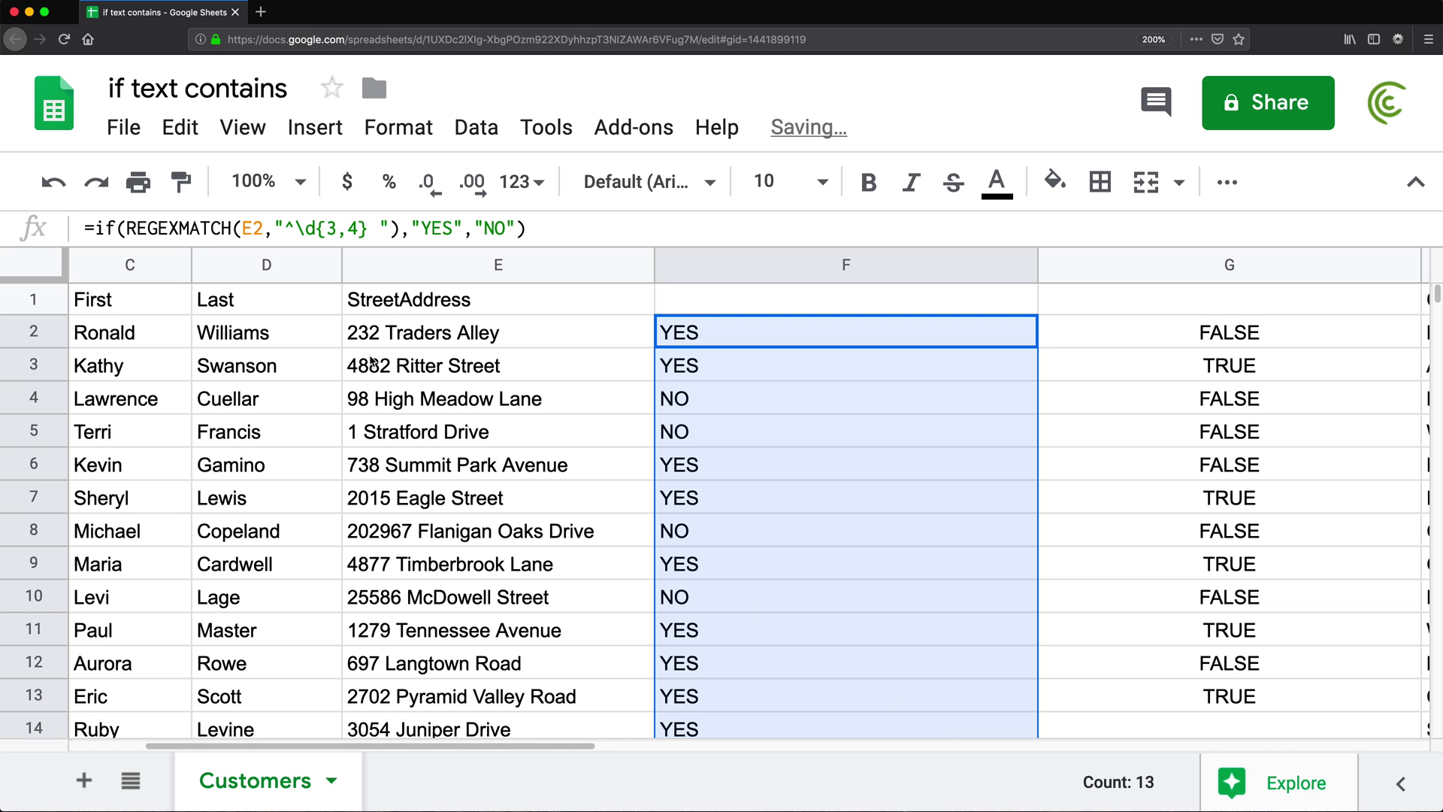
pyautogui.click(855, 327)
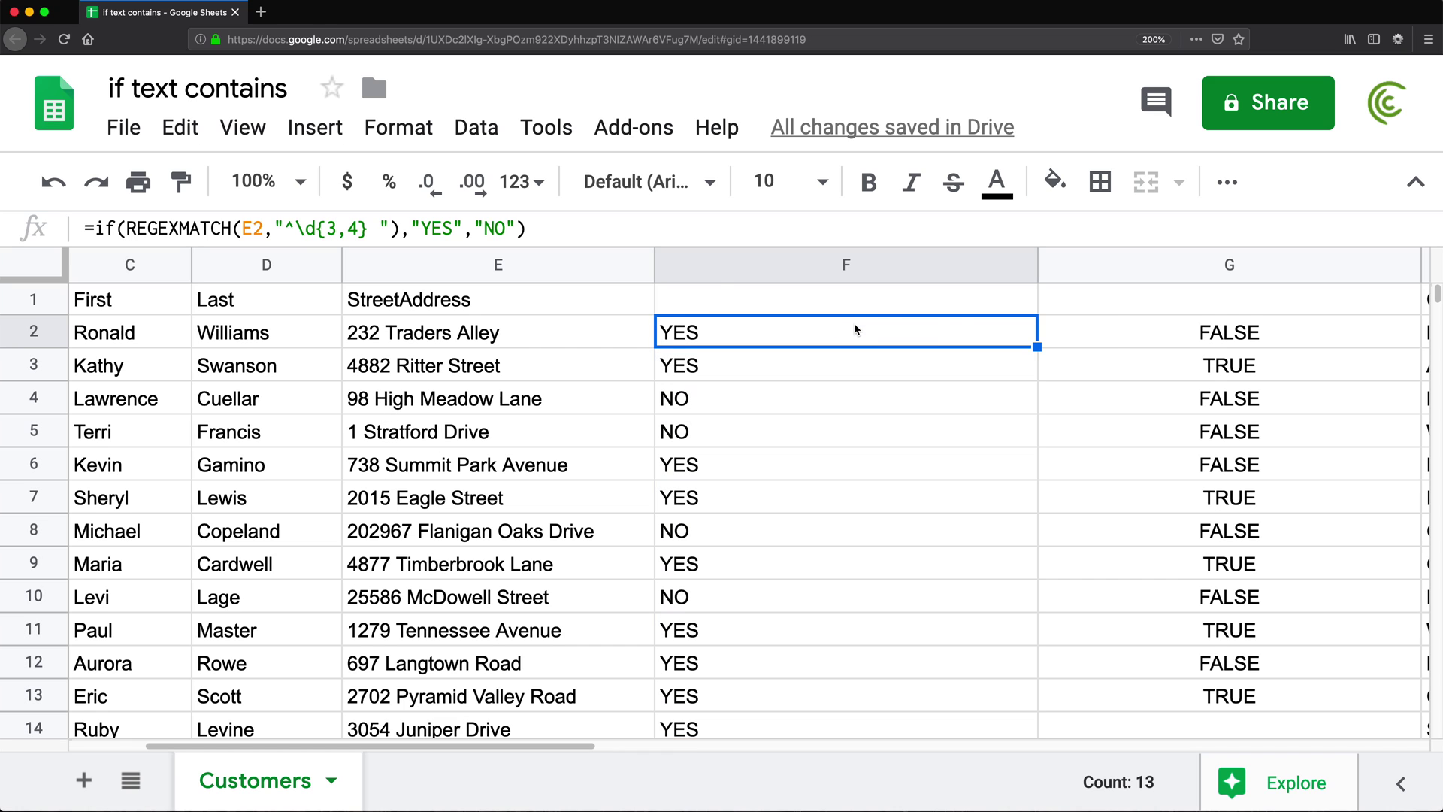
pyautogui.doubleClick(856, 328)
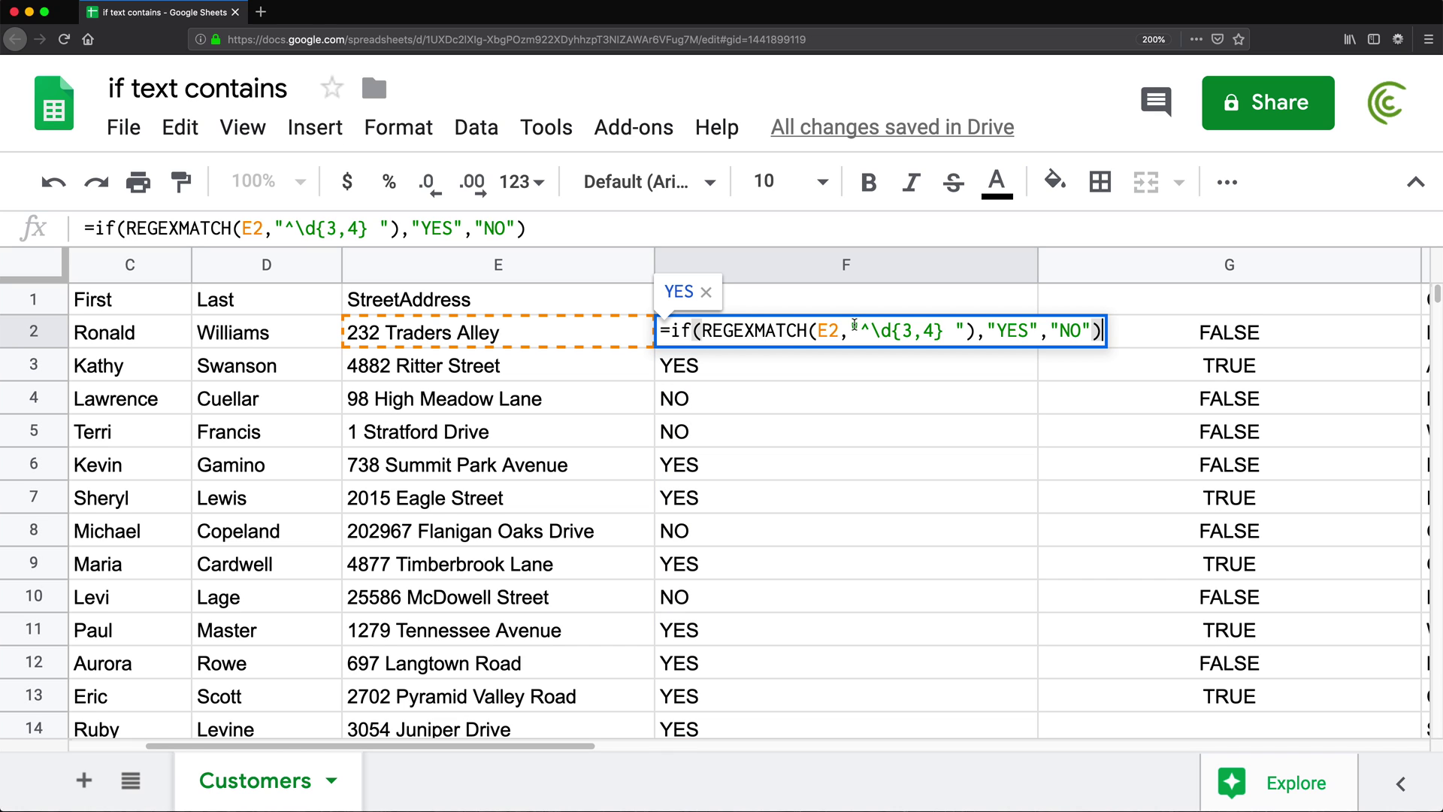